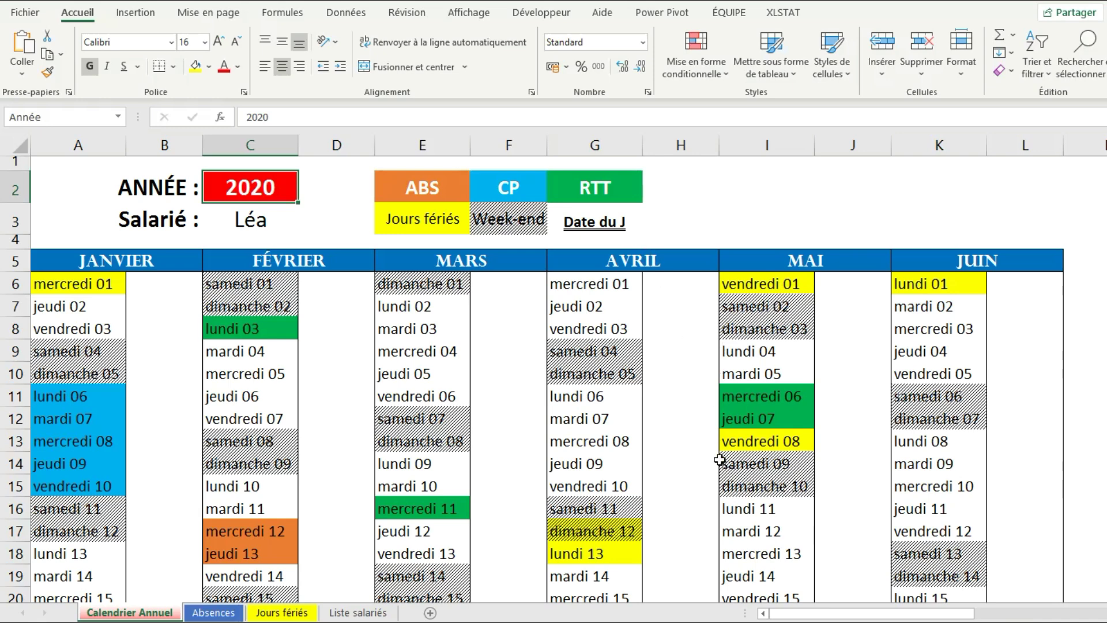
# Switch the Salarié selection of the annual calendar to the last employee in the list
pyautogui.scroll(-2, 733, 473)
pyautogui.click(734, 475)
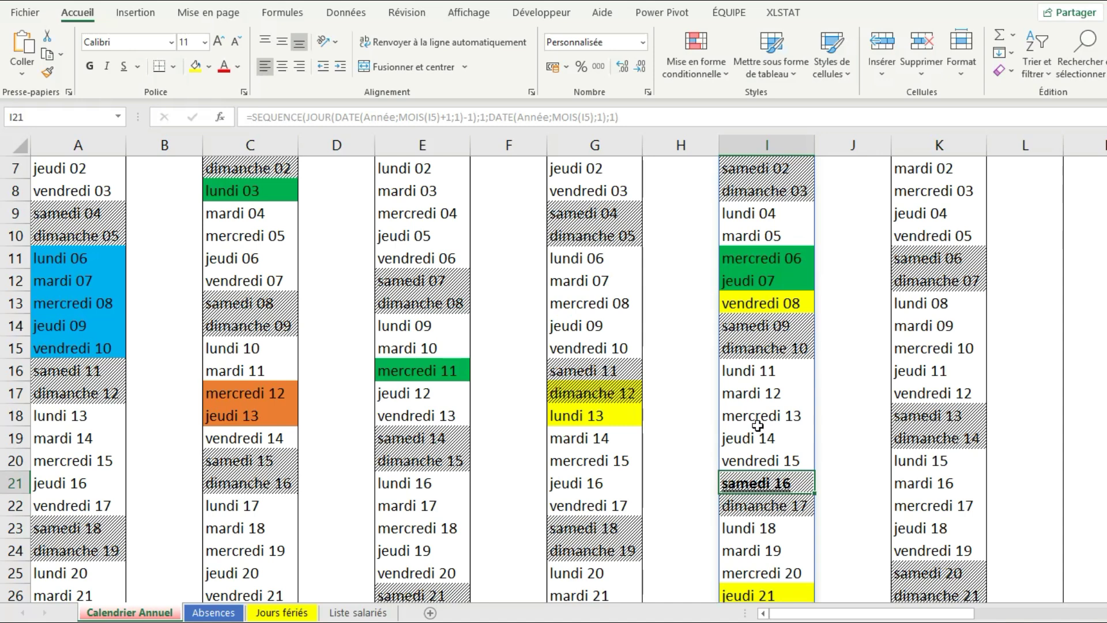
pyautogui.scroll(2, 757, 425)
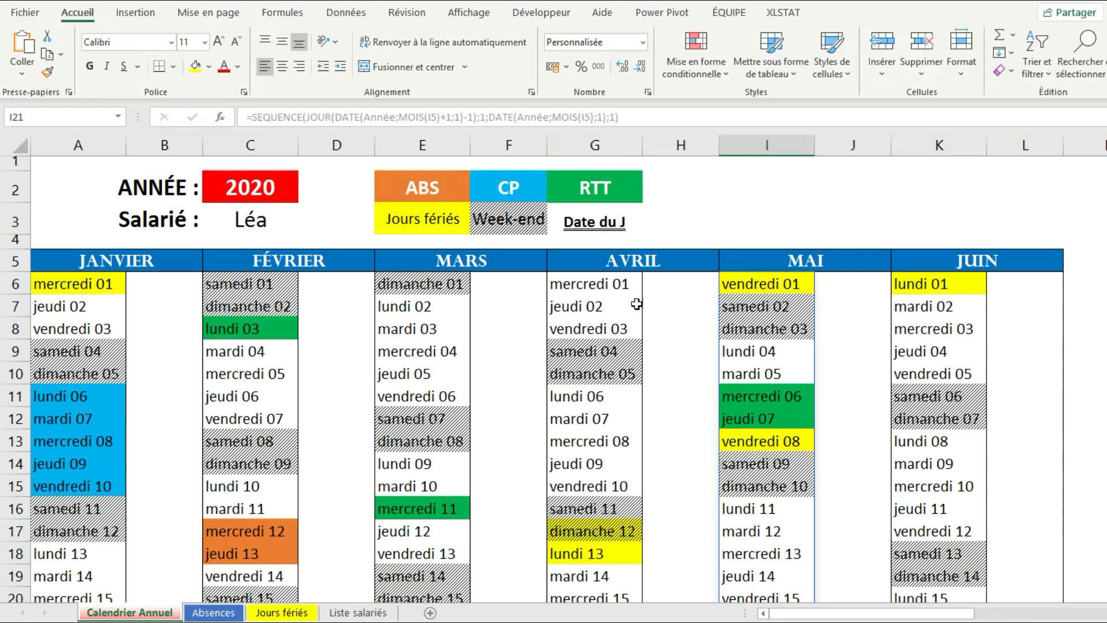
pyautogui.click(265, 231)
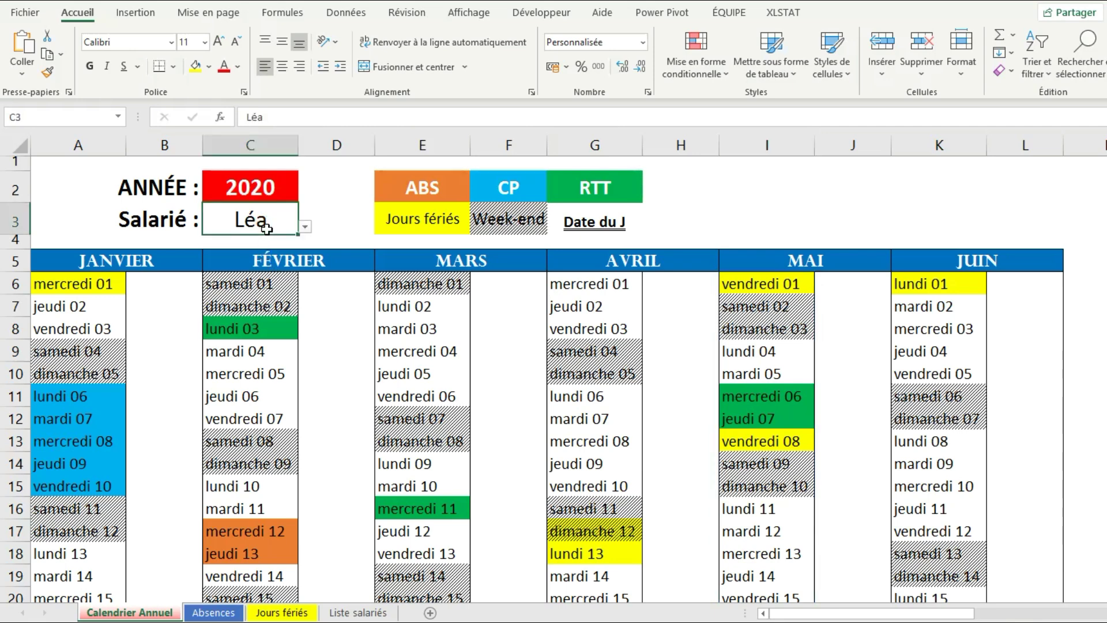
pyautogui.click(304, 227)
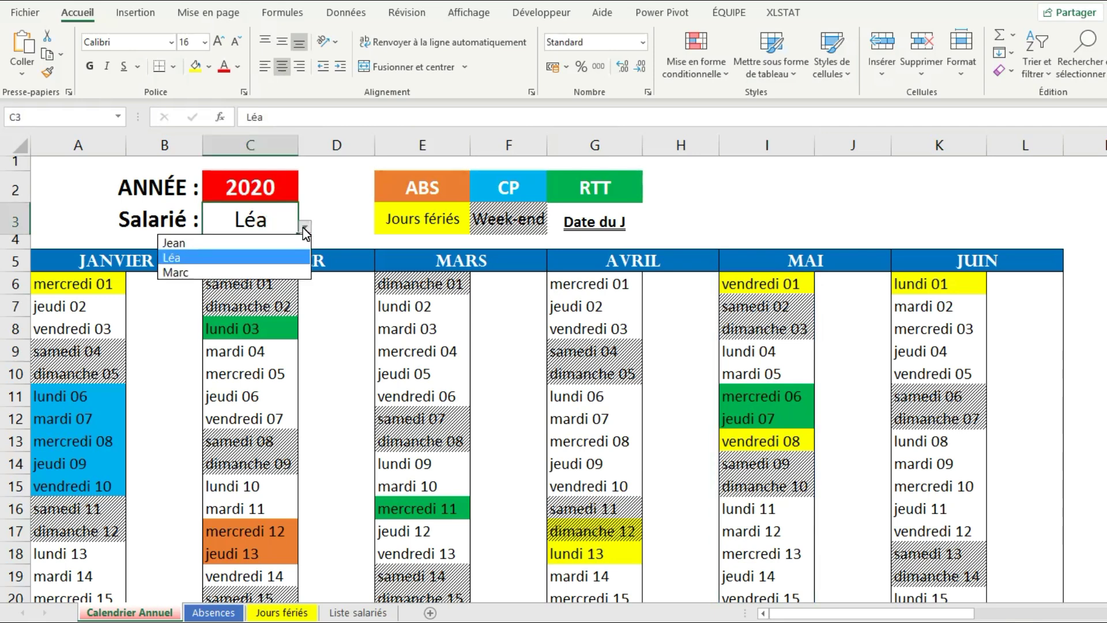
pyautogui.click(264, 271)
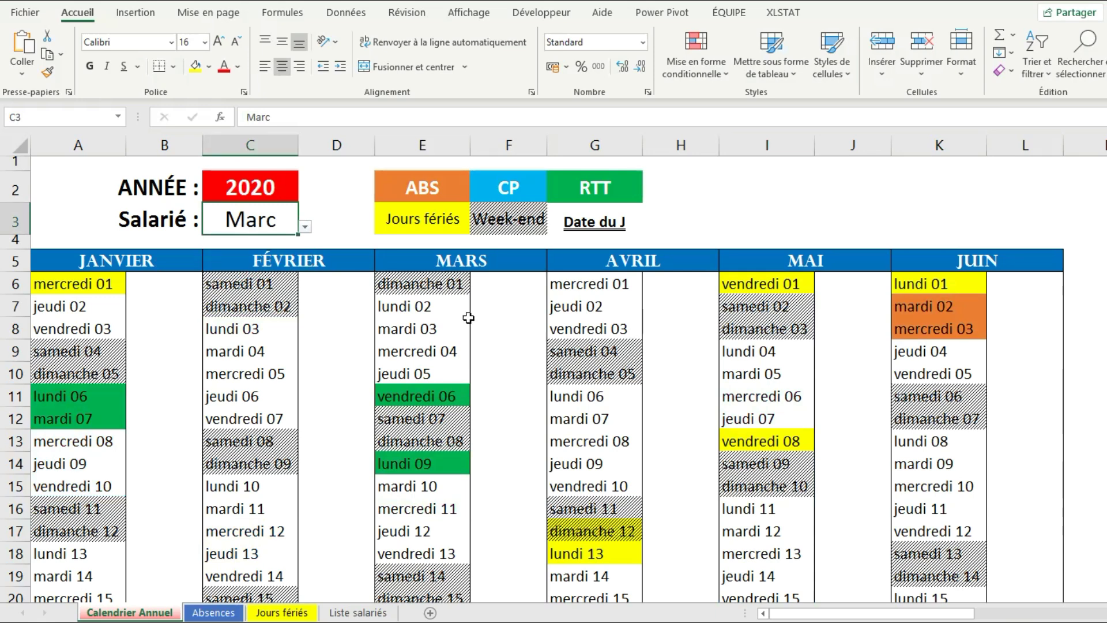
# Set the ANNÉE cell of the annual calendar to 2019
pyautogui.click(284, 199)
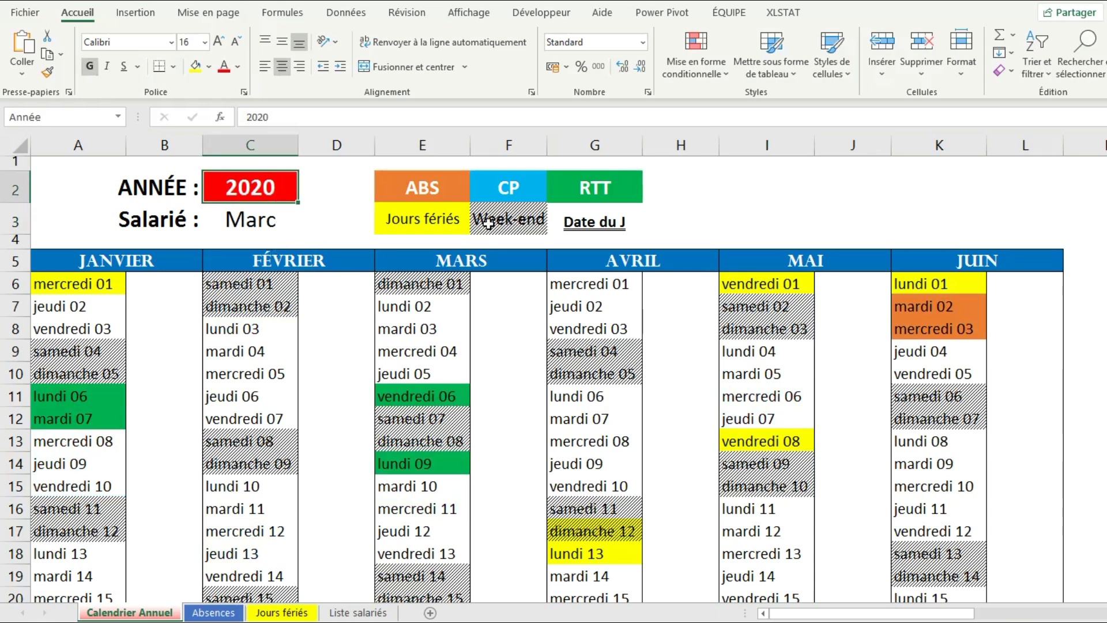
pyautogui.write('2019')
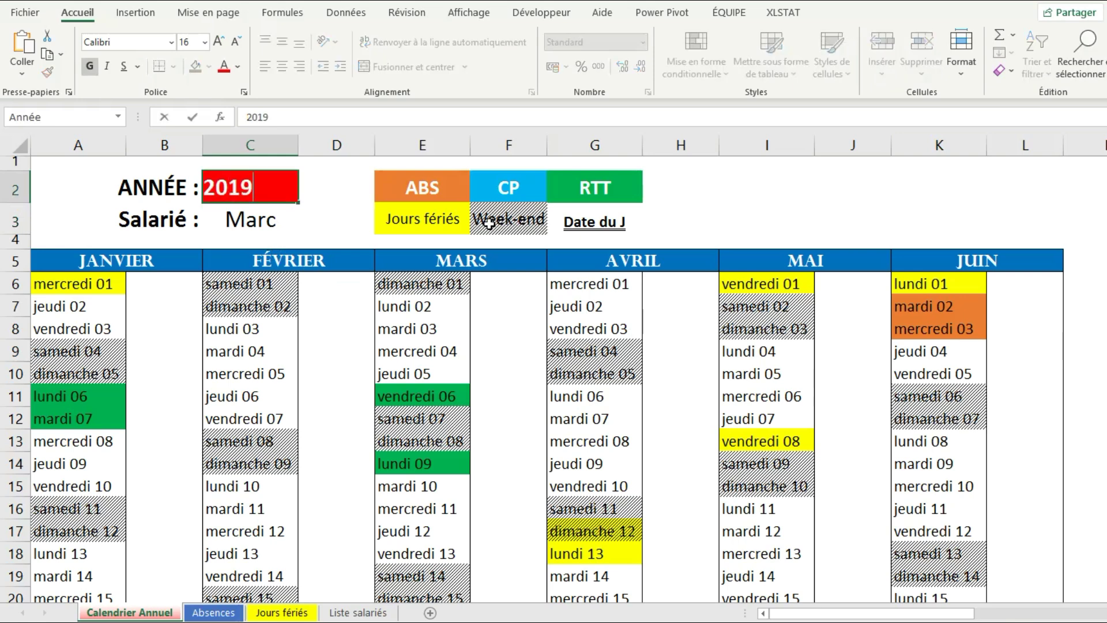
pyautogui.press('Return')
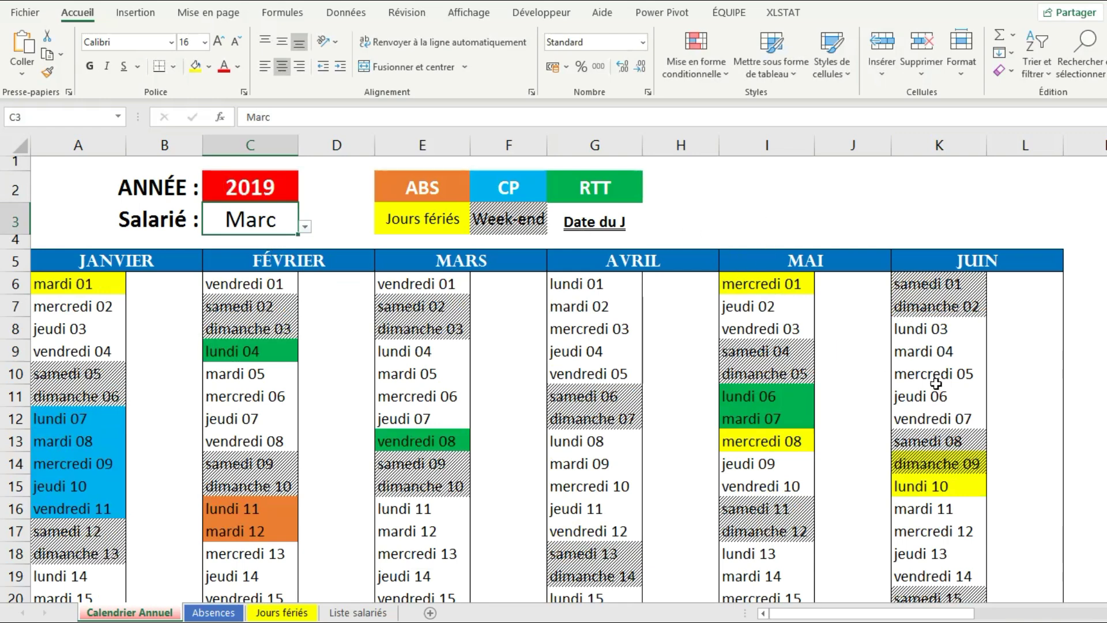
# Set the ANNÉE cell of the annual calendar to 2020
pyautogui.click(243, 193)
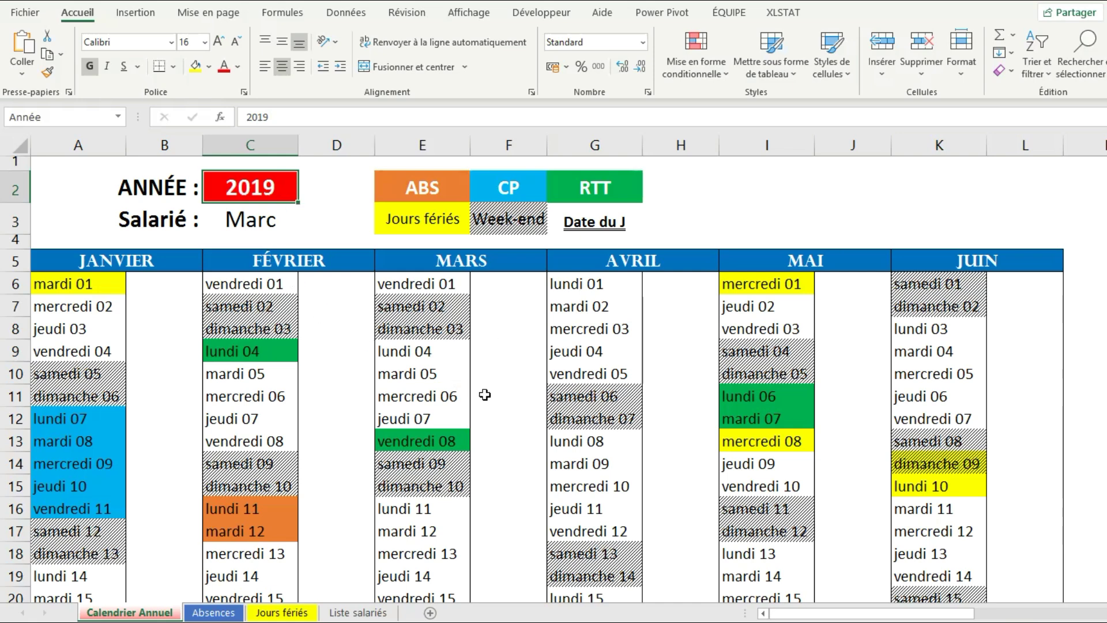
pyautogui.scroll(-3, 484, 394)
pyautogui.scroll(2, 490, 388)
pyautogui.scroll(1, 494, 385)
pyautogui.write('2020')
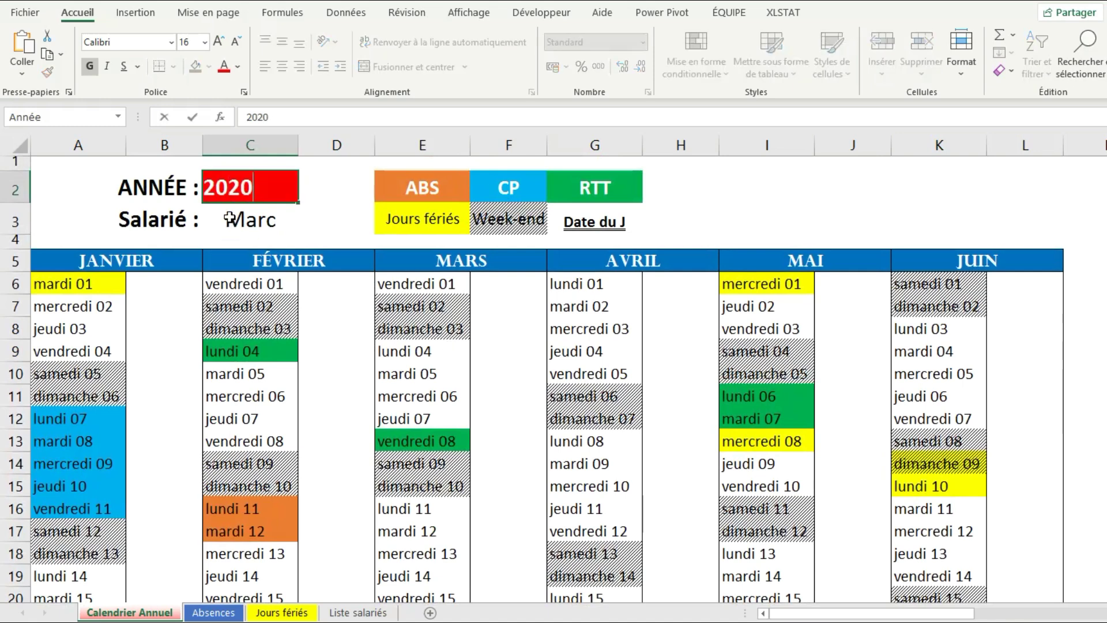
pyautogui.click(230, 219)
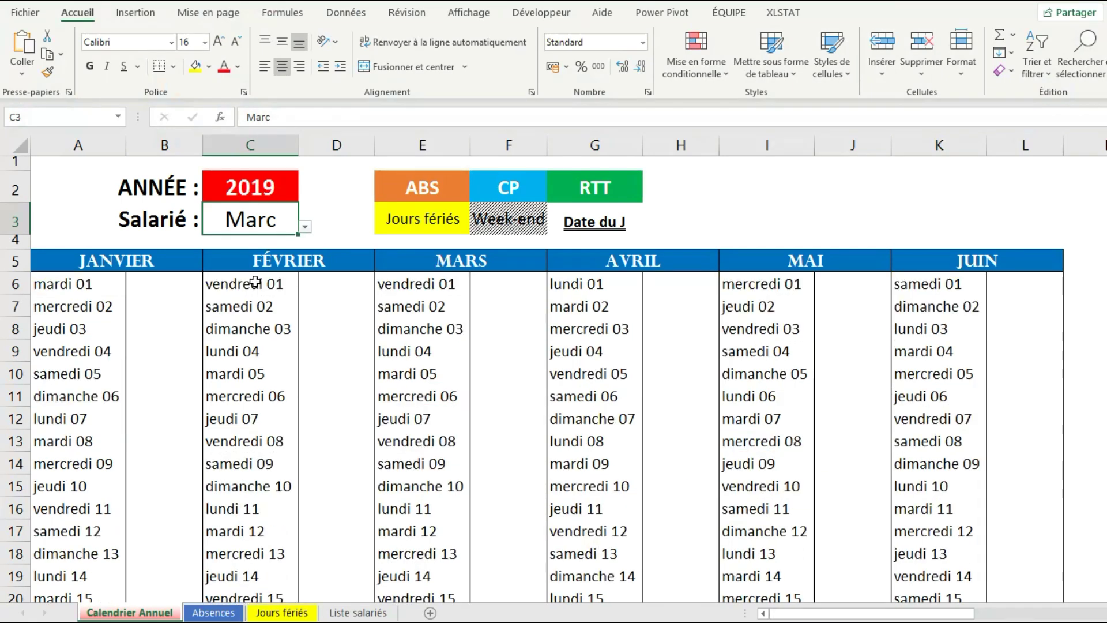
# Examine the first January date formula, the year cell's name Année, and the Jour de l'An formula on the Jours fériés sheet
pyautogui.click(123, 285)
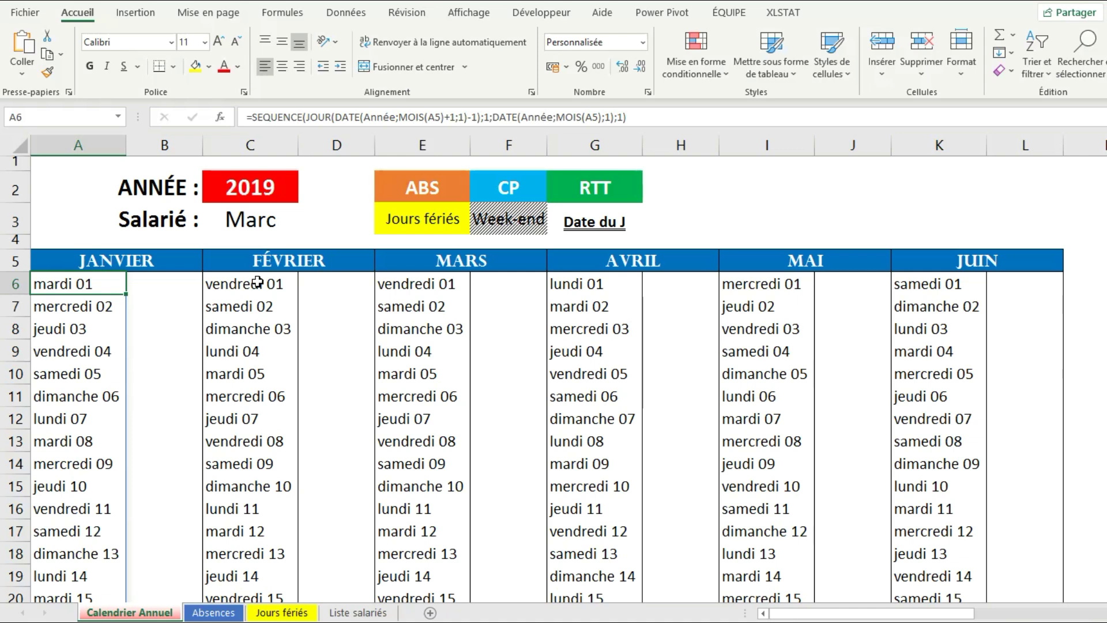
pyautogui.click(253, 191)
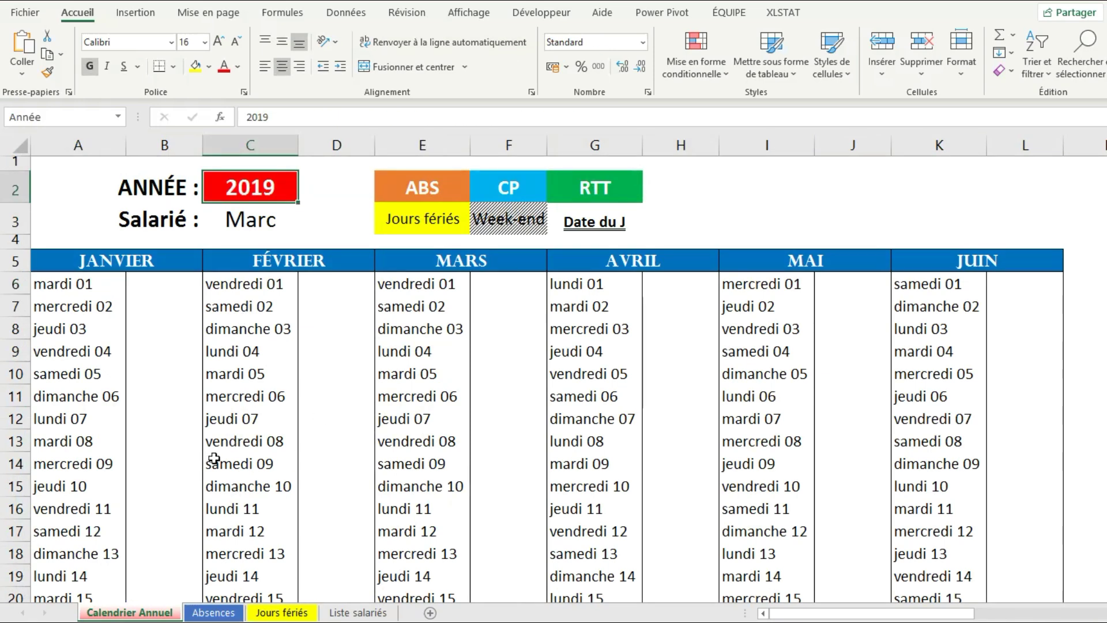
pyautogui.click(282, 613)
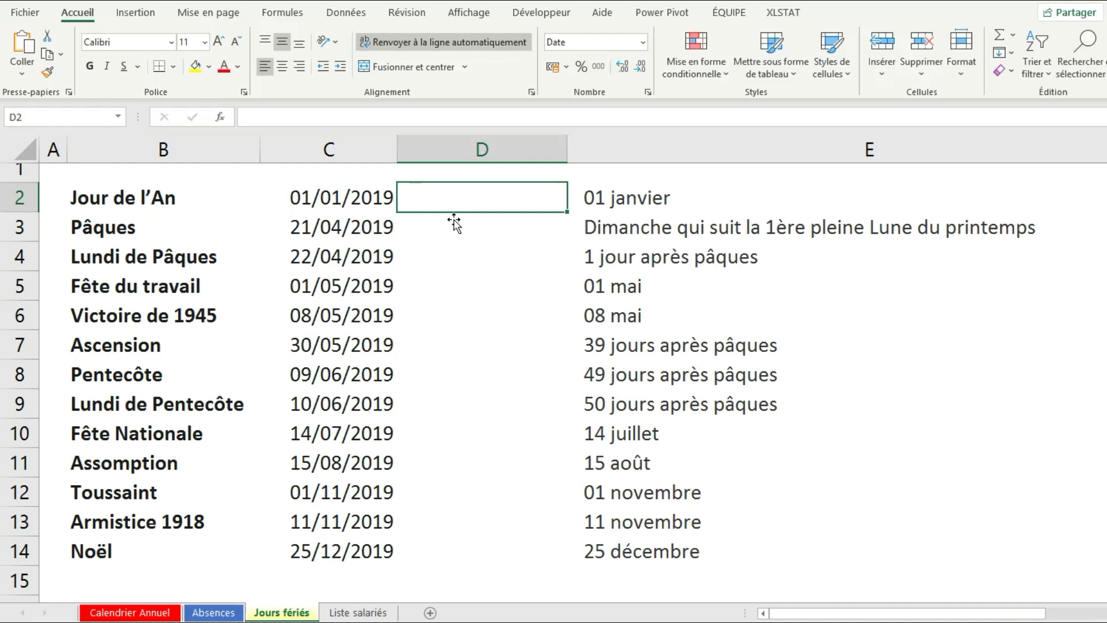
pyautogui.click(348, 208)
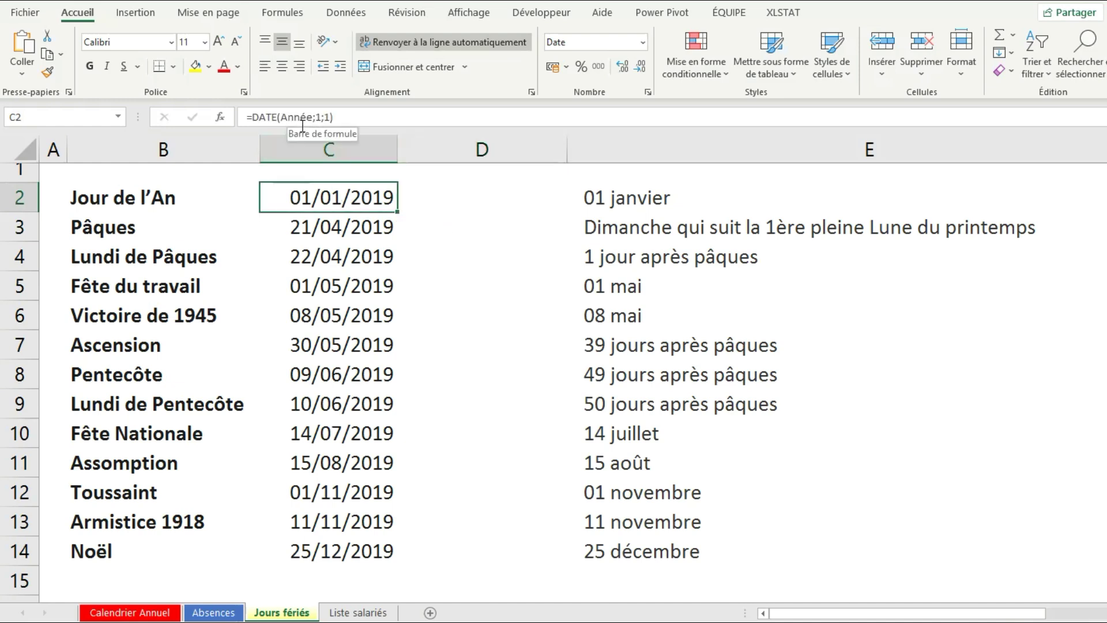
pyautogui.click(130, 612)
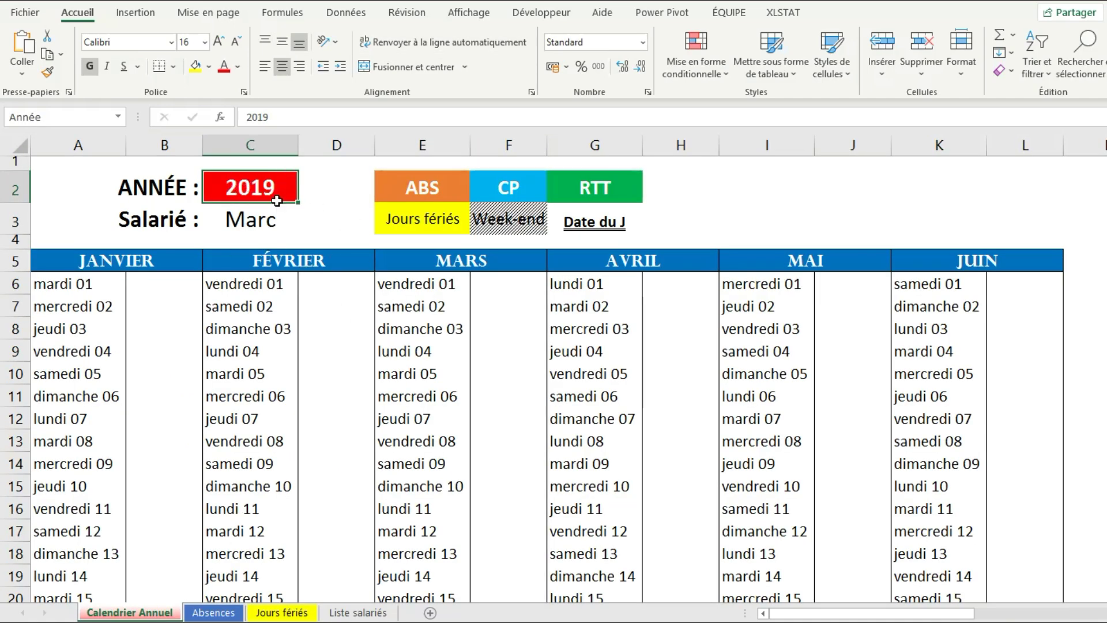
pyautogui.moveTo(82, 121); pyautogui.dragTo(5, 120)
pyautogui.press('Escape')
pyautogui.click(302, 613)
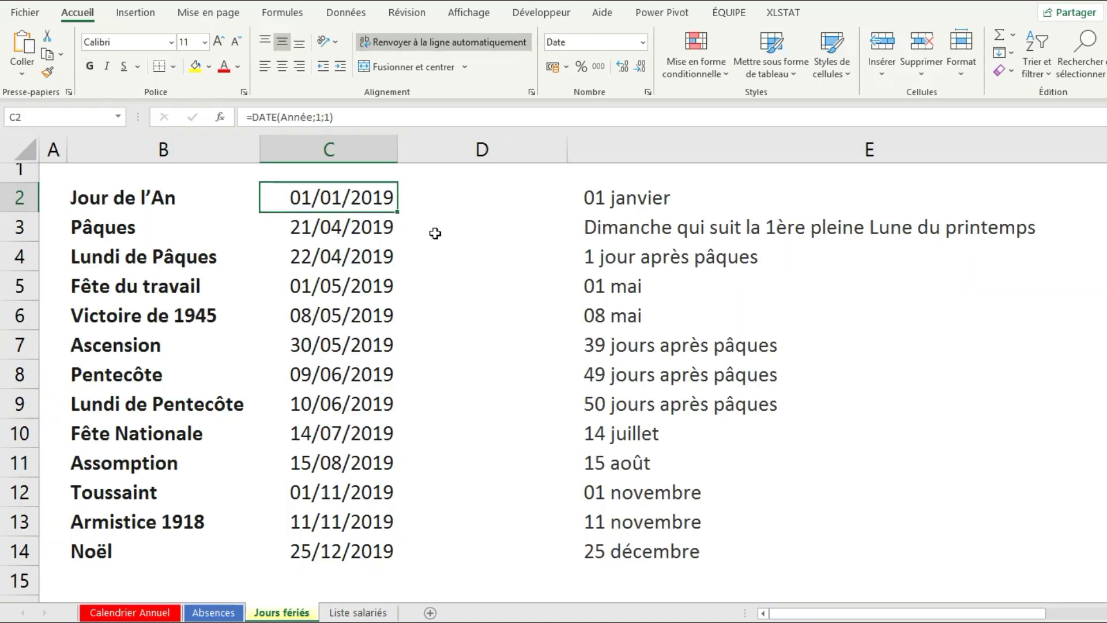
pyautogui.click(166, 613)
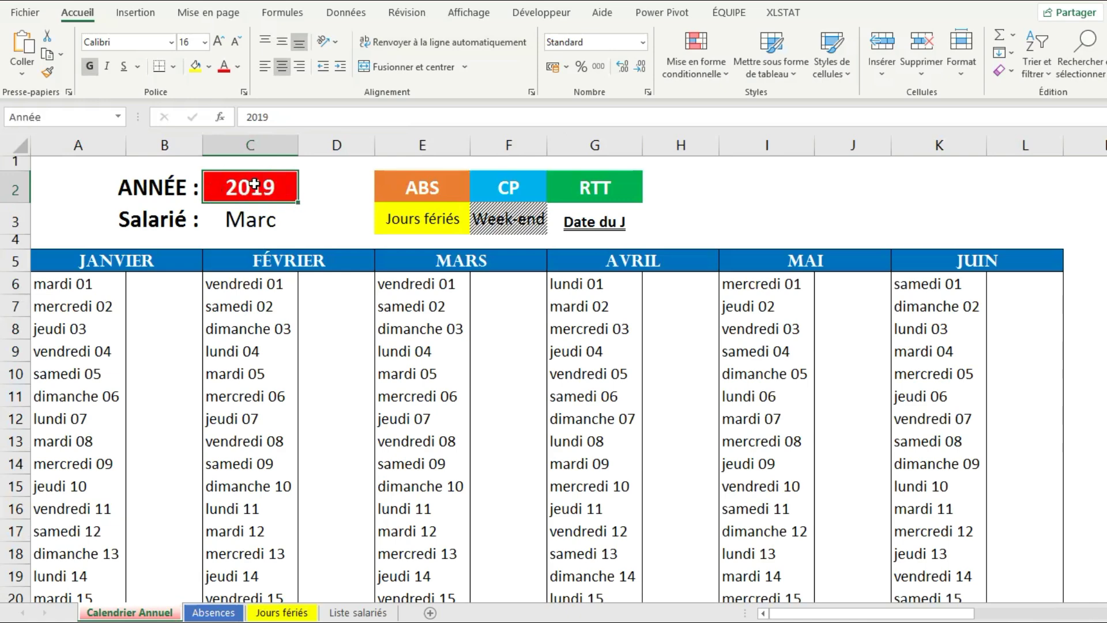
# Enter =DATE(Année;1;1) in D2 of the Jours fériés sheet for Jour de l'An and check it against the calendar's year cell
pyautogui.click(277, 613)
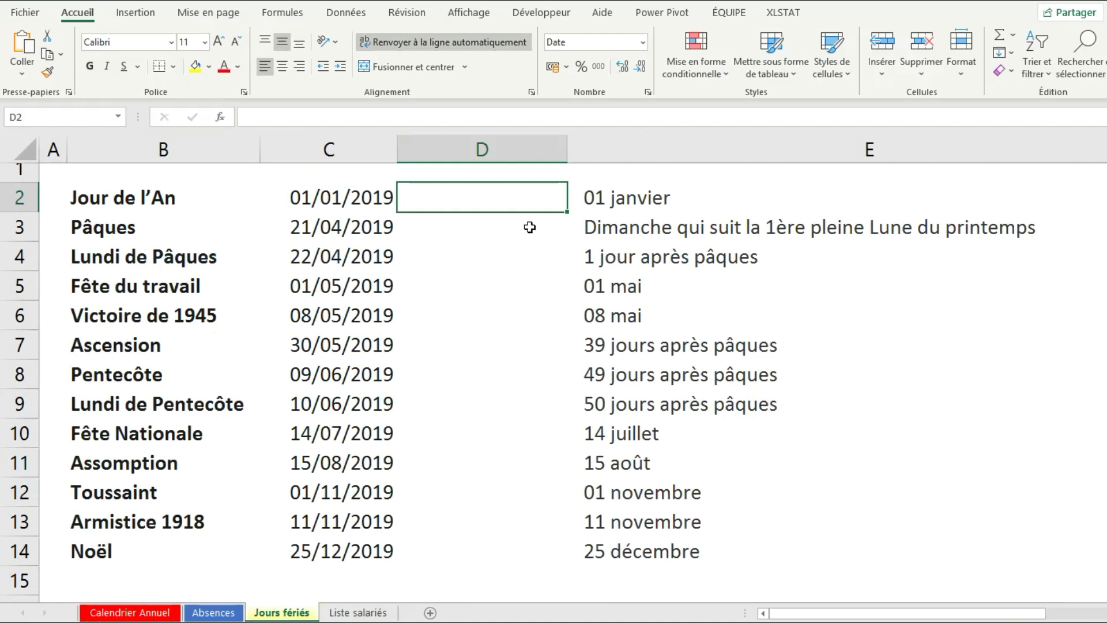
pyautogui.write('=')
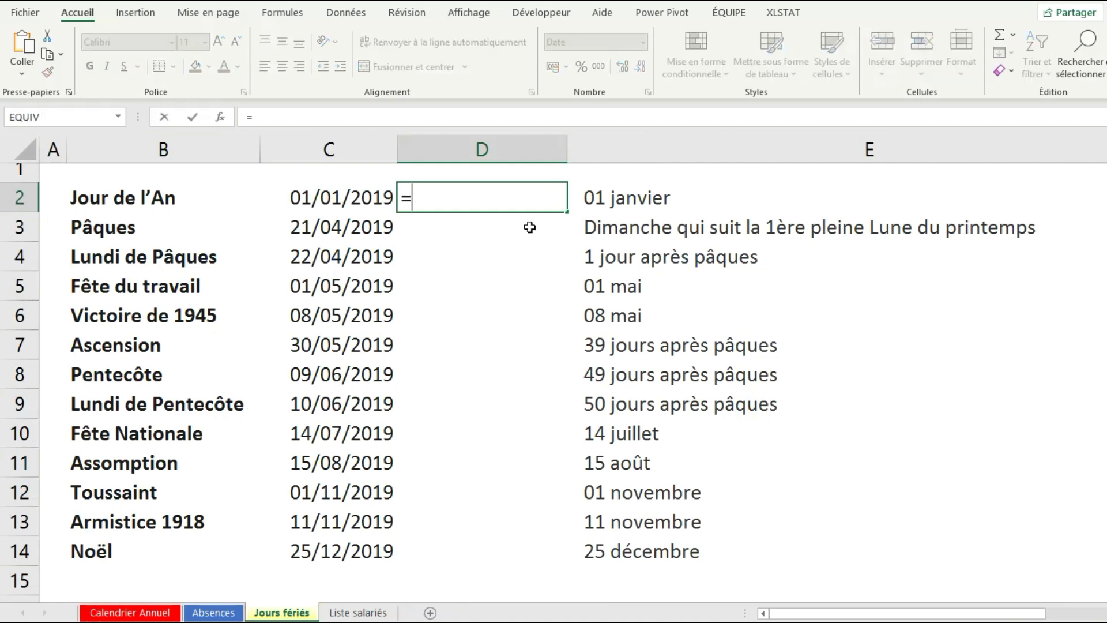
pyautogui.write('DATE(')
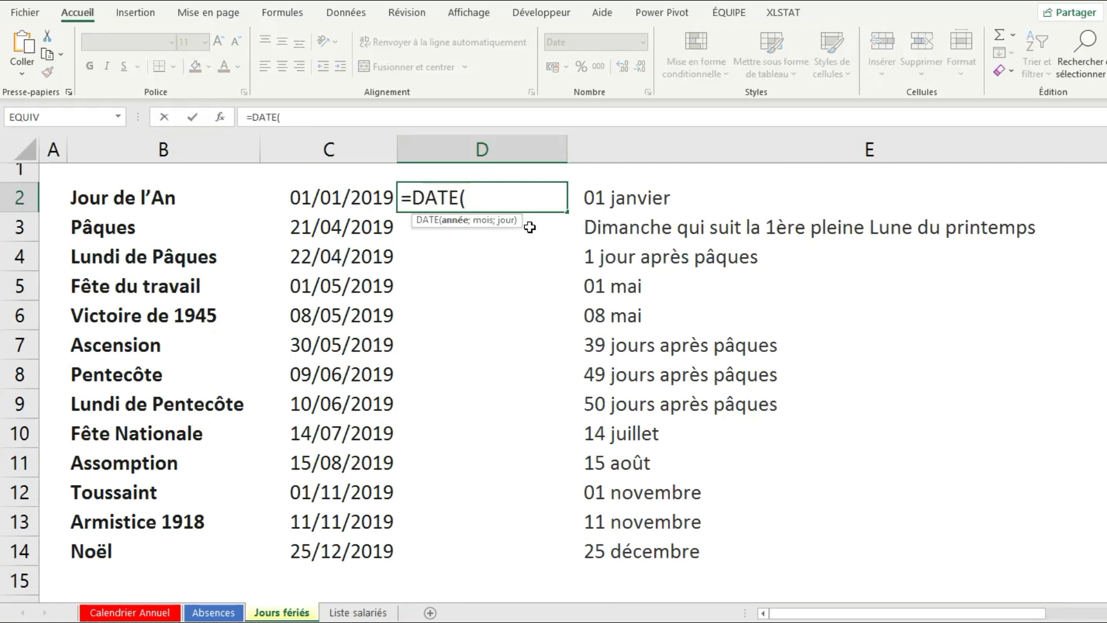
pyautogui.write('ann')
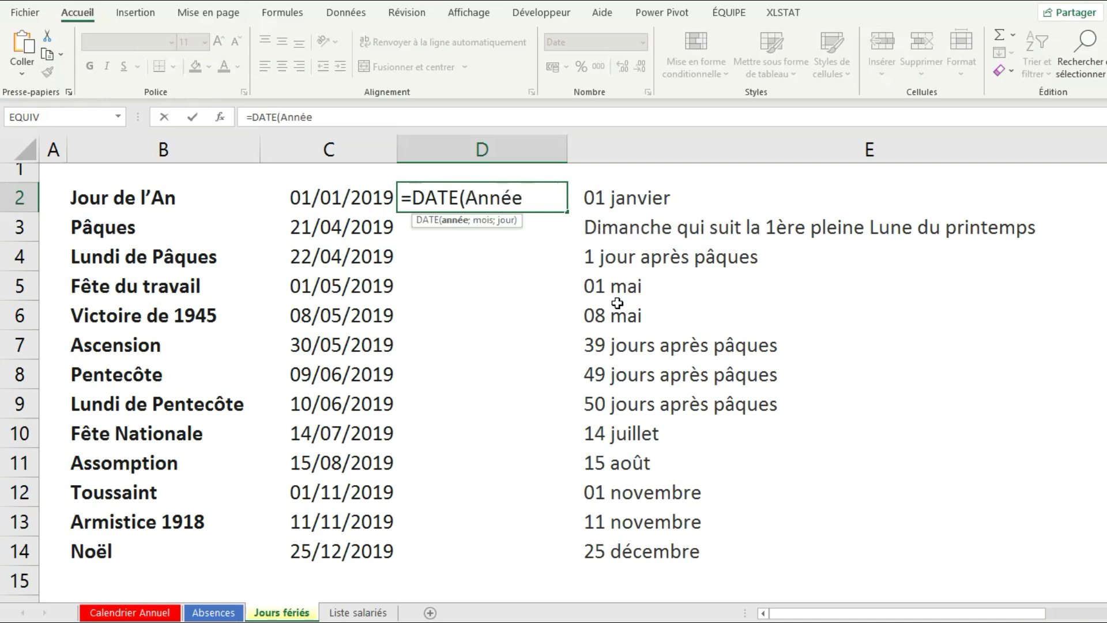
pyautogui.write(';')
pyautogui.write('1;1')
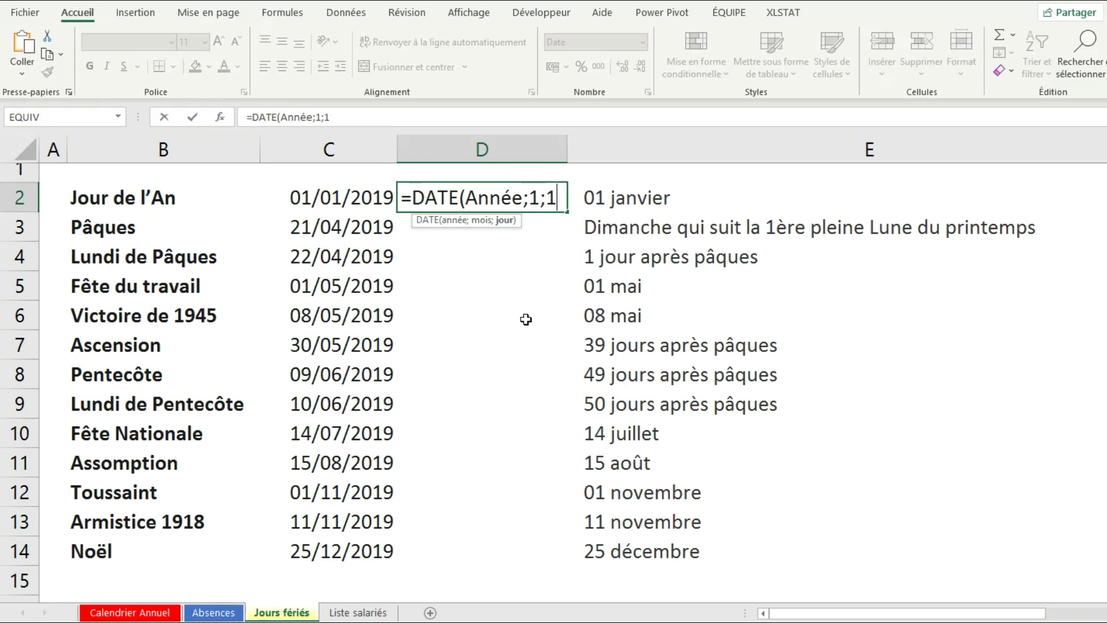
pyautogui.write(')')
pyautogui.press('Return')
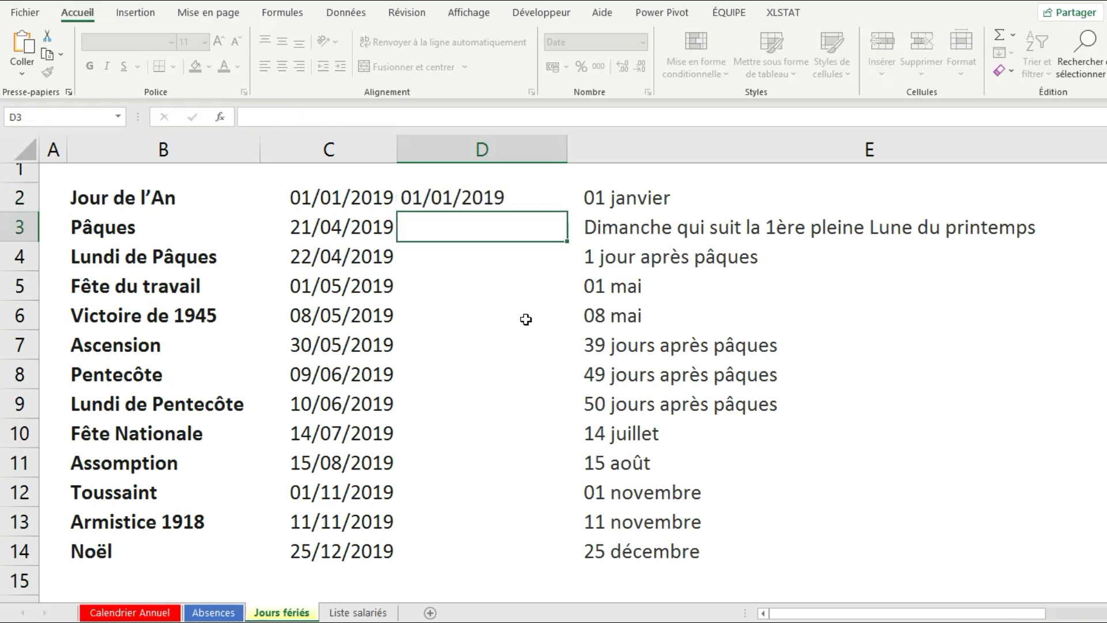
pyautogui.click(542, 207)
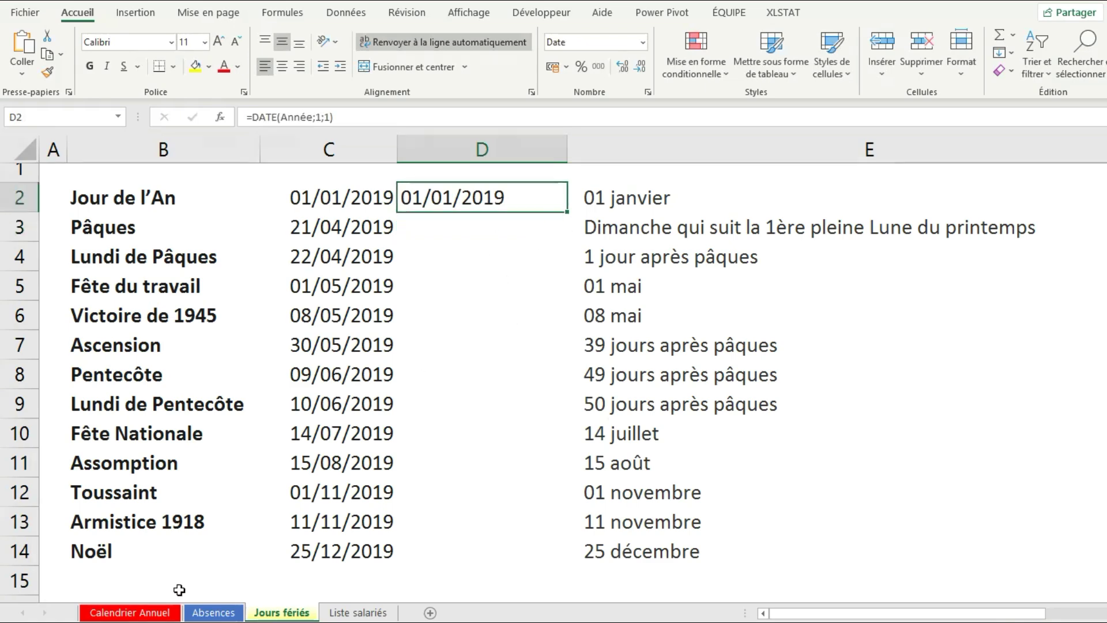
pyautogui.click(138, 610)
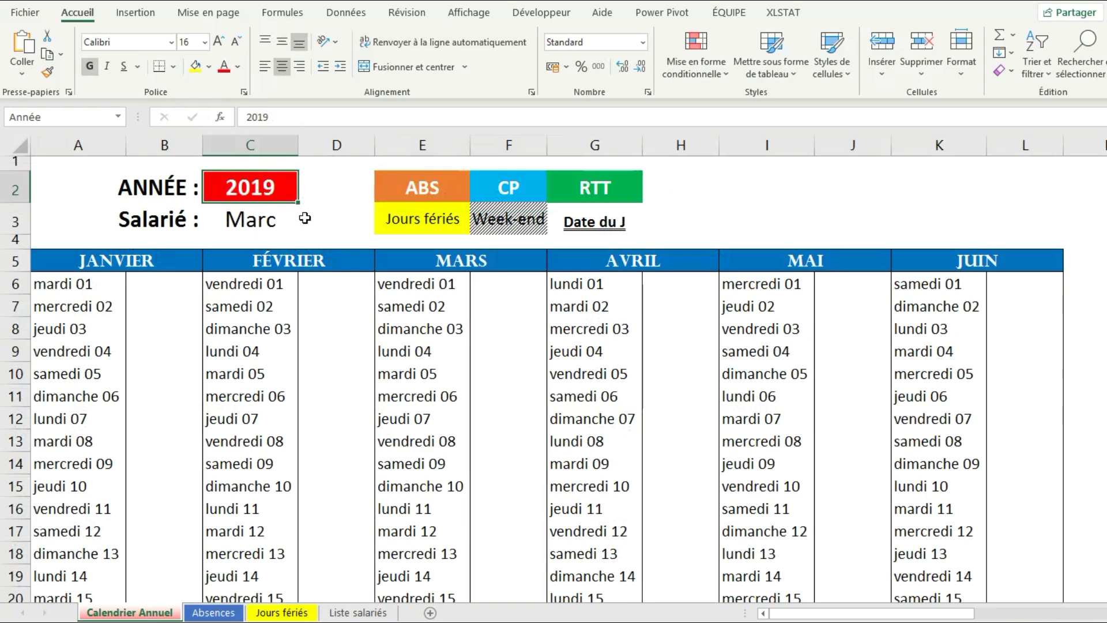
pyautogui.click(301, 610)
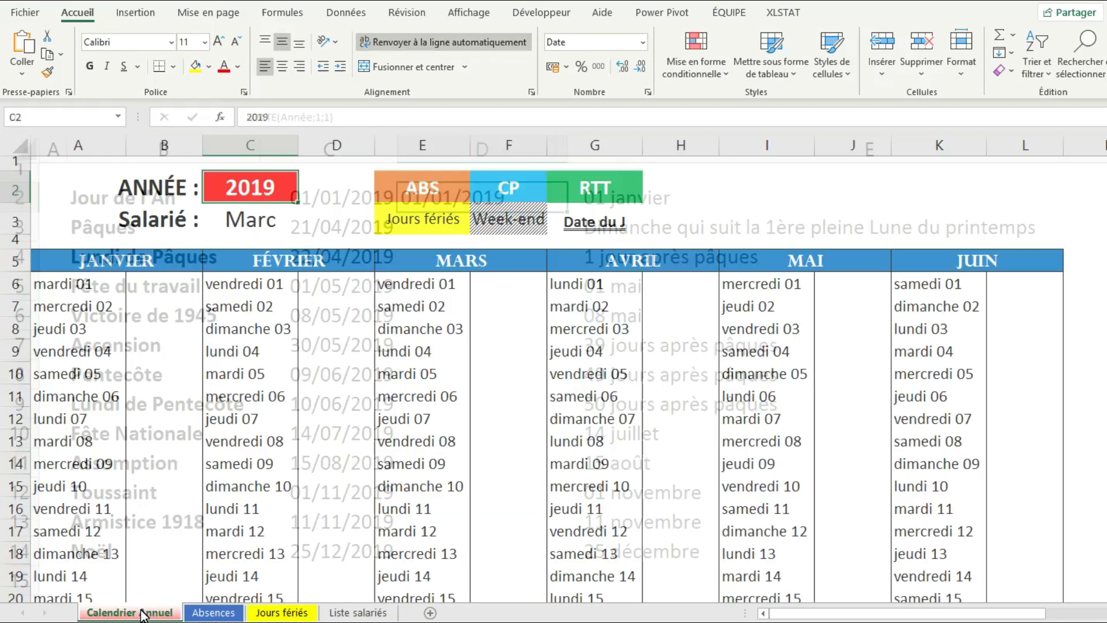
# Copy the Pâques formula from C3 into D3 as =ARRONDI(DATE(Année;4;MOD(234-11*MOD(Année;19);30))/7;0)*7-6
pyautogui.click(517, 231)
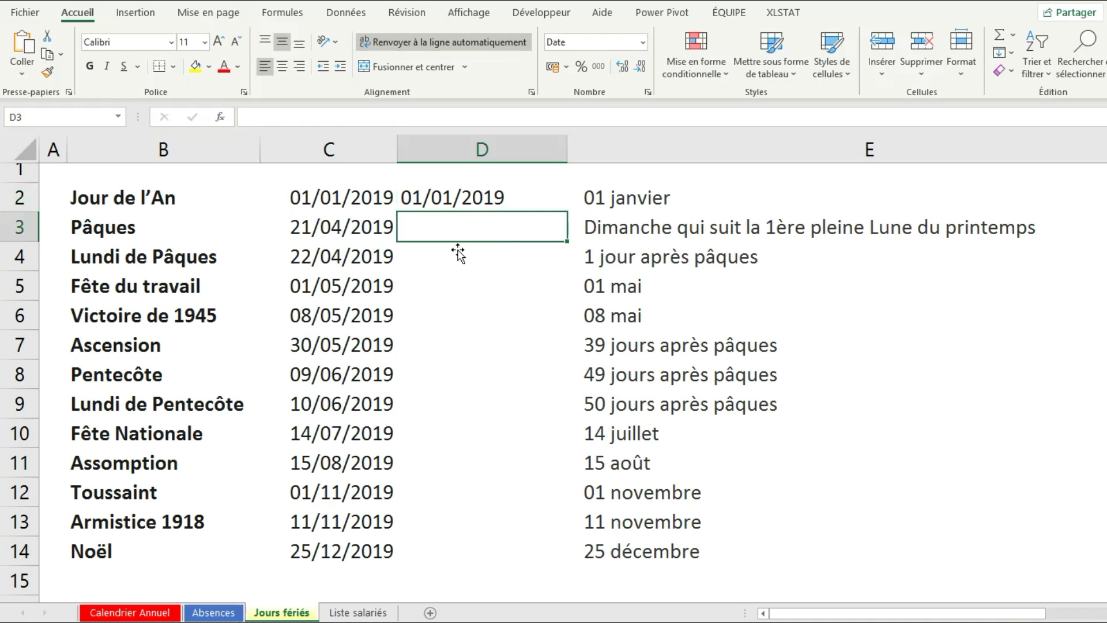
pyautogui.click(363, 226)
pyautogui.moveTo(252, 118); pyautogui.dragTo(609, 127)
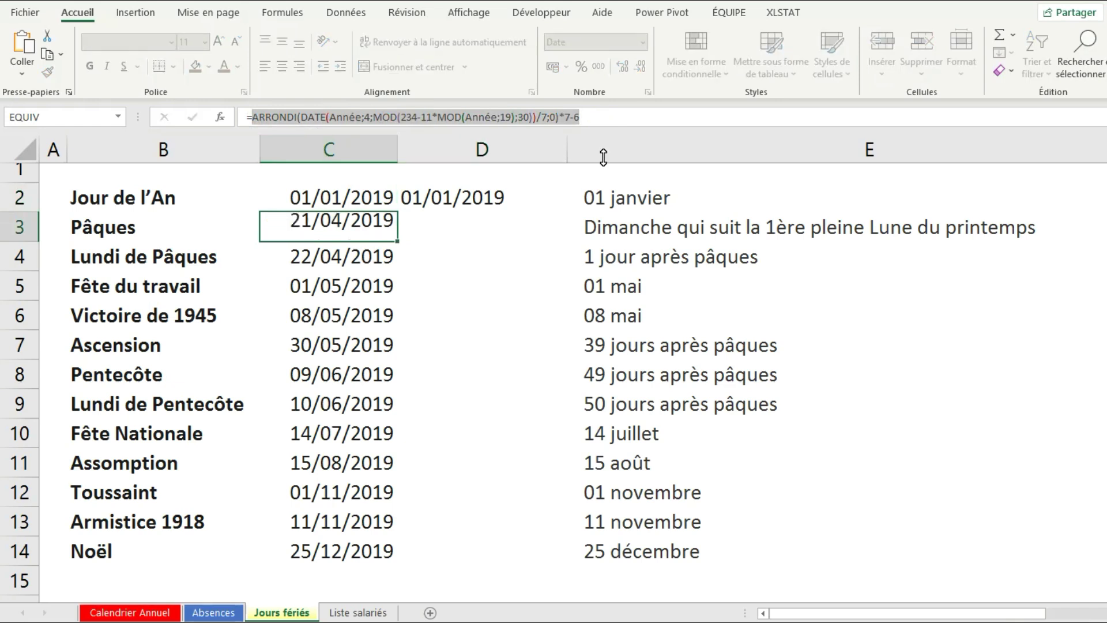
pyautogui.hotkey('ctrl', 'c')
pyautogui.press('Return')
pyautogui.click(472, 235)
pyautogui.hotkey('ctrl', 'v')
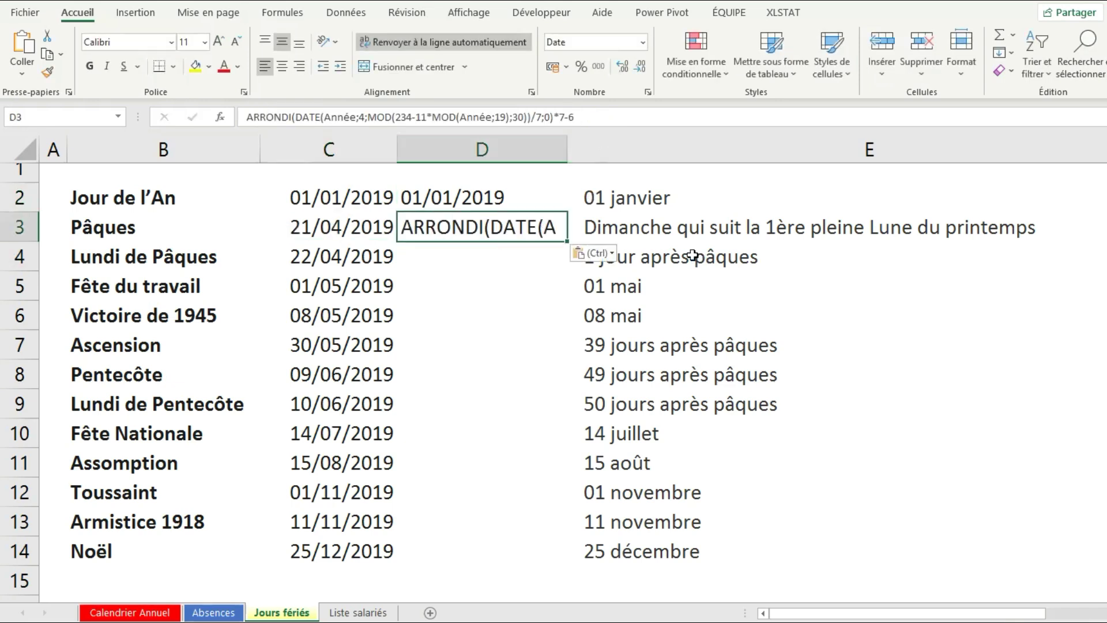
pyautogui.click(253, 118)
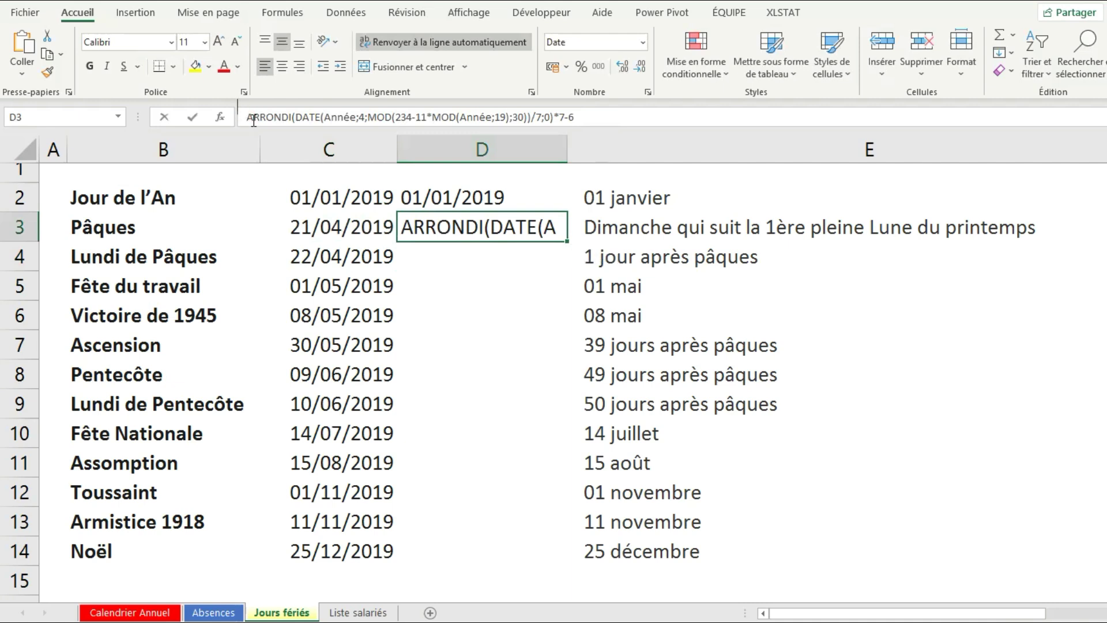
pyautogui.write('=')
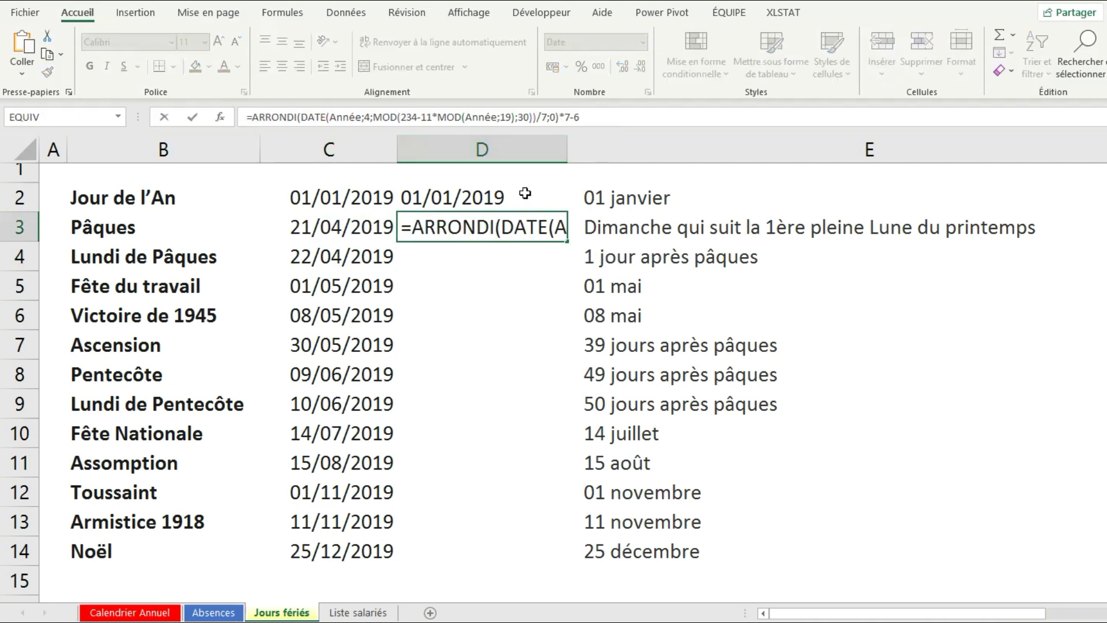
pyautogui.press('Return')
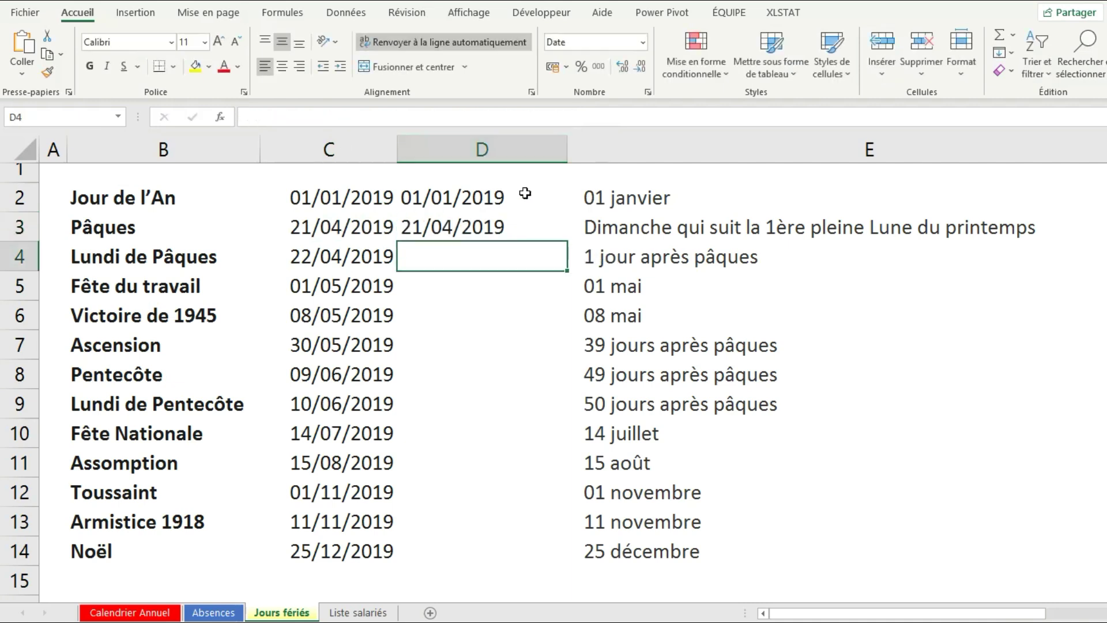
pyautogui.click(515, 224)
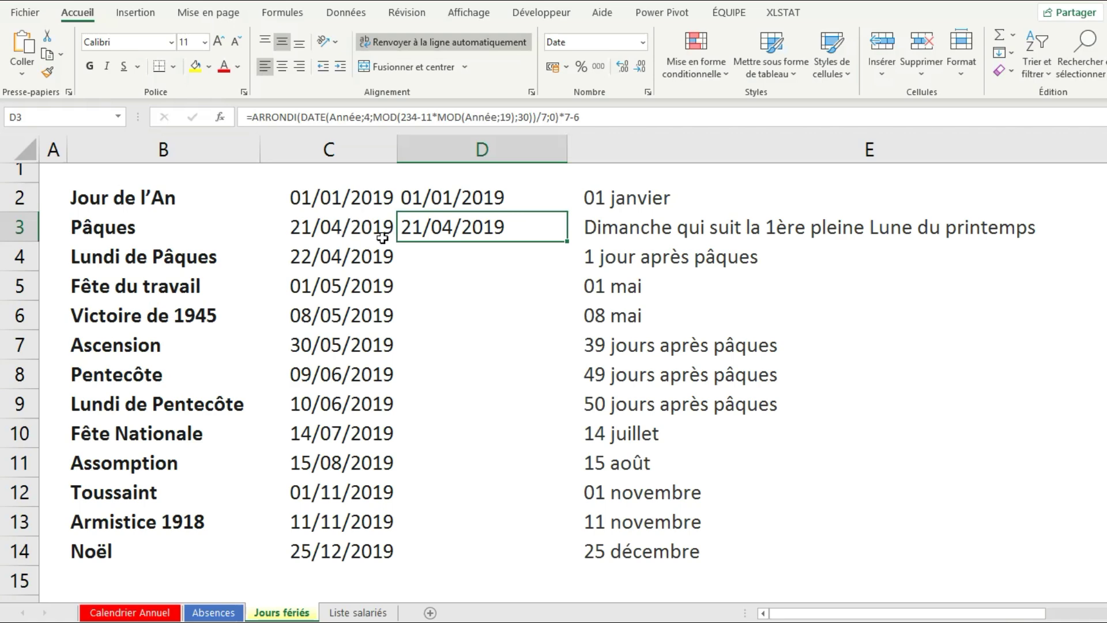
# Calculate Lundi de Pâques in D4 as one day after the Pâques date with =D3+1
pyautogui.click(499, 263)
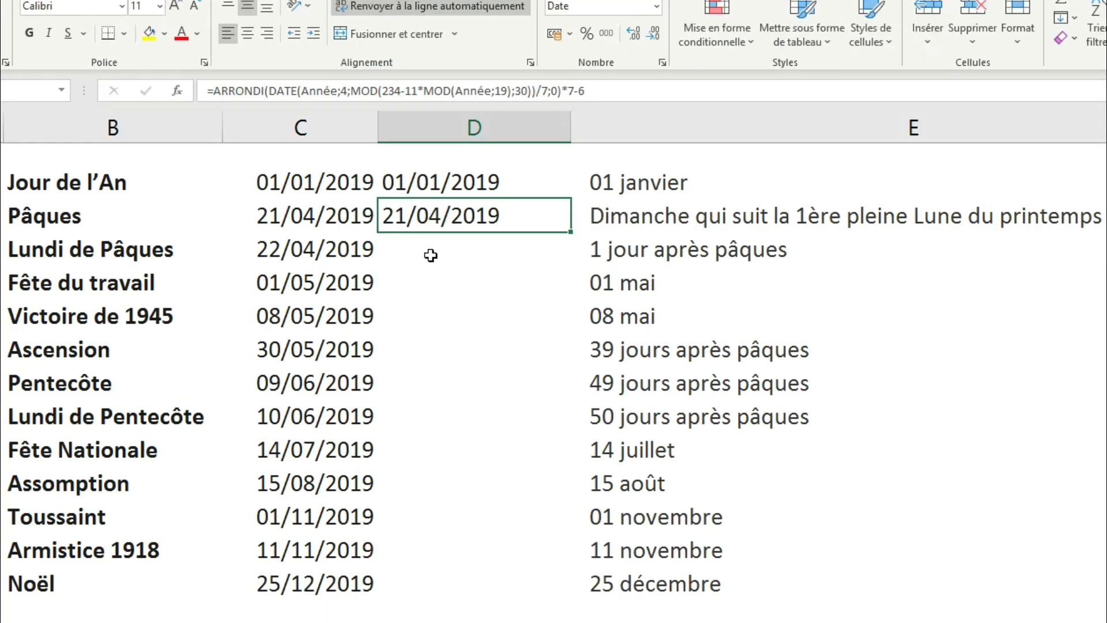
pyautogui.click(443, 259)
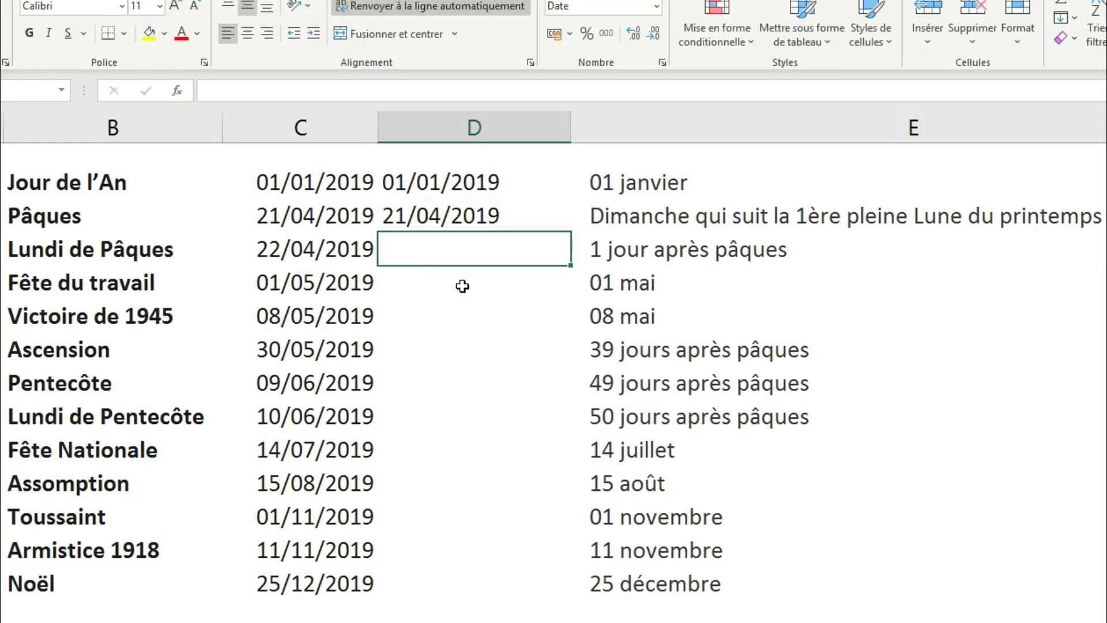
pyautogui.write('=')
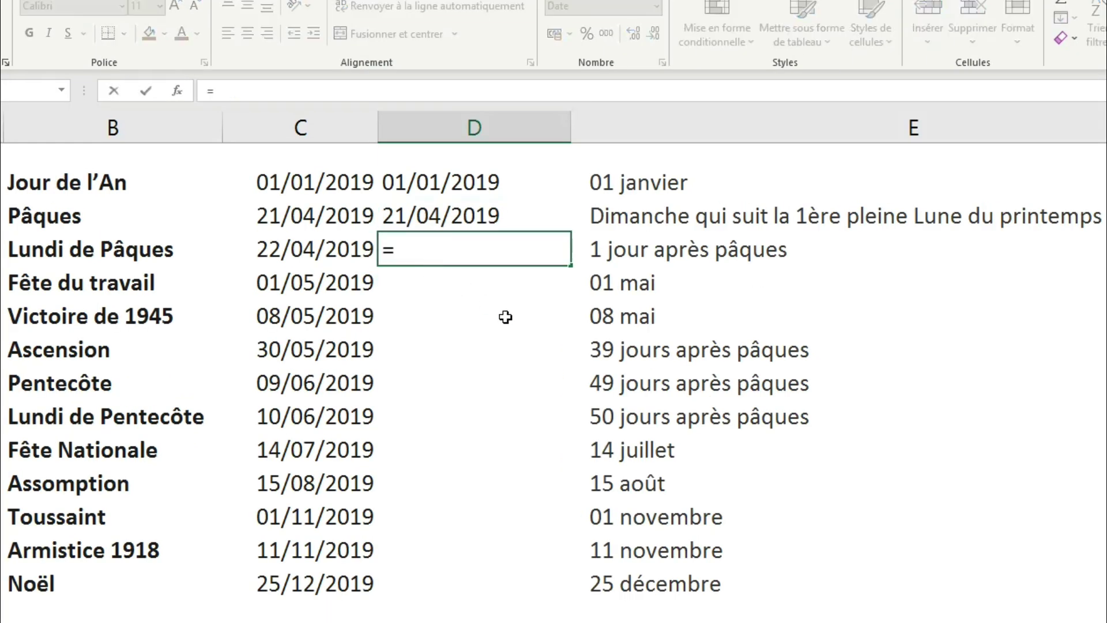
pyautogui.click(456, 225)
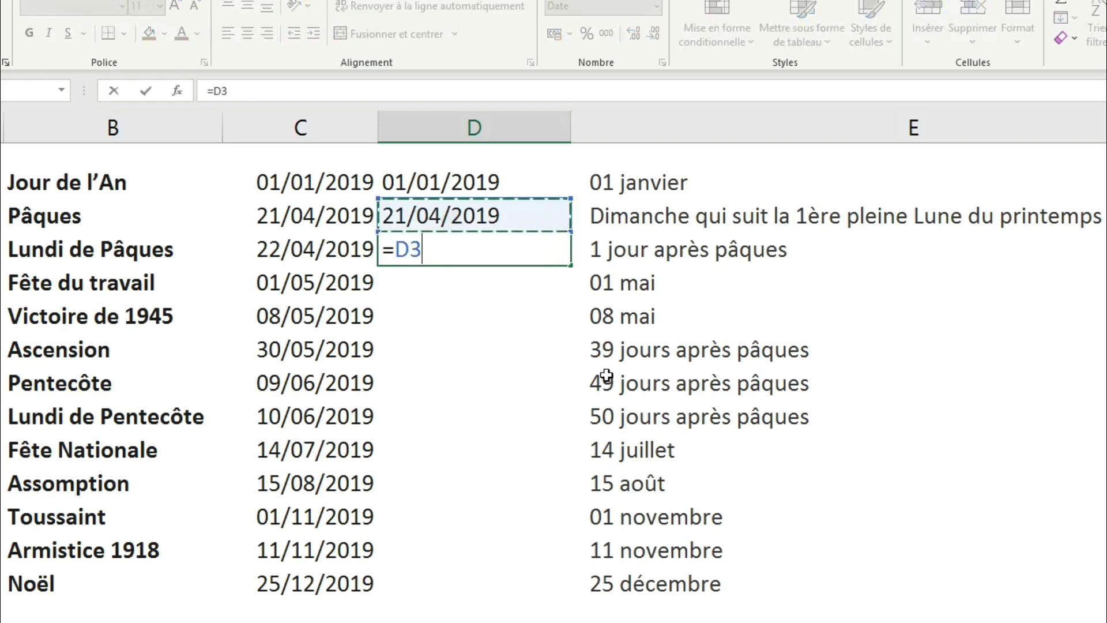
pyautogui.write('+1')
pyautogui.press('Return')
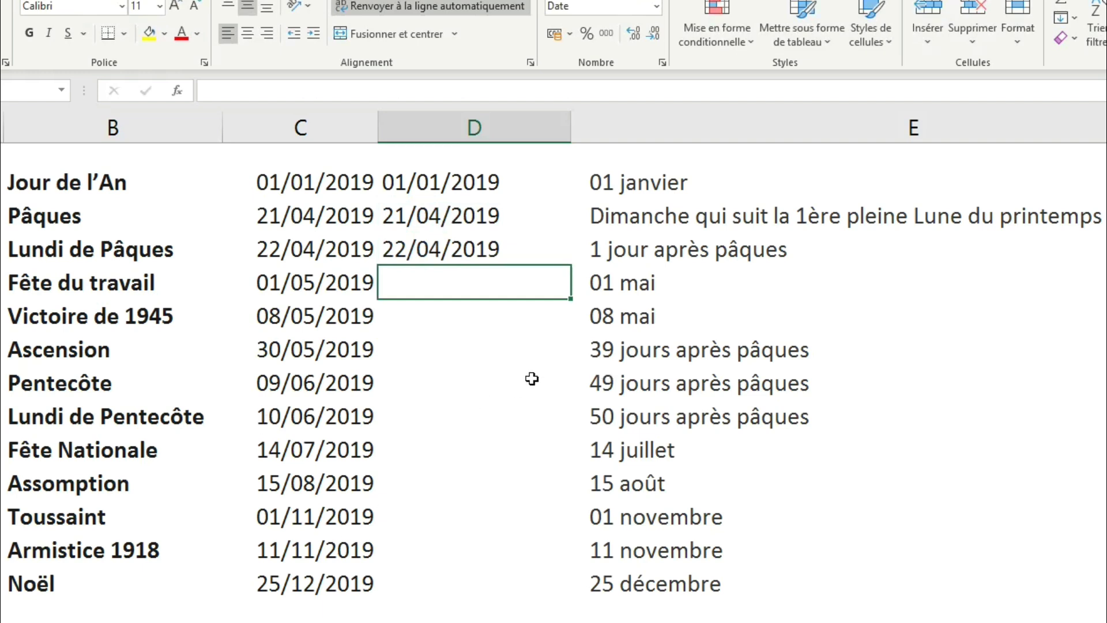
# Enter =DATE(Année;5;1) in D5 for Fête du travail
pyautogui.write('=')
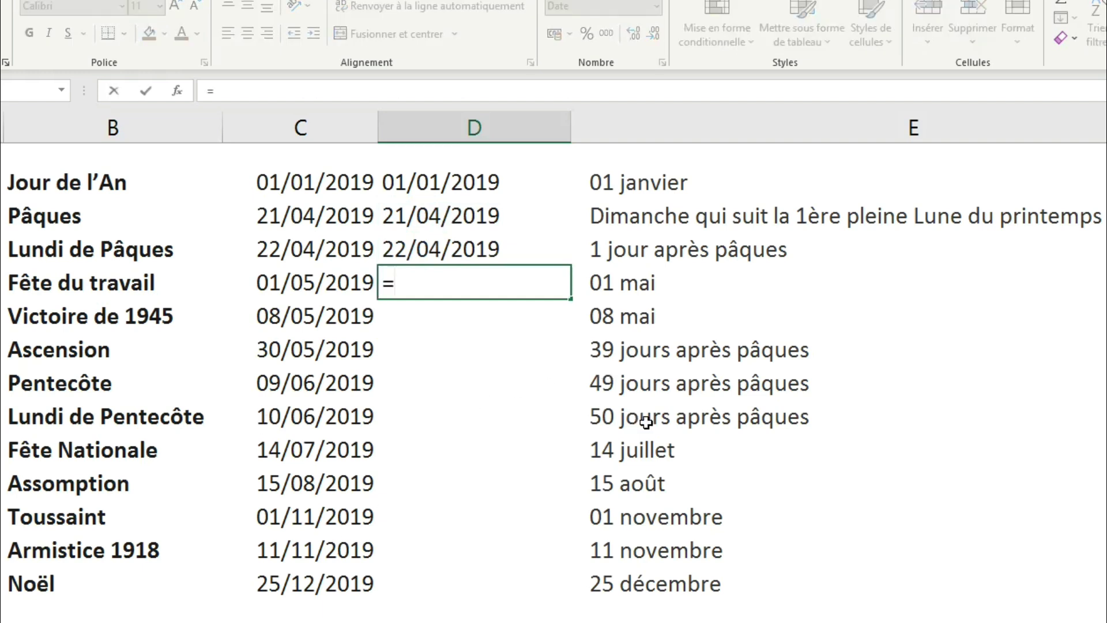
pyautogui.write('DATE(année')
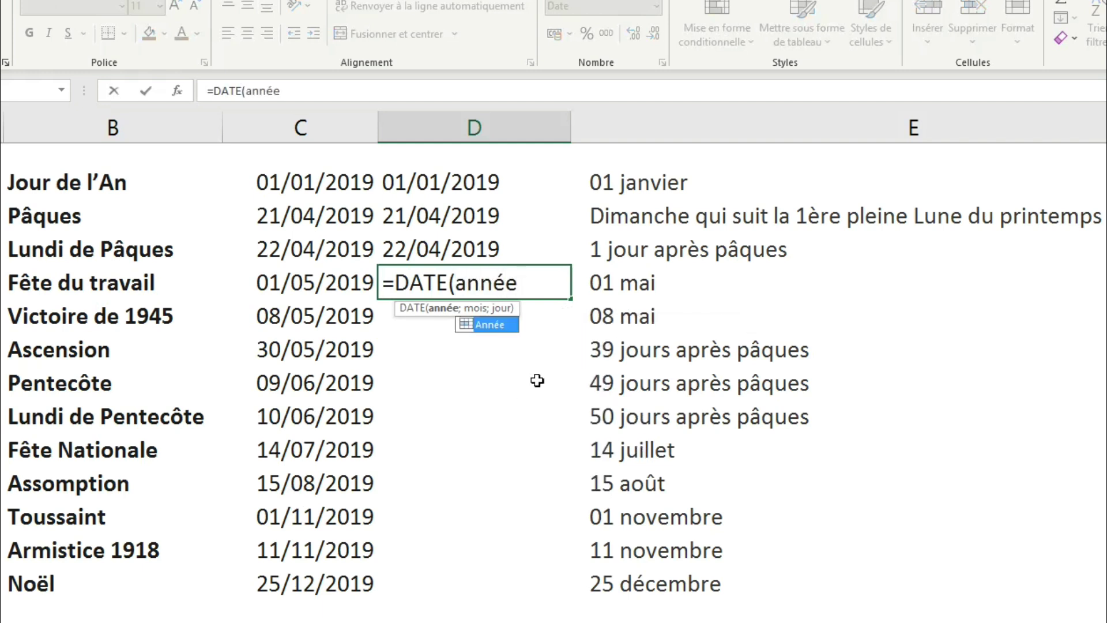
pyautogui.doubleClick(501, 325)
pyautogui.write(';5;1')
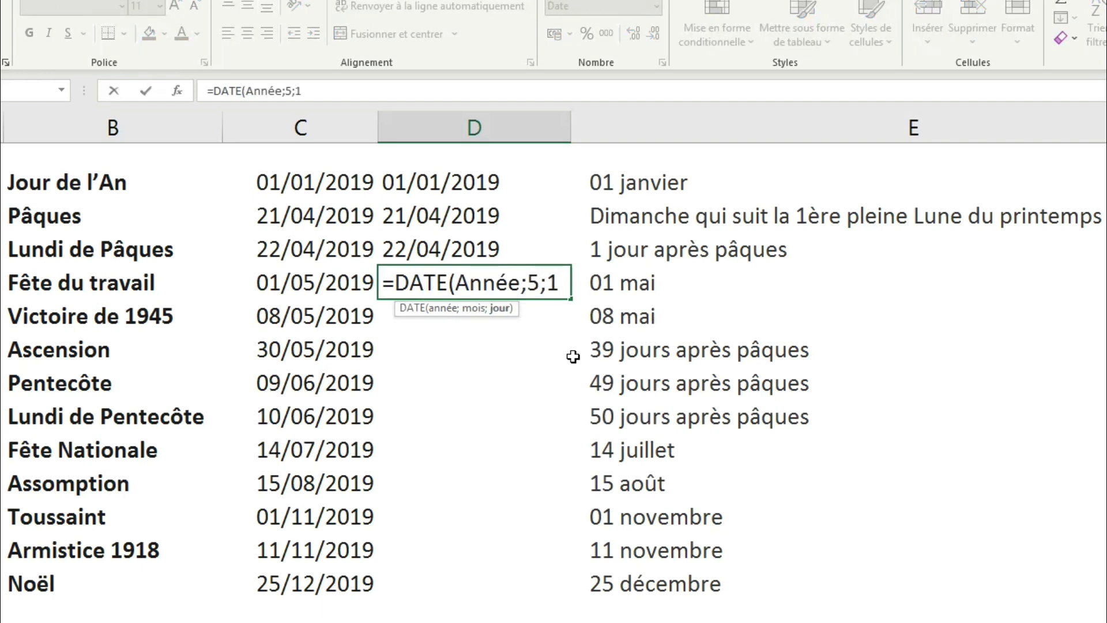
pyautogui.write(')')
pyautogui.press('Return')
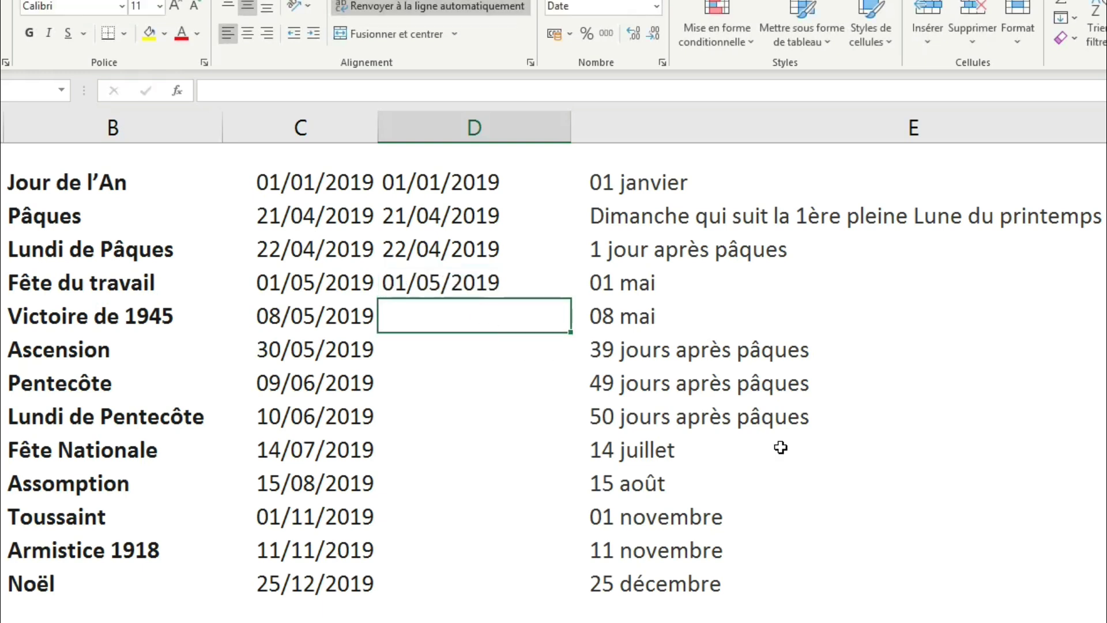
# Enter =DATE(Année;5;8) in D6 for Victoire de 1945
pyautogui.write('=DATE(')
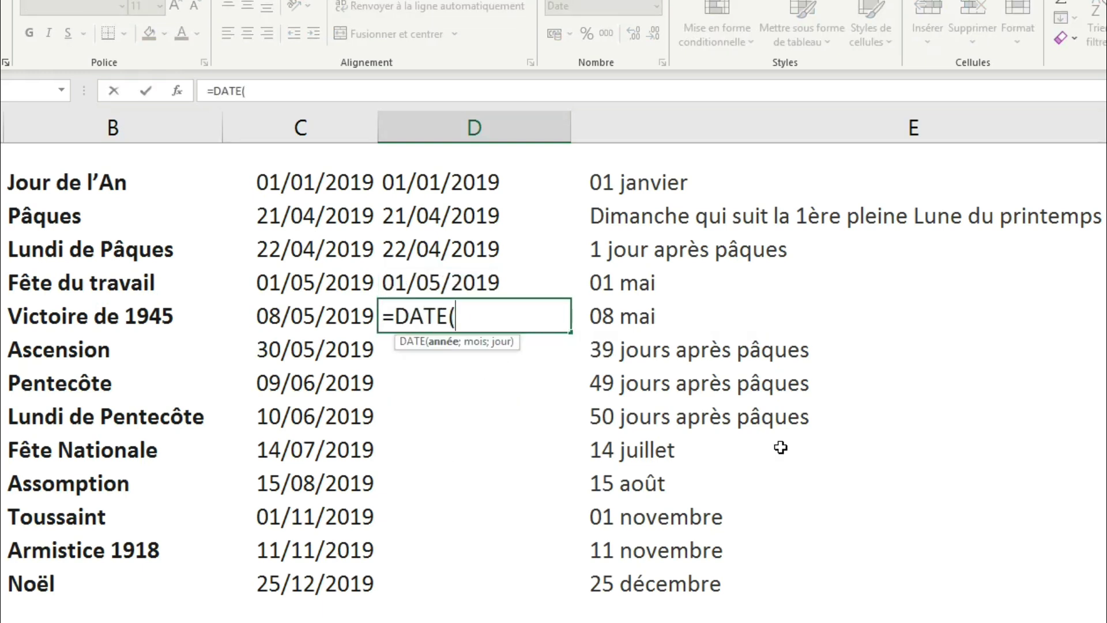
pyautogui.write('année')
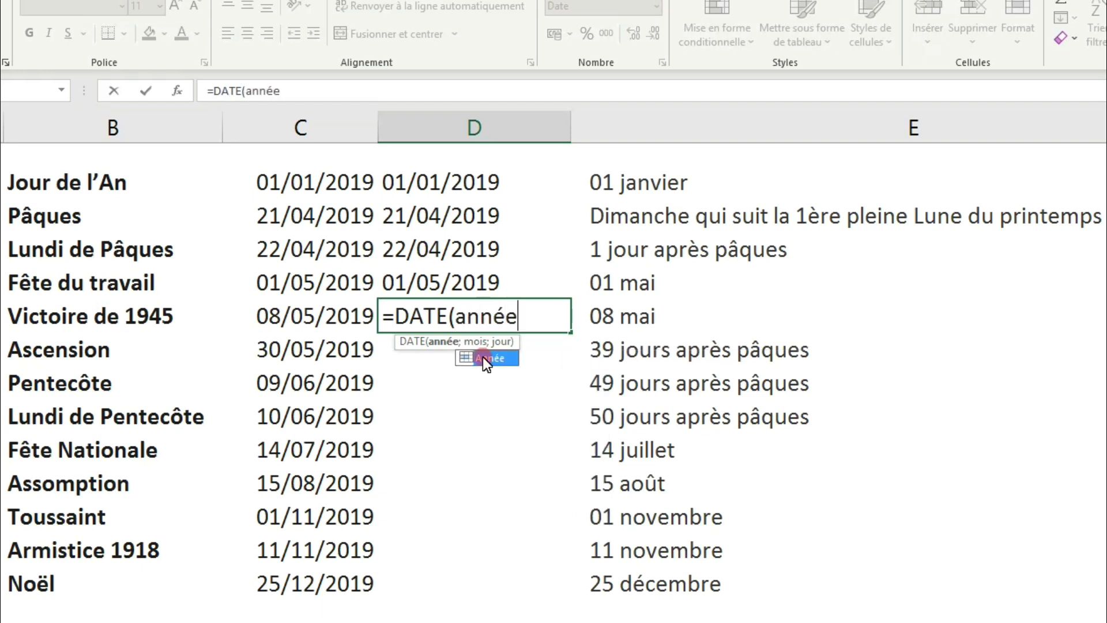
pyautogui.doubleClick(483, 357)
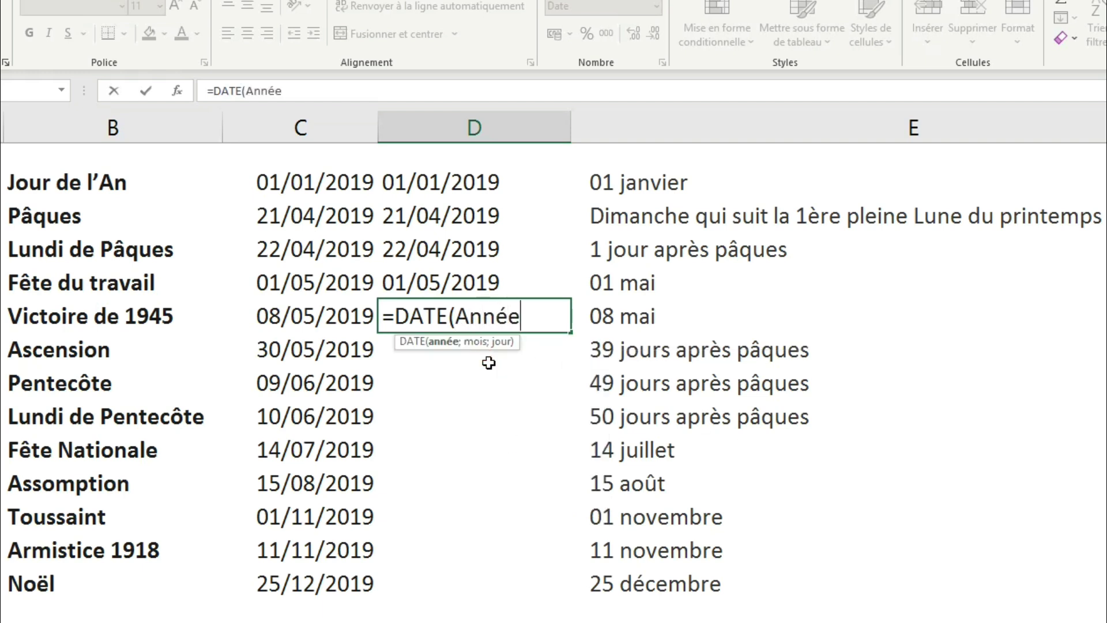
pyautogui.write(';5')
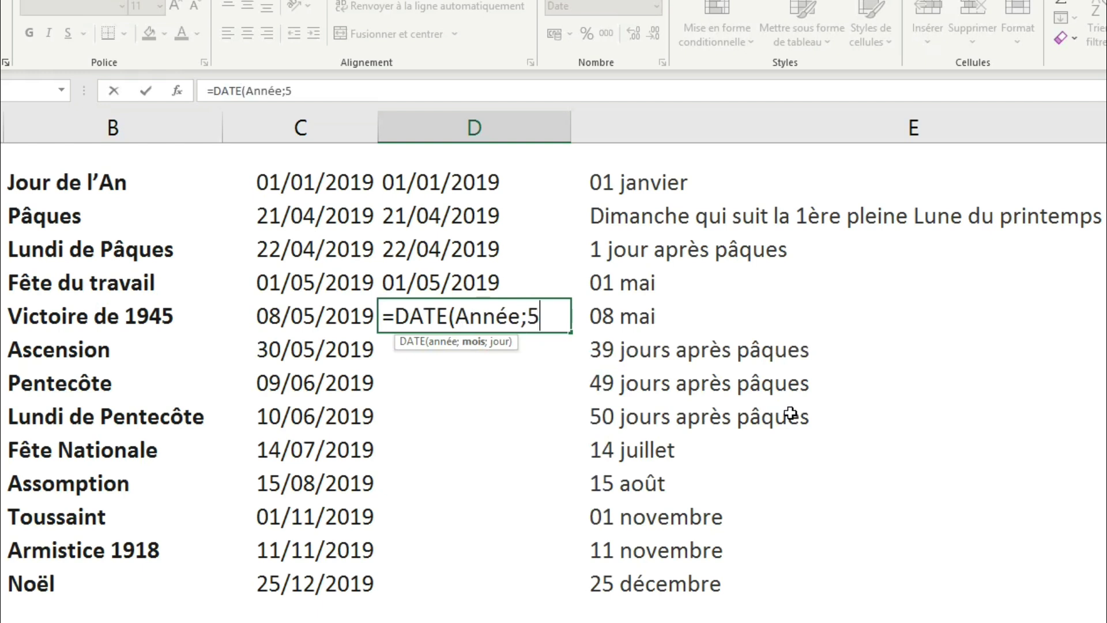
pyautogui.write(';8)')
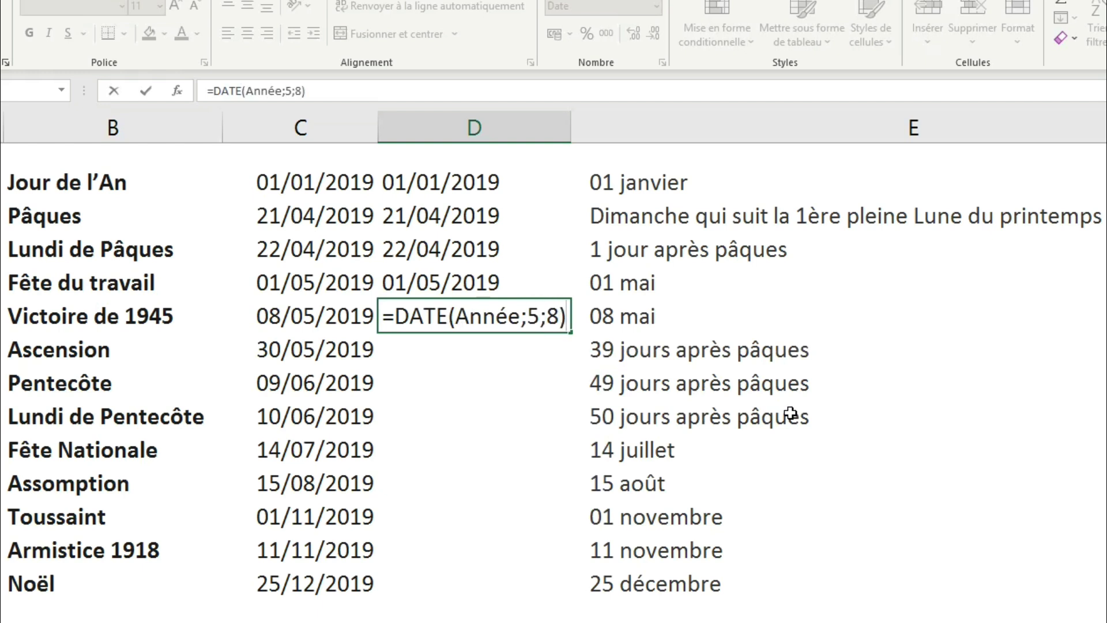
pyautogui.press('Return')
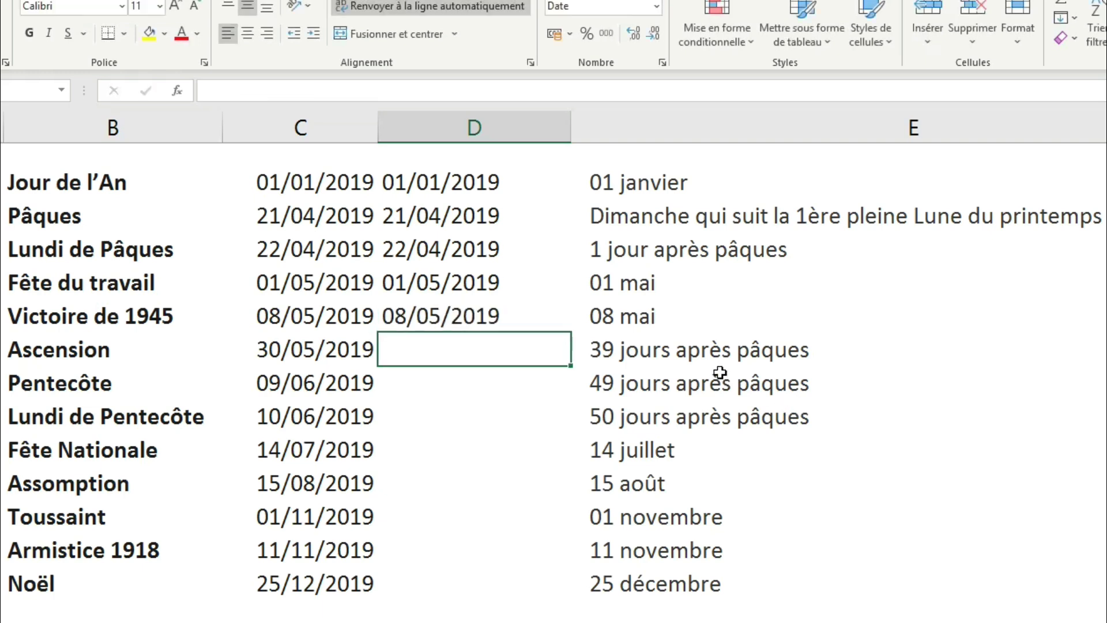
# Calculate Ascension in D7 as 39 days after the Pâques date with =D3+39
pyautogui.write('=')
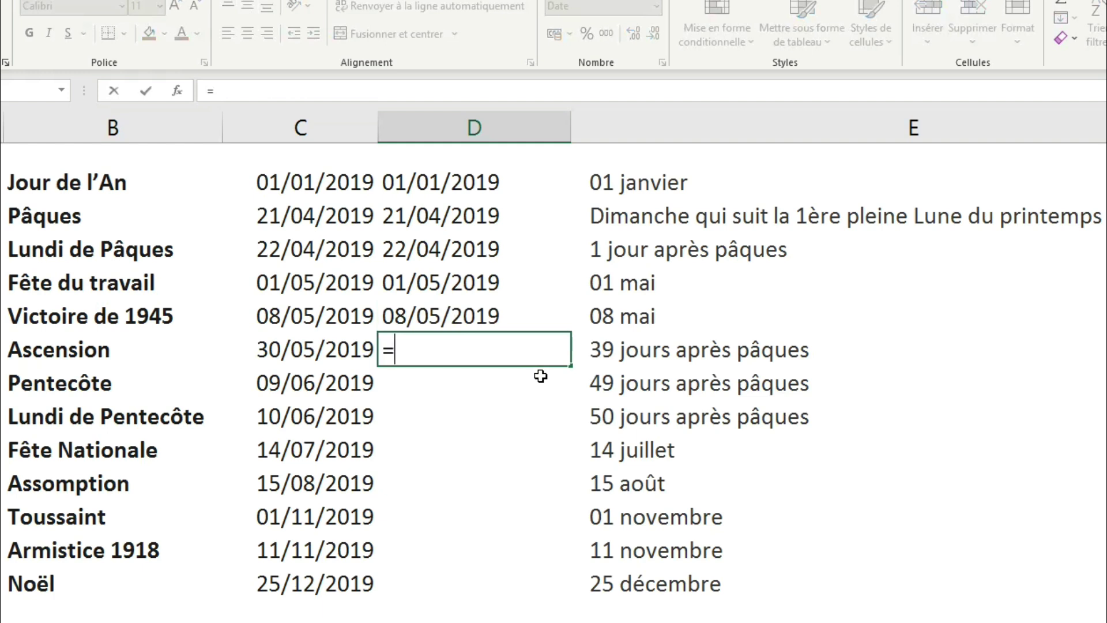
pyautogui.click(430, 220)
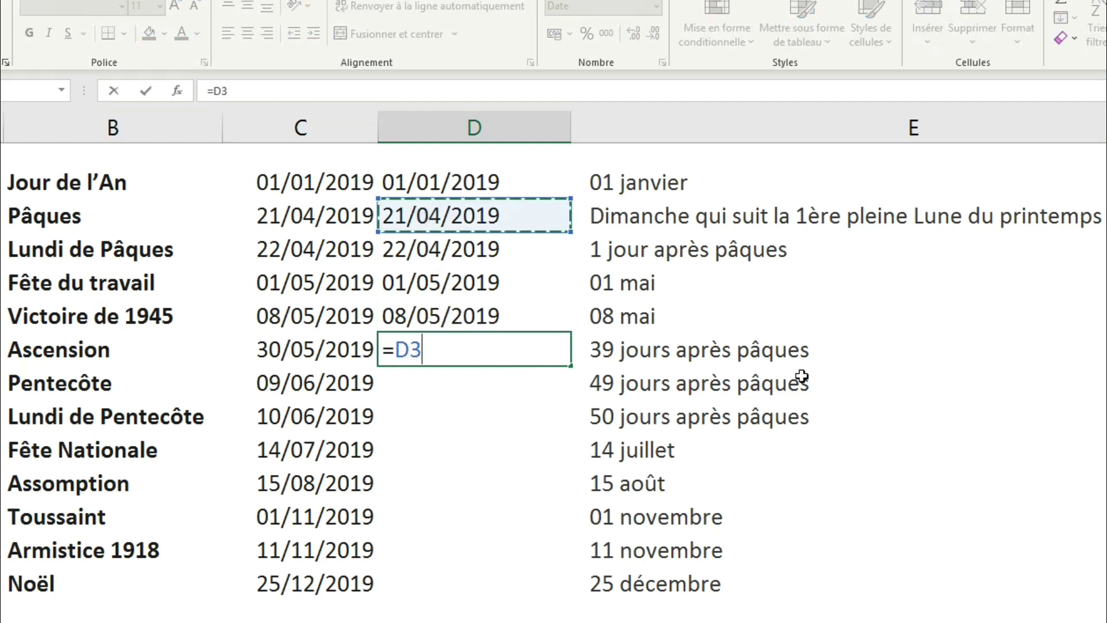
pyautogui.write('+39')
pyautogui.press('Return')
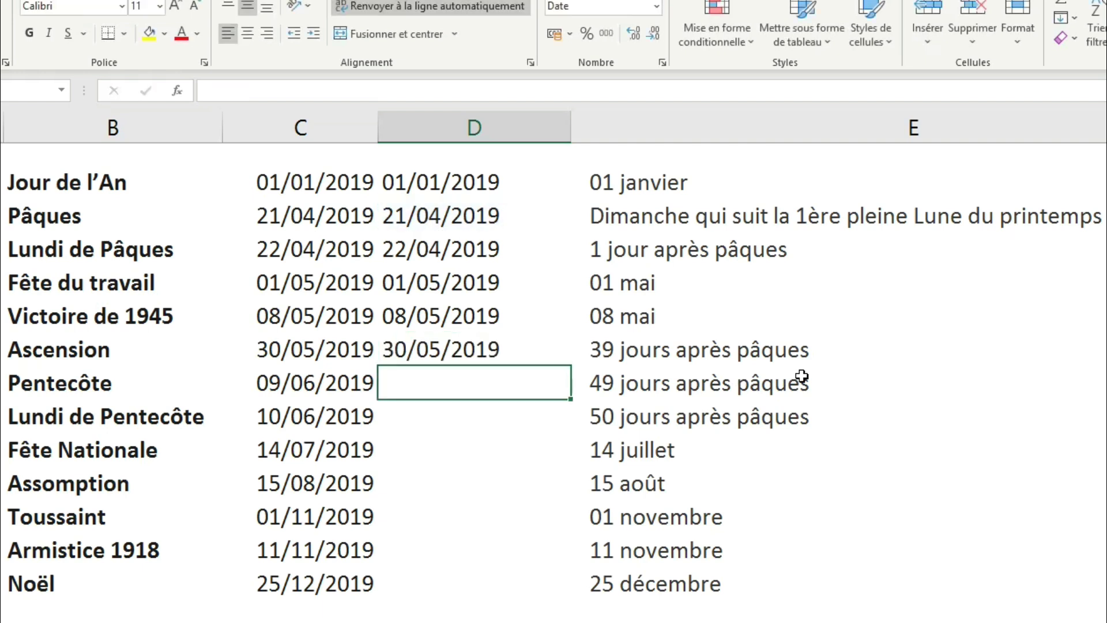
# Calculate Pentecôte in D8 with =D3+49 and Lundi de Pentecôte in D9 with =D3+50
pyautogui.write('=')
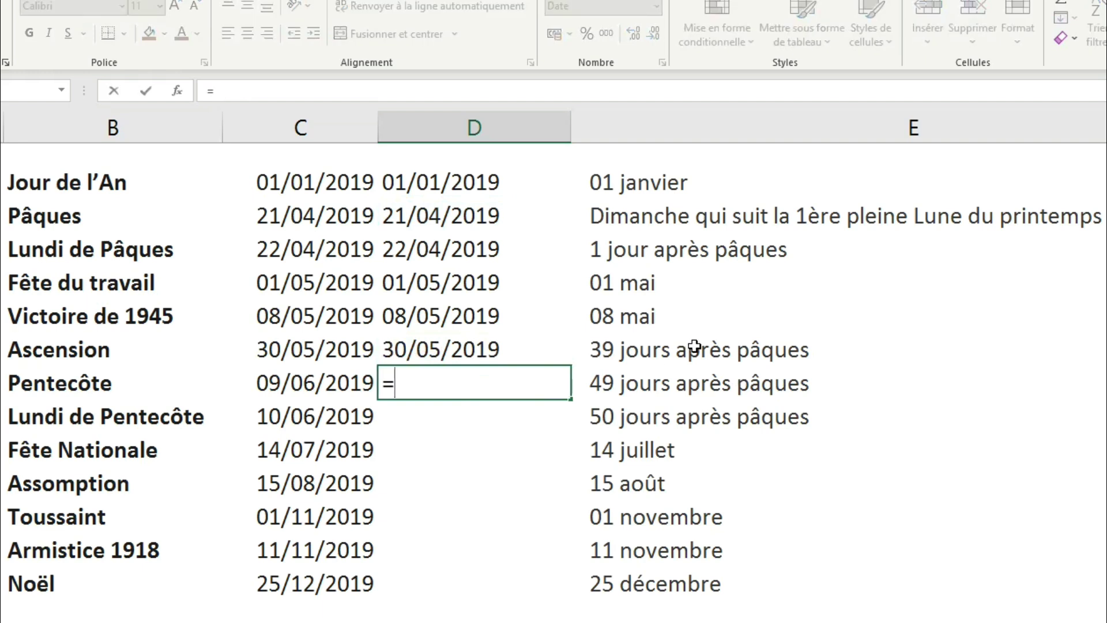
pyautogui.click(439, 220)
pyautogui.write('+49')
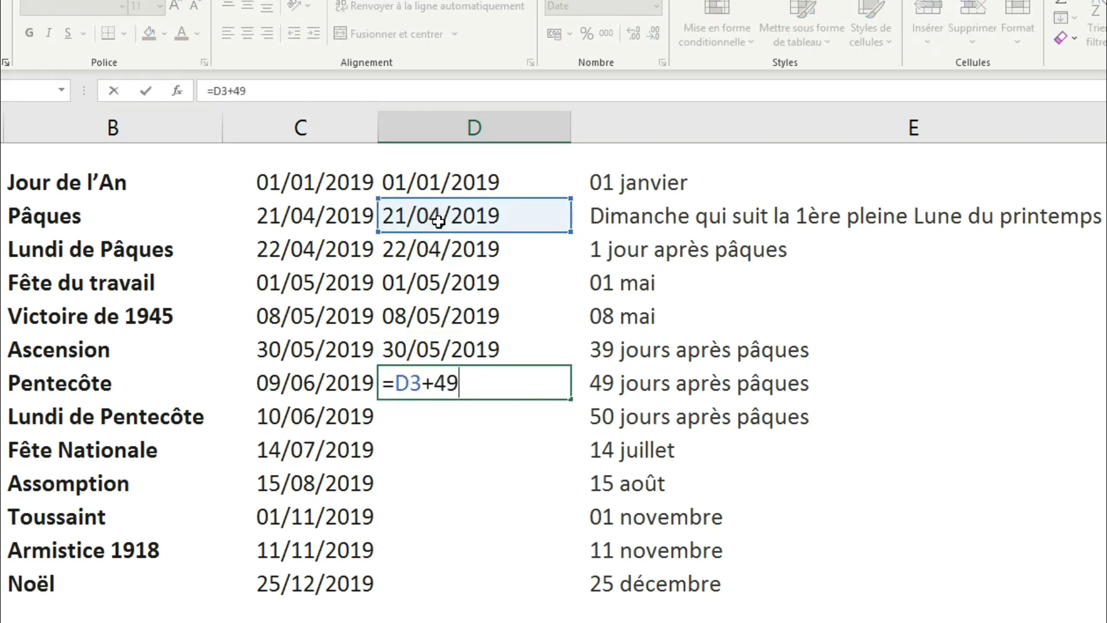
pyautogui.press('Return')
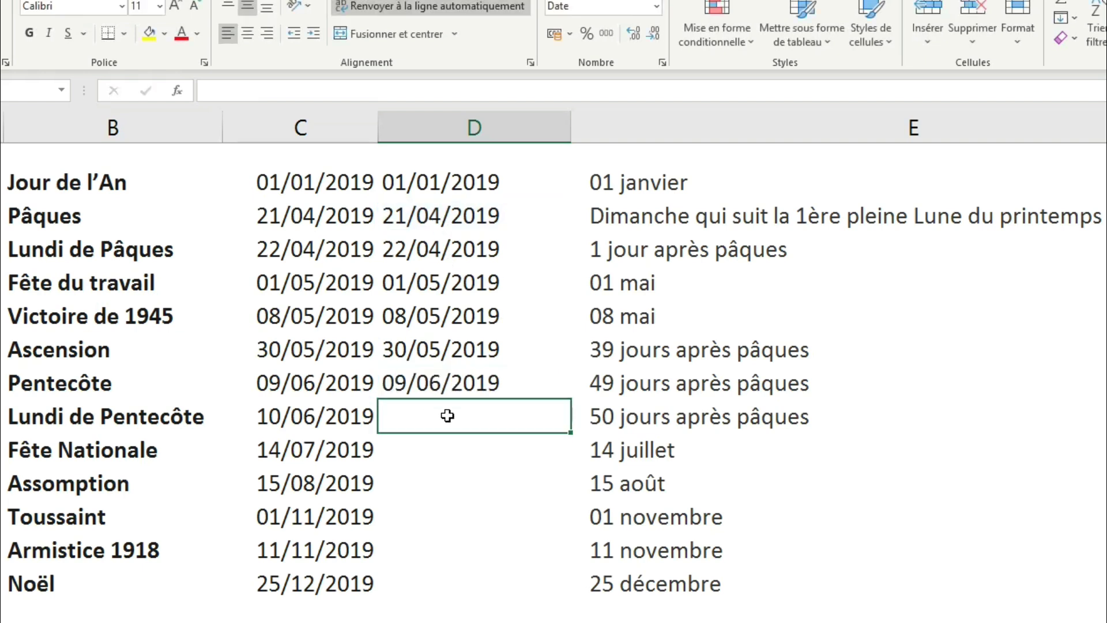
pyautogui.write('=')
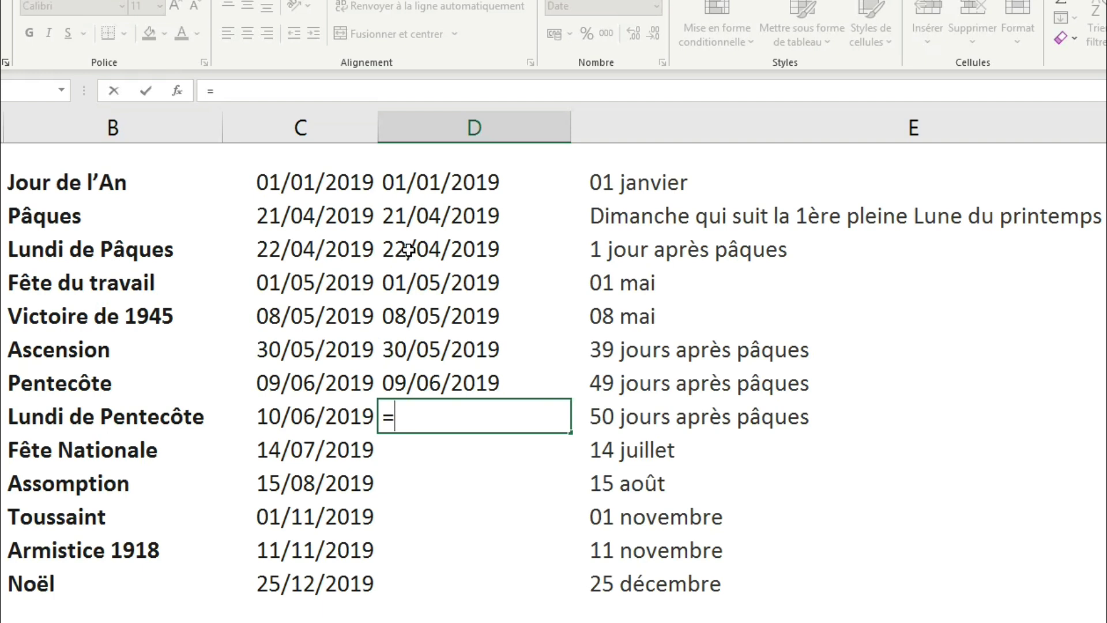
pyautogui.click(427, 222)
pyautogui.write('+50')
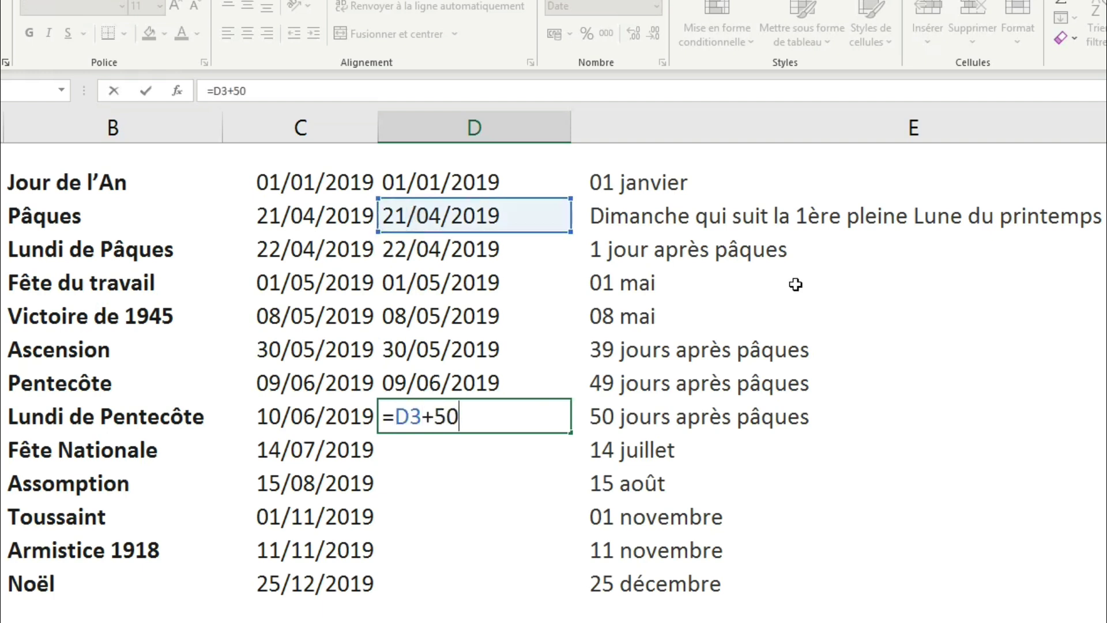
pyautogui.press('Return')
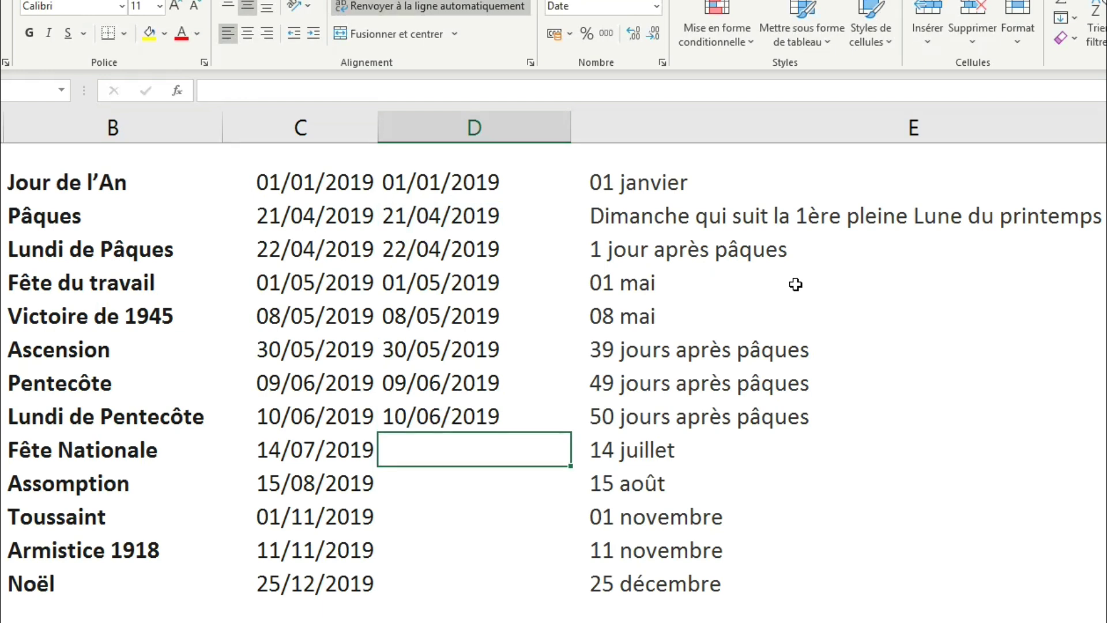
# Enter =DATE(Année;7;14) in D10 for Fête Nationale
pyautogui.write('=DATE(')
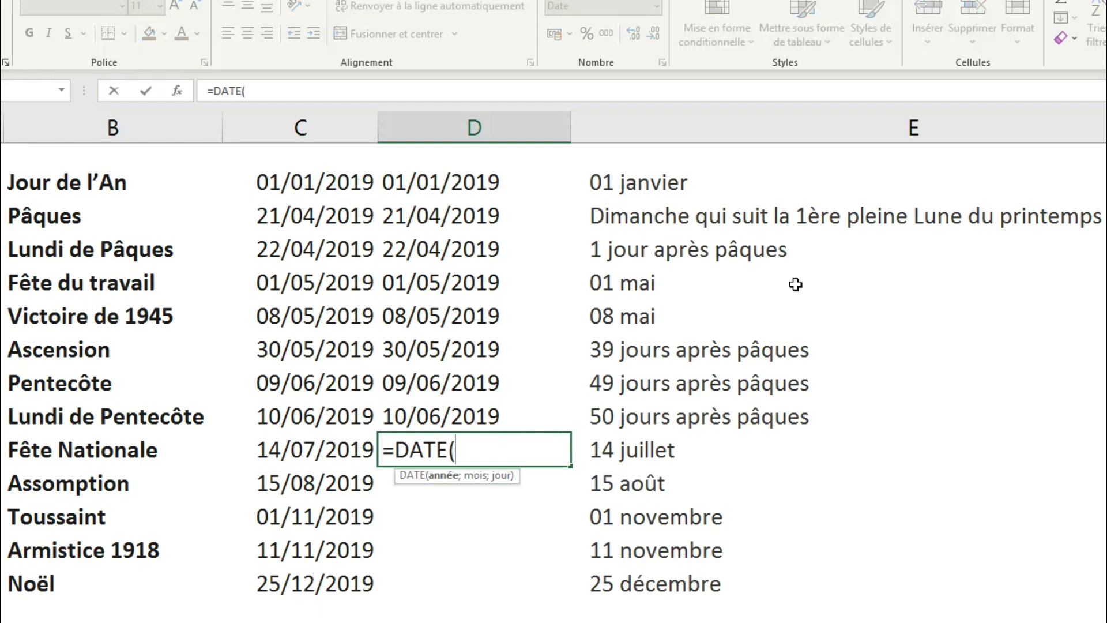
pyautogui.write('année')
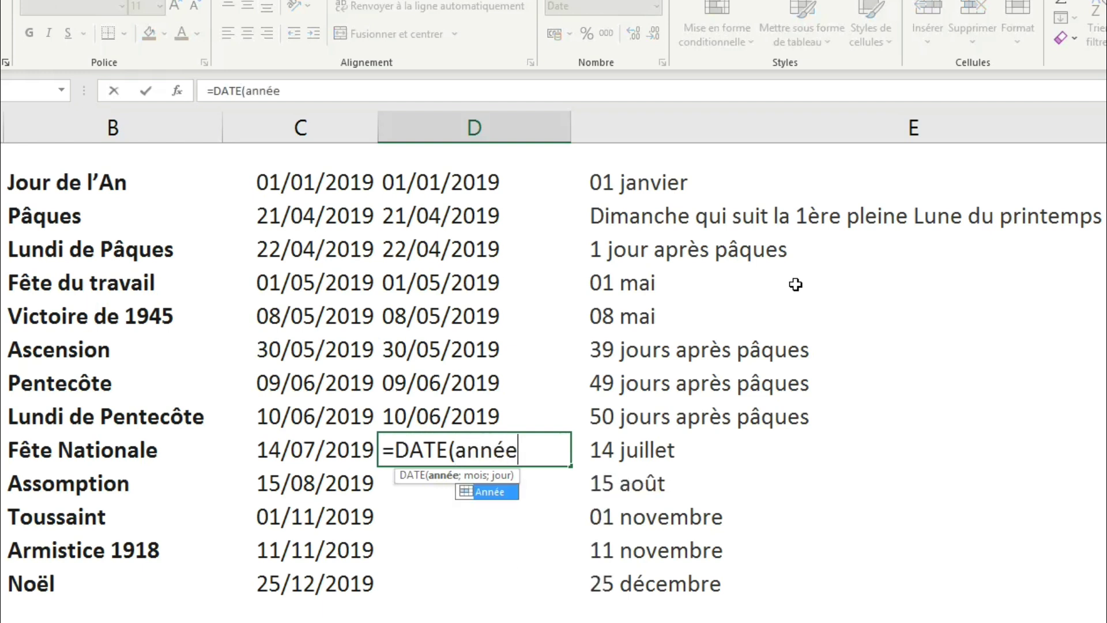
pyautogui.doubleClick(512, 492)
pyautogui.write(';')
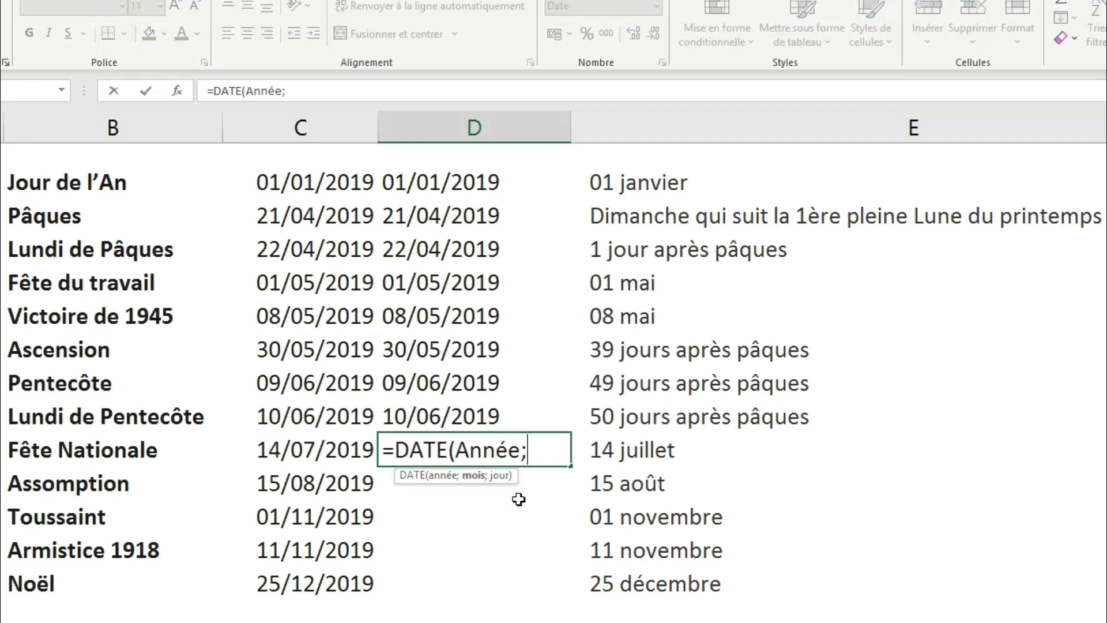
pyautogui.write('7;14')
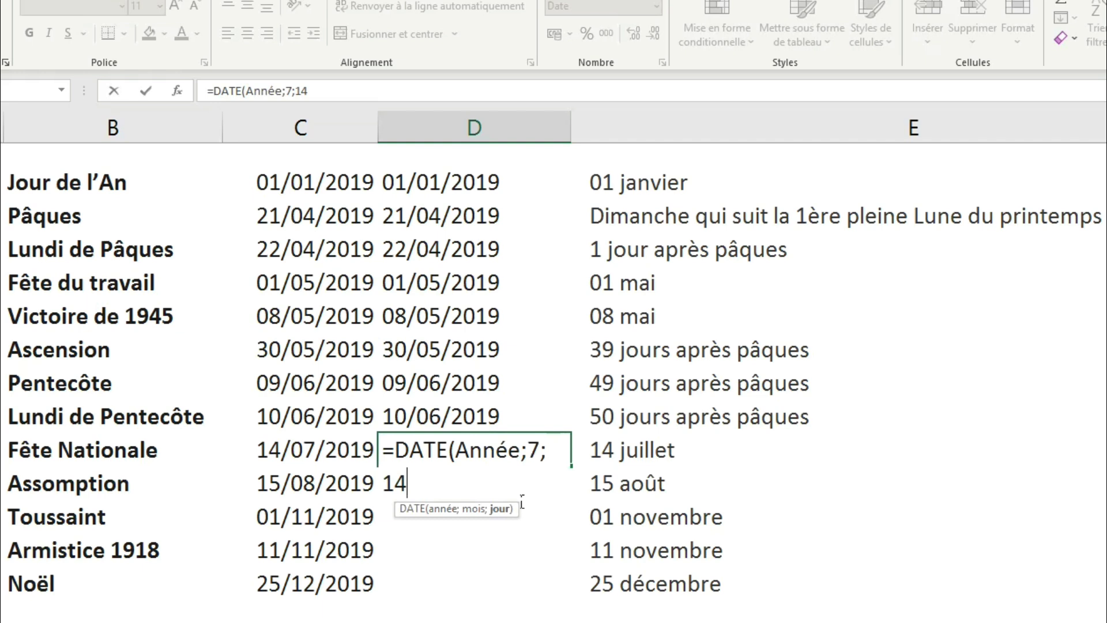
pyautogui.write(')')
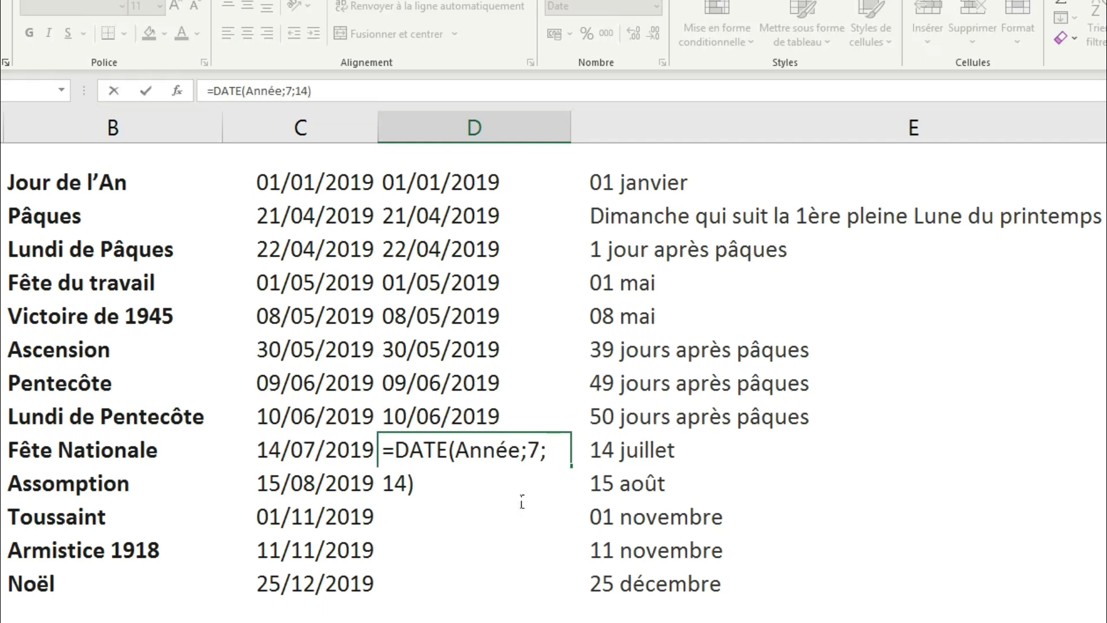
pyautogui.press('Return')
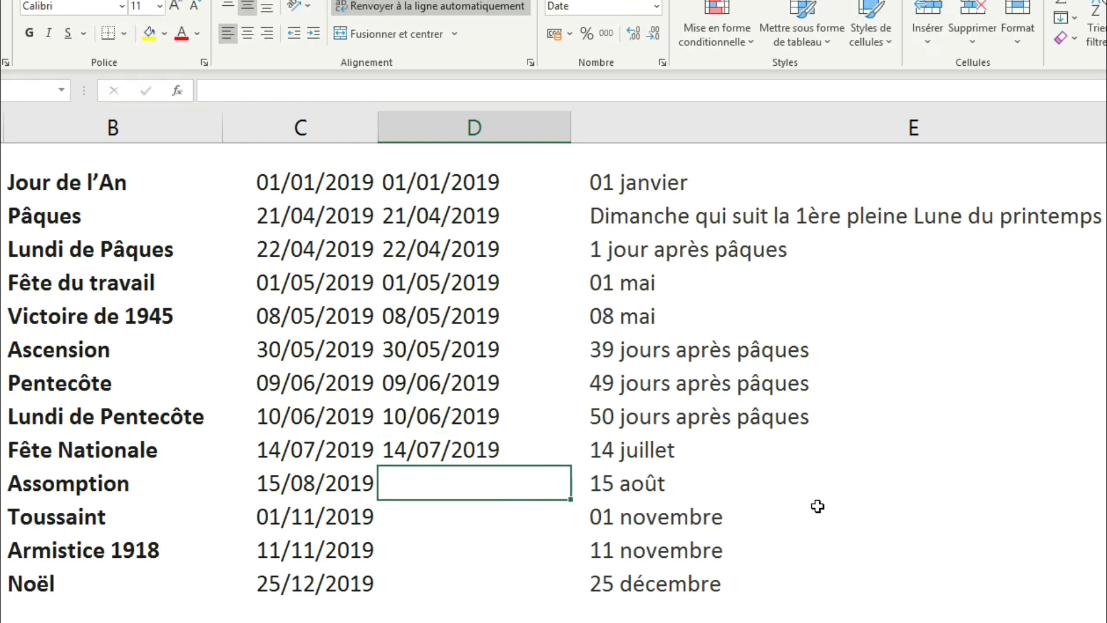
# Enter =DATE(Année;8;15) in D11 for Assomption
pyautogui.write('=DATE(')
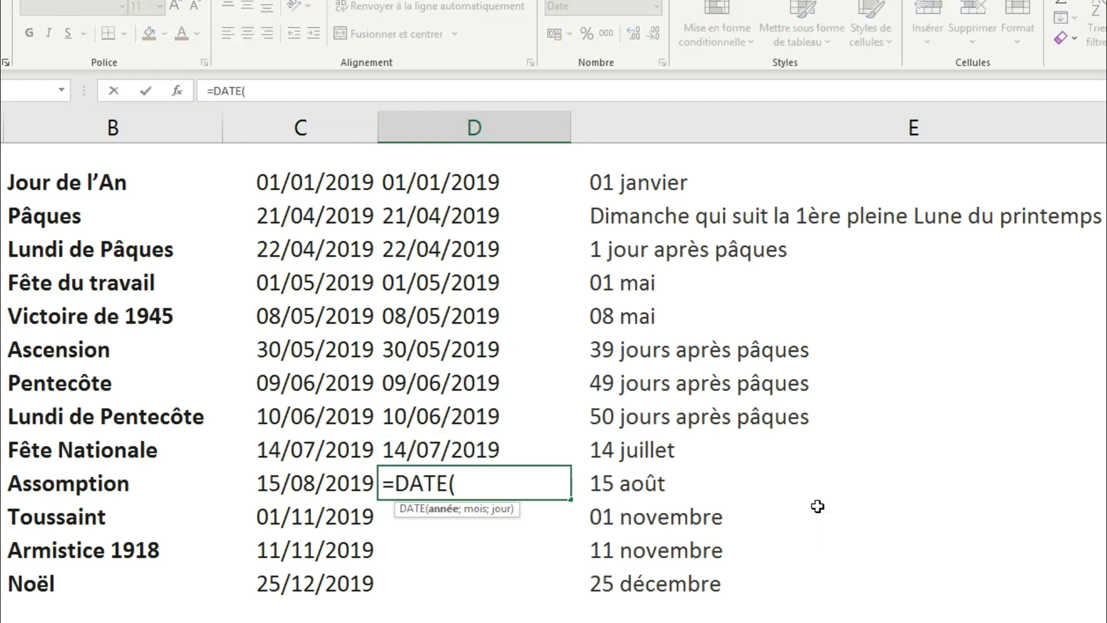
pyautogui.write('ann')
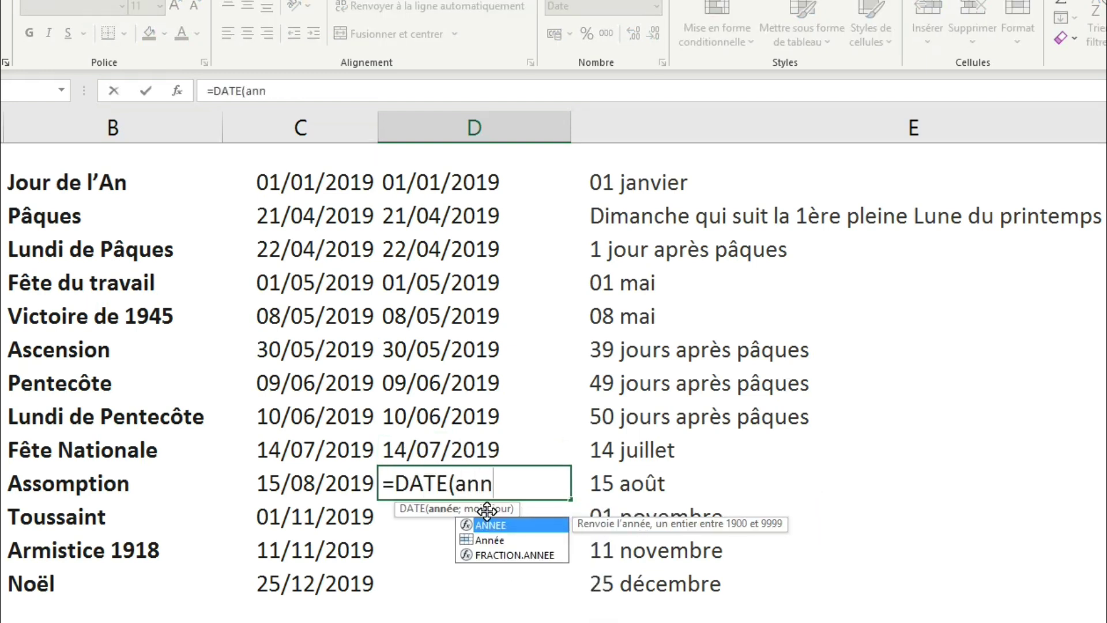
pyautogui.doubleClick(492, 541)
pyautogui.write(';')
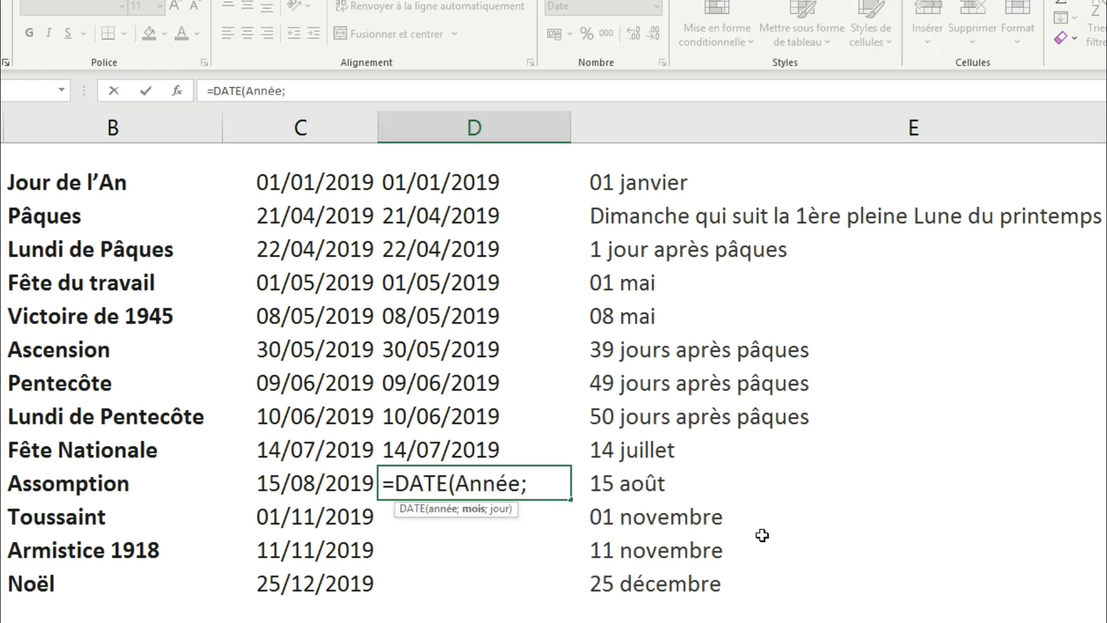
pyautogui.write('8;15')
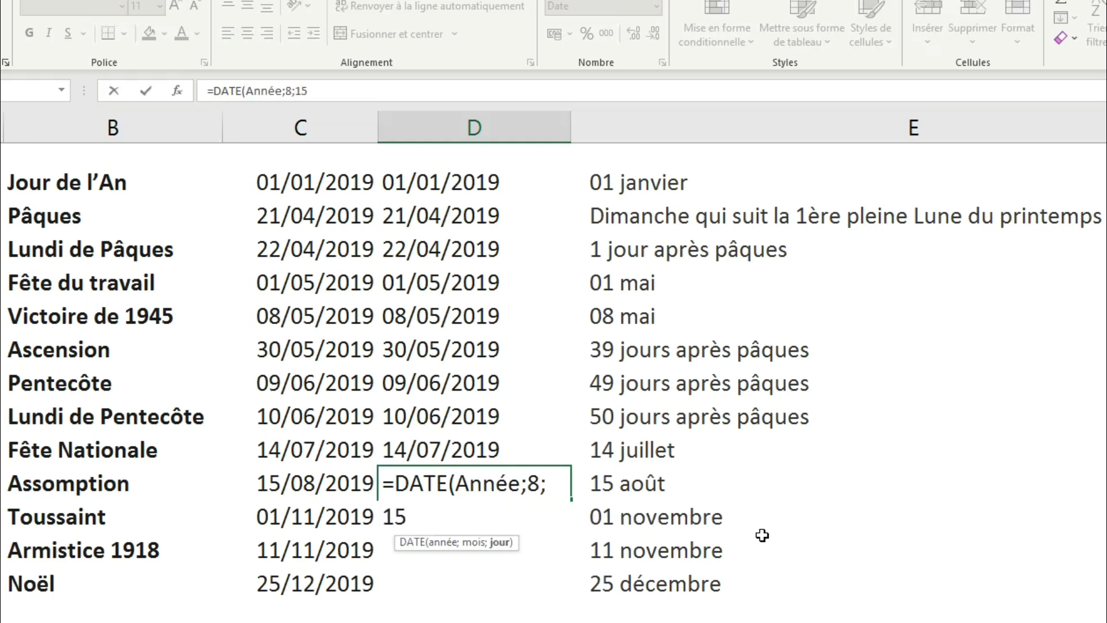
pyautogui.write(')')
pyautogui.press('Return')
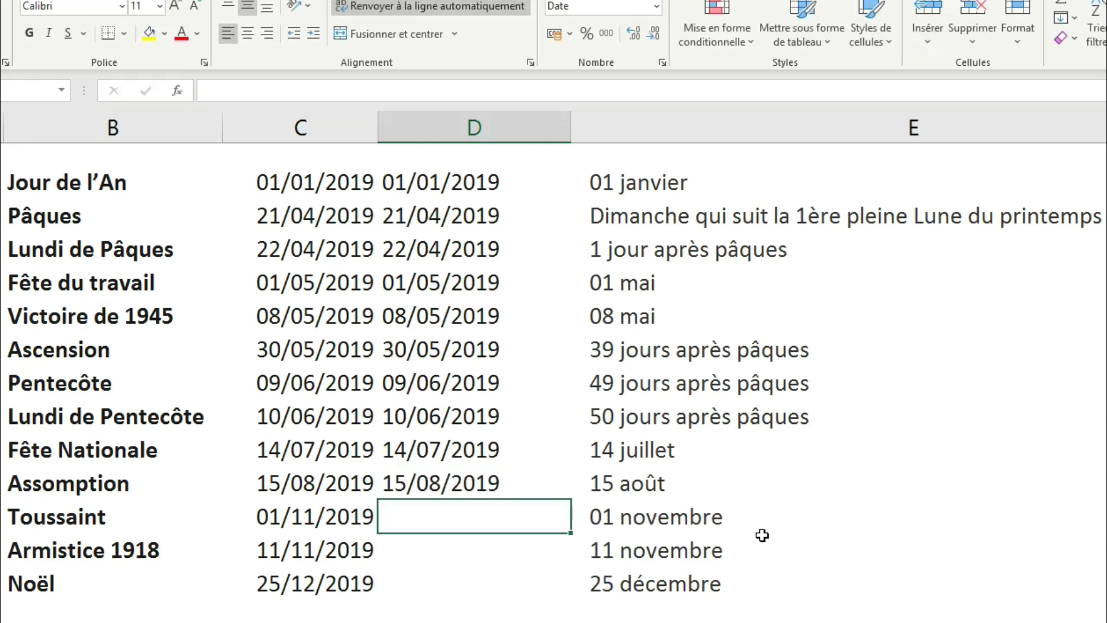
# Copy the Assomption formula from D11 down to D14 and change D12 to =DATE(Année;11;1) for Toussaint
pyautogui.press('Up')
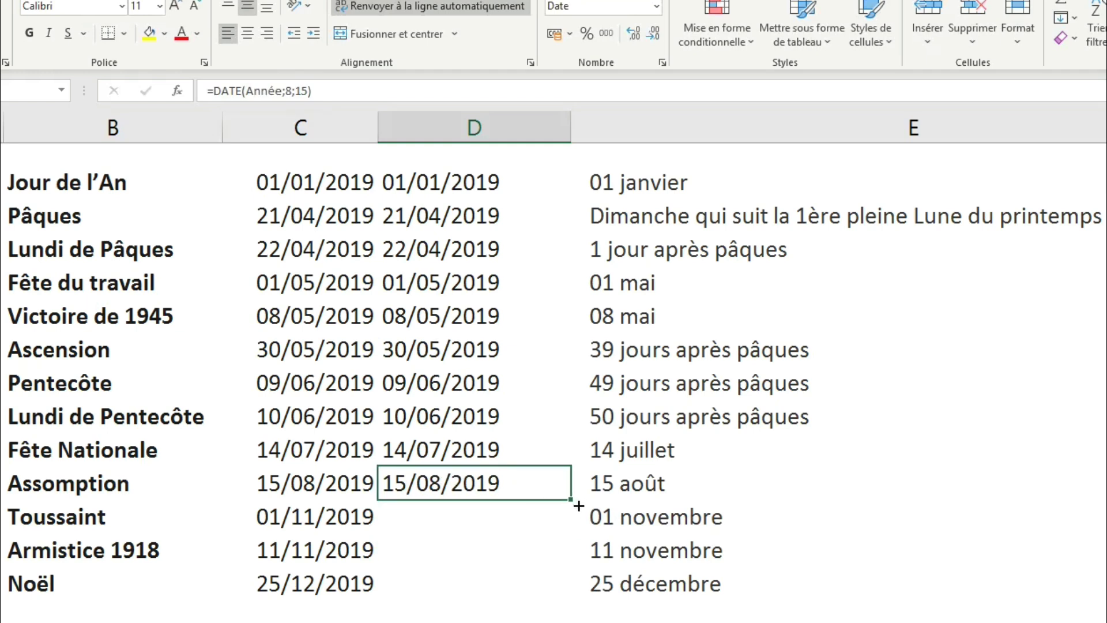
pyautogui.moveTo(578, 506); pyautogui.dragTo(577, 597)
pyautogui.doubleClick(461, 522)
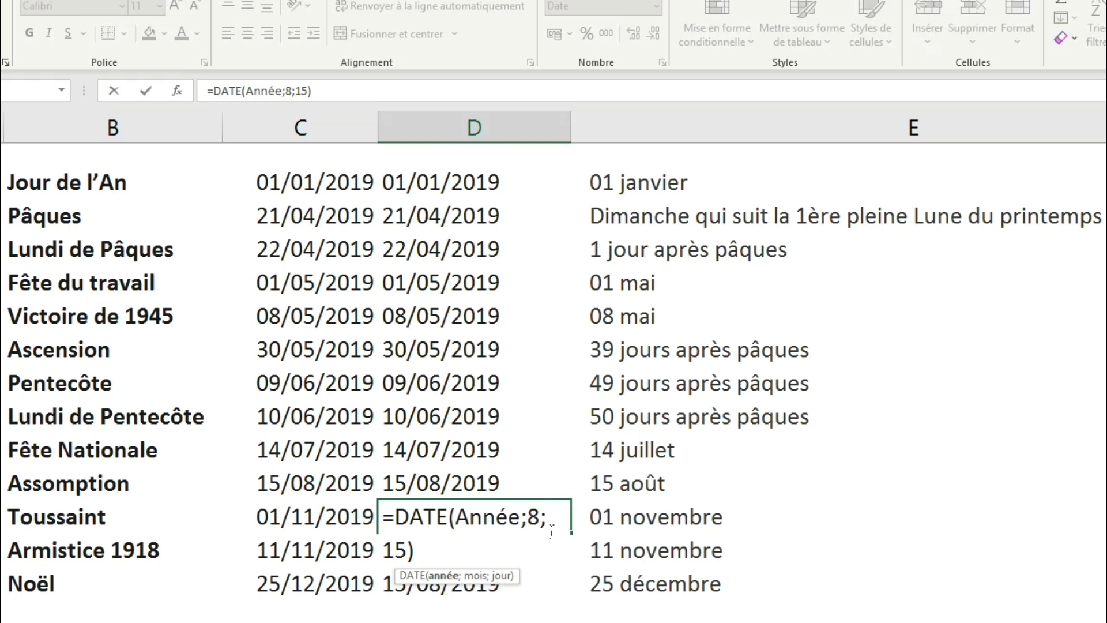
pyautogui.doubleClick(534, 517)
pyautogui.write('11')
pyautogui.click(406, 554)
pyautogui.press('BackSpace')
pyautogui.press('Return')
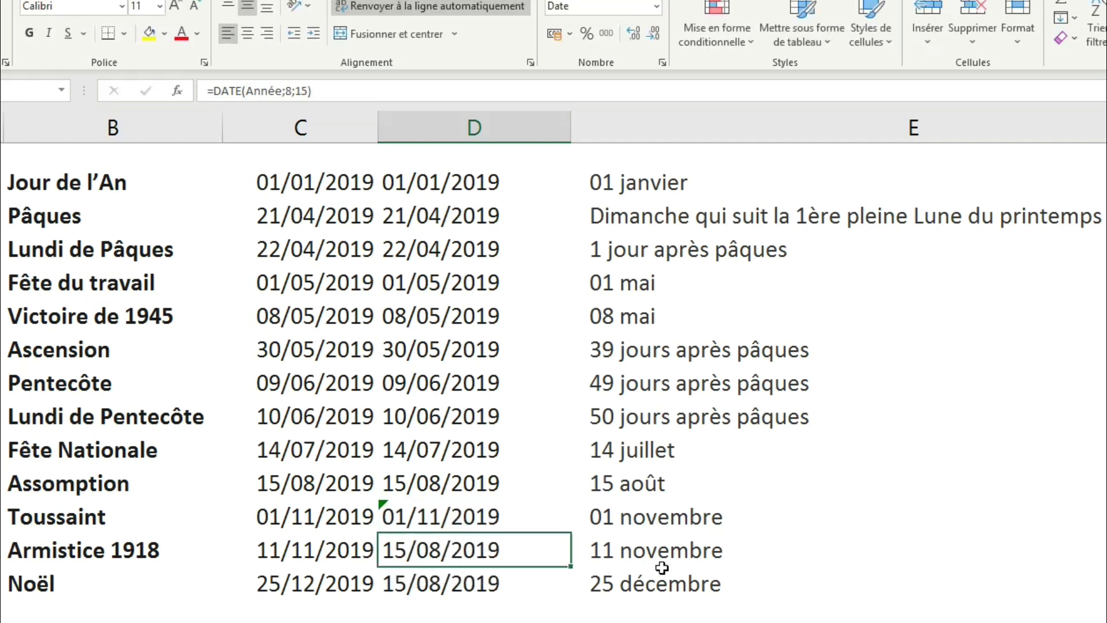
# Change the formula in D13 to =DATE(Année;11;11) for Armistice 1918
pyautogui.doubleClick(460, 562)
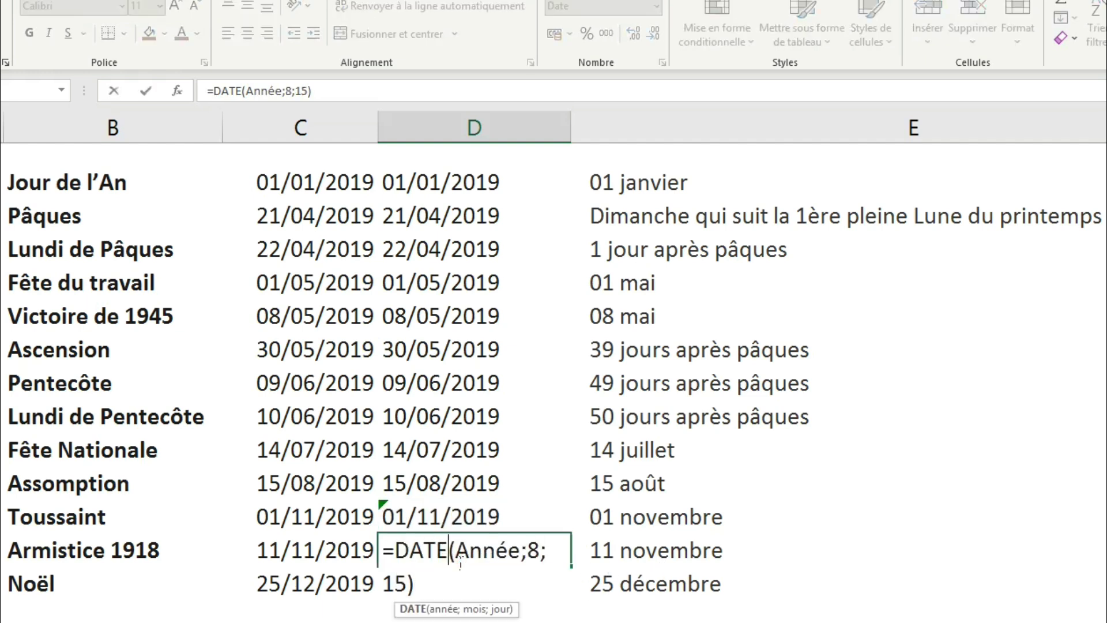
pyautogui.doubleClick(534, 553)
pyautogui.write('11')
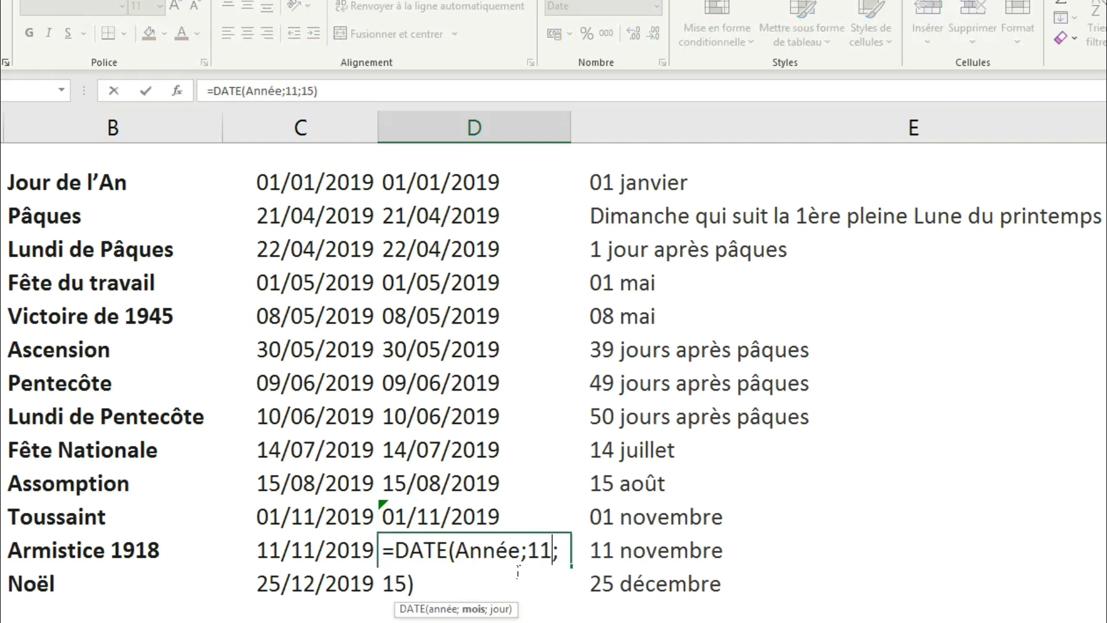
pyautogui.moveTo(407, 586); pyautogui.dragTo(387, 586)
pyautogui.write('11')
pyautogui.press('Return')
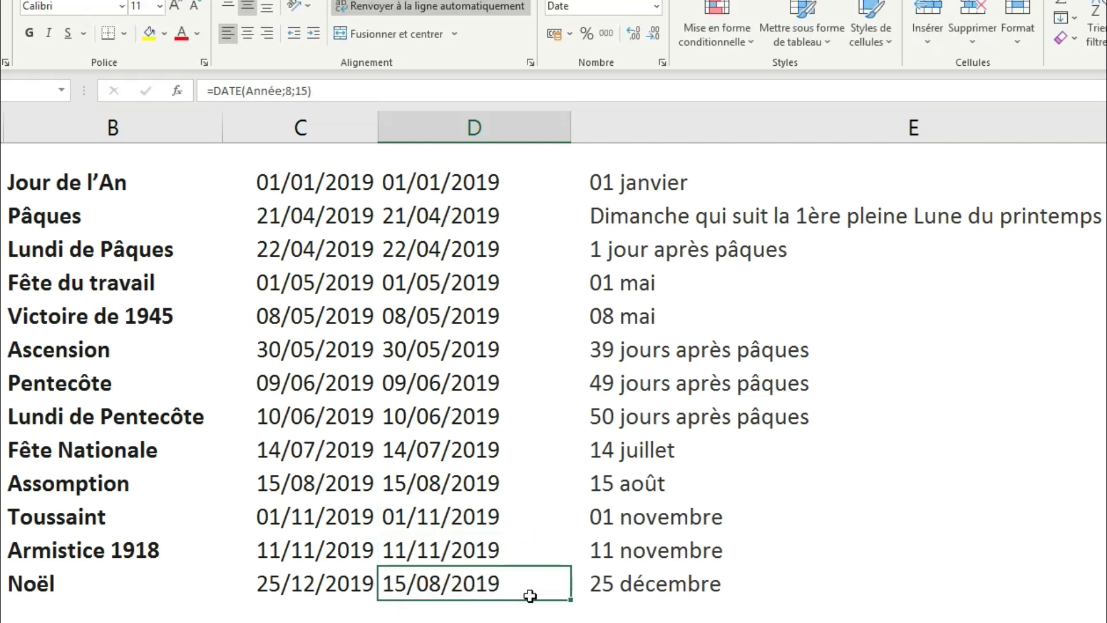
# Change the formula in D14 to =DATE(Année;12;25) for Noël
pyautogui.doubleClick(459, 596)
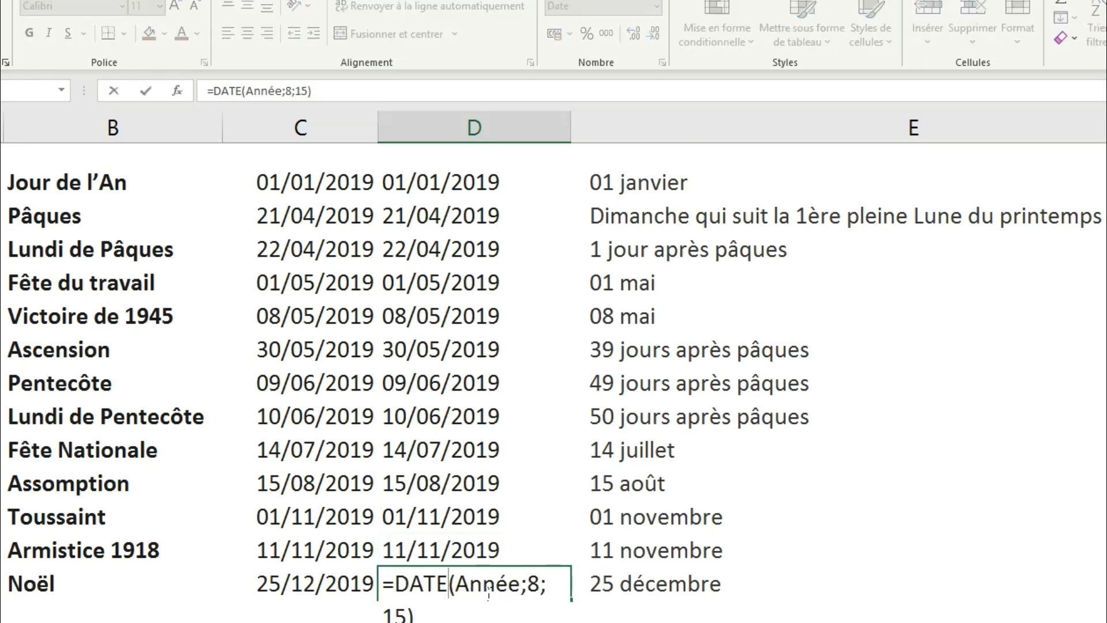
pyautogui.doubleClick(534, 585)
pyautogui.write('12')
pyautogui.doubleClick(393, 614)
pyautogui.write('25')
pyautogui.hotkey('ctrl', 'Return')
pyautogui.click(396, 620)
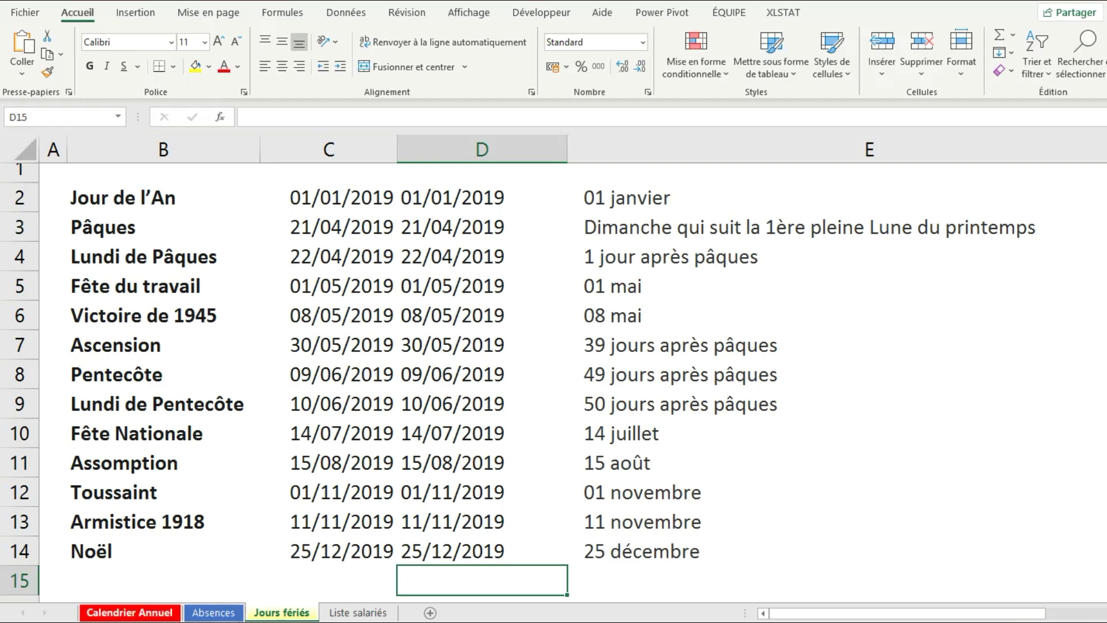
# Set the year on the Calendrier Annuel sheet to 2020 and check the dates on the Jours fériés sheet
pyautogui.click(128, 612)
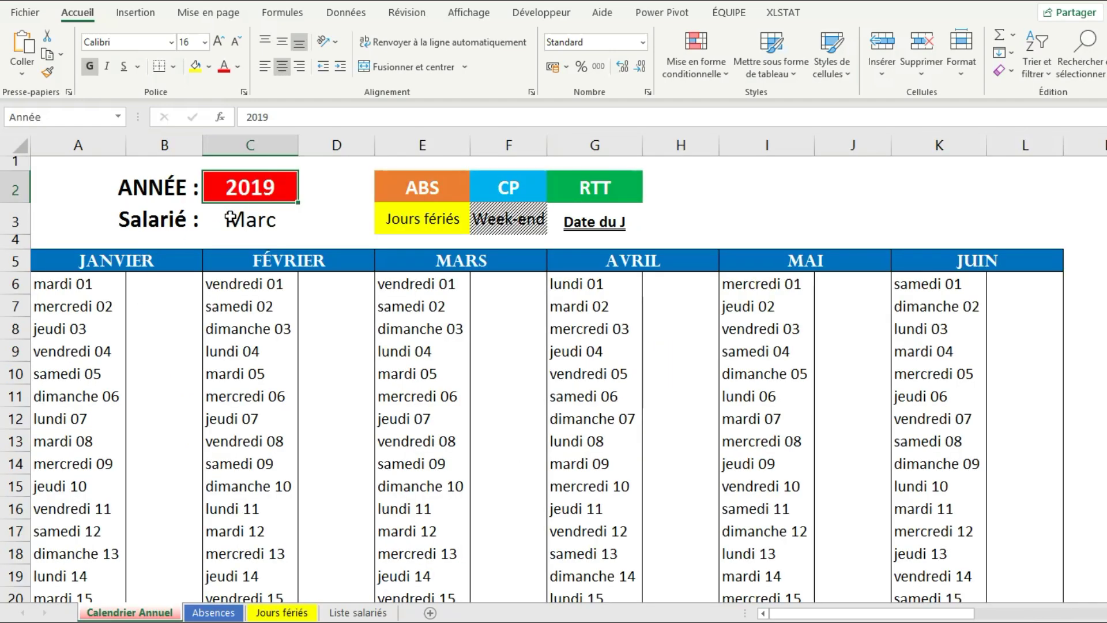
pyautogui.write('2020')
pyautogui.press('Return')
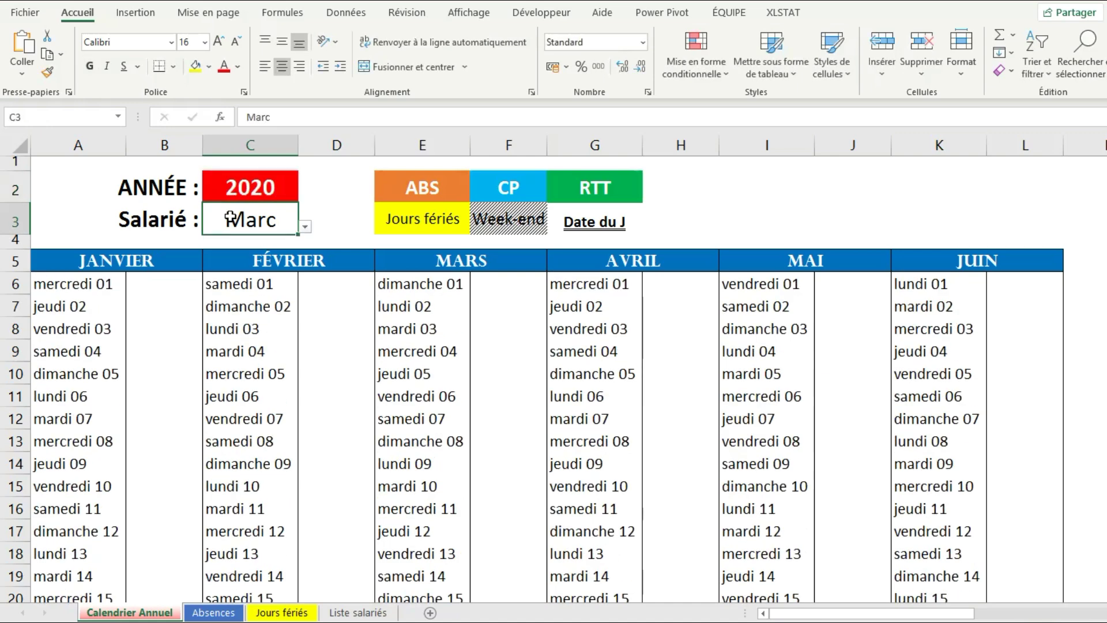
pyautogui.click(240, 176)
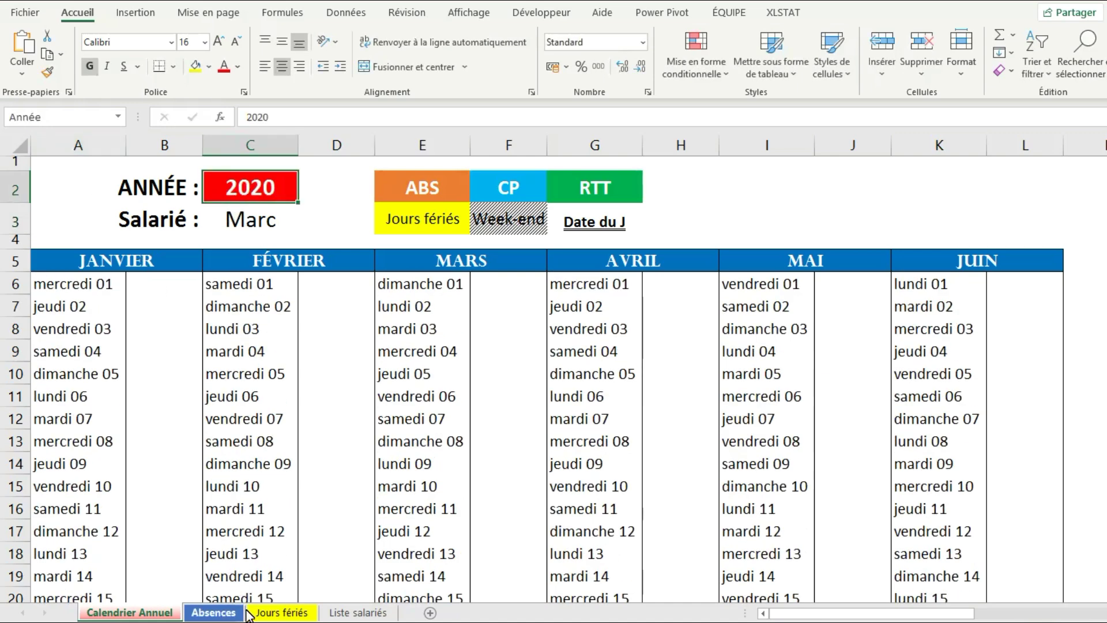
pyautogui.click(282, 612)
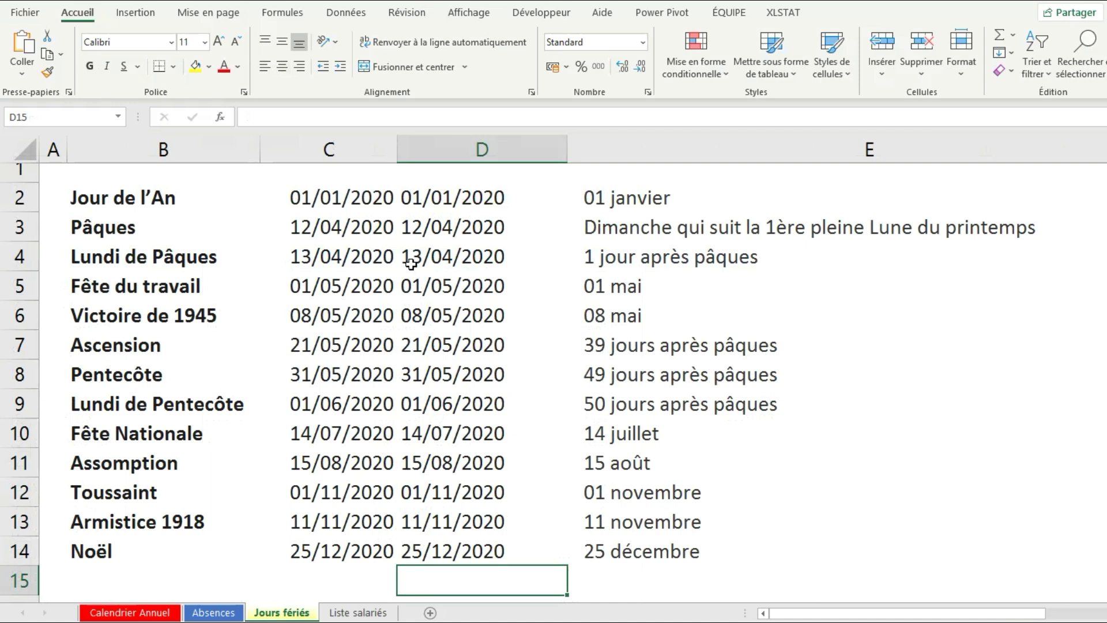
# Delete the duplicate date column D from the Jours fériés sheet, keeping the dates in column C
pyautogui.rightClick(468, 151)
pyautogui.click(528, 299)
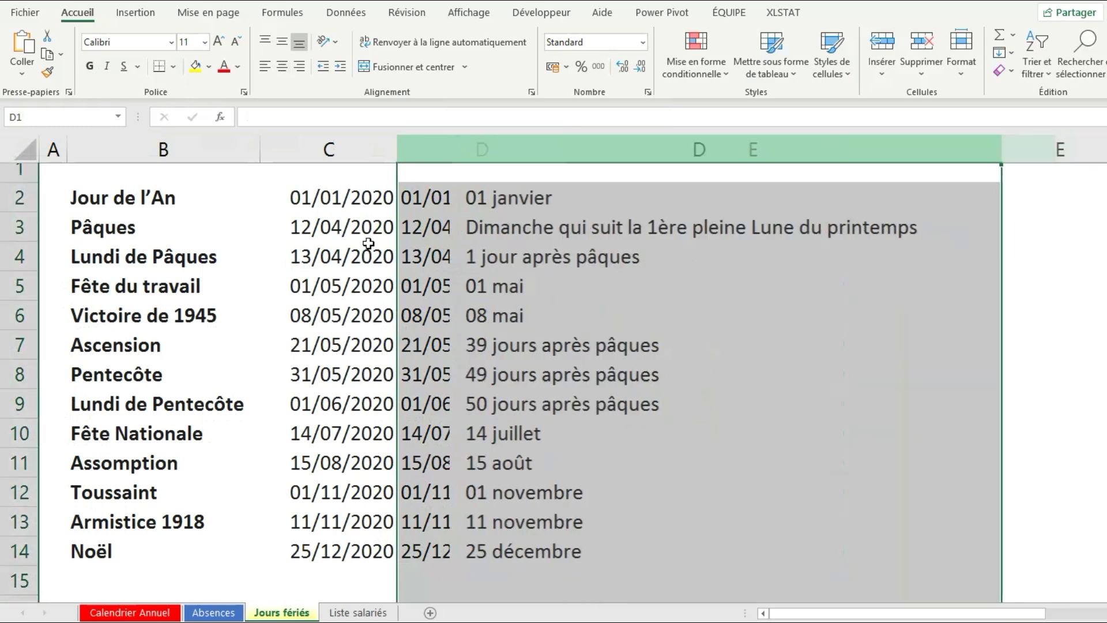
pyautogui.moveTo(353, 199); pyautogui.dragTo(359, 544)
pyautogui.click(457, 436)
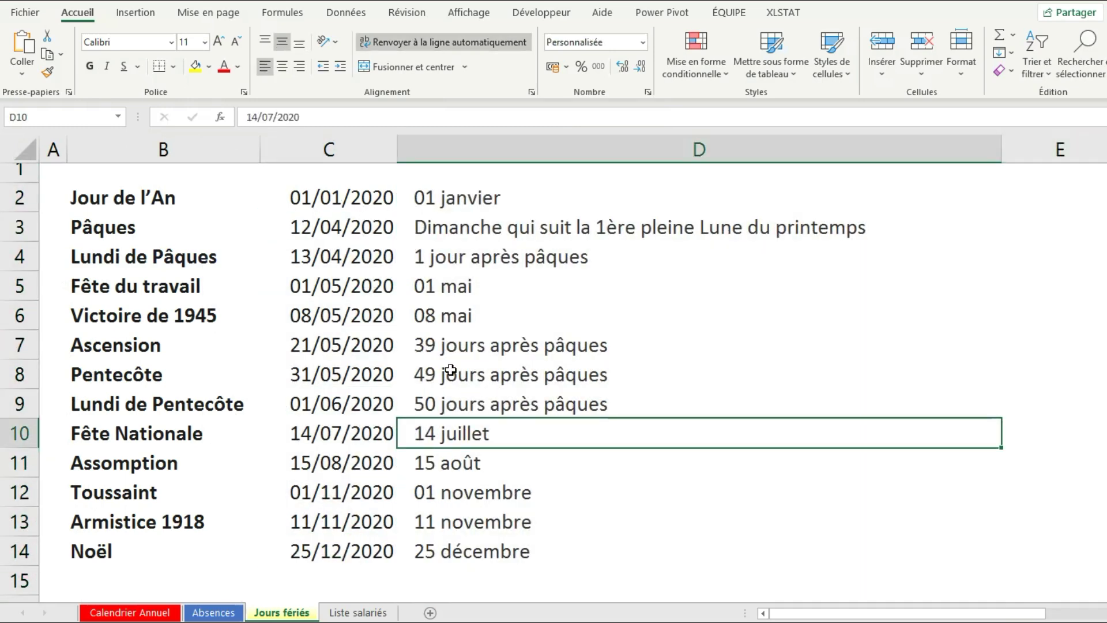
# Select the whole calendar day area on the Calendrier Annuel sheet, starting at A6 and extending across to column L
pyautogui.click(164, 613)
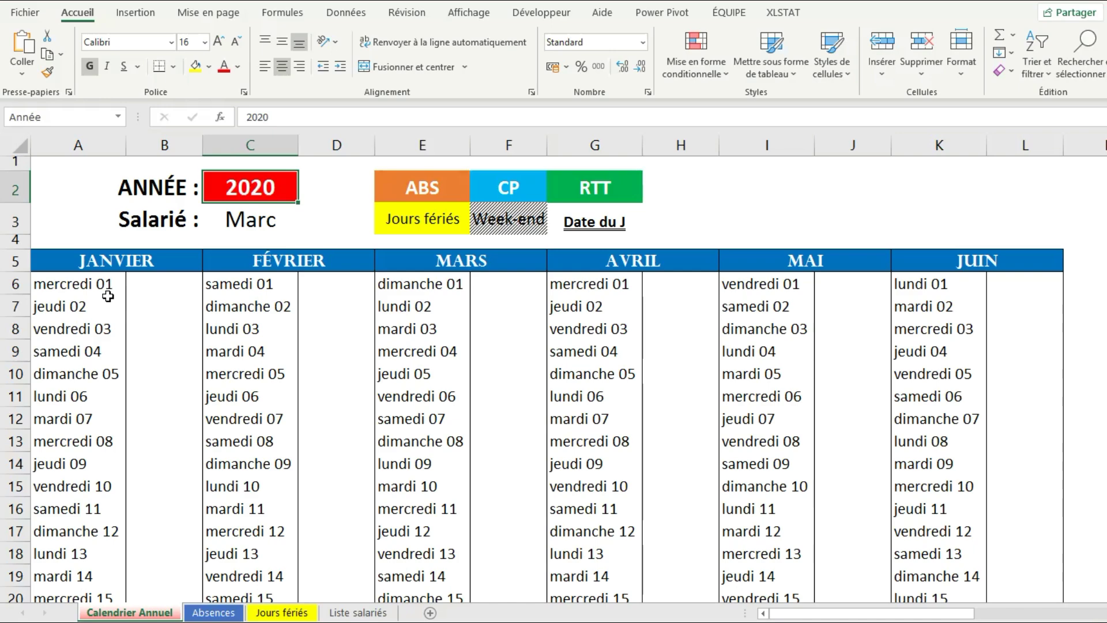
pyautogui.scroll(-13, 108, 296)
pyautogui.scroll(-5, 108, 296)
pyautogui.scroll(18, 108, 296)
pyautogui.click(94, 292)
pyautogui.moveTo(93, 292); pyautogui.dragTo(149, 323)
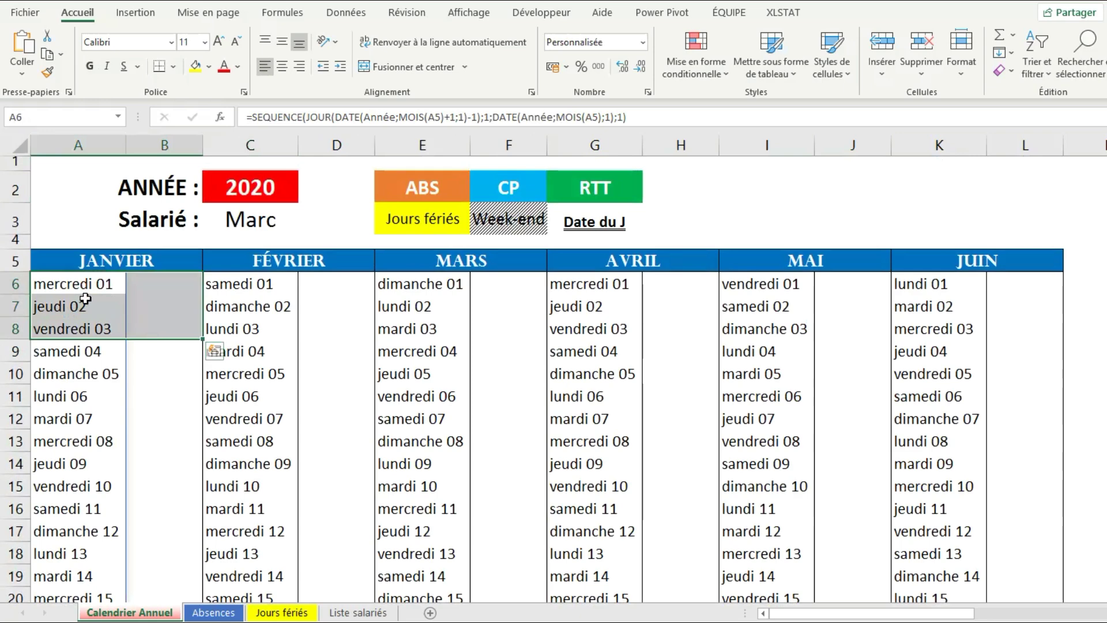
pyautogui.click(86, 293)
pyautogui.moveTo(85, 292); pyautogui.dragTo(269, 315)
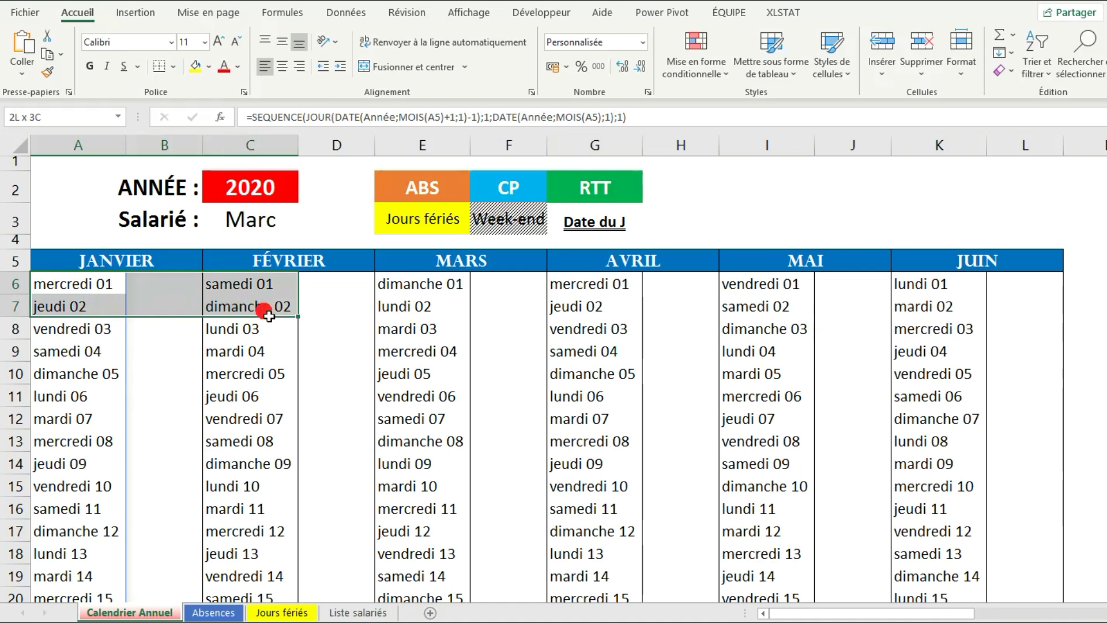
pyautogui.moveTo(268, 316); pyautogui.dragTo(681, 497)
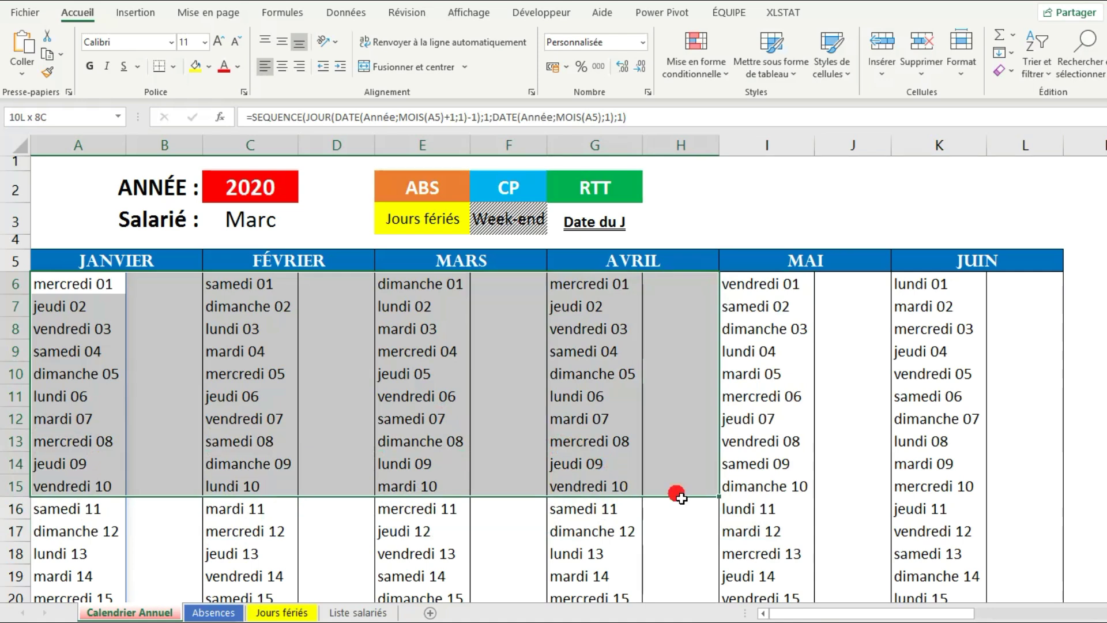
pyautogui.moveTo(678, 496); pyautogui.dragTo(1018, 526)
pyautogui.scroll(17, 1015, 513)
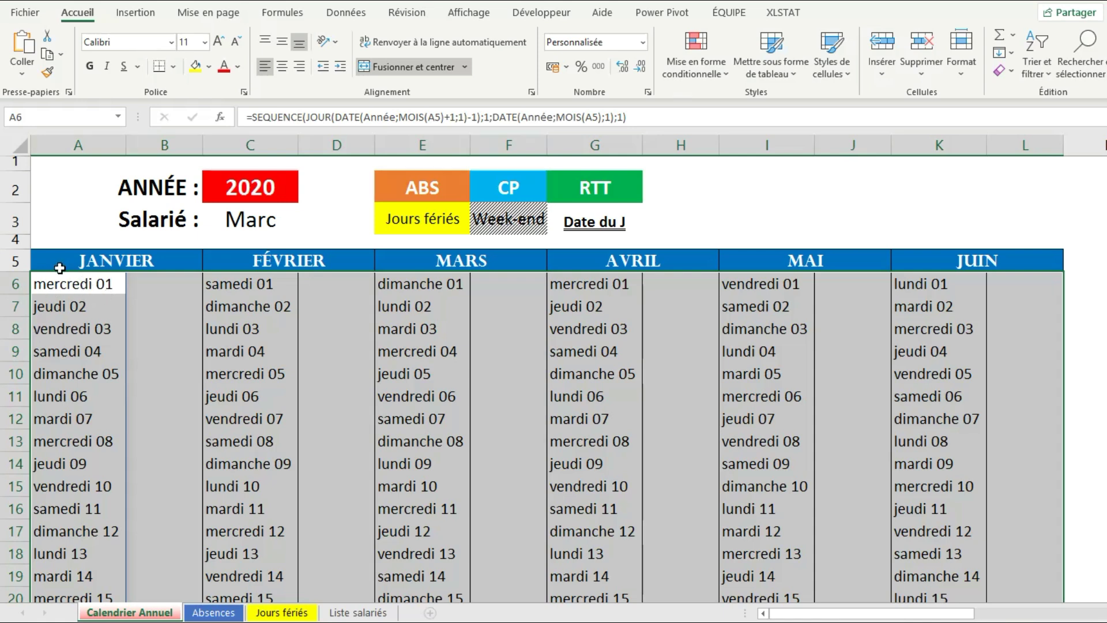
# Create a new conditional formatting rule for the selected calendar cells that uses a formula to determine which cells are formatted
pyautogui.click(713, 71)
pyautogui.click(759, 283)
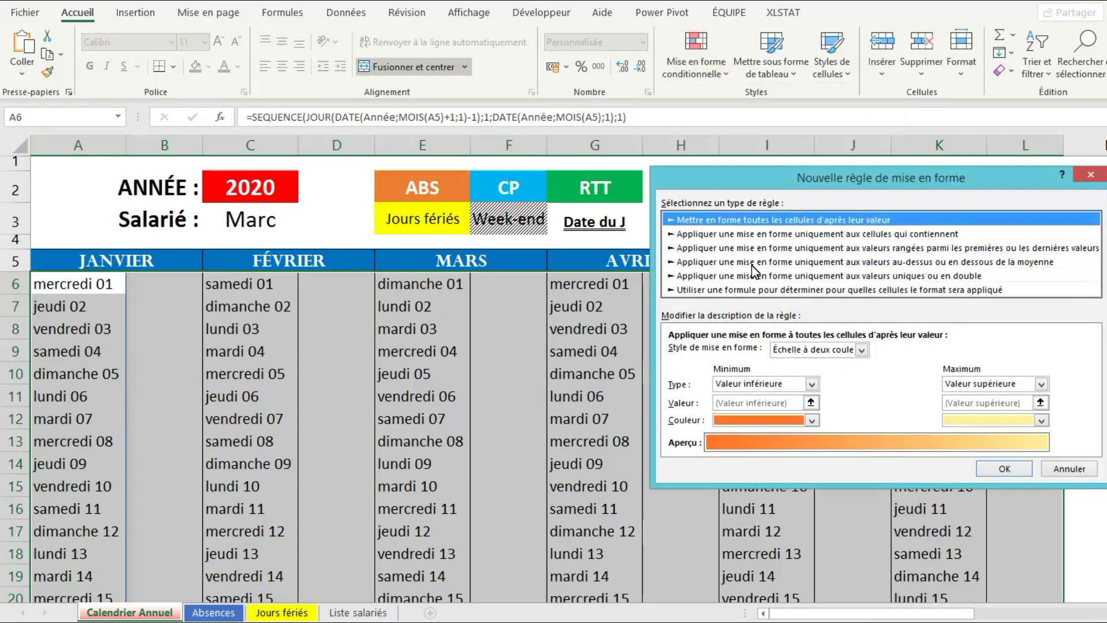
pyautogui.click(750, 294)
pyautogui.moveTo(858, 177); pyautogui.dragTo(688, 180)
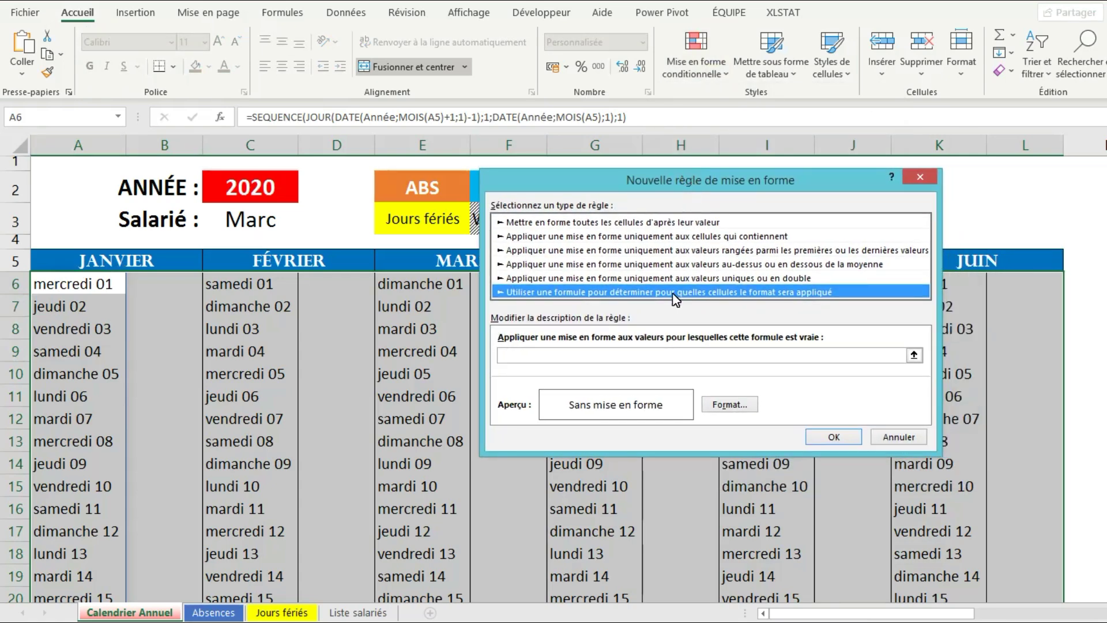
pyautogui.click(614, 363)
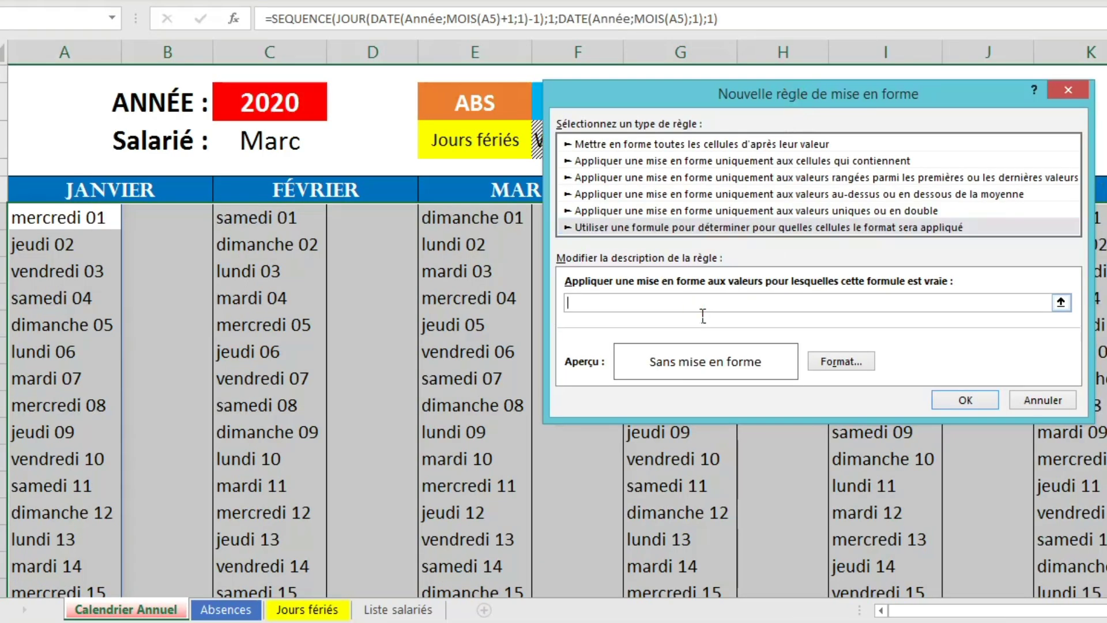
# Begin the rule formula with =RECHERCHEV(A6; using A6 as a fully relative reference
pyautogui.write('=RECHERCHEV(')
pyautogui.click(95, 229)
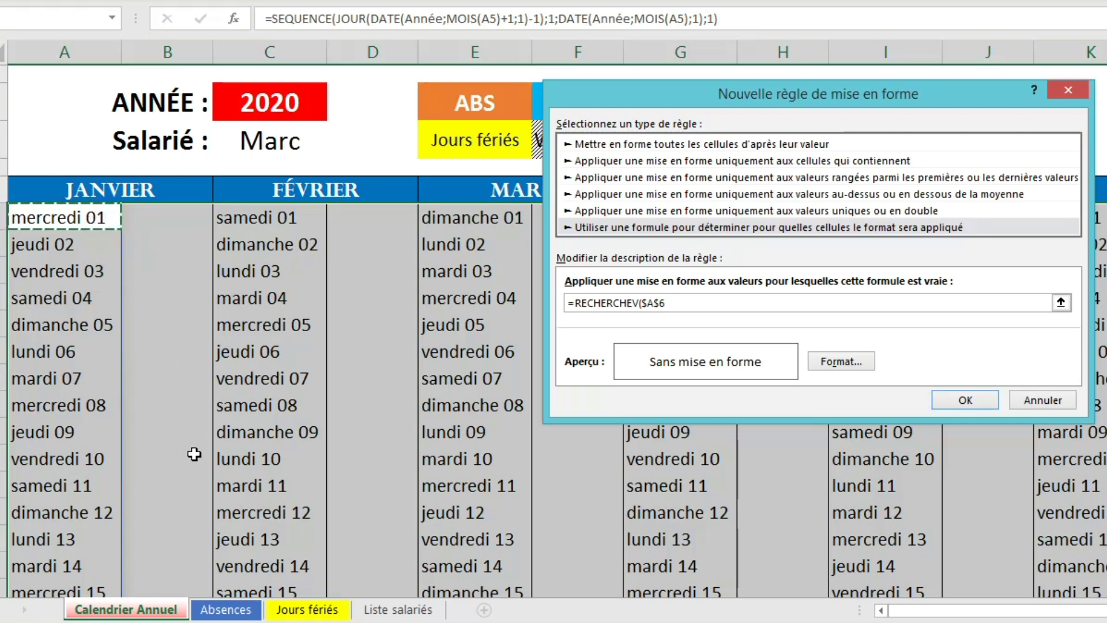
pyautogui.doubleClick(659, 306)
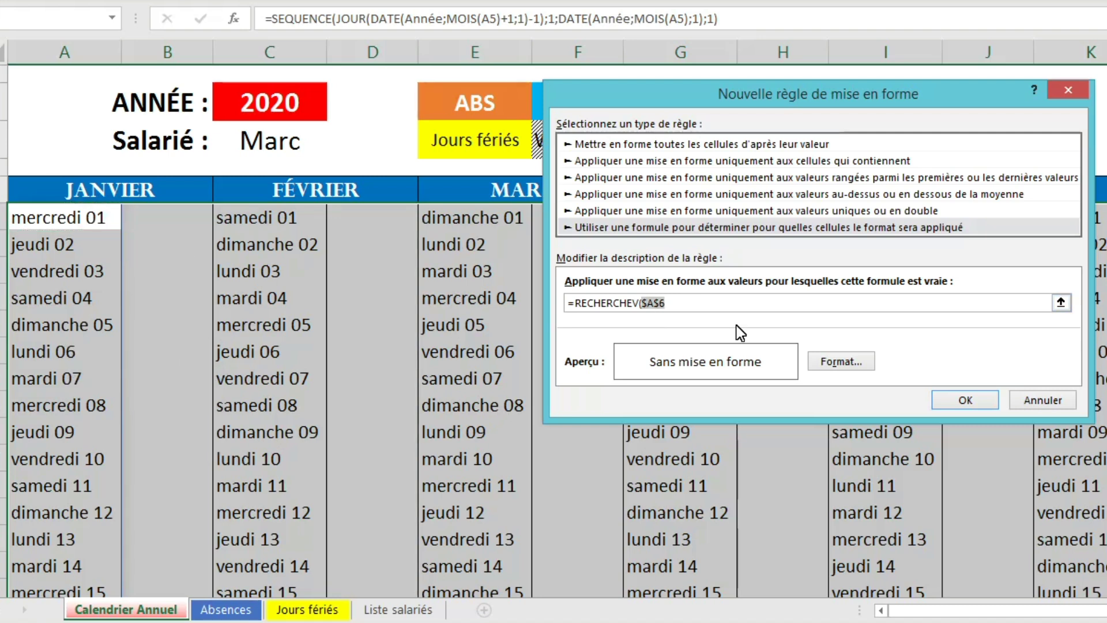
pyautogui.press('F4')
pyautogui.press('F4')
pyautogui.press('F4')
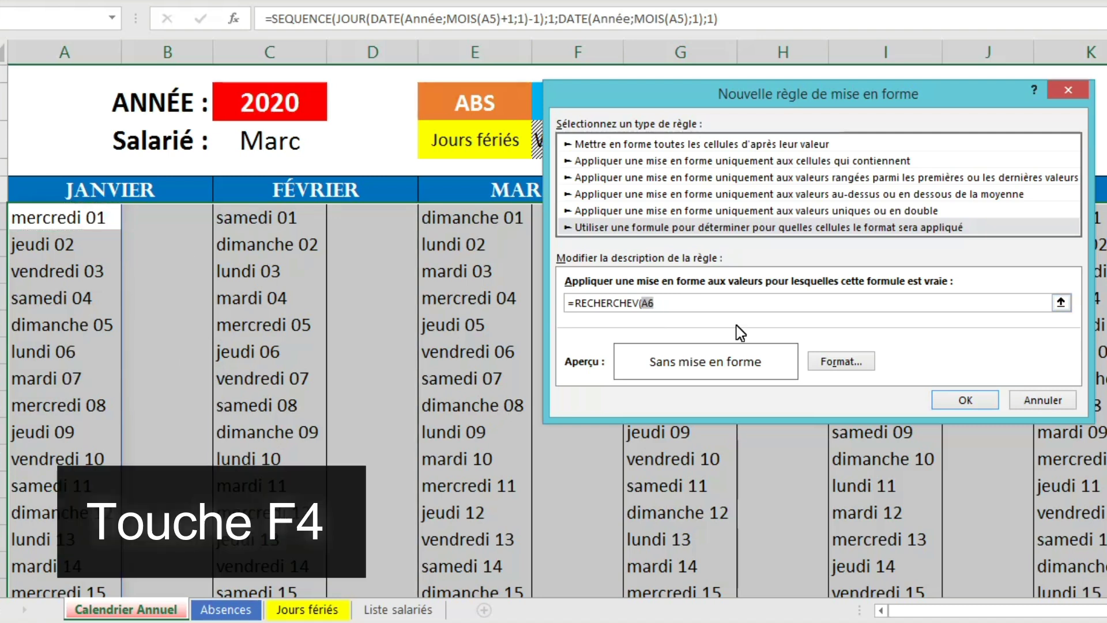
pyautogui.click(702, 312)
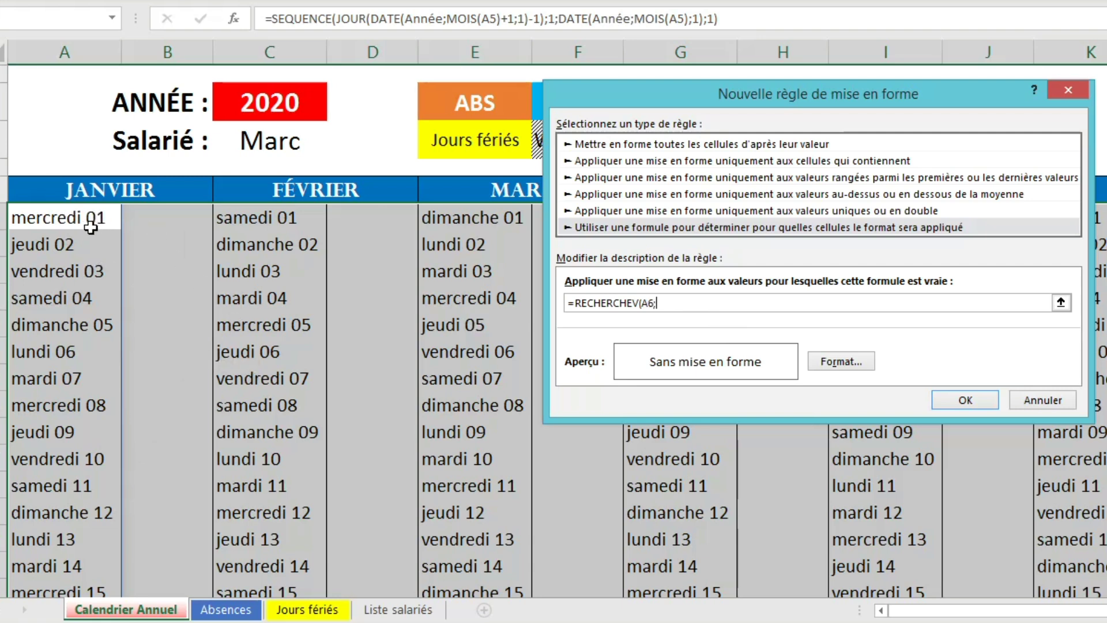
# Add 'Jours fériés'!$C$2:$C$14 as the lookup table, with column index 1 and exact match 0
pyautogui.click(308, 610)
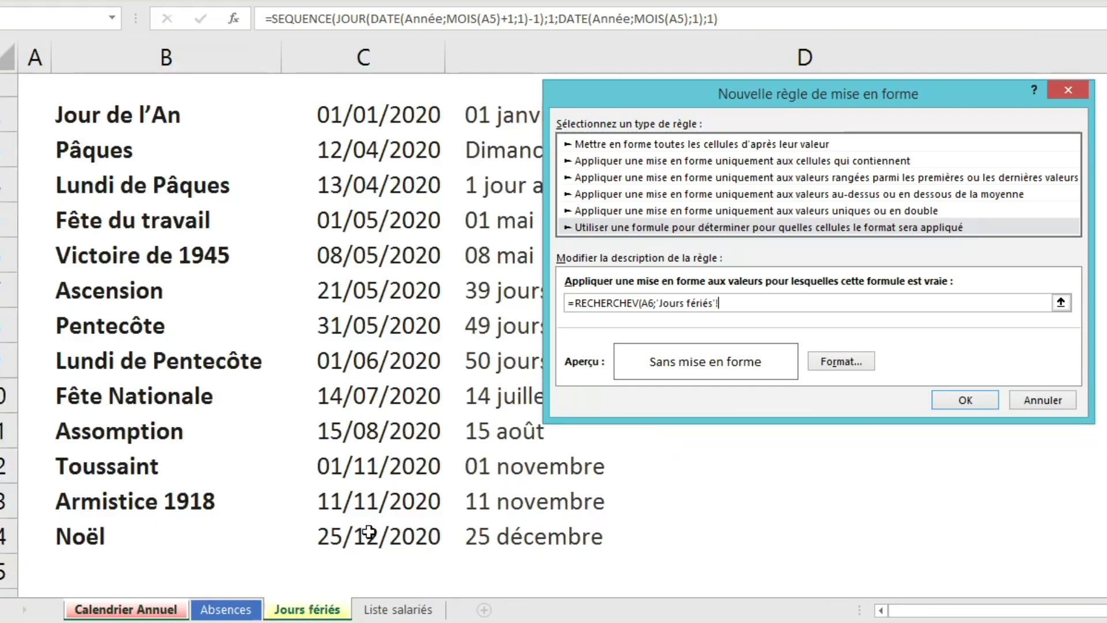
pyautogui.moveTo(367, 124); pyautogui.dragTo(392, 528)
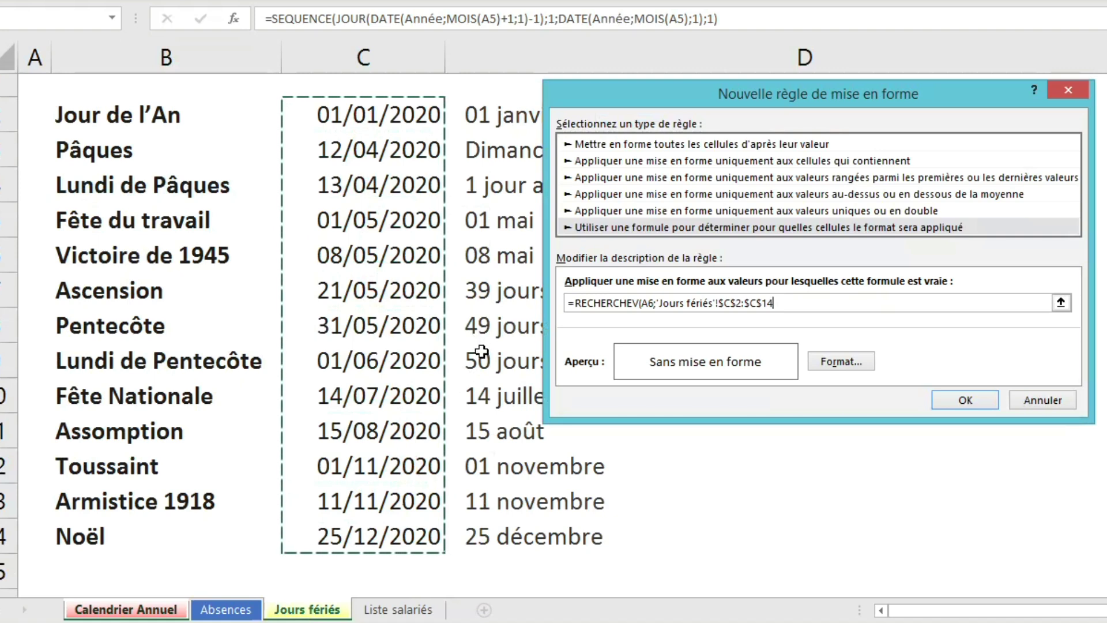
pyautogui.write(';')
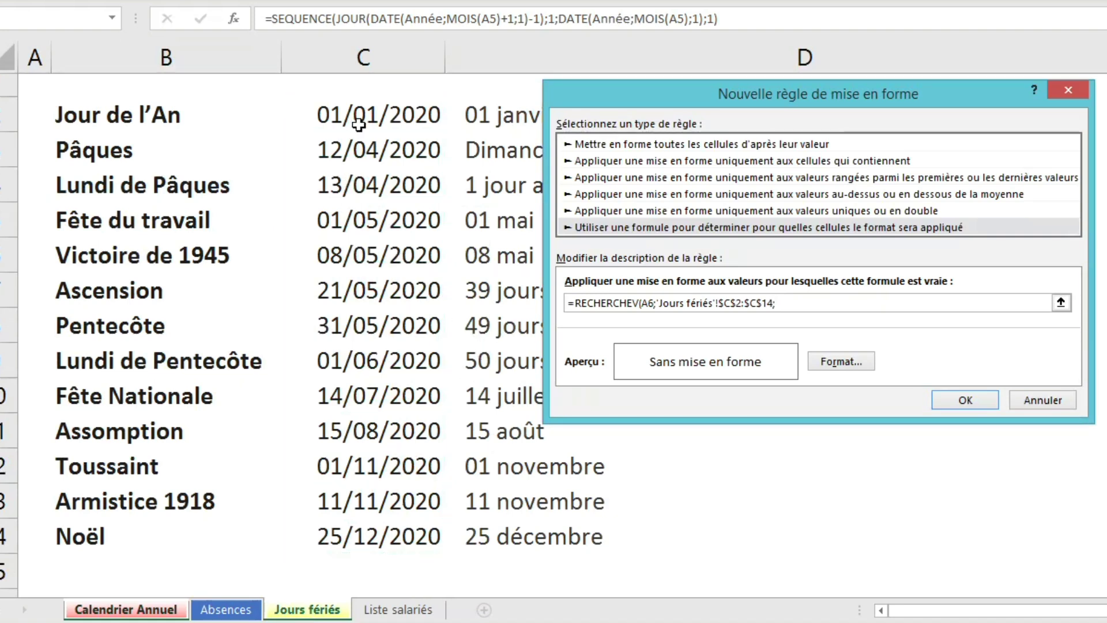
pyautogui.write('1')
pyautogui.write(';0')
# Complete the rule formula with the comparison =A6, giving =RECHERCHEV(A6;'Jours fériés'!$C$2:$C$14;1;0)=A6
pyautogui.doubleClick(651, 306)
pyautogui.click(821, 305)
pyautogui.moveTo(641, 303); pyautogui.dragTo(650, 303)
pyautogui.click(872, 310)
pyautogui.write('=A6')
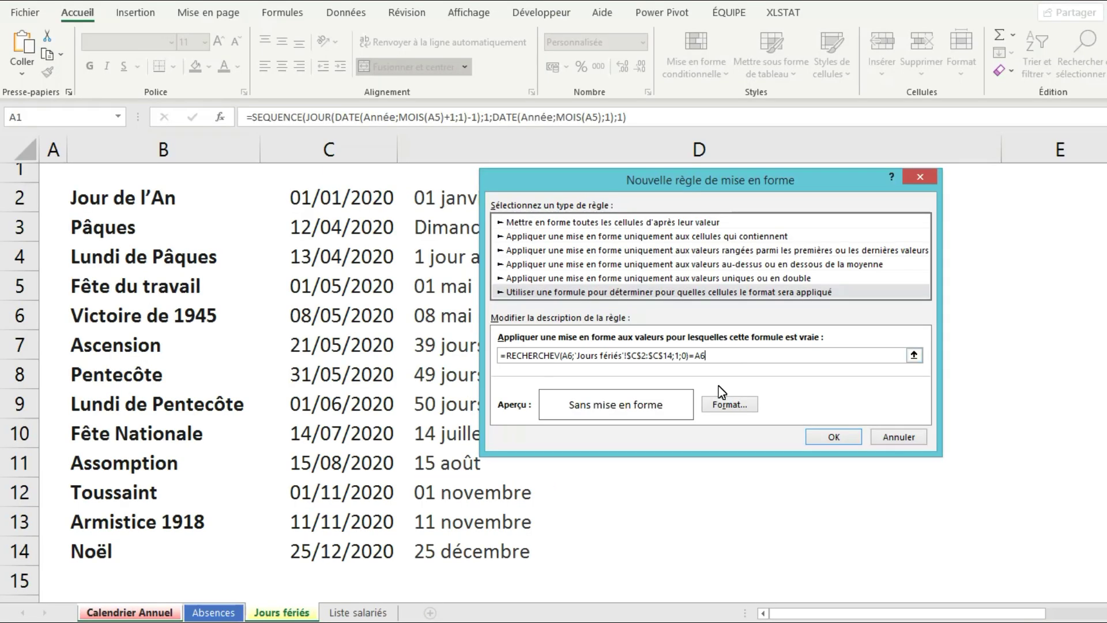
# Give the rule a yellow background fill and apply it to the calendar
pyautogui.click(730, 406)
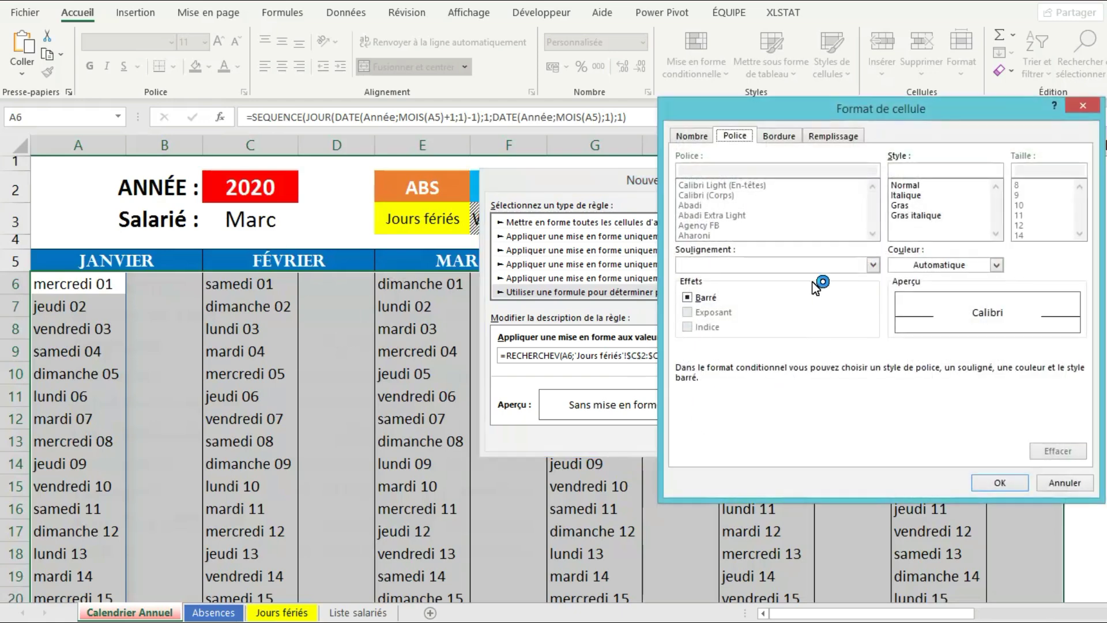
pyautogui.click(836, 138)
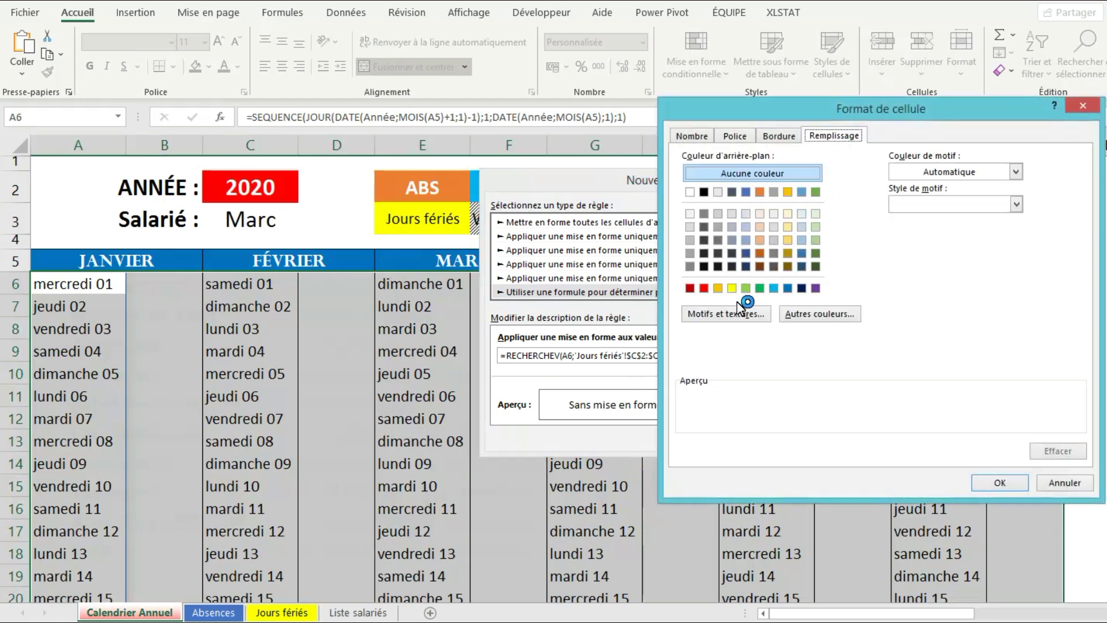
pyautogui.click(733, 290)
pyautogui.click(1000, 483)
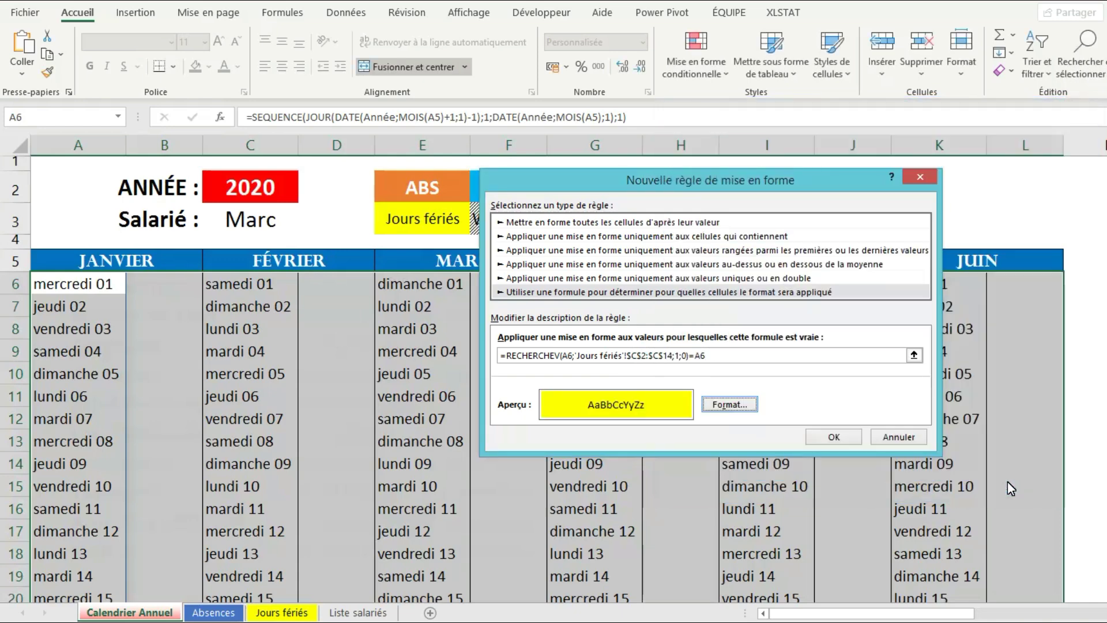
pyautogui.click(848, 439)
pyautogui.click(767, 419)
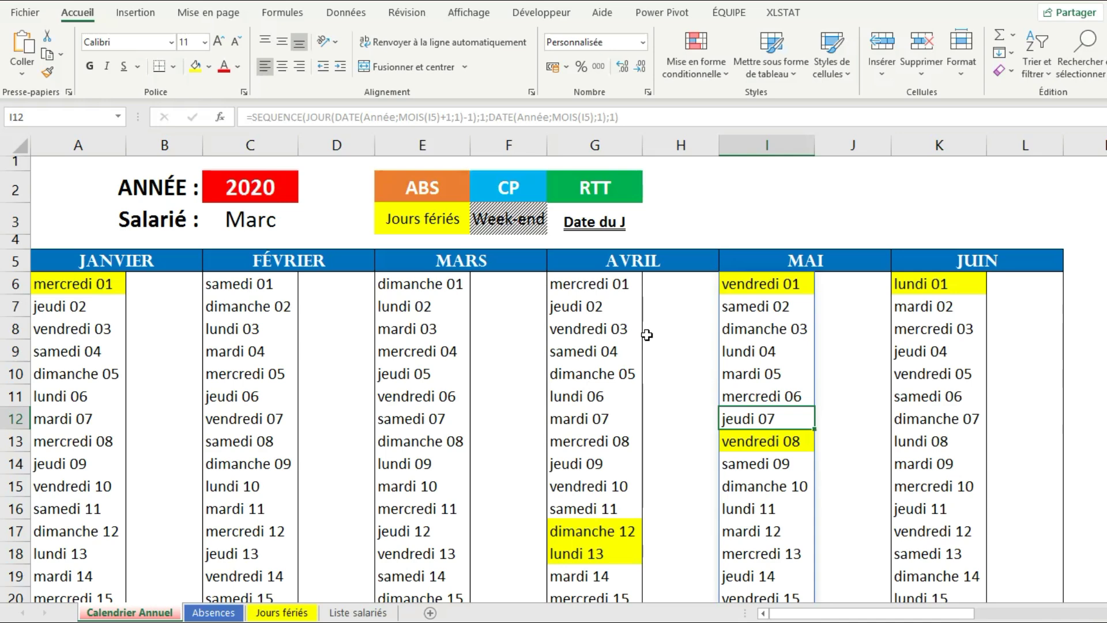
# Compare the dates on the Jours fériés sheet with the yellow days in both halves of the Calendrier Annuel sheet
pyautogui.click(303, 610)
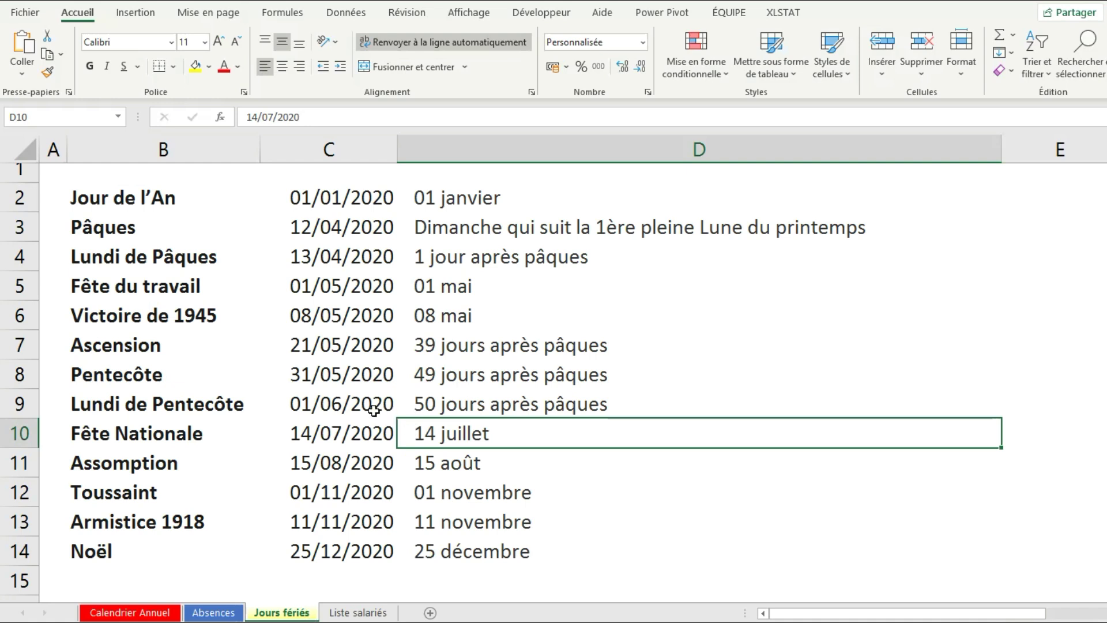
pyautogui.click(321, 405)
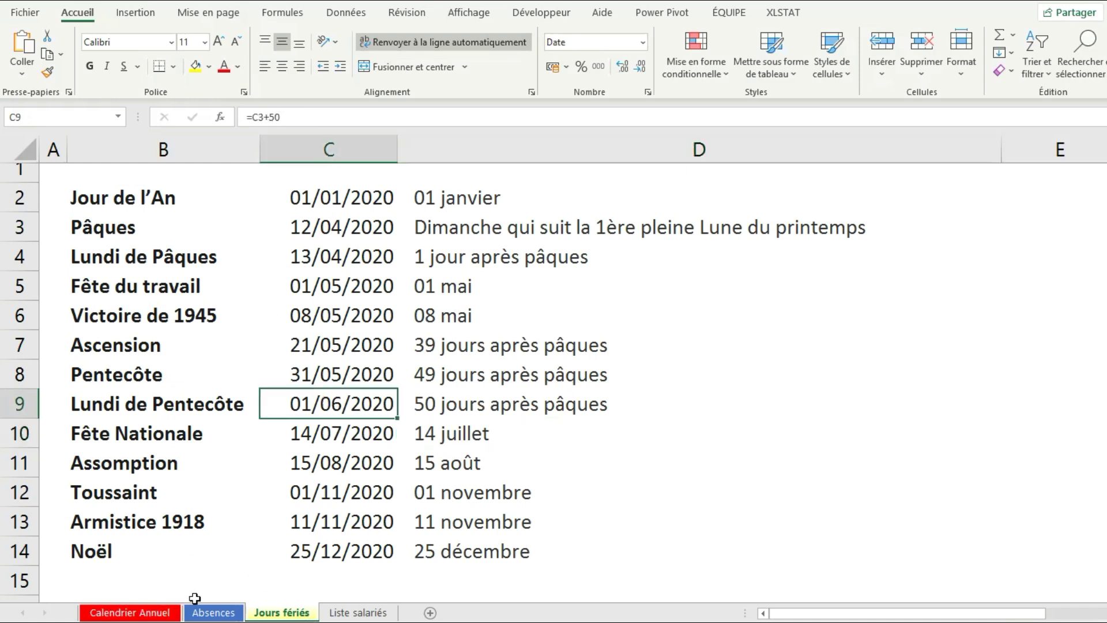
pyautogui.click(130, 612)
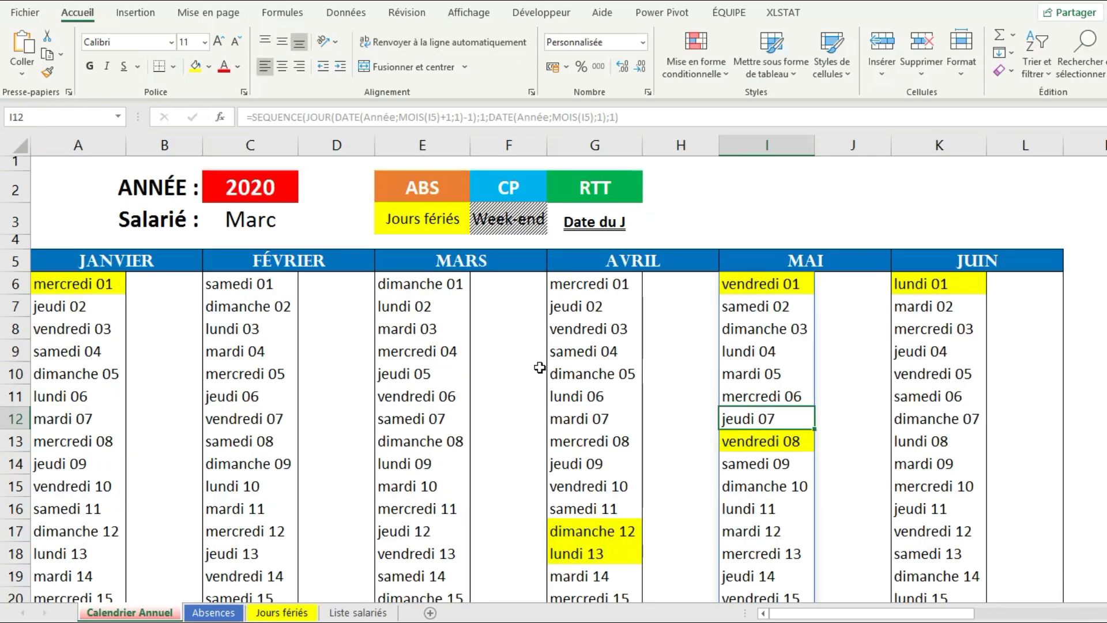
pyautogui.scroll(-18, 539, 368)
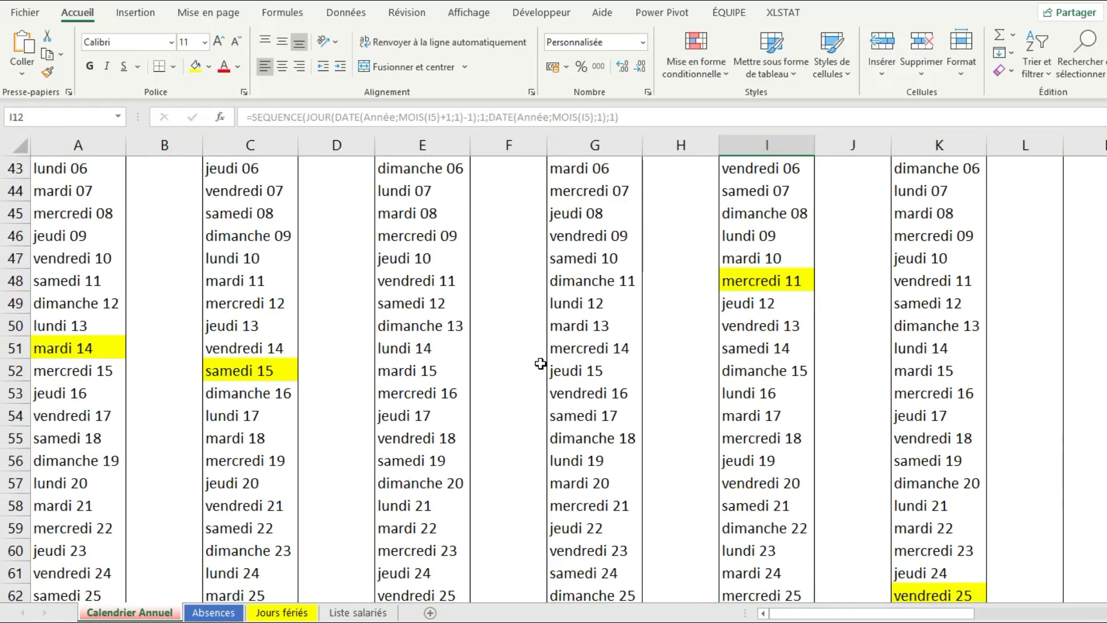
pyautogui.scroll(2, 540, 364)
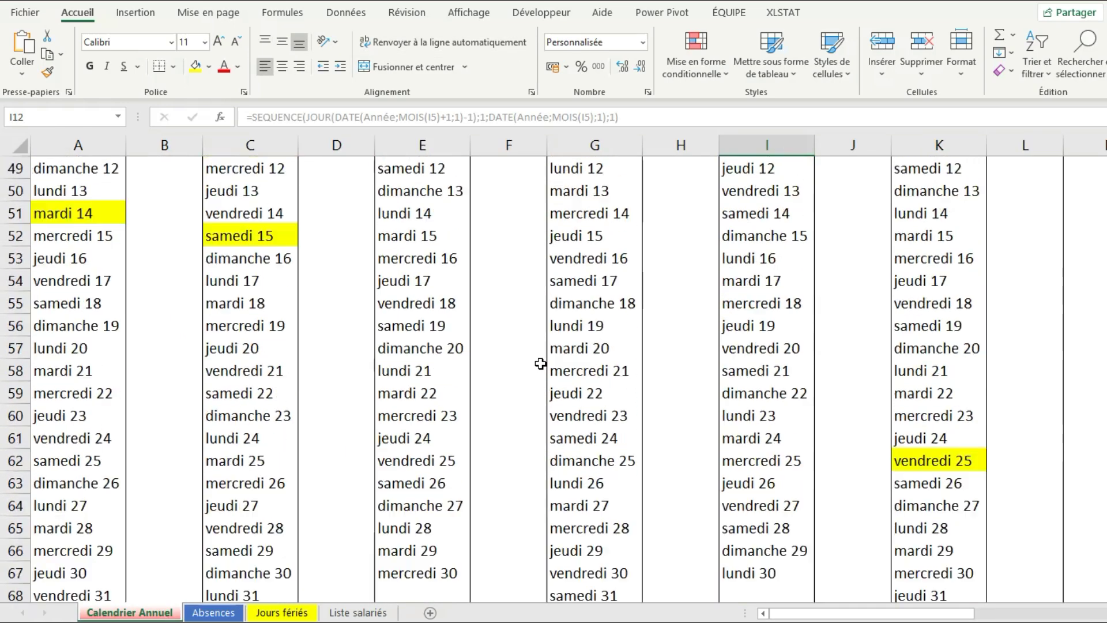
pyautogui.click(925, 458)
pyautogui.scroll(10, 927, 455)
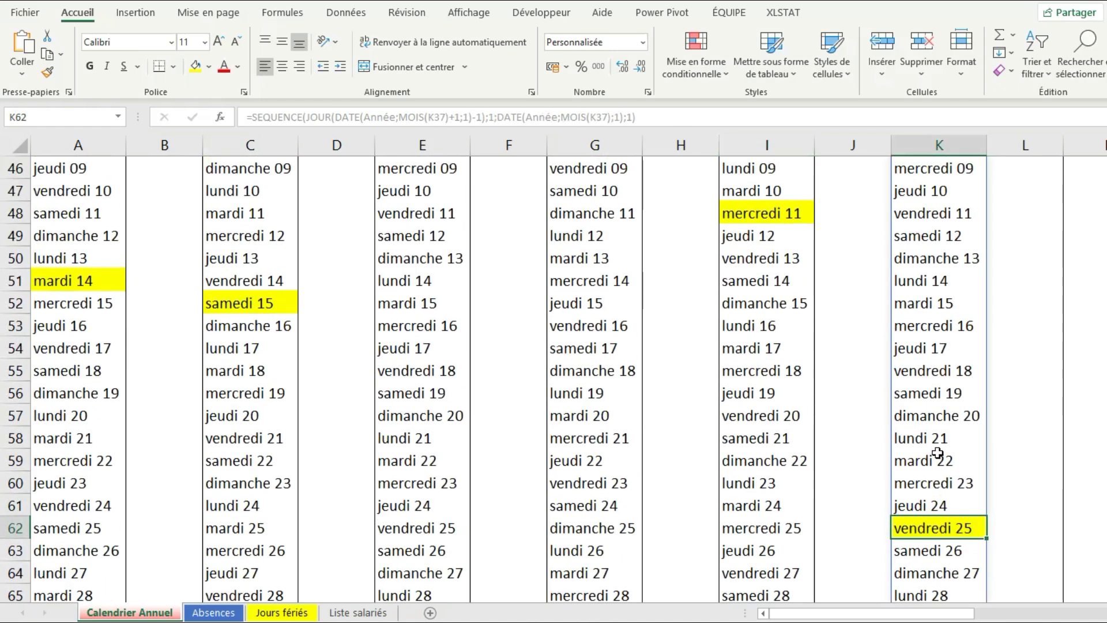
pyautogui.scroll(6, 930, 449)
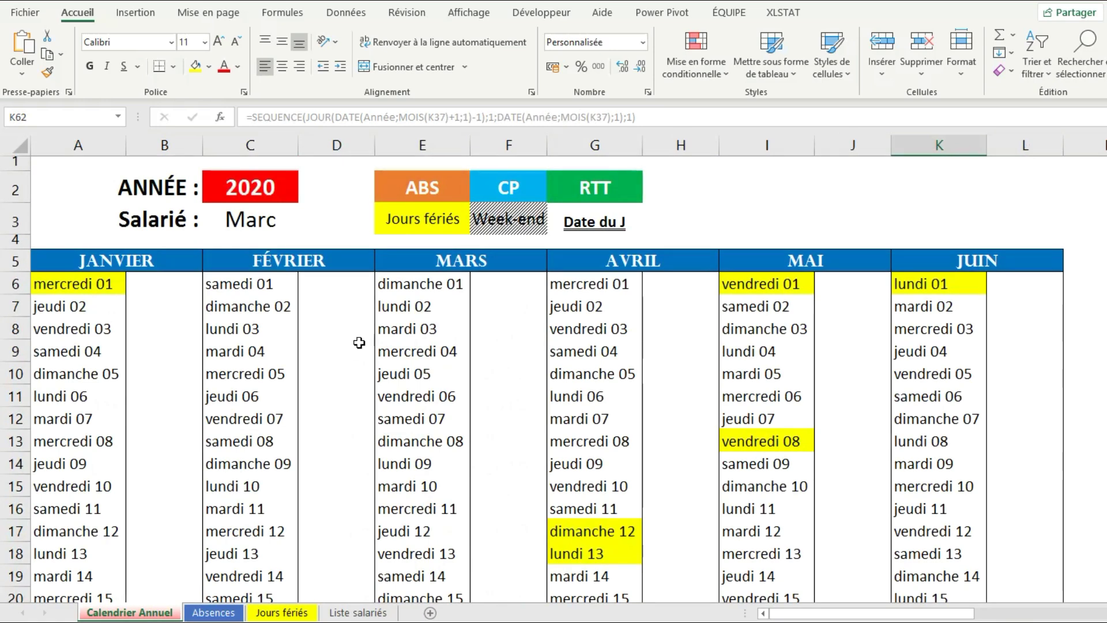
# Format the Absences data in $A$1:$D$202 as a table with headers, using a blue medium style
pyautogui.click(213, 612)
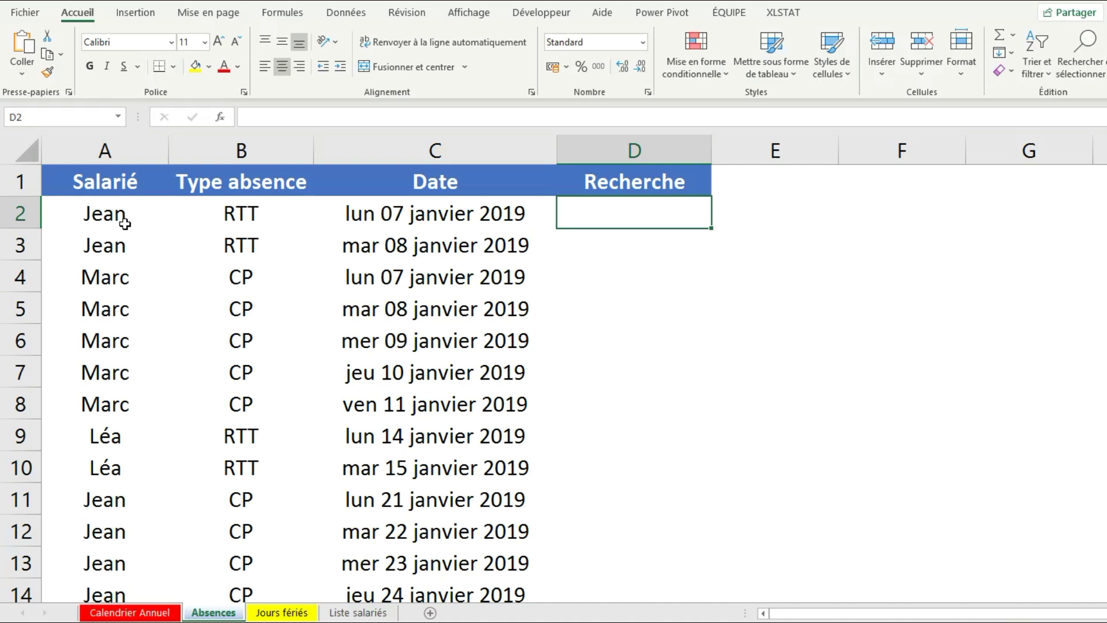
pyautogui.click(125, 224)
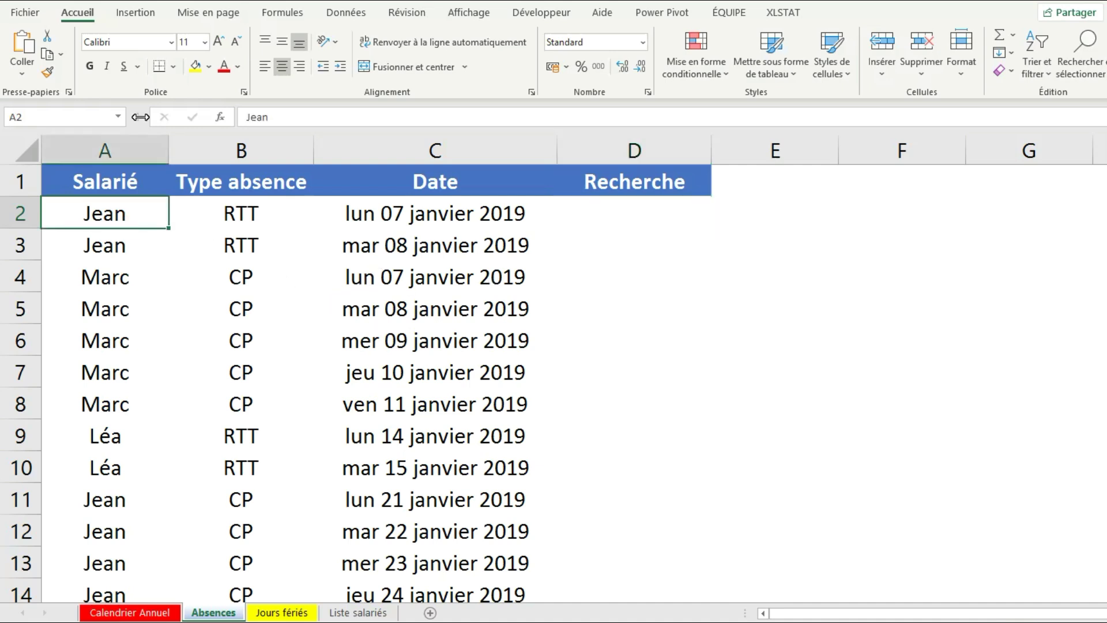
pyautogui.click(780, 75)
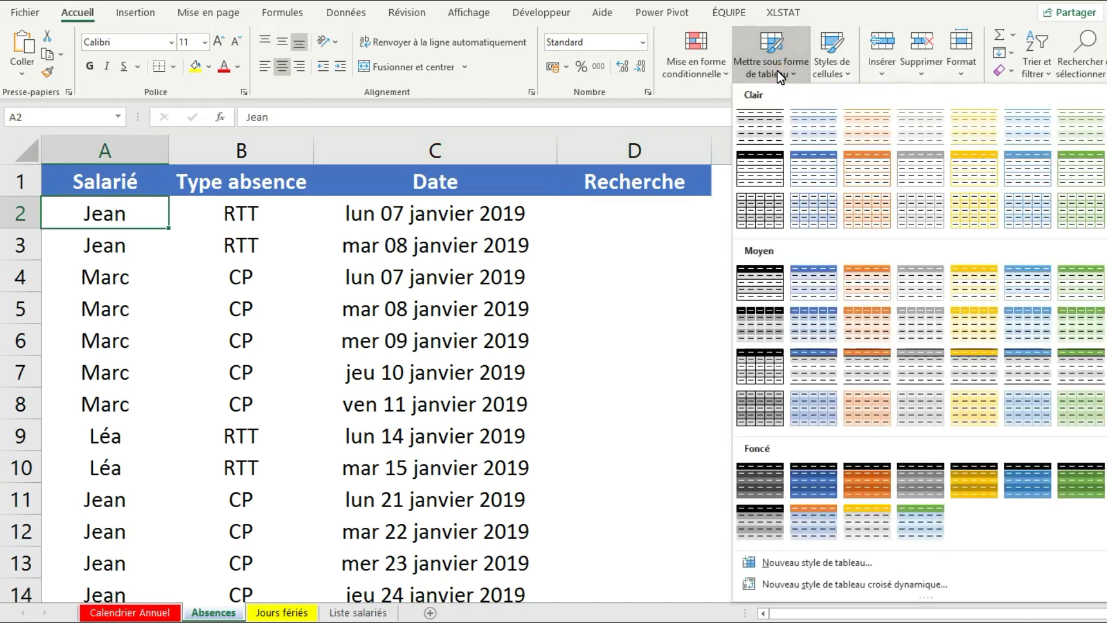
pyautogui.click(813, 282)
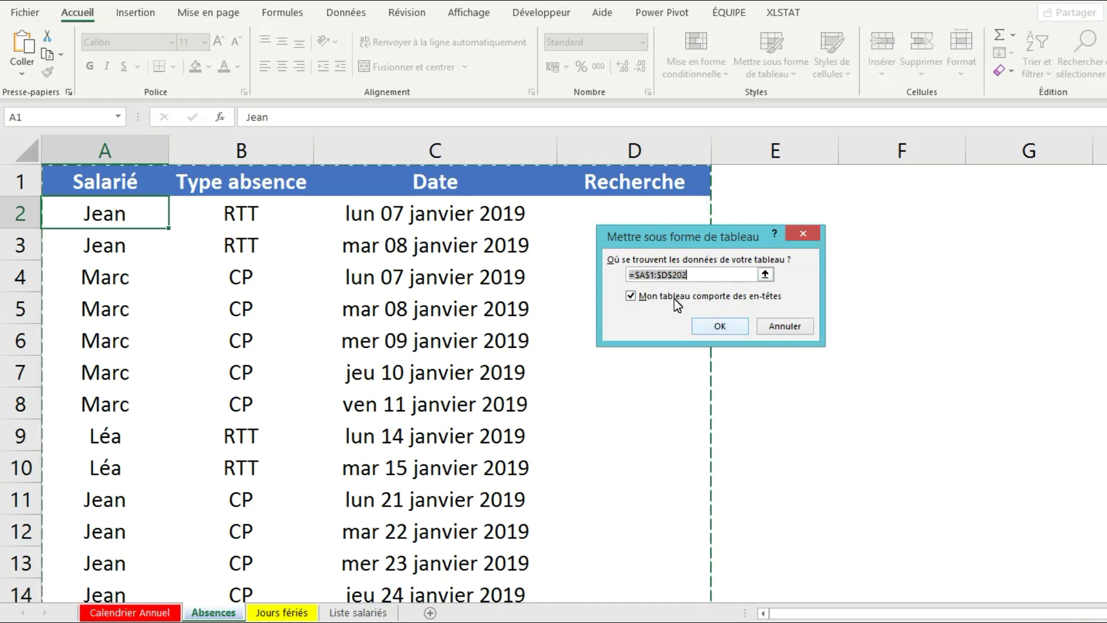
pyautogui.click(720, 327)
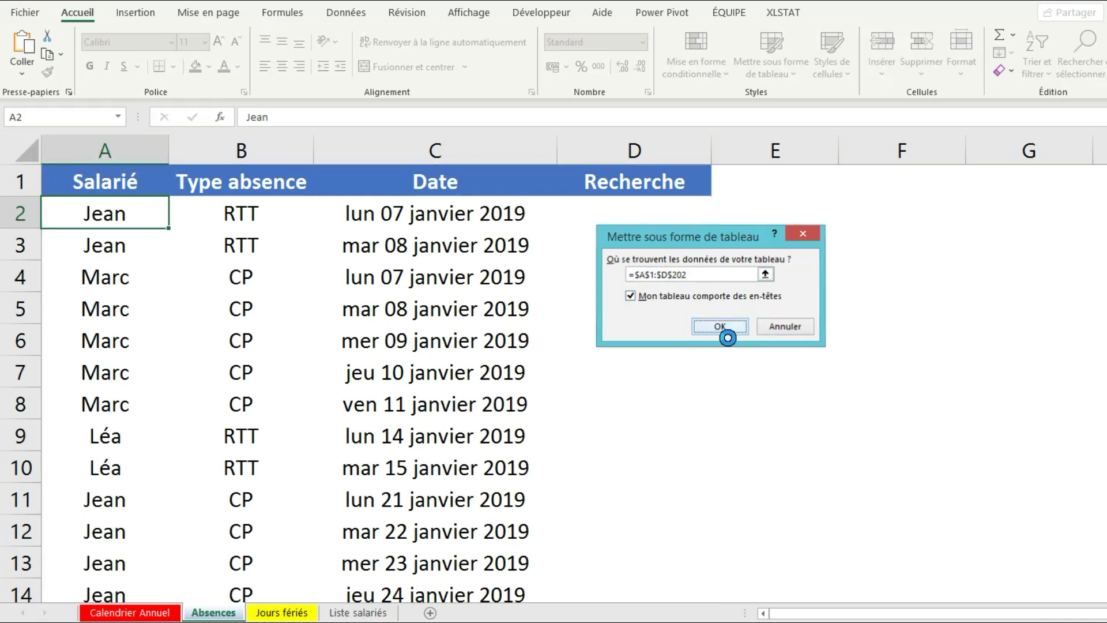
pyautogui.click(627, 225)
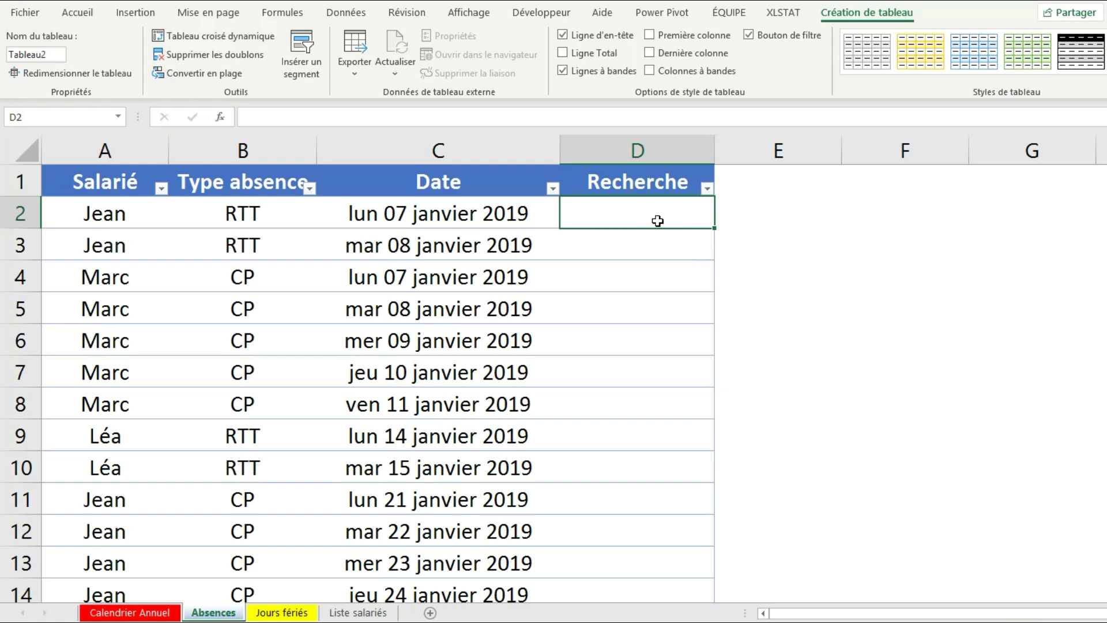
# Examine the employee selector and the ABS legend cell on the Calendrier Annuel sheet
pyautogui.click(160, 613)
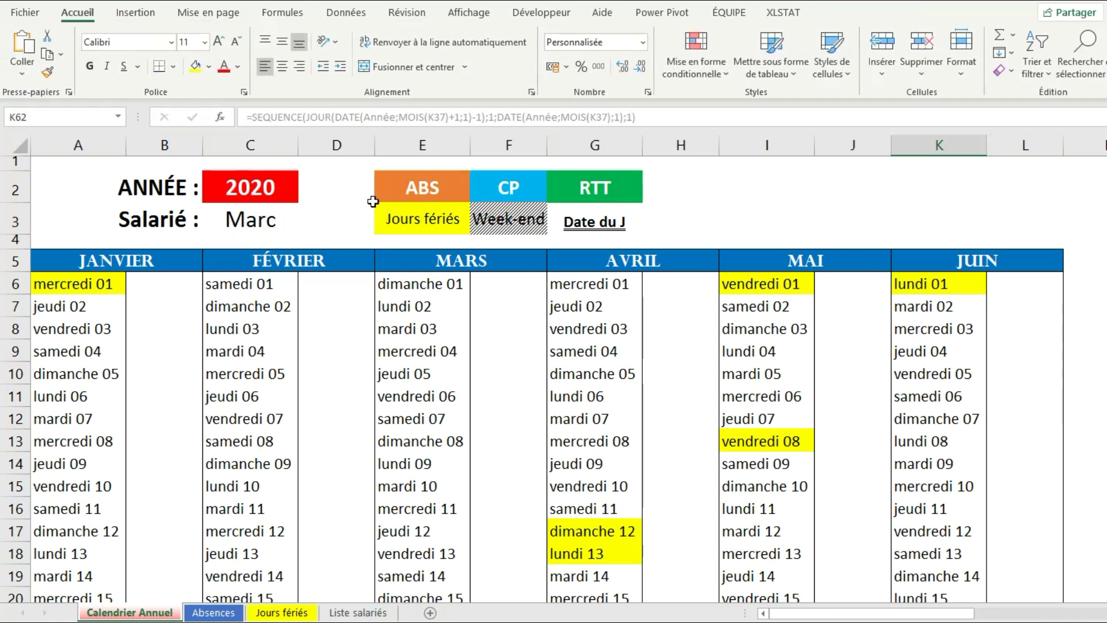
pyautogui.click(263, 228)
pyautogui.click(421, 196)
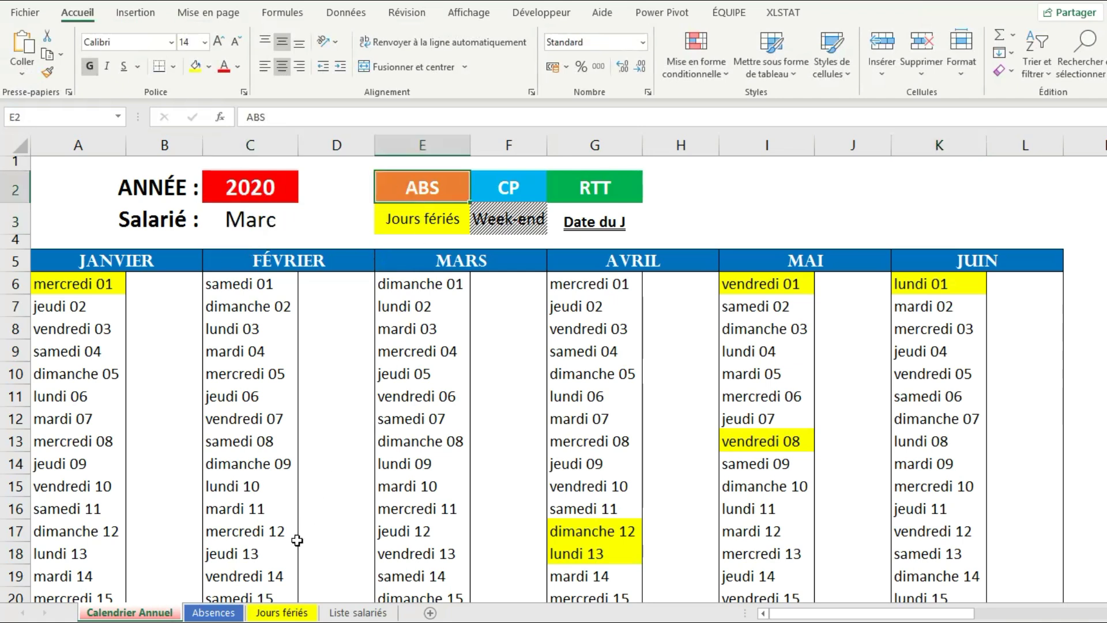
pyautogui.click(250, 228)
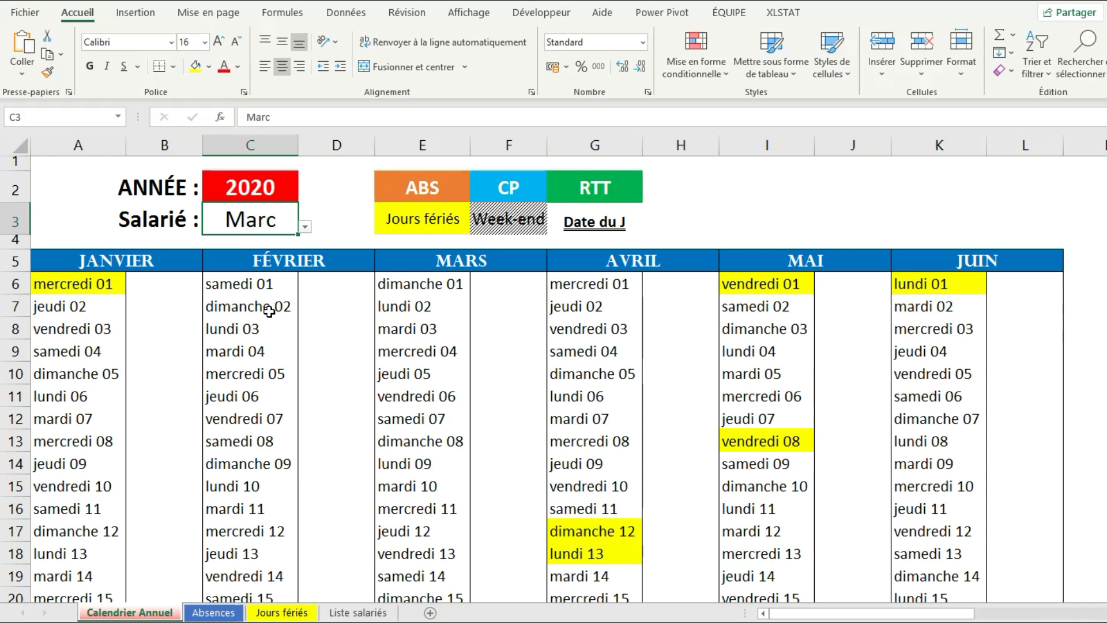
pyautogui.click(231, 611)
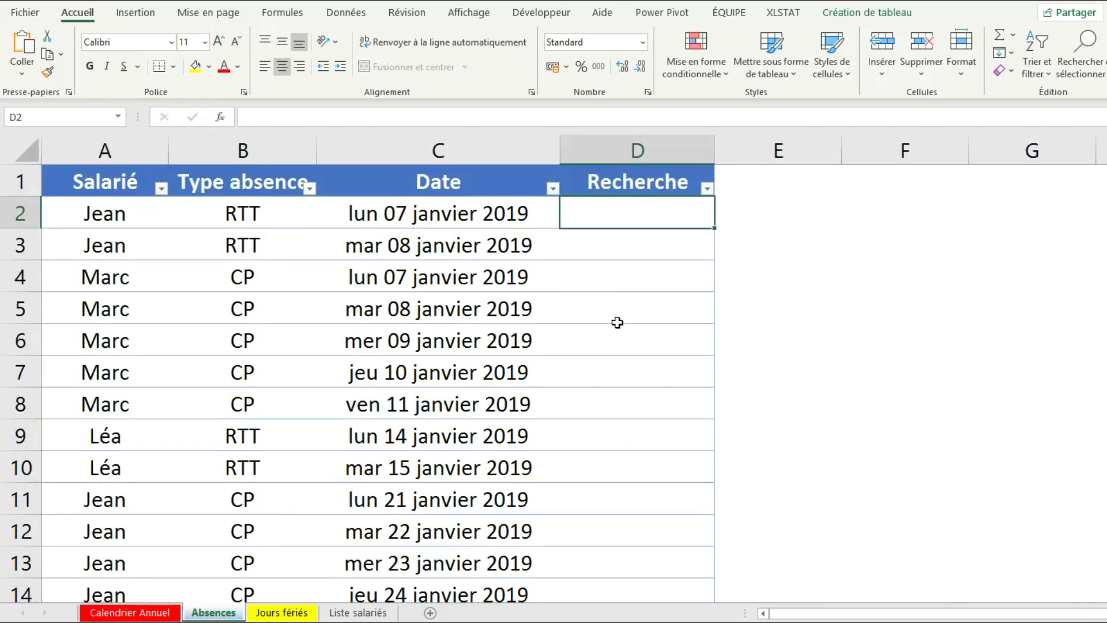
pyautogui.write('=')
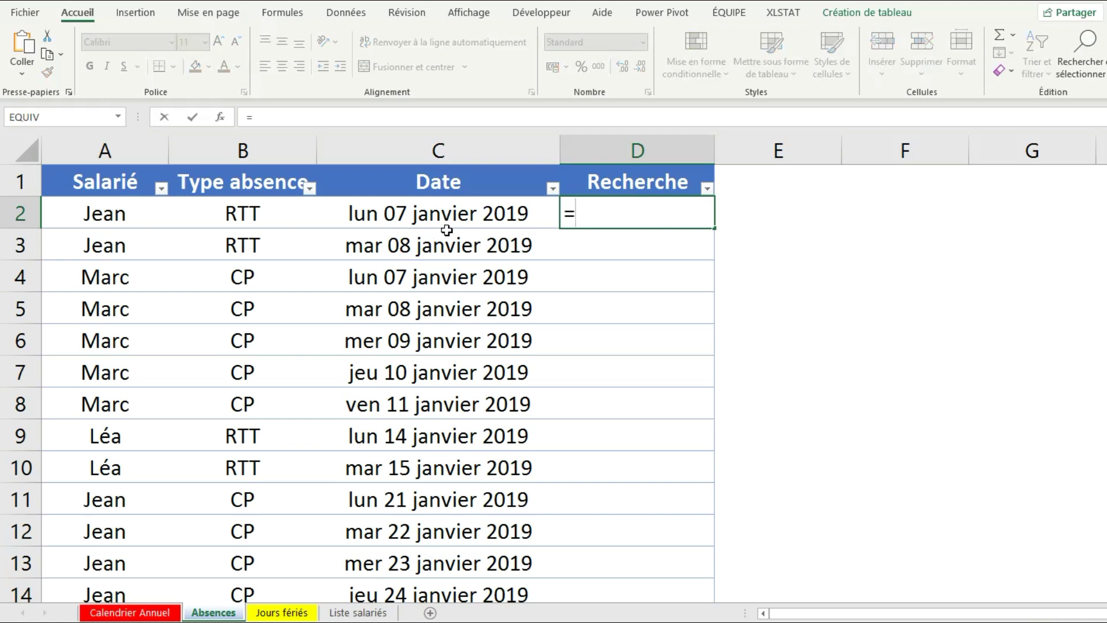
pyautogui.click(118, 224)
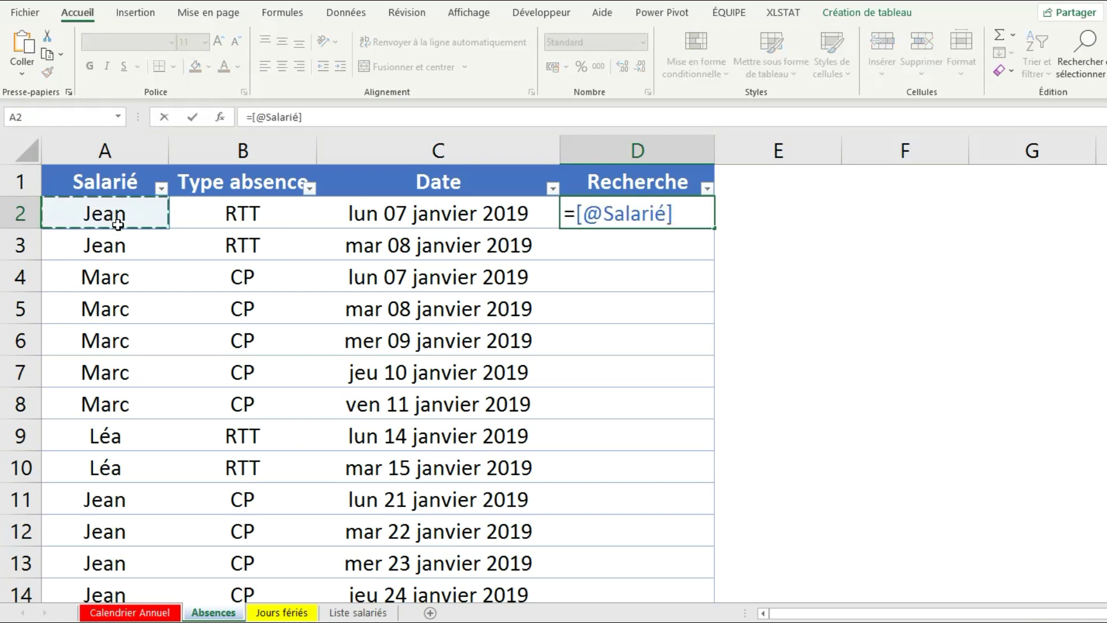
pyautogui.write('&')
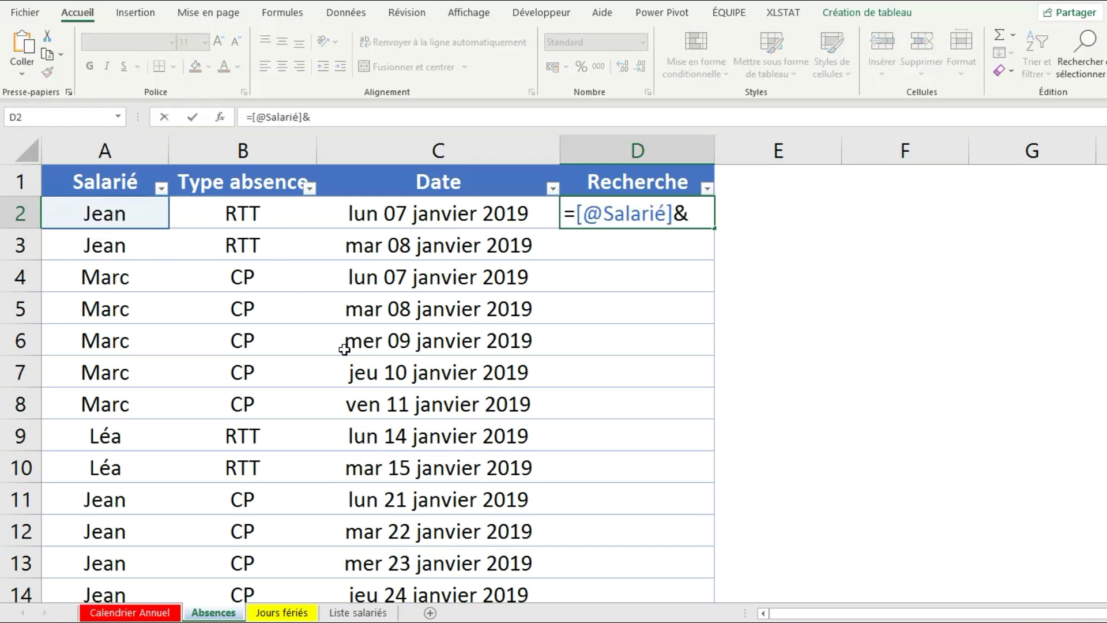
pyautogui.click(242, 218)
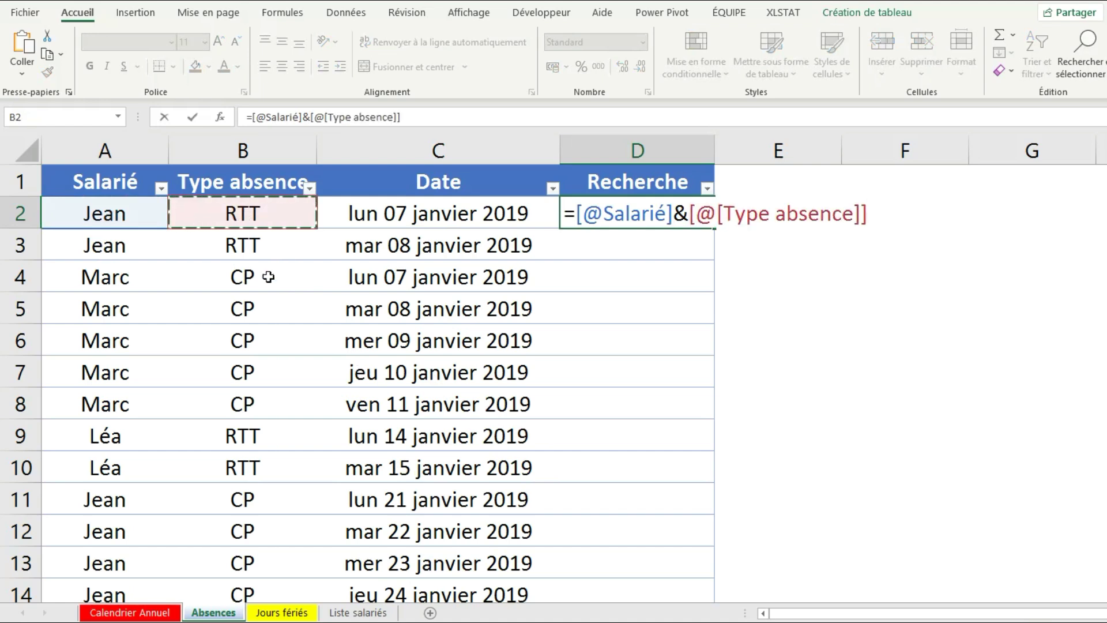
pyautogui.write('&')
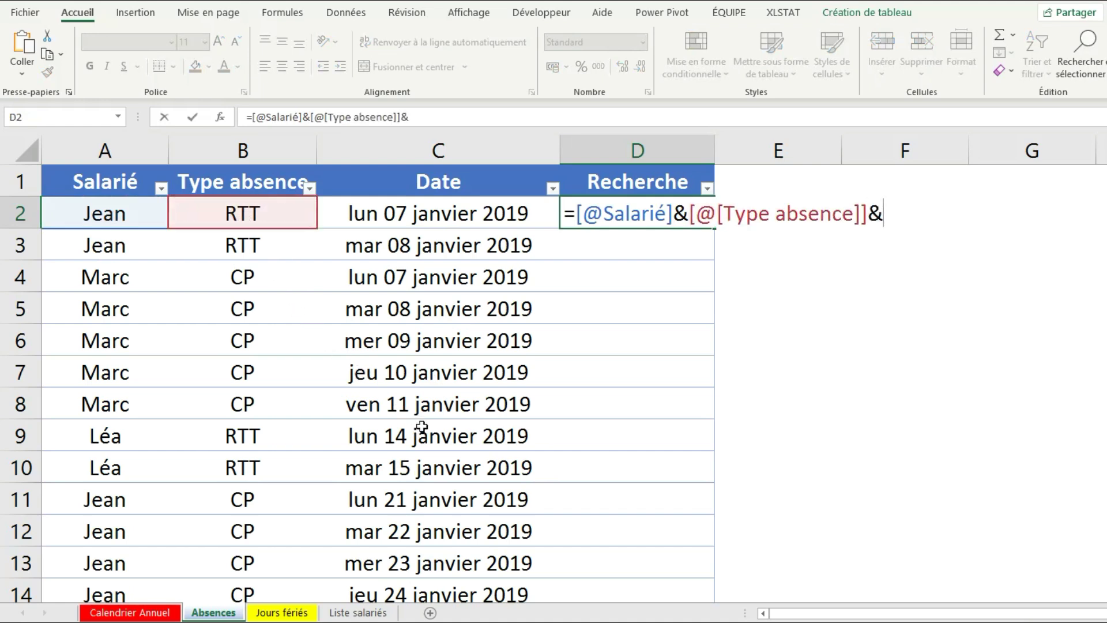
pyautogui.click(416, 221)
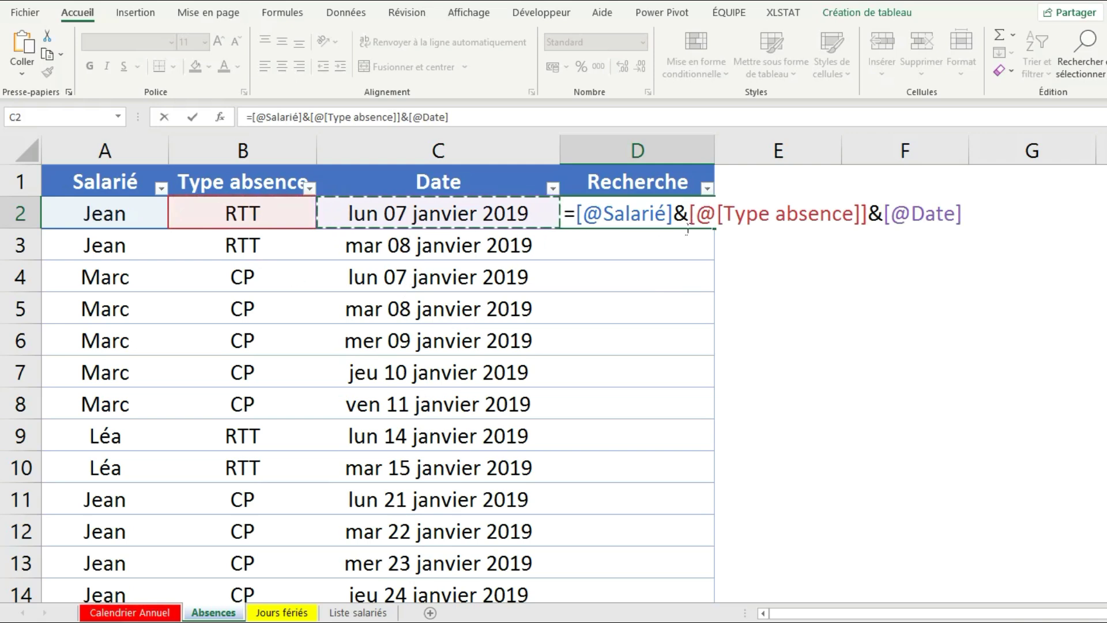
pyautogui.press('Return')
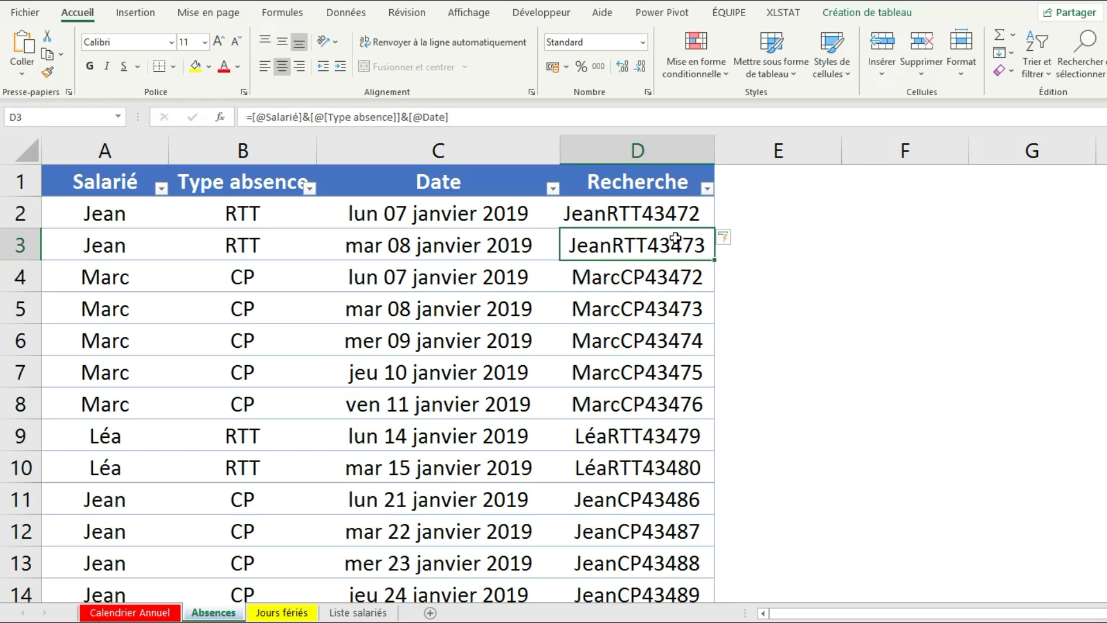
# Review the concatenated lookup keys down the Recherche column of the Absences table
pyautogui.scroll(-1, 676, 238)
pyautogui.scroll(-20, 358, 384)
pyautogui.scroll(-6, 981, 388)
pyautogui.scroll(-8, 357, 384)
pyautogui.scroll(20, 357, 384)
pyautogui.scroll(20, 358, 381)
pyautogui.press('Up')
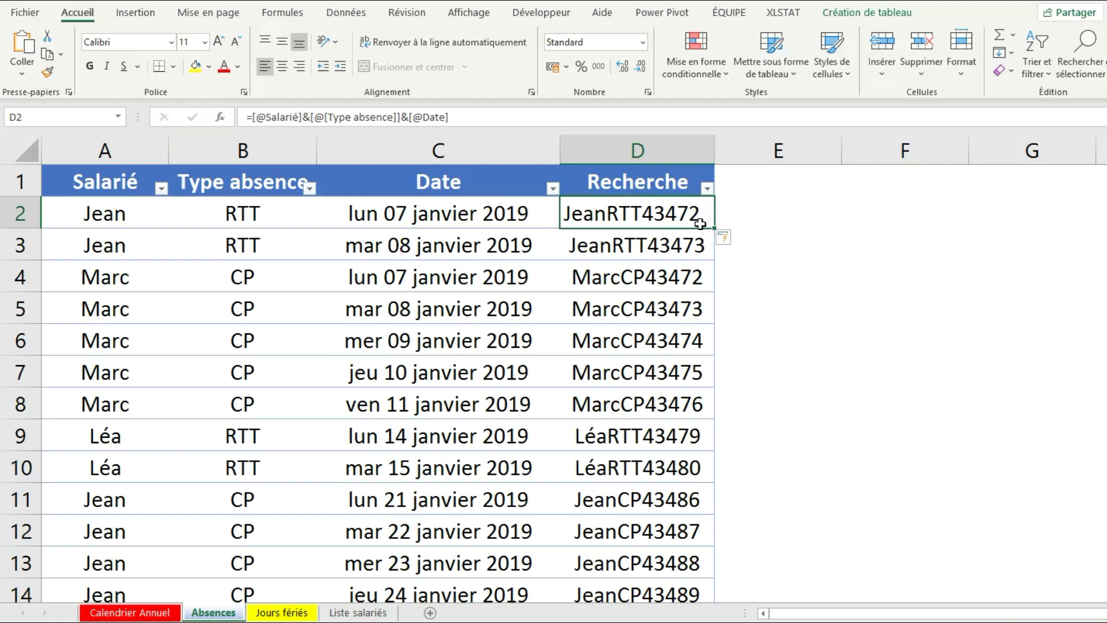
pyautogui.moveTo(603, 219); pyautogui.dragTo(600, 346)
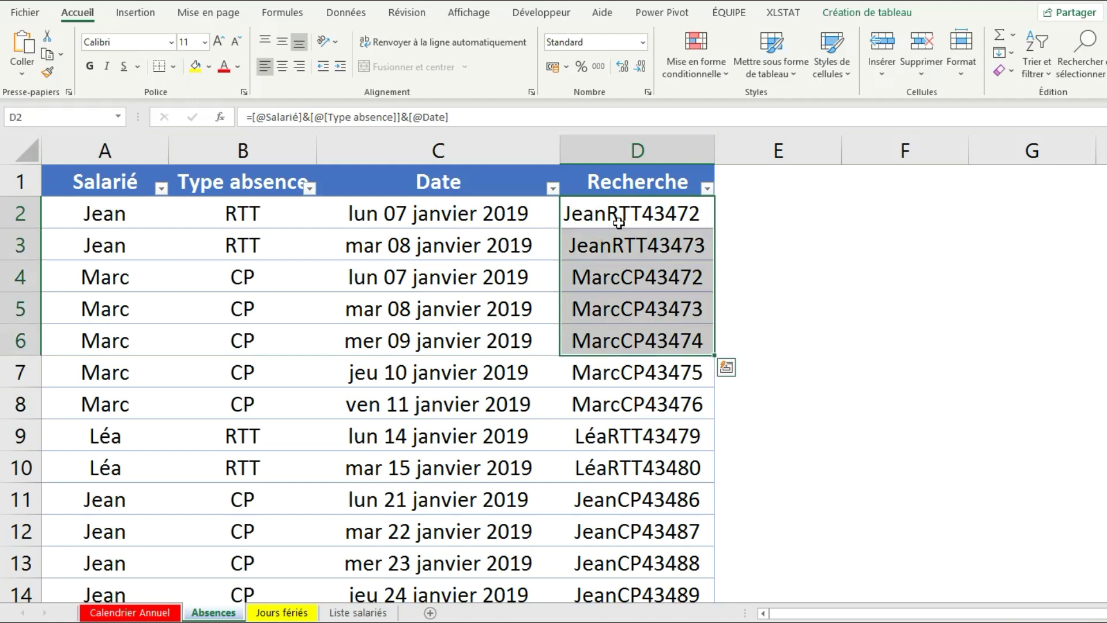
pyautogui.click(615, 219)
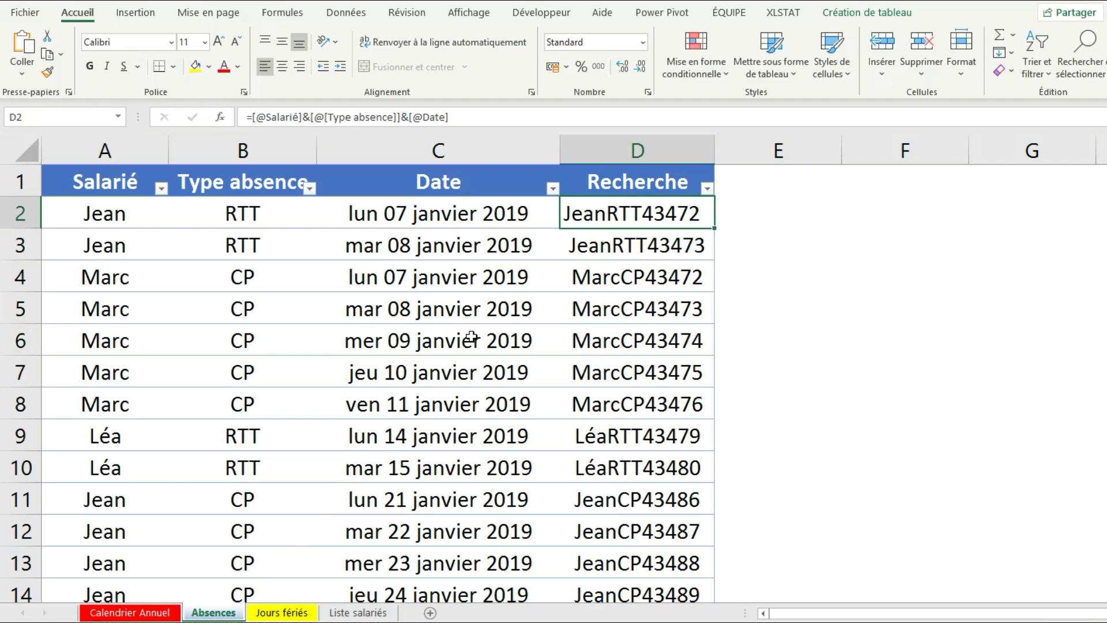
# Start a formula-based conditional formatting rule for the calendar range A6:L68 on the Calendrier Annuel sheet
pyautogui.click(139, 613)
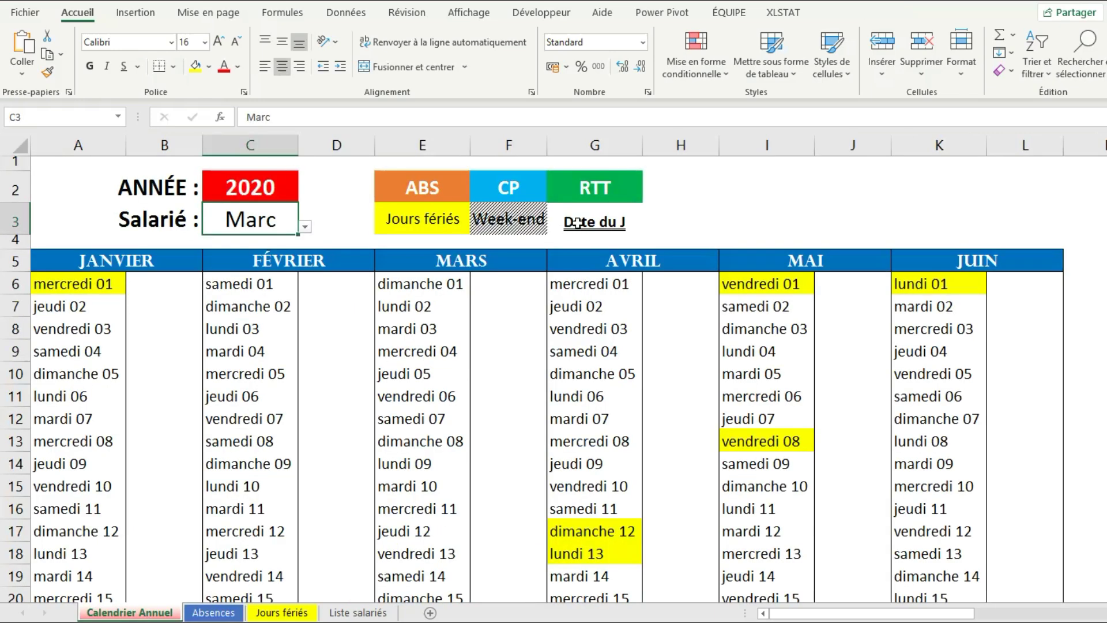
pyautogui.moveTo(89, 285)
pyautogui.mouseDown()
pyautogui.moveTo(369, 339)
pyautogui.moveTo(853, 459)
pyautogui.moveTo(988, 518)
pyautogui.moveTo(1018, 616)
pyautogui.moveTo(1006, 521)
pyautogui.moveTo(1015, 551)
pyautogui.moveTo(1002, 548)
pyautogui.mouseUp()
pyautogui.scroll(14, 775, 438)
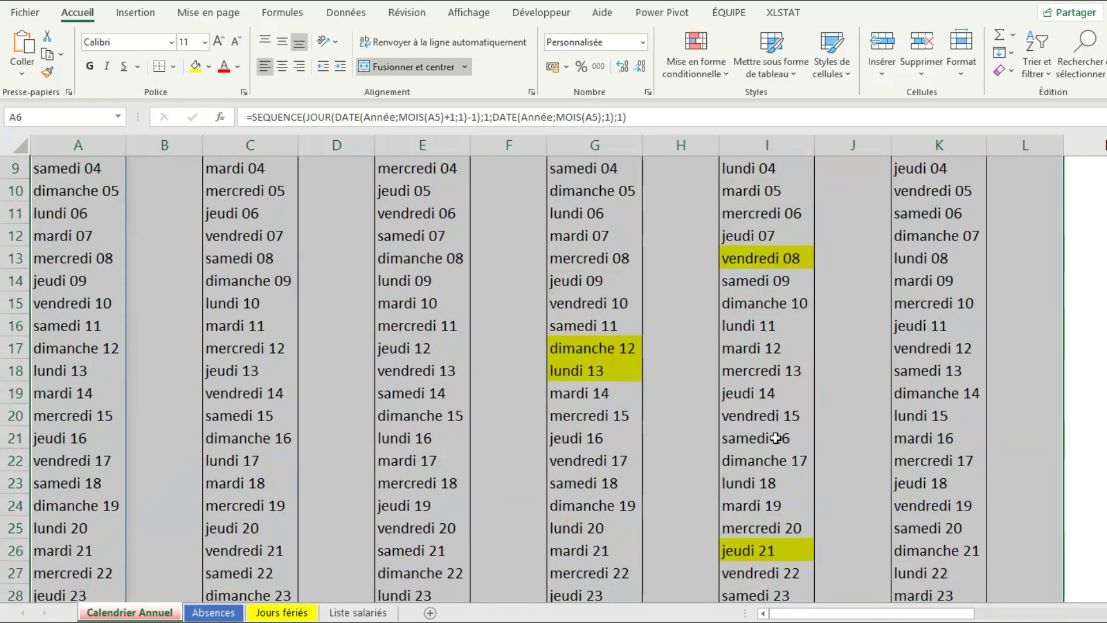
pyautogui.scroll(3, 776, 438)
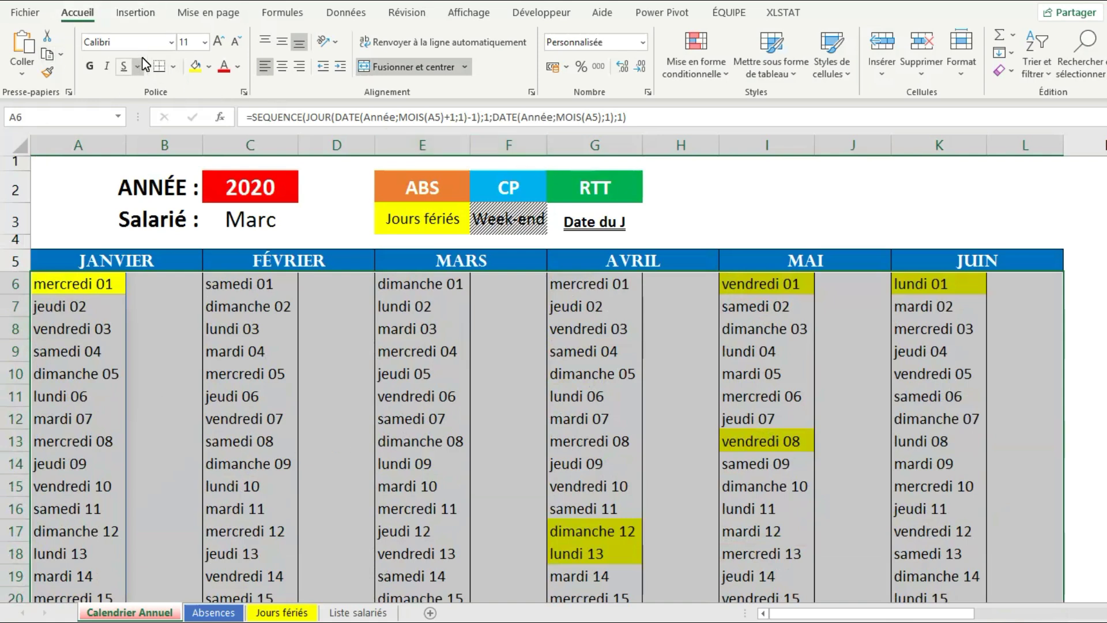
pyautogui.click(704, 76)
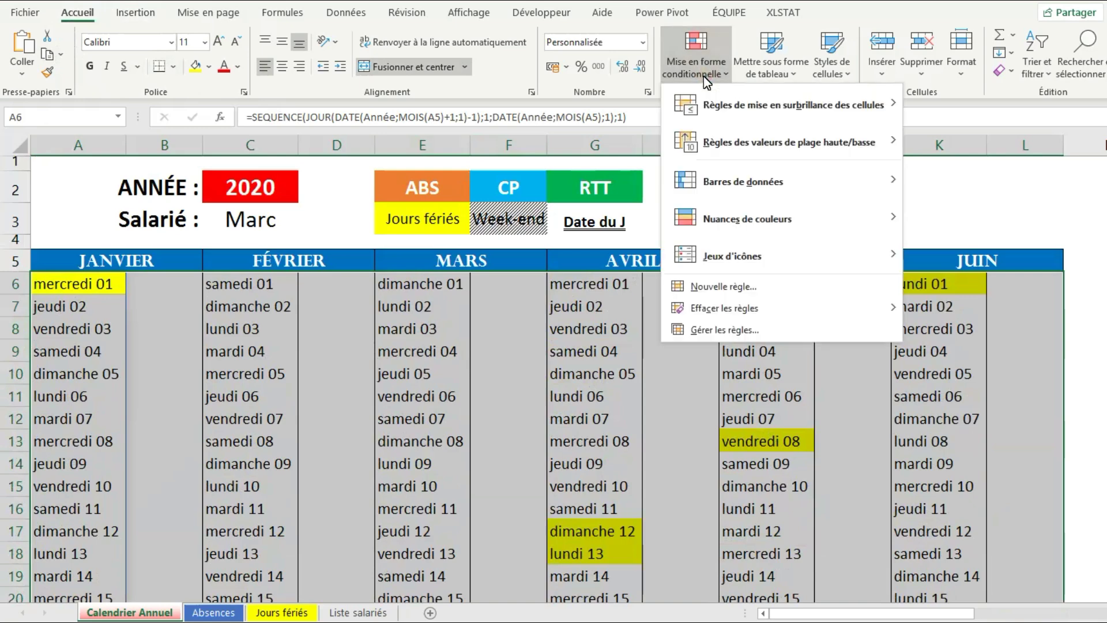
pyautogui.click(777, 282)
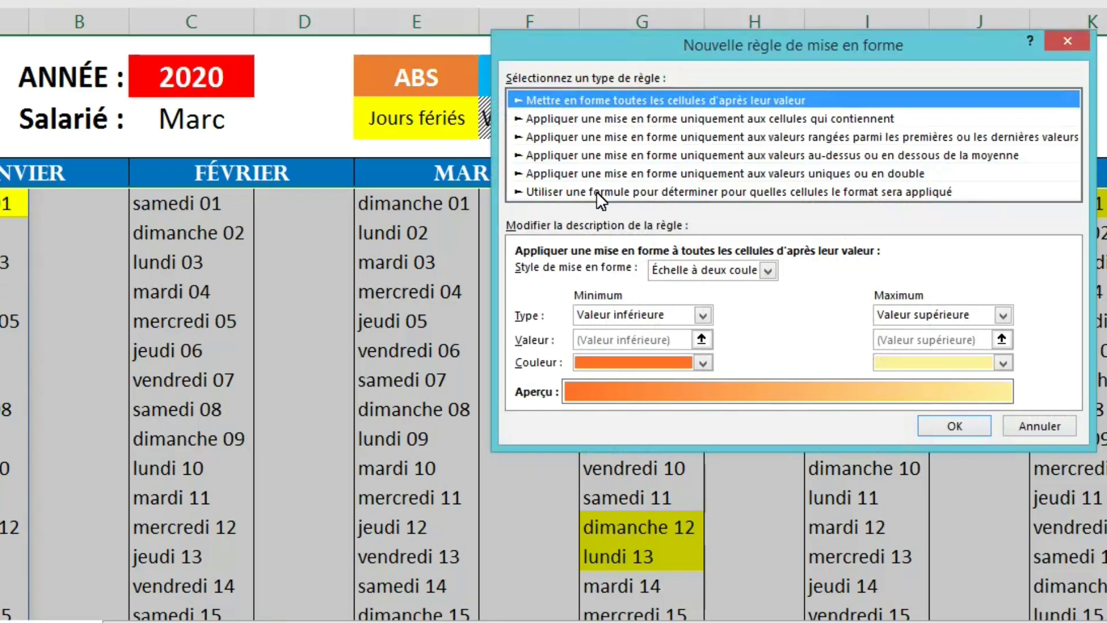
pyautogui.click(596, 192)
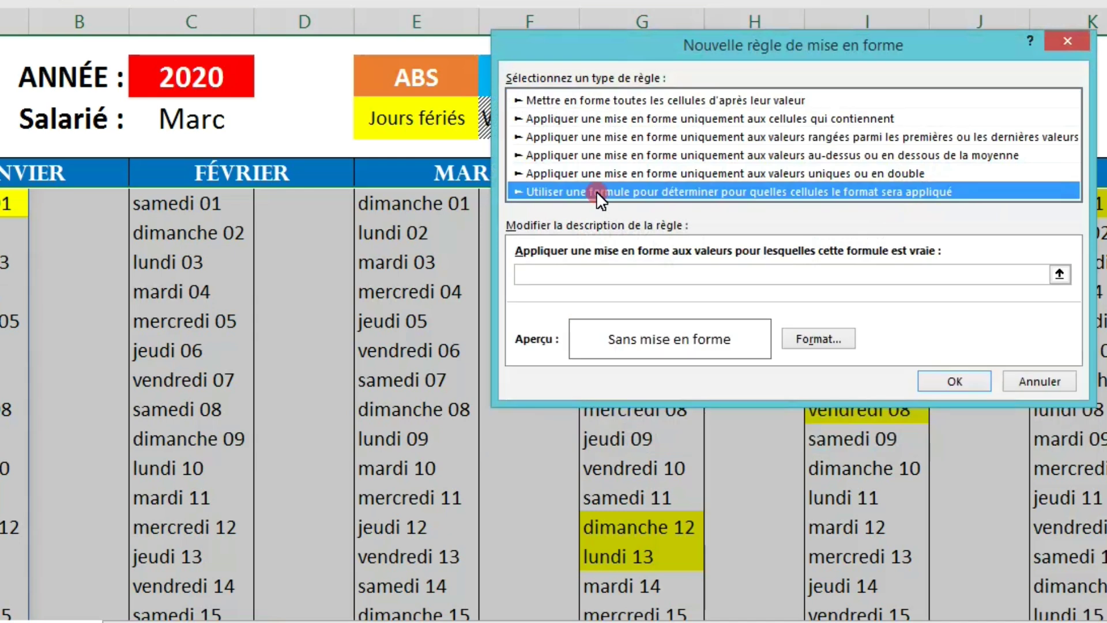
pyautogui.click(735, 289)
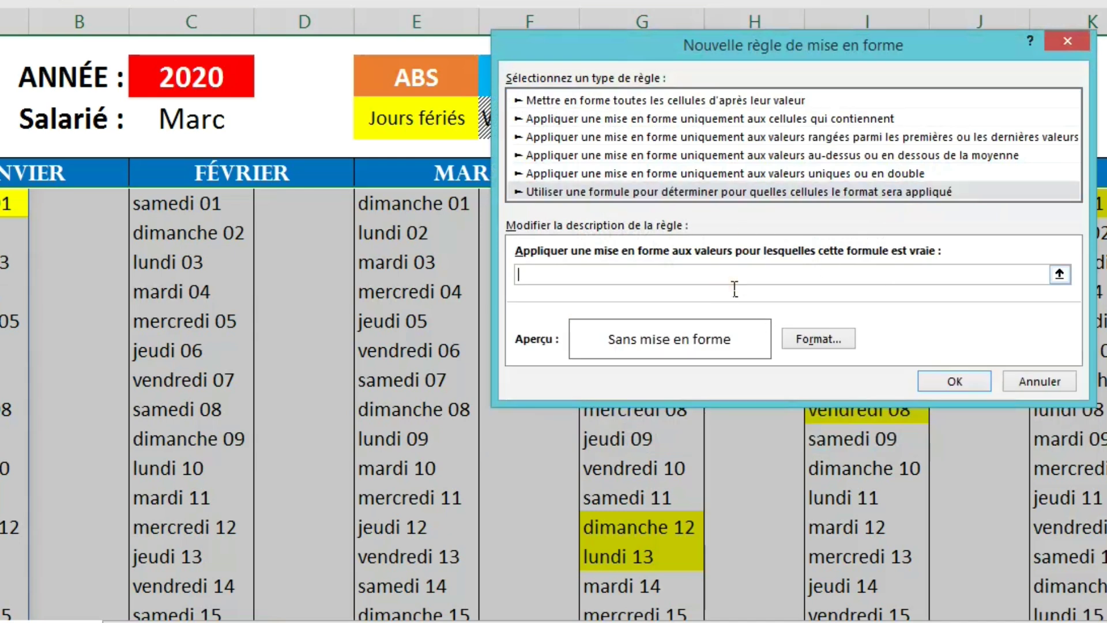
# Begin the rule formula with RECHERCHEV using the lookup key $C$3&$E$2&A6, with the date reference made relative
pyautogui.write('=RECHERCHEV(')
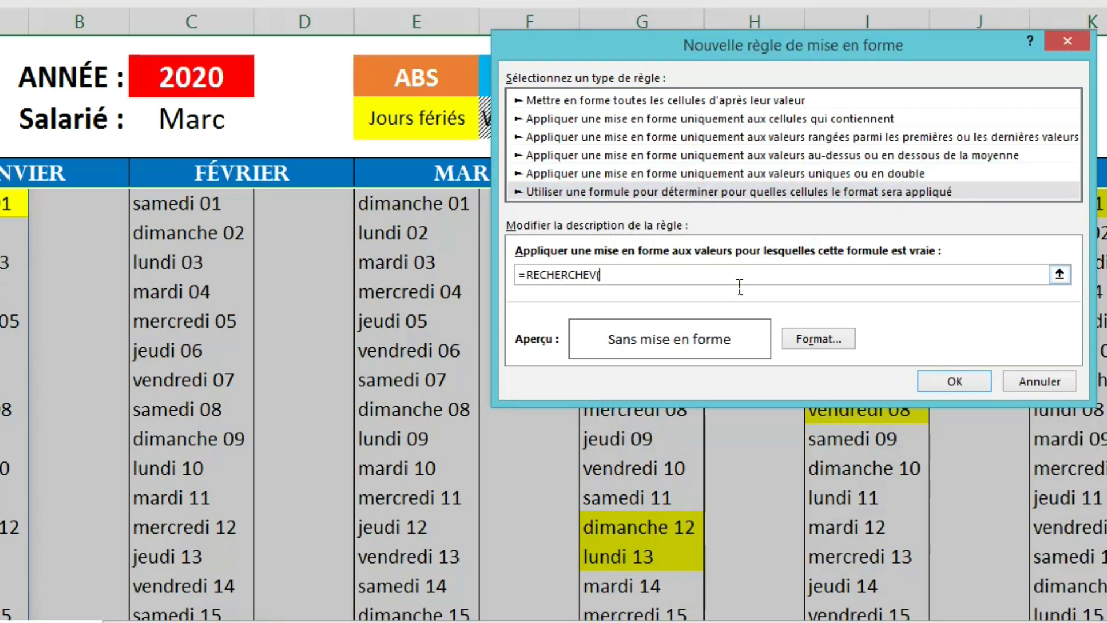
pyautogui.moveTo(641, 48); pyautogui.dragTo(496, 184)
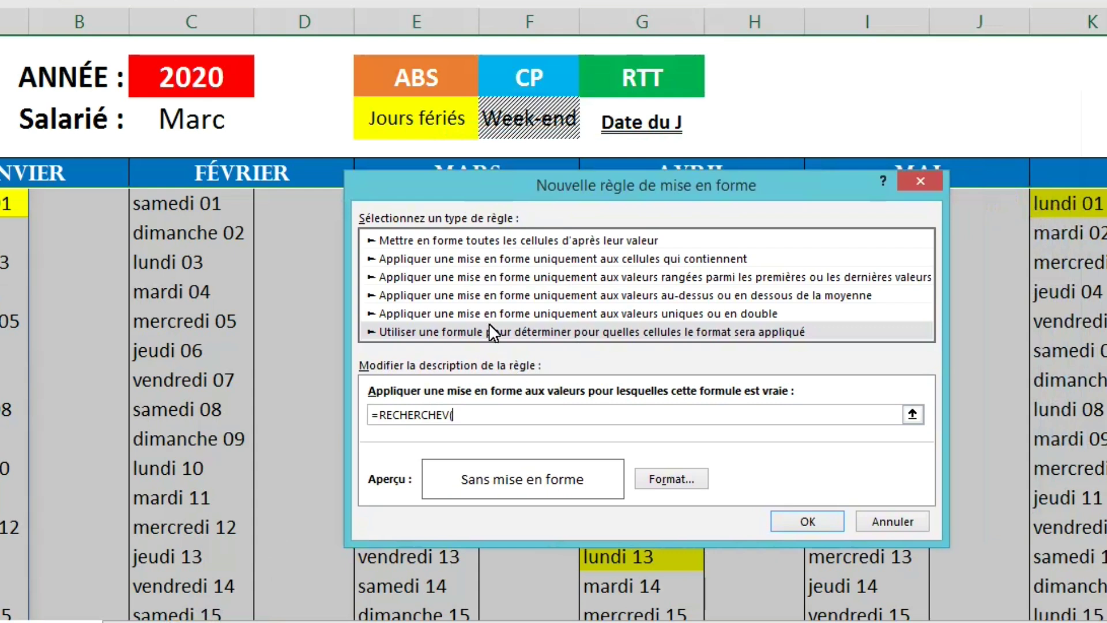
pyautogui.click(211, 127)
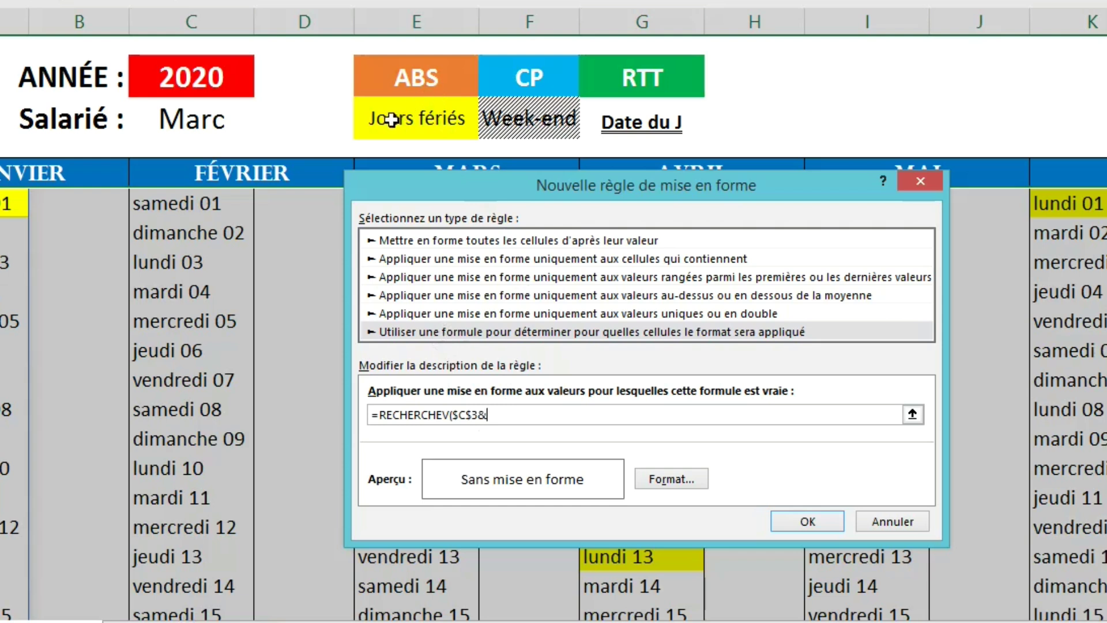
pyautogui.click(430, 89)
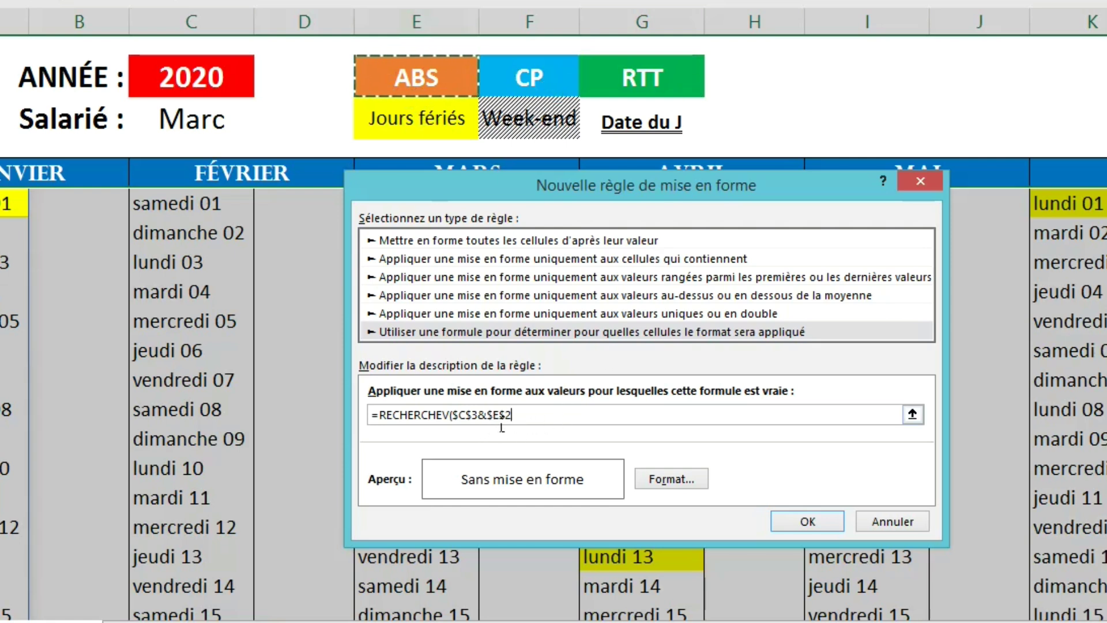
pyautogui.moveTo(495, 421); pyautogui.dragTo(519, 419)
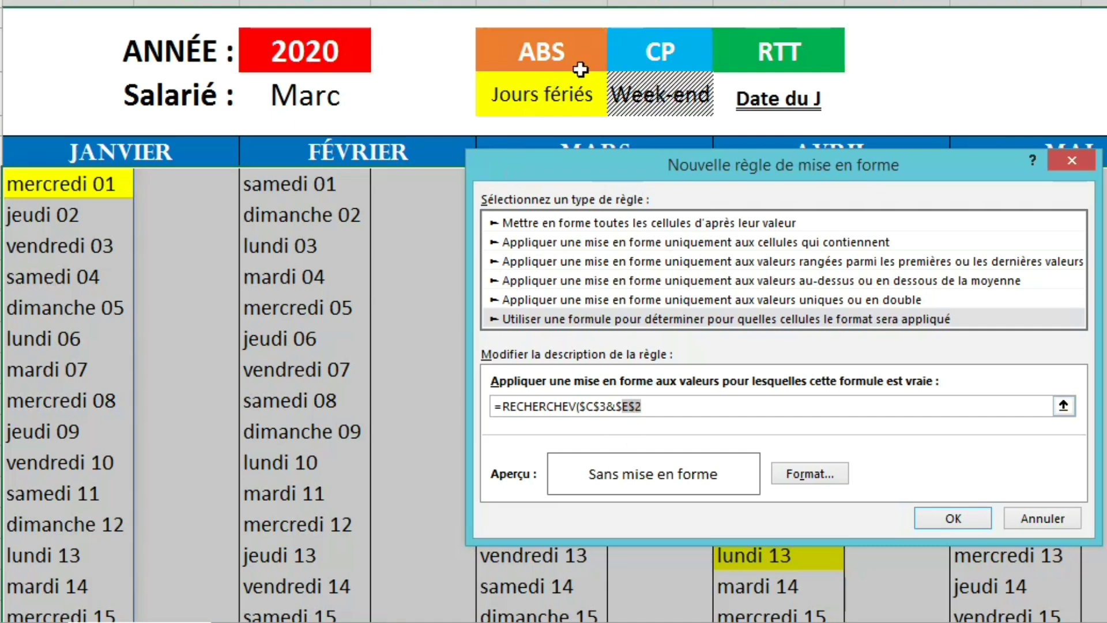
pyautogui.click(676, 411)
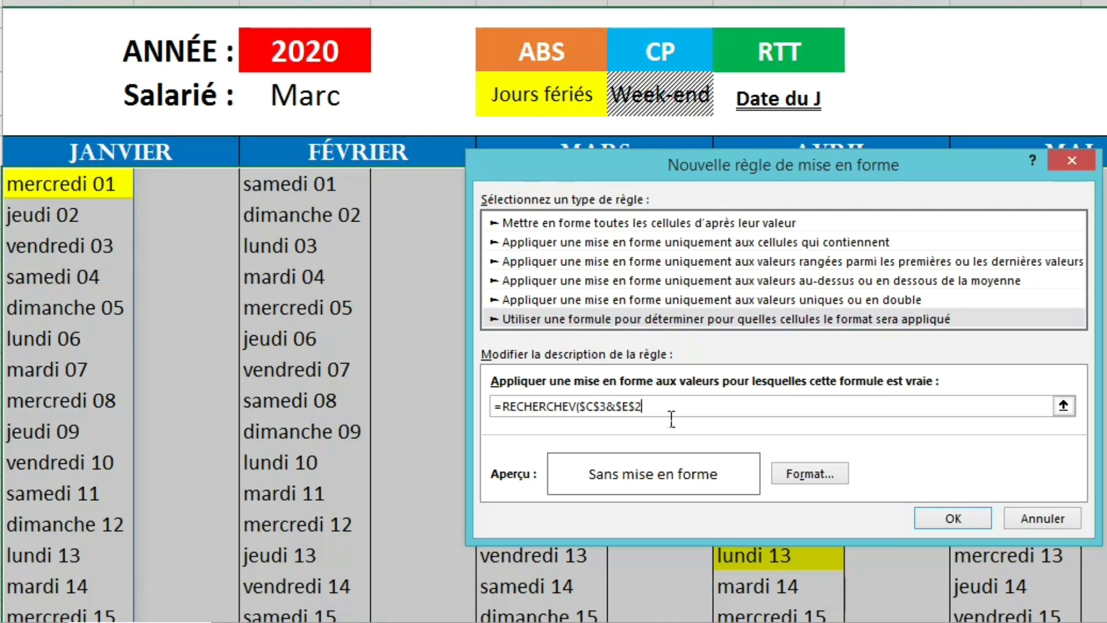
pyautogui.write('&')
pyautogui.click(83, 196)
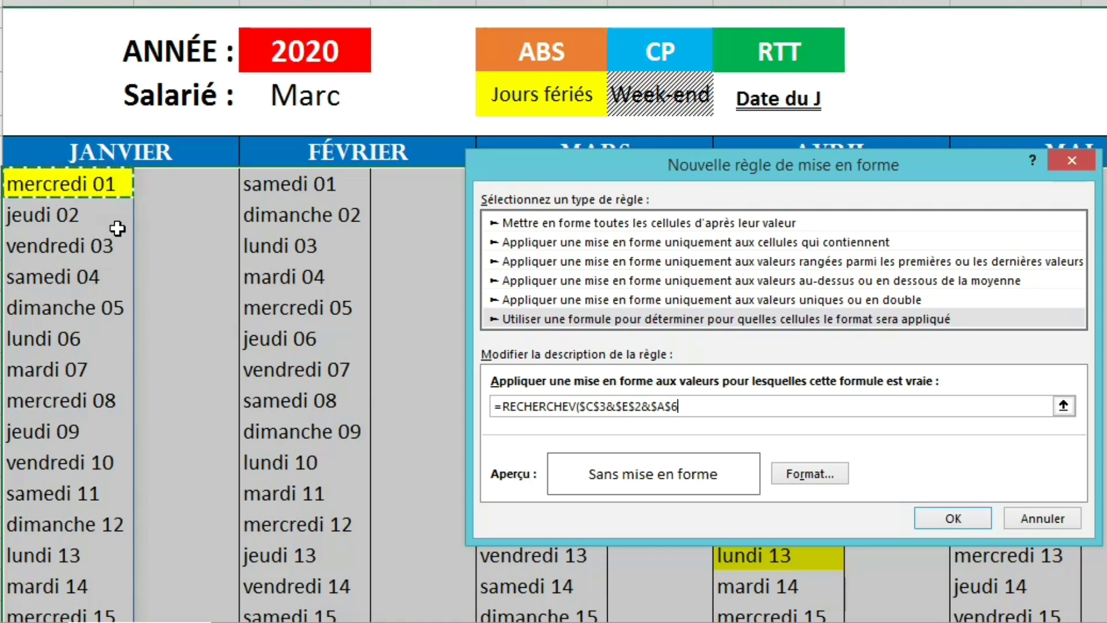
pyautogui.moveTo(647, 406); pyautogui.dragTo(689, 414)
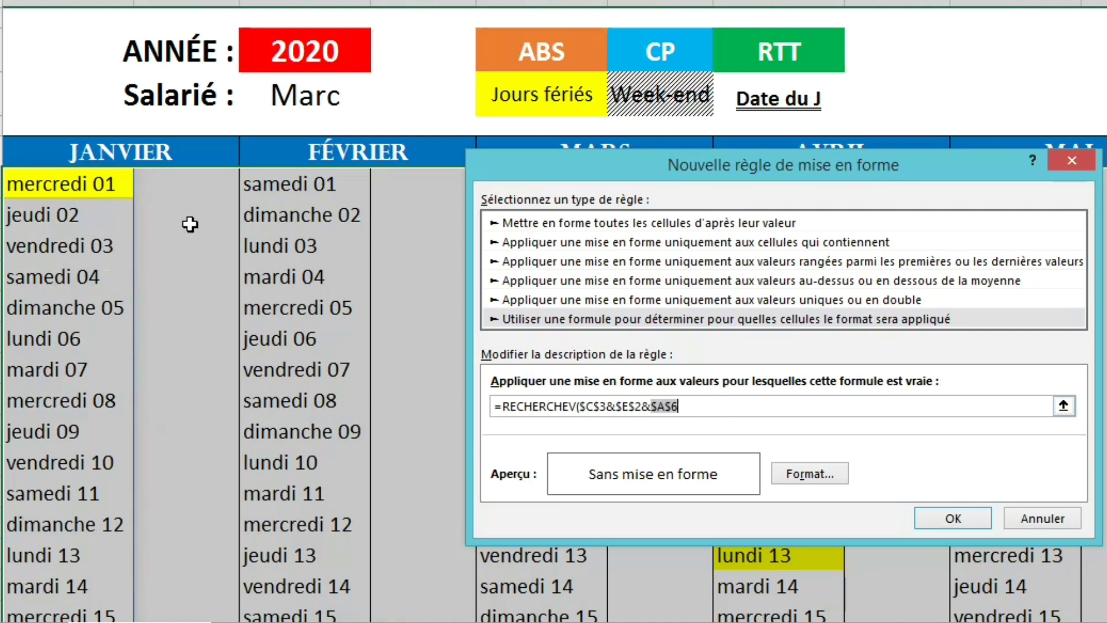
pyautogui.press('F4')
# Complete the RECHERCHEV arguments with the Recherche column Absences!$D:$D, column index 1 and exact match 0
pyautogui.write(';Absences!')
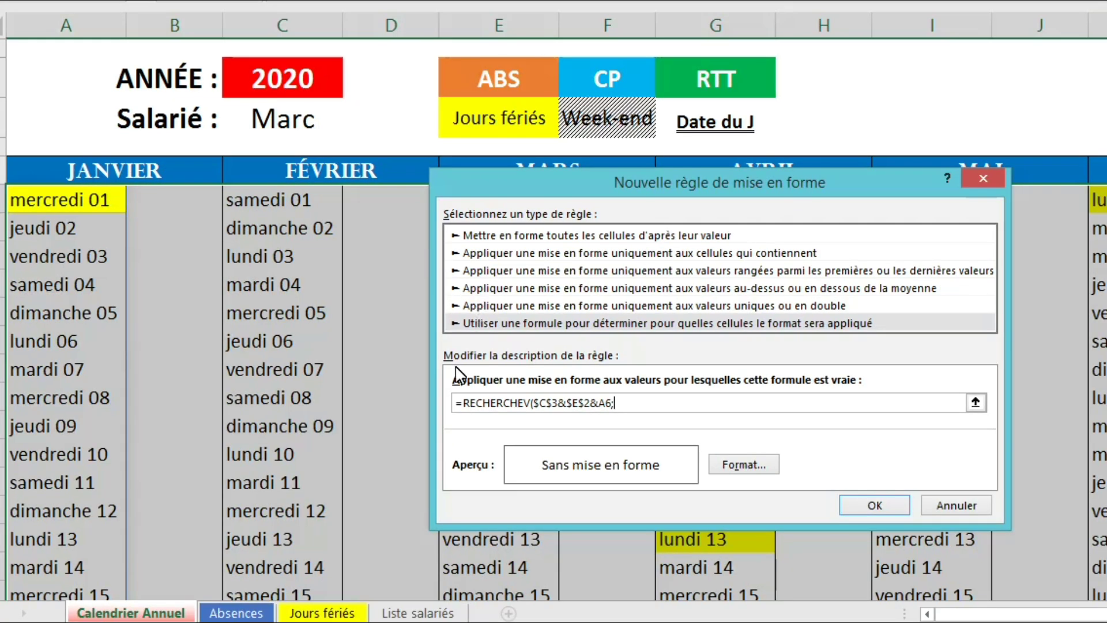
pyautogui.click(238, 613)
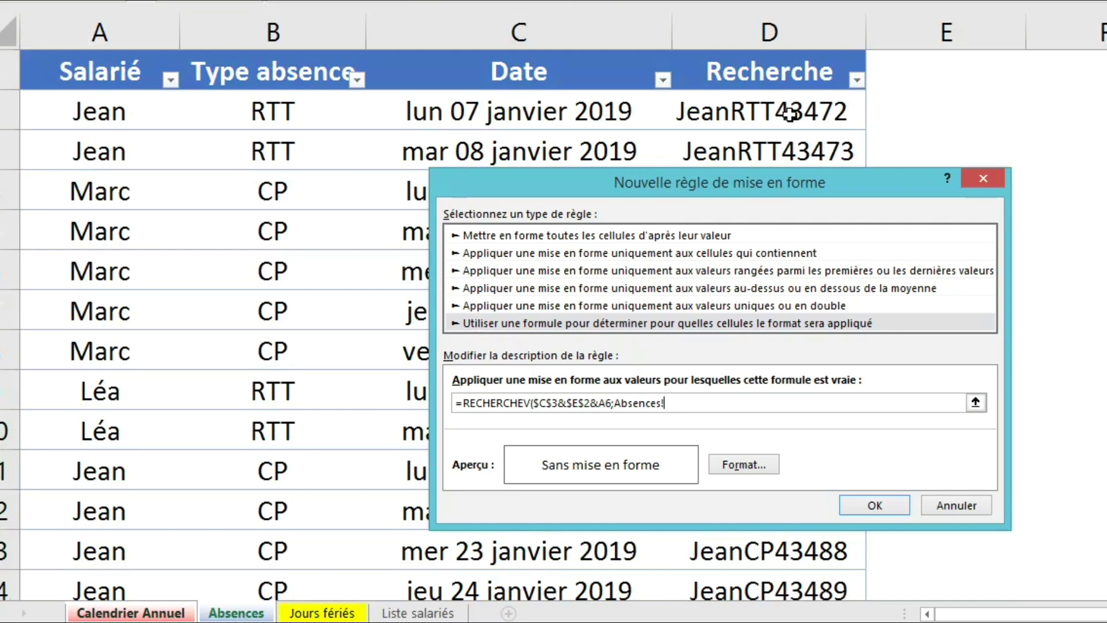
pyautogui.click(812, 50)
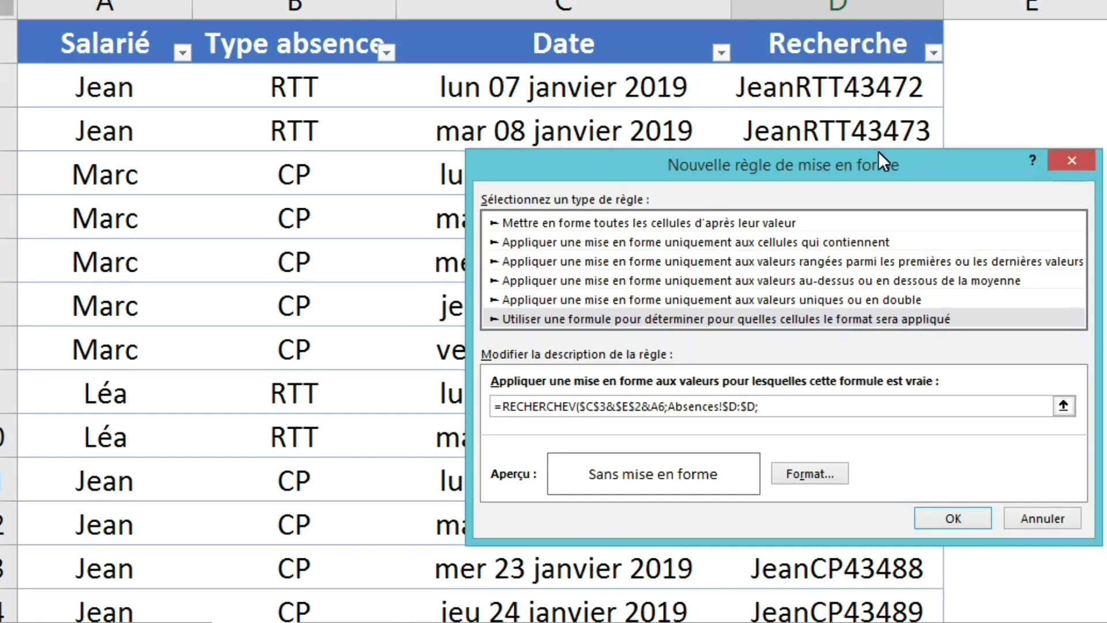
pyautogui.write(';1;0)')
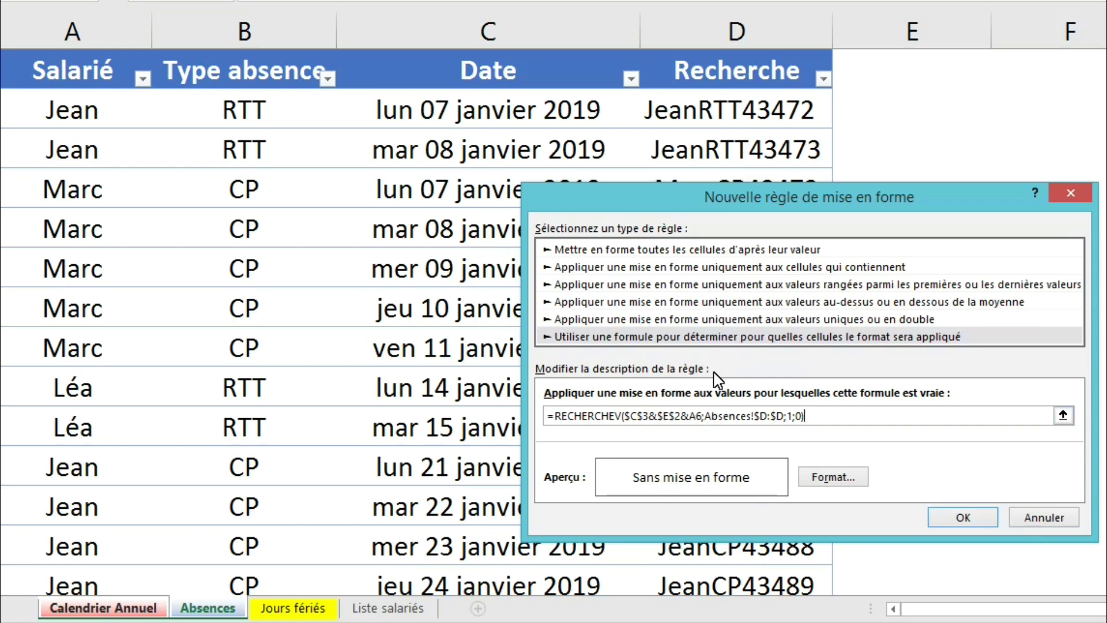
pyautogui.moveTo(713, 216); pyautogui.dragTo(696, 284)
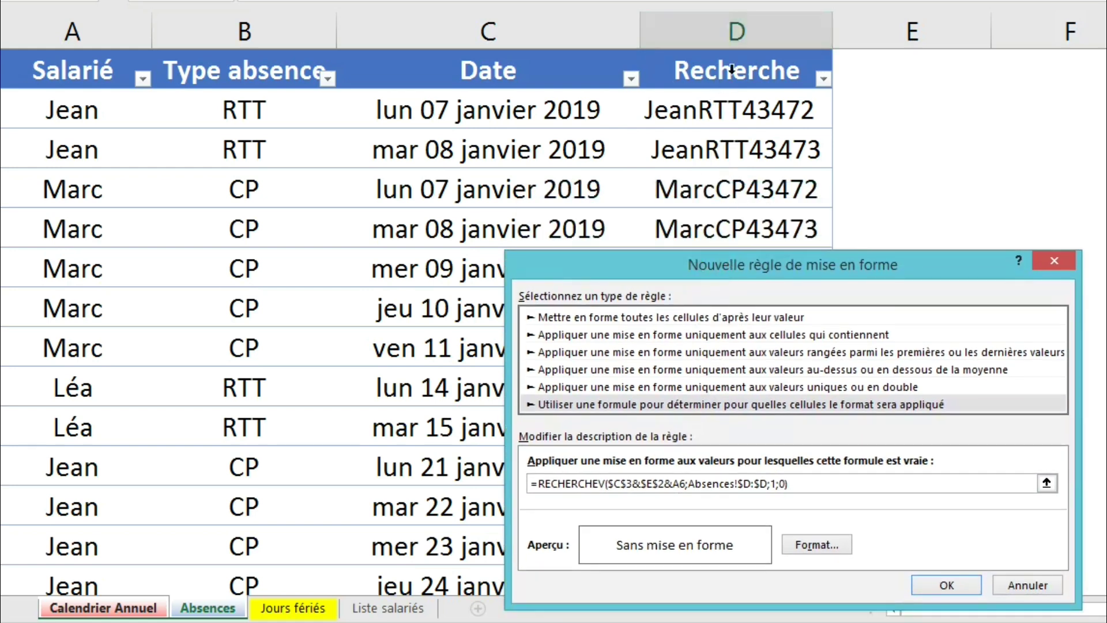
pyautogui.moveTo(752, 255); pyautogui.dragTo(787, 175)
# Compare the RECHERCHEV result with the copied key =$C$3&$E$2&A6, removing the stray 'Calendrier Annuel' sheet reference from the formula
pyautogui.write('=')
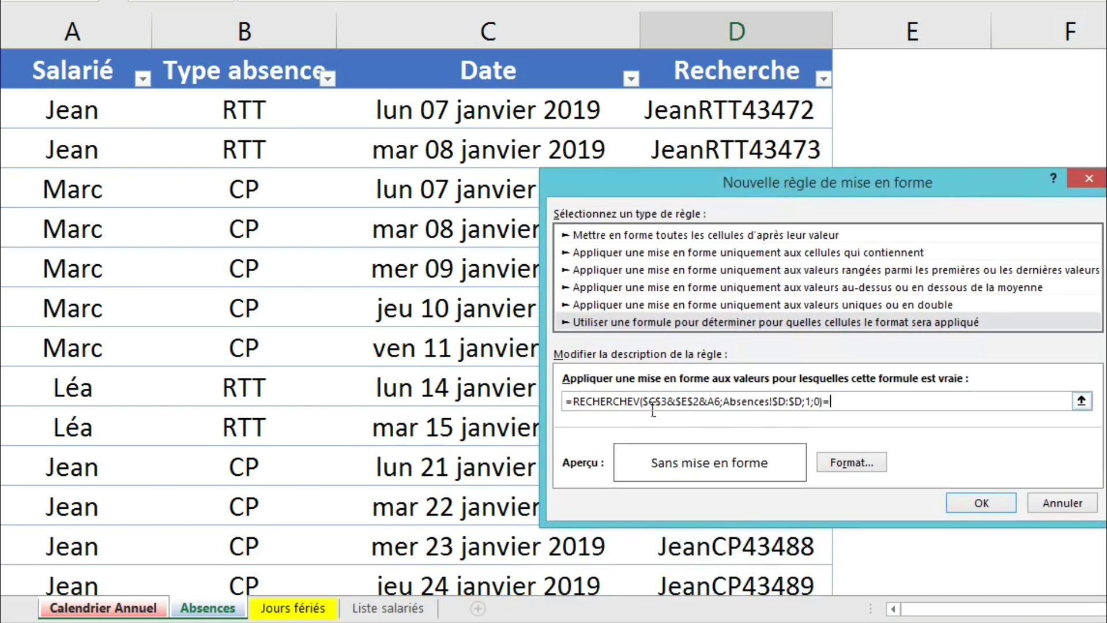
pyautogui.moveTo(642, 402); pyautogui.dragTo(730, 403)
pyautogui.hotkey('ctrl', 'c')
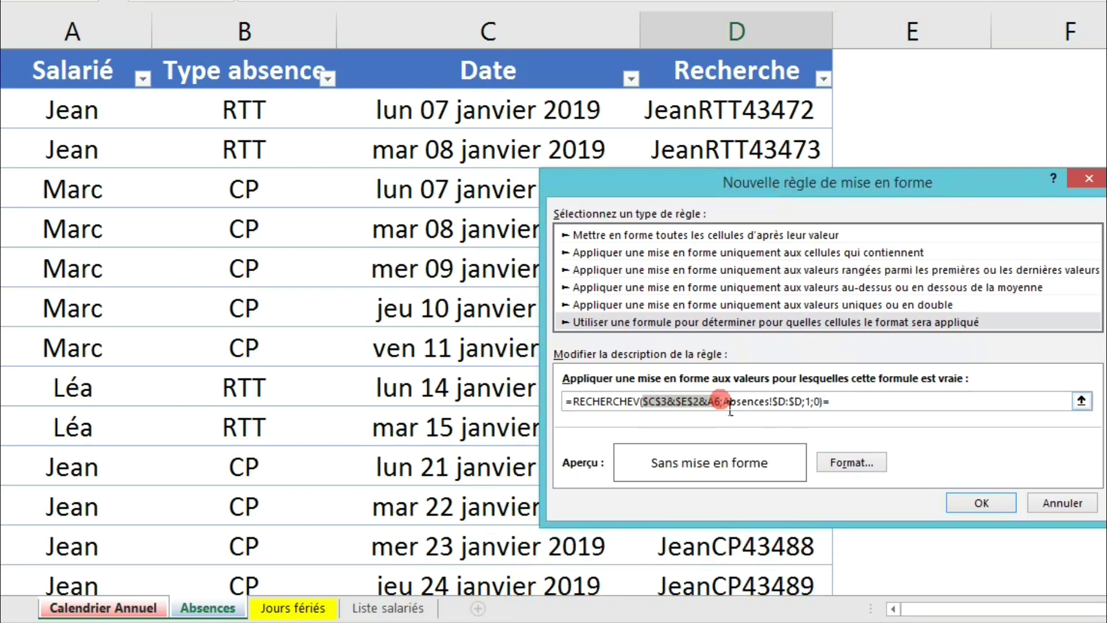
pyautogui.click(898, 408)
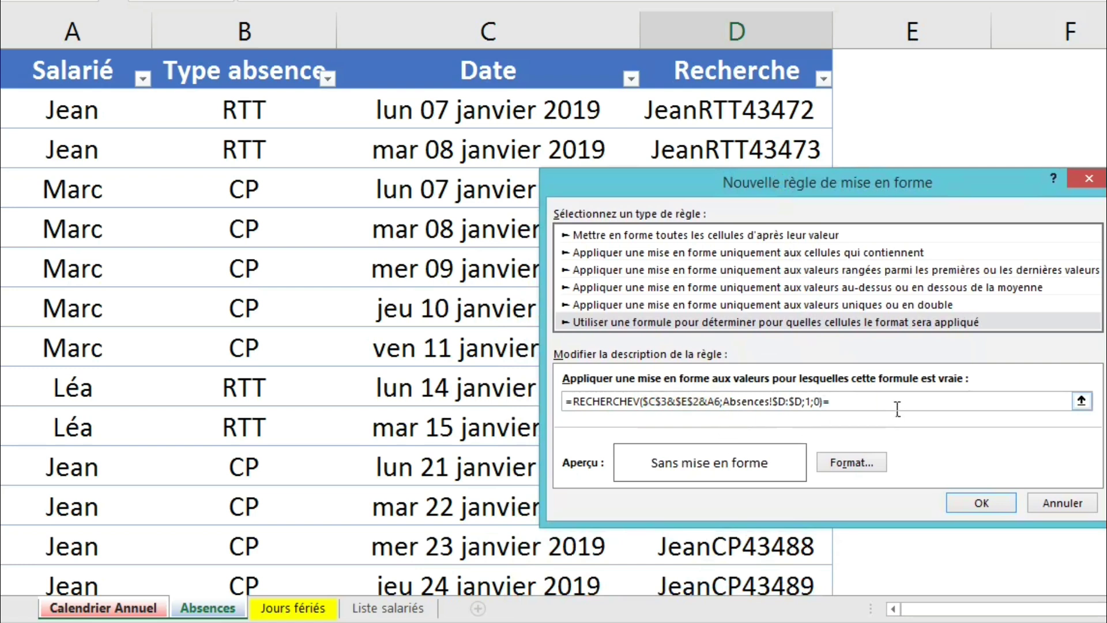
pyautogui.write('=')
pyautogui.hotkey('ctrl', 'v')
pyautogui.click(125, 615)
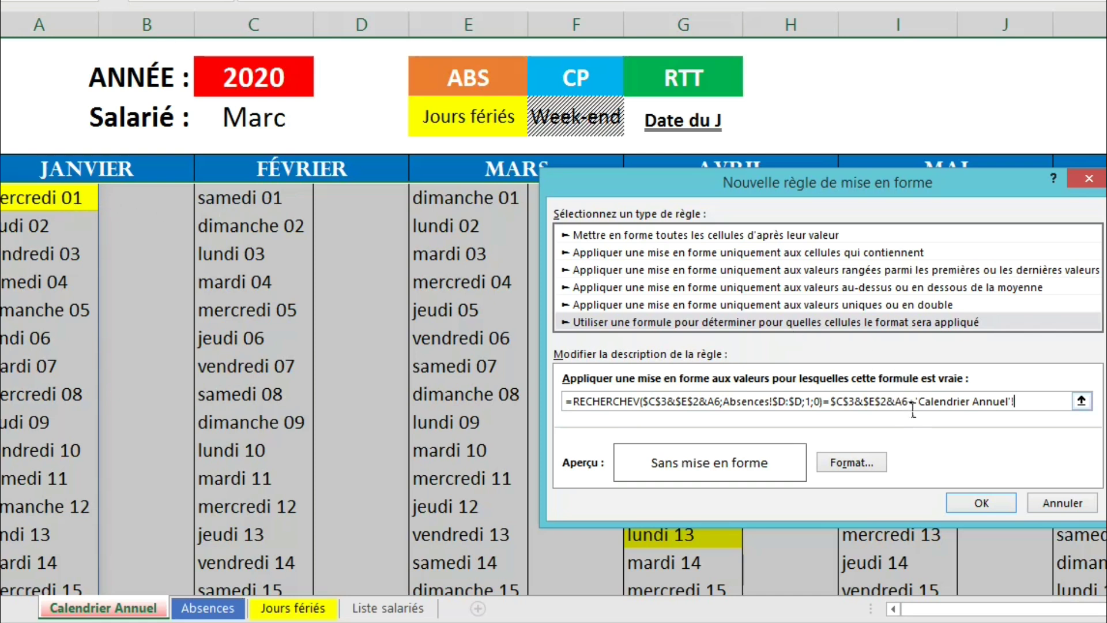
pyautogui.moveTo(919, 410); pyautogui.dragTo(1067, 408)
pyautogui.press('Delete')
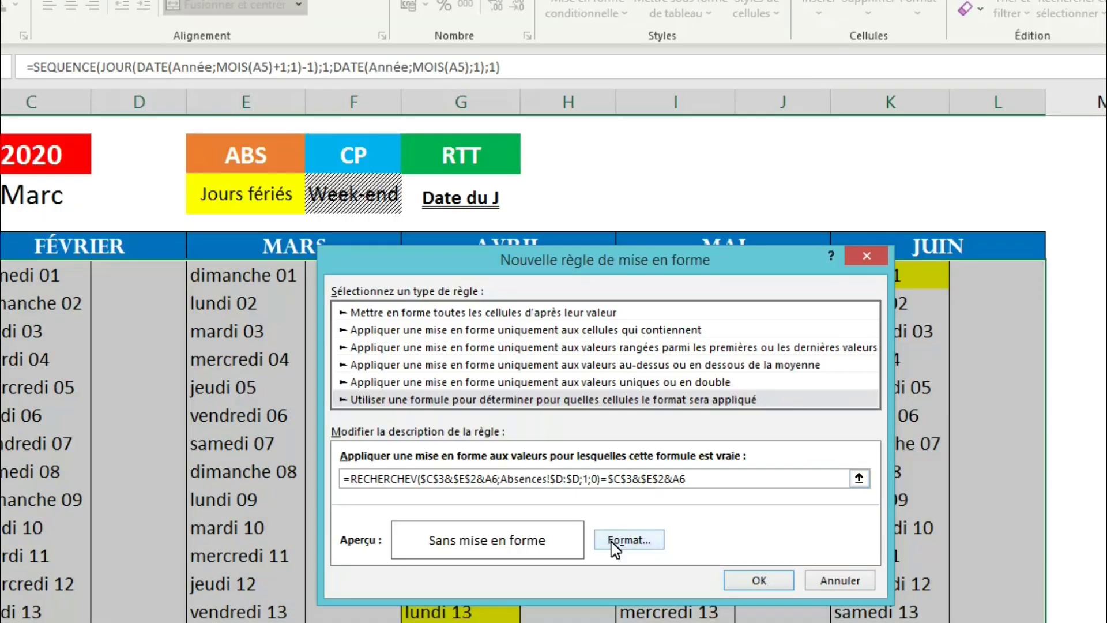
# Apply the ABS absence rule with an orange fill and close the Find and Replace search for 01/06/2020
pyautogui.click(842, 466)
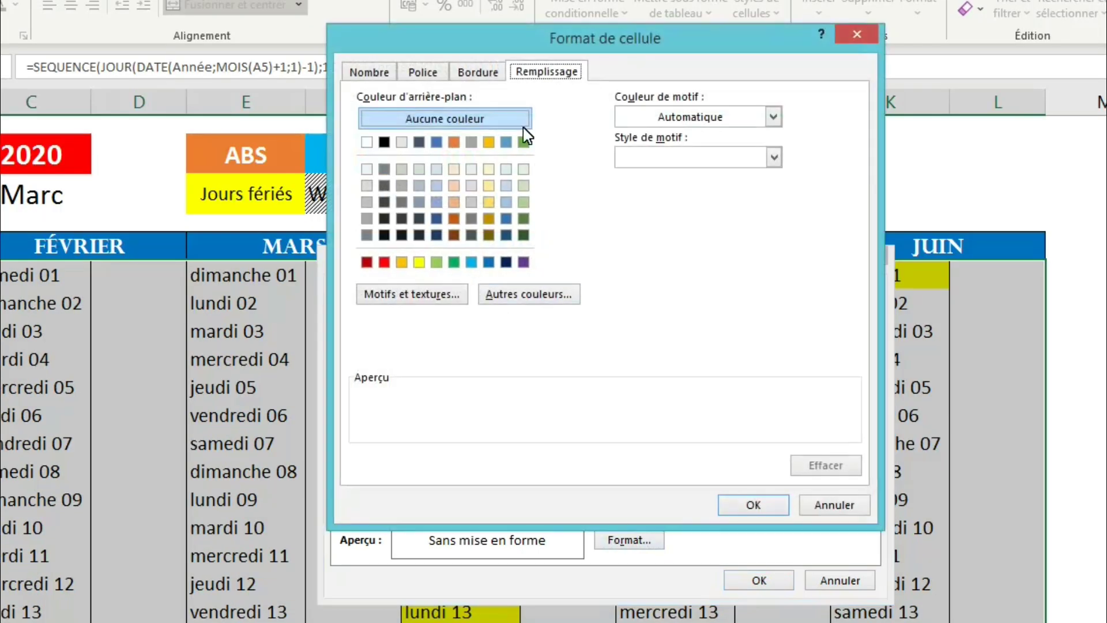
pyautogui.moveTo(576, 52); pyautogui.dragTo(678, 223)
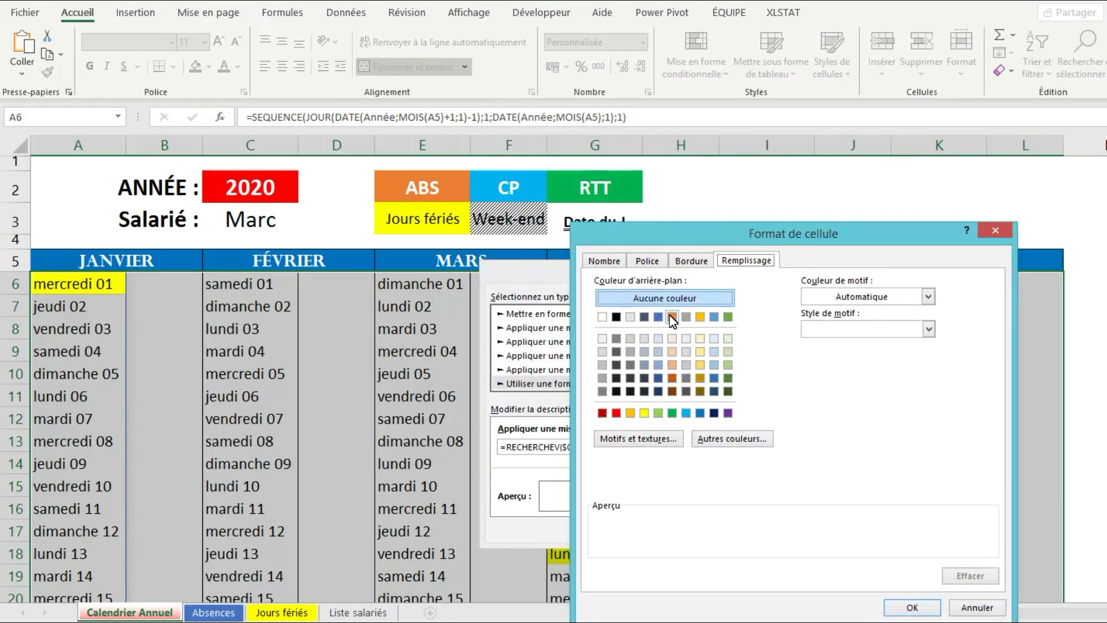
pyautogui.click(671, 316)
pyautogui.click(917, 606)
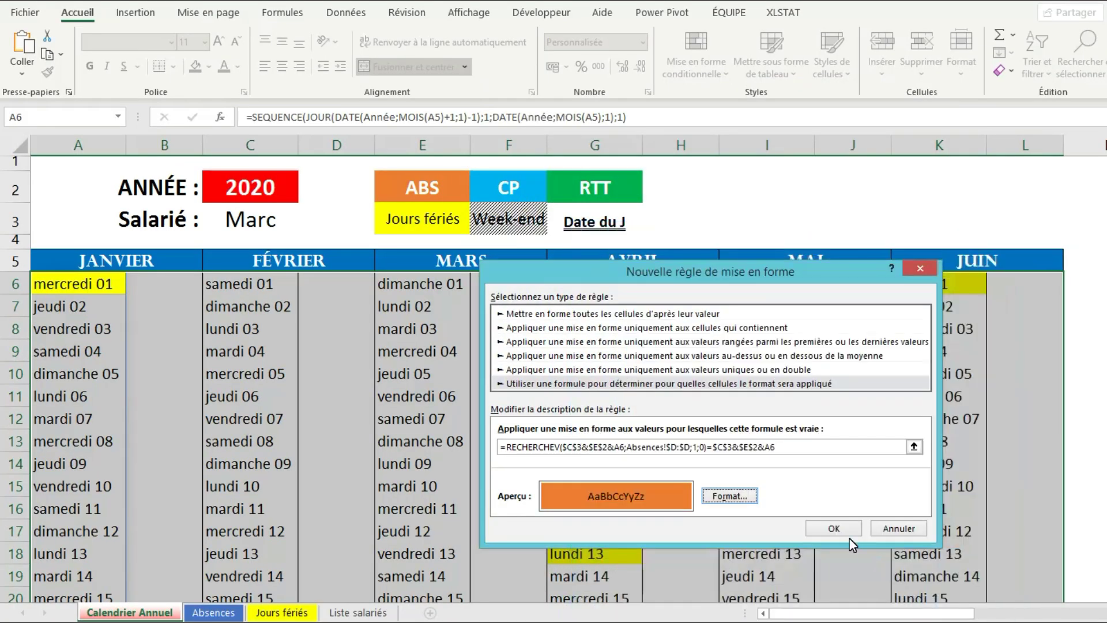
pyautogui.click(843, 531)
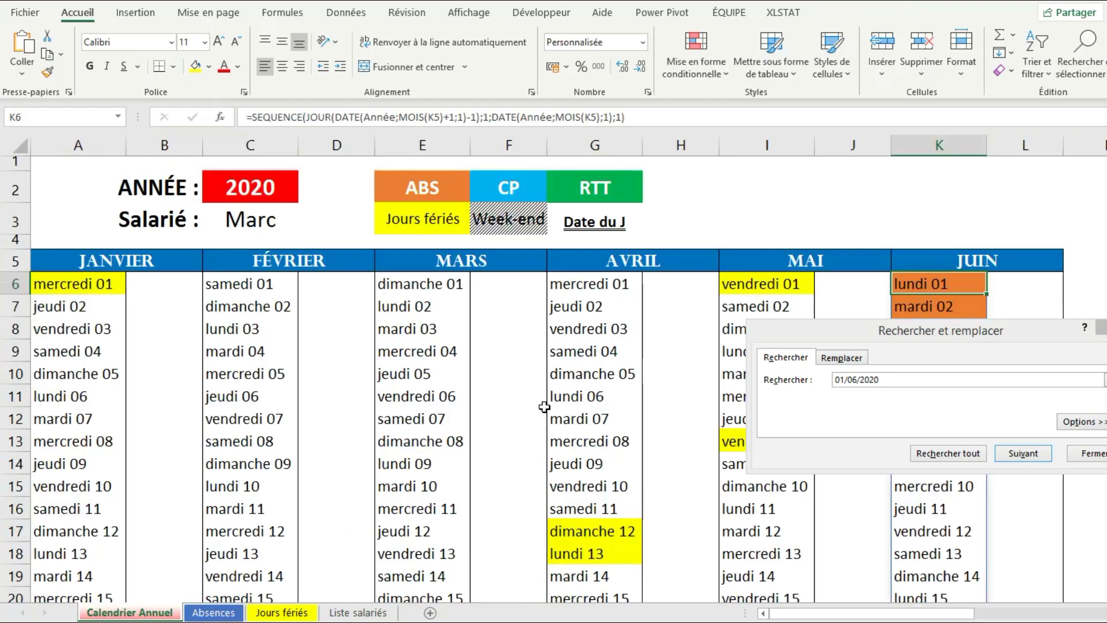
pyautogui.moveTo(962, 337); pyautogui.dragTo(531, 337)
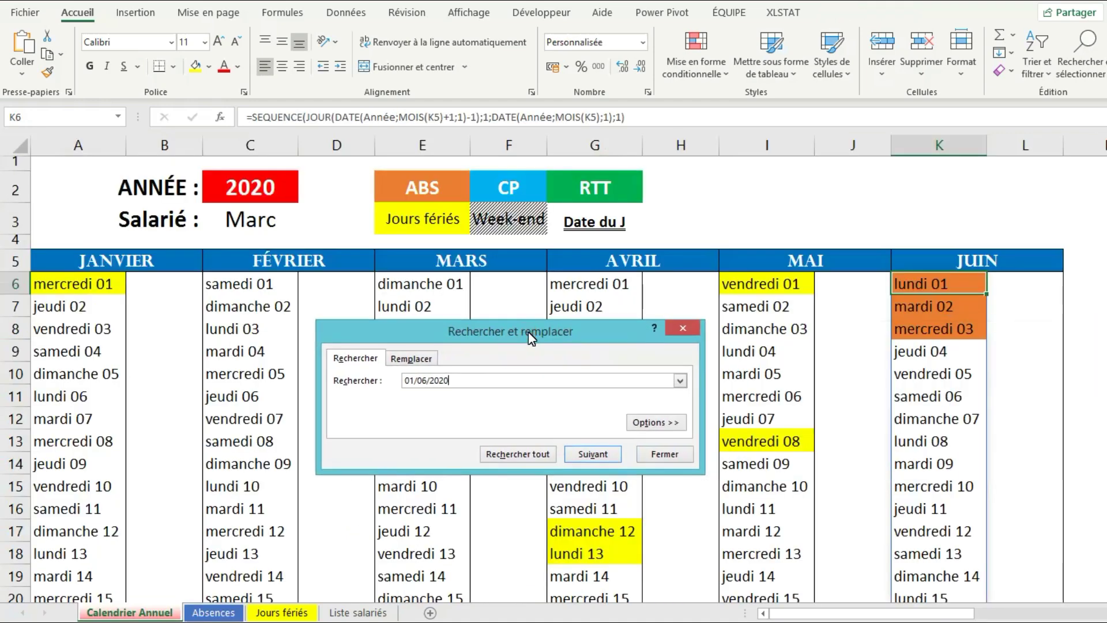
pyautogui.click(685, 329)
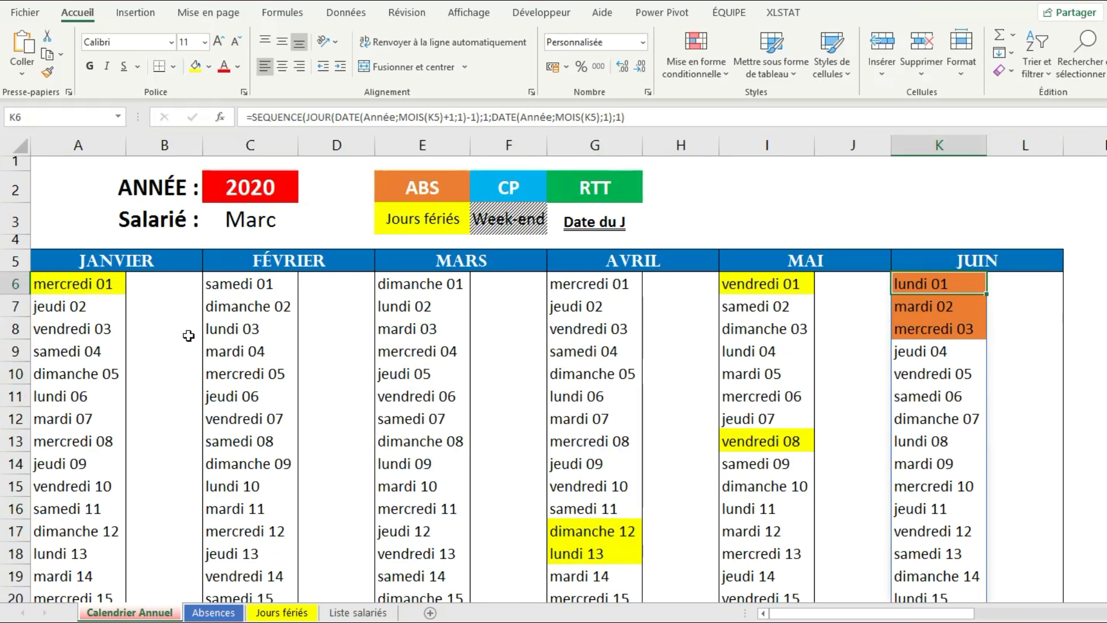
# Start a new formula-based conditional formatting rule on the calendar range A6:L68 for the CP absences
pyautogui.moveTo(98, 295); pyautogui.dragTo(993, 596)
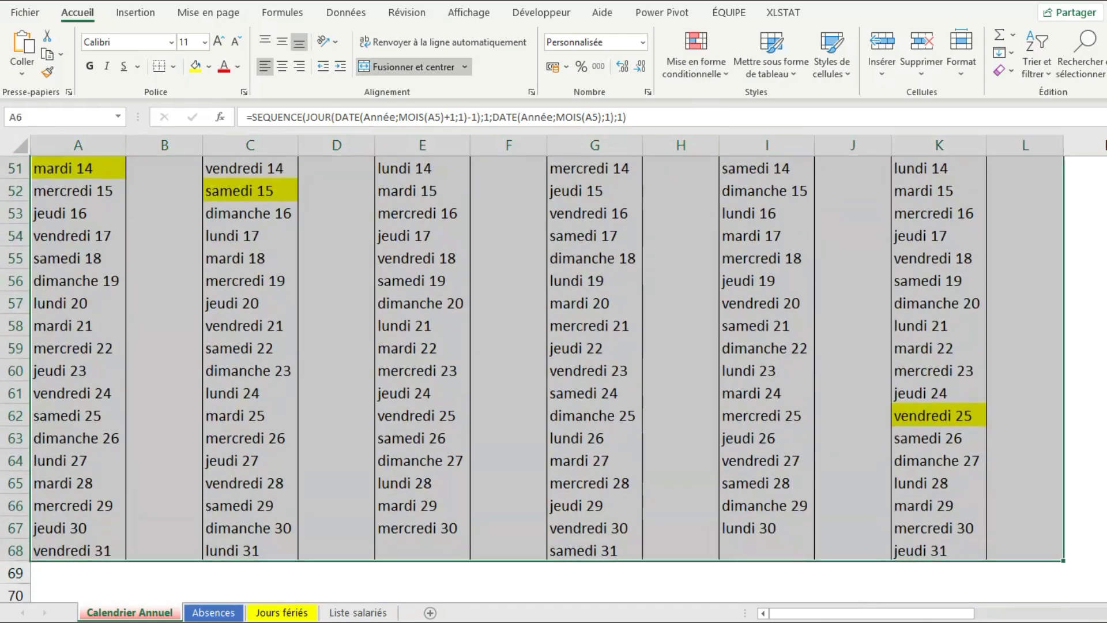
pyautogui.scroll(17, 148, 331)
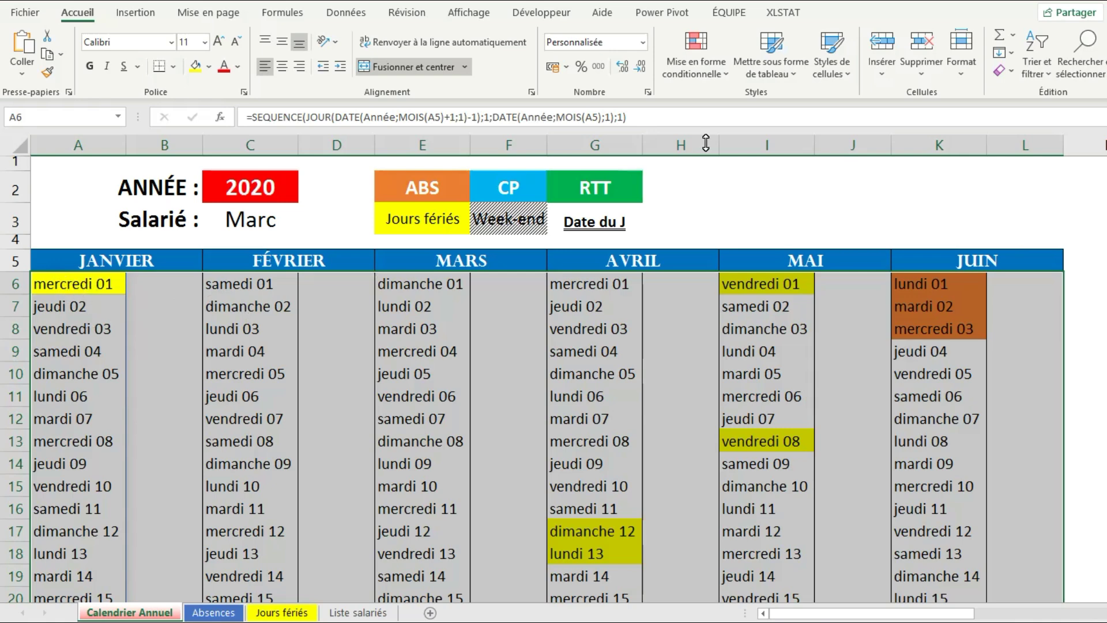
pyautogui.click(695, 74)
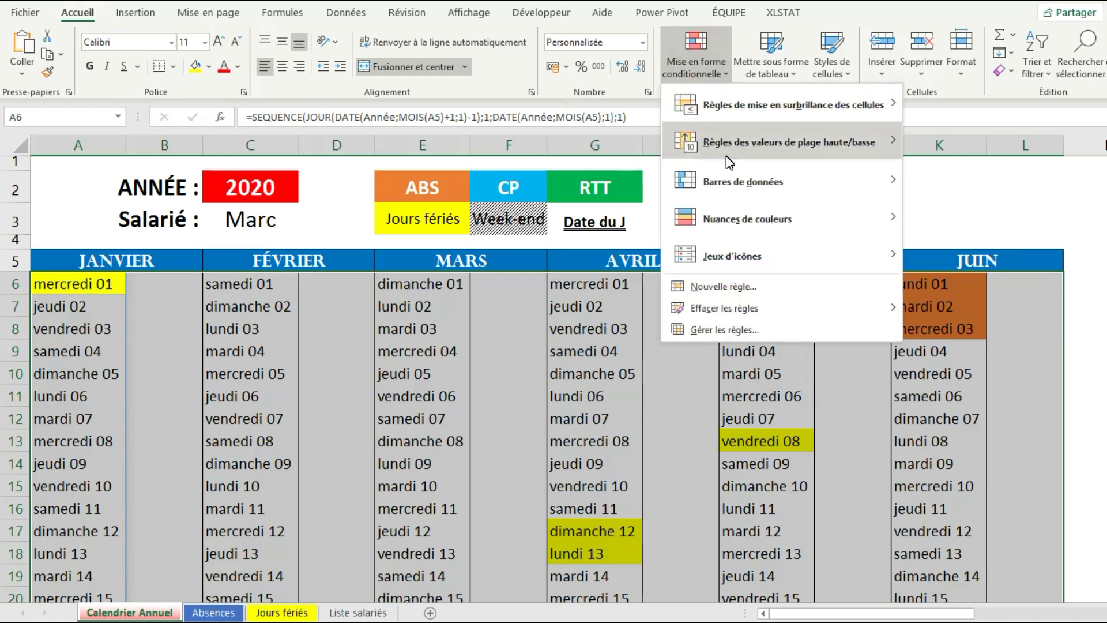
pyautogui.click(732, 286)
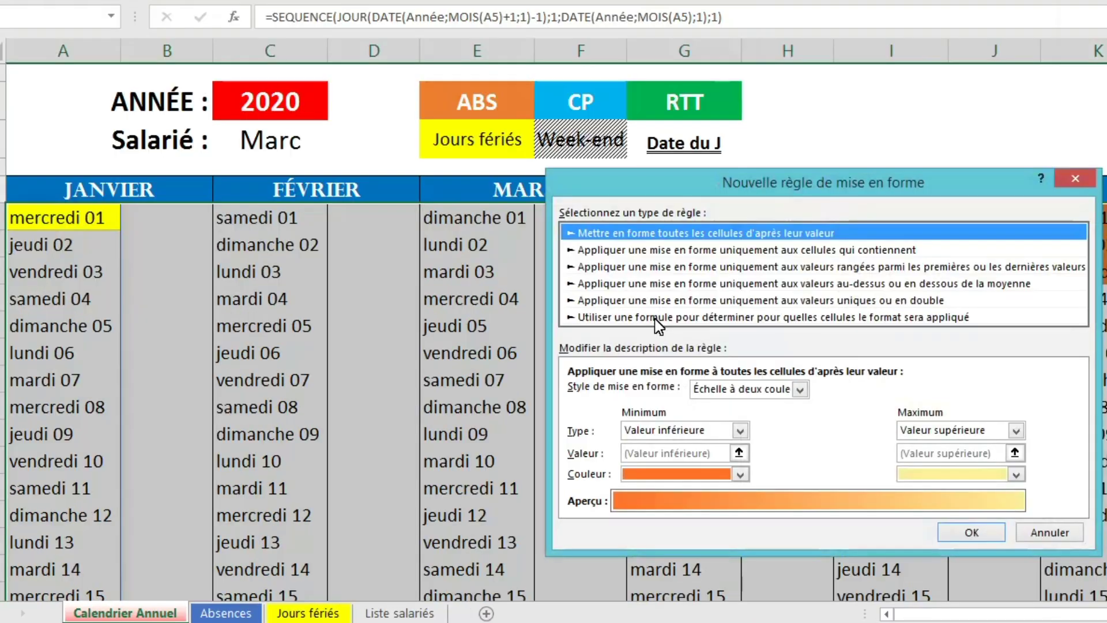
pyautogui.click(594, 368)
pyautogui.click(705, 395)
# Begin the rule formula with RECHERCHEV using the lookup key $C$3&$F$2&A6, with the date reference made relative
pyautogui.write('=RECHERC')
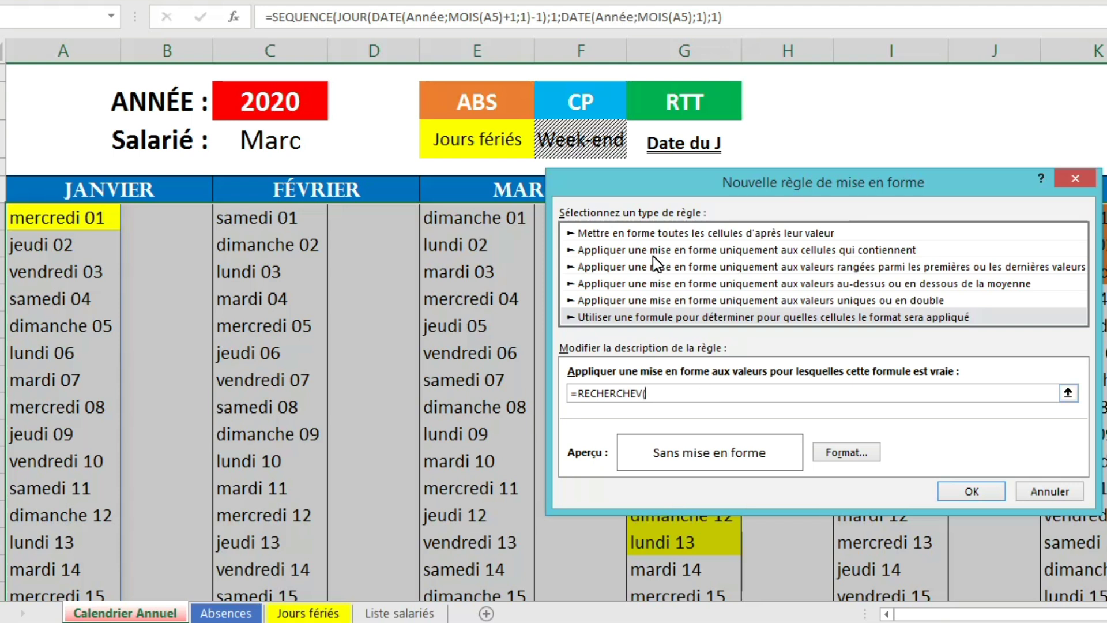
pyautogui.write('HEV(')
pyautogui.click(283, 144)
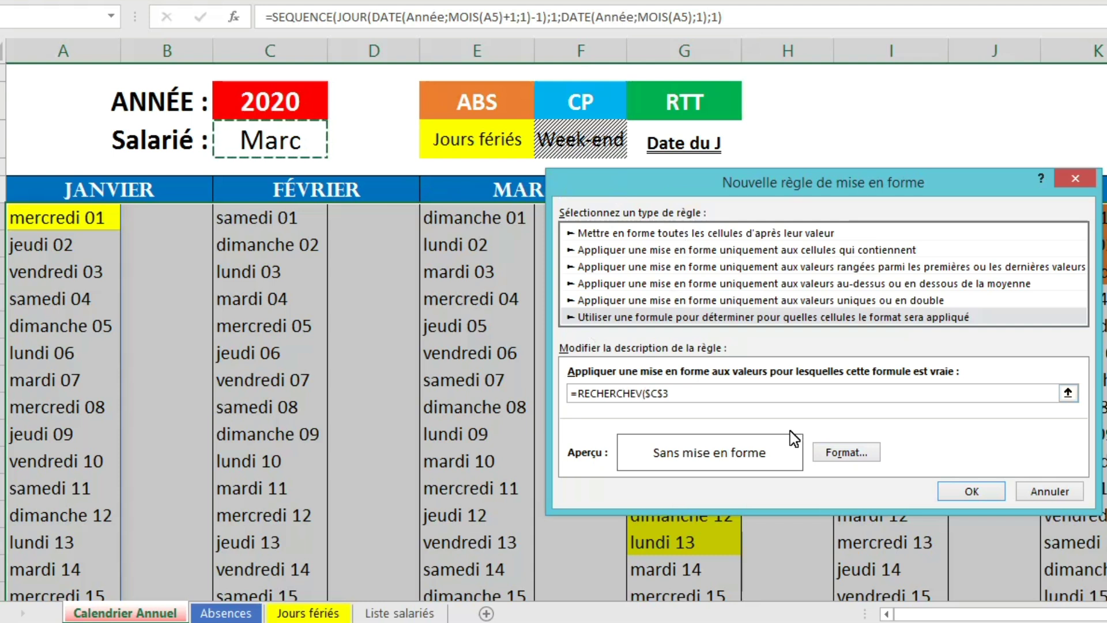
pyautogui.write('&')
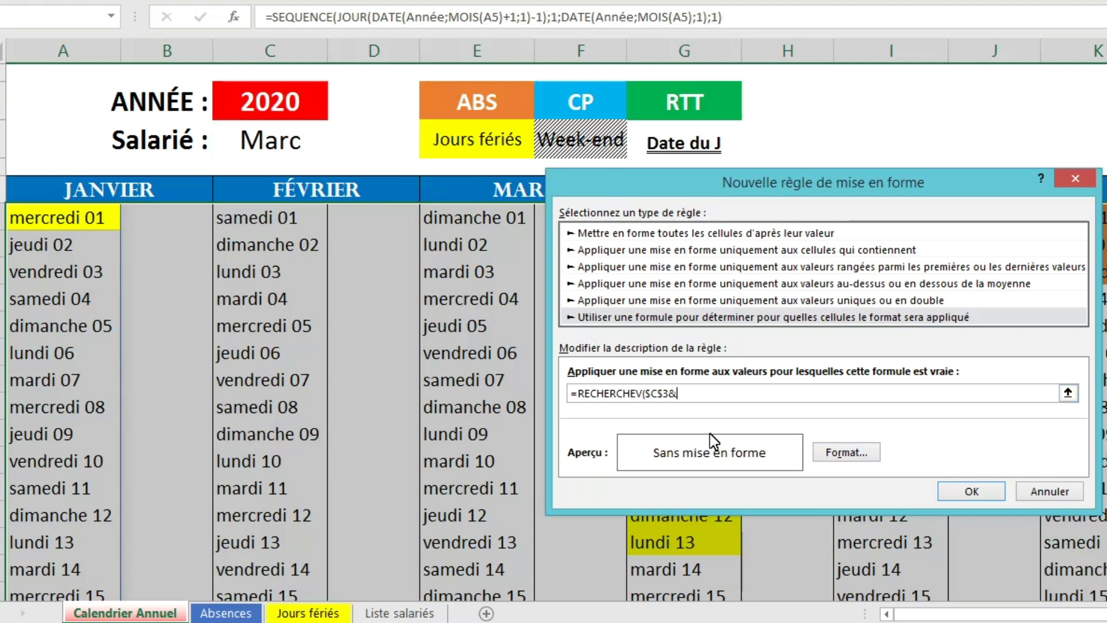
pyautogui.click(588, 105)
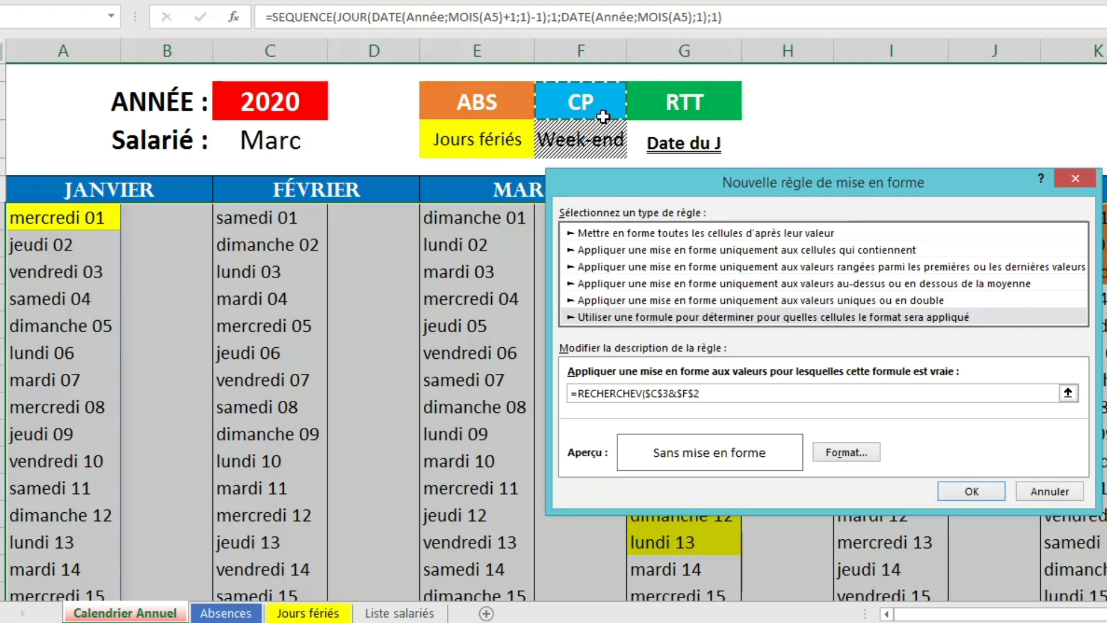
pyautogui.write('&')
pyautogui.click(60, 218)
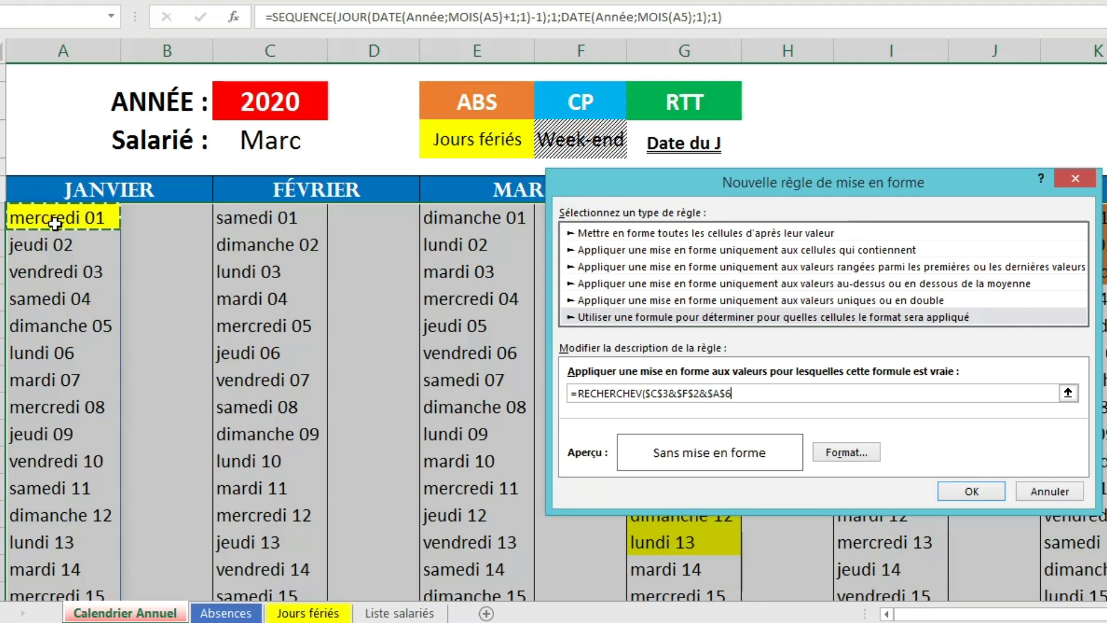
pyautogui.moveTo(708, 394); pyautogui.dragTo(751, 402)
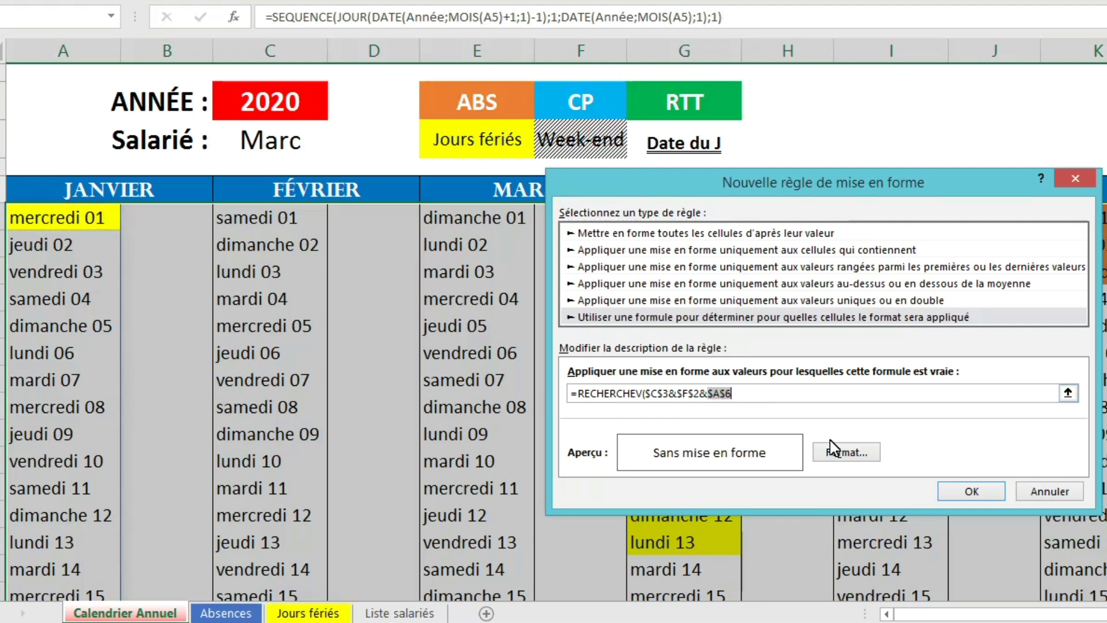
pyautogui.press('F4')
pyautogui.press('F4')
pyautogui.press('F4')
pyautogui.click(755, 396)
pyautogui.write(';')
# Complete the CP rule's RECHERCHEV with the Recherche column Absences!$D:$D, column index 1 and exact match 0, followed by an equals sign
pyautogui.click(245, 614)
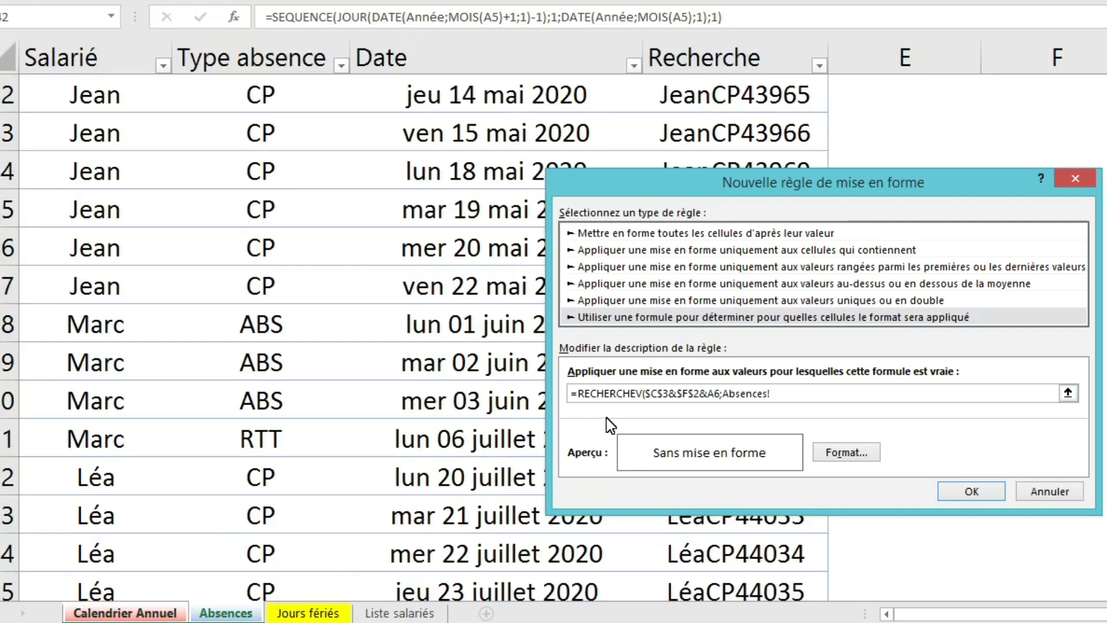
pyautogui.scroll(20, 423, 337)
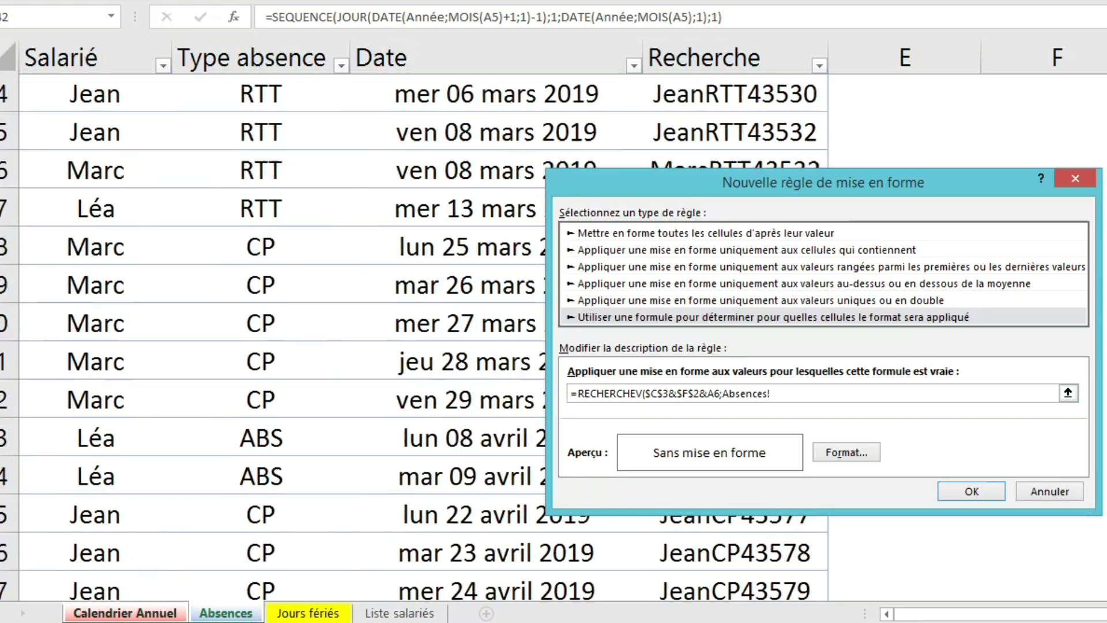
pyautogui.moveTo(920, 179); pyautogui.dragTo(1106, 150)
pyautogui.click(739, 64)
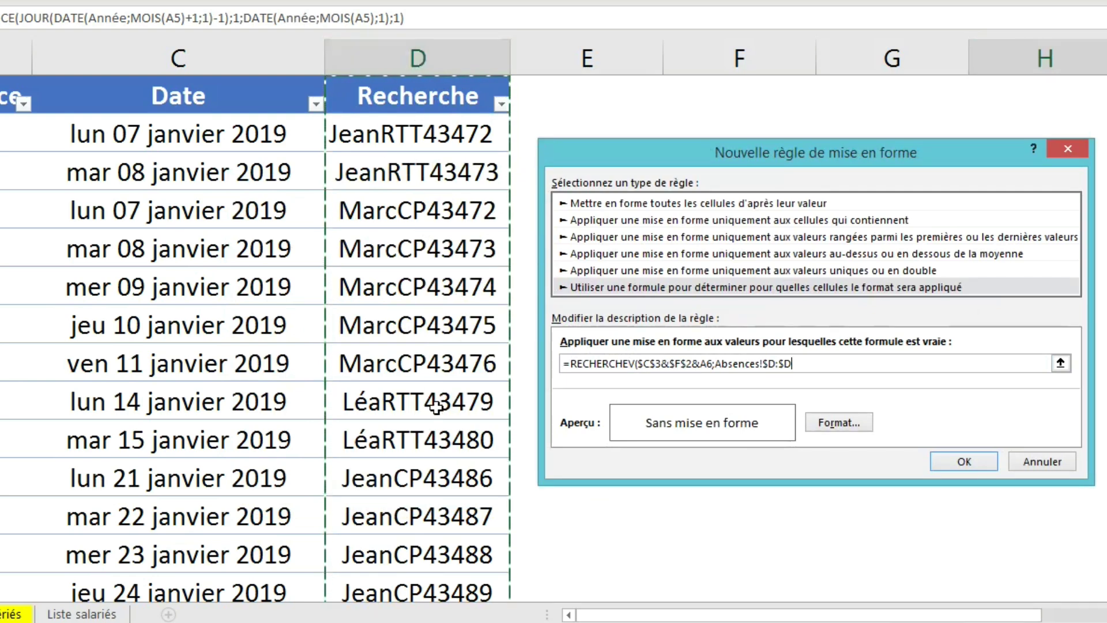
pyautogui.click(842, 368)
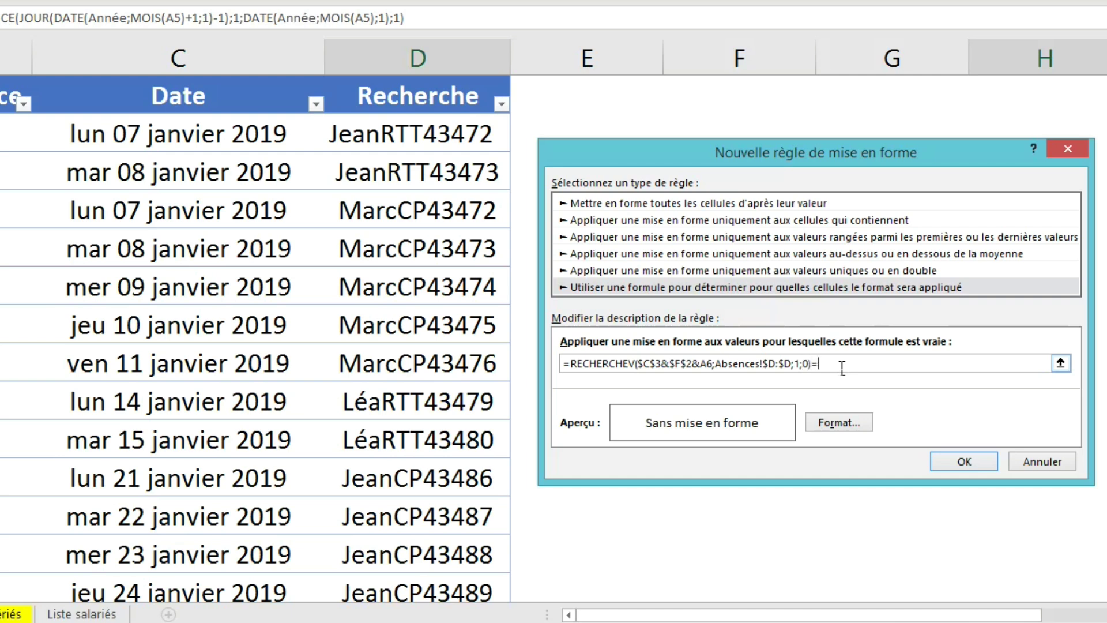
# Copy the lookup key $C$3&$F$2&A6 to the end of the formula as the value to compare with
pyautogui.moveTo(637, 364); pyautogui.dragTo(721, 374)
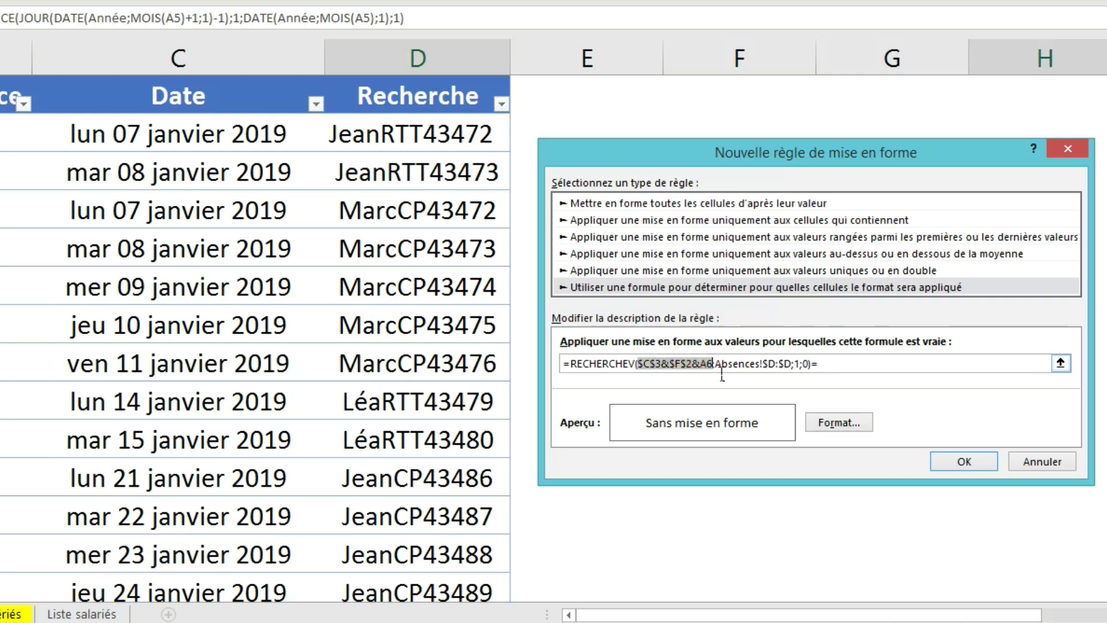
pyautogui.hotkey('ctrl', 'c')
pyautogui.click(861, 374)
pyautogui.hotkey('ctrl', 'v')
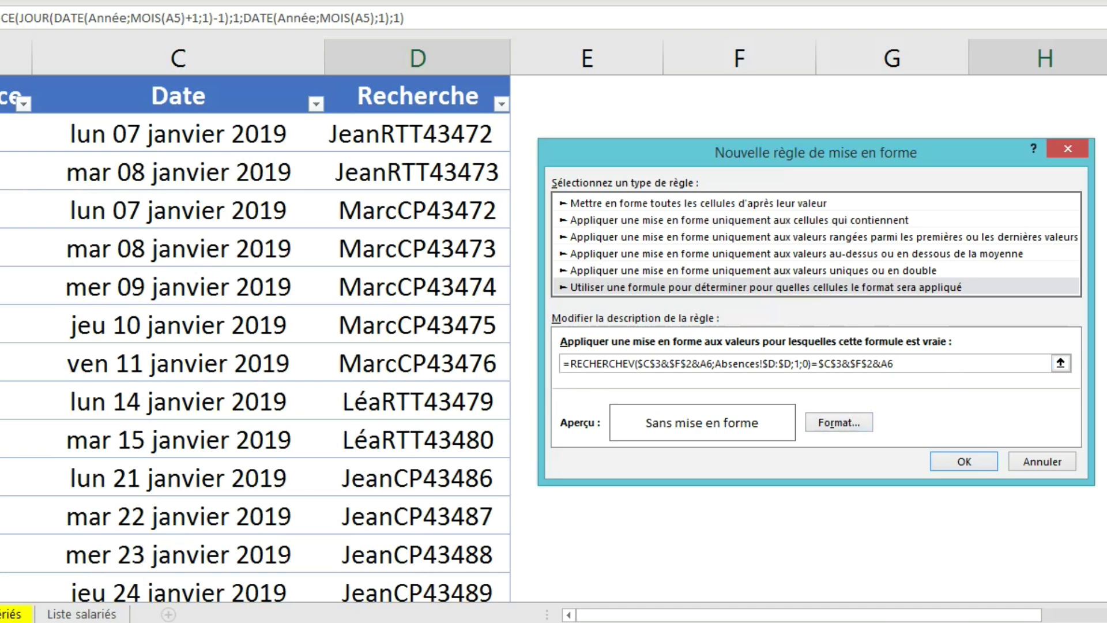
# Give the CP absence rule a light blue fill and apply it to the calendar
pyautogui.click(833, 424)
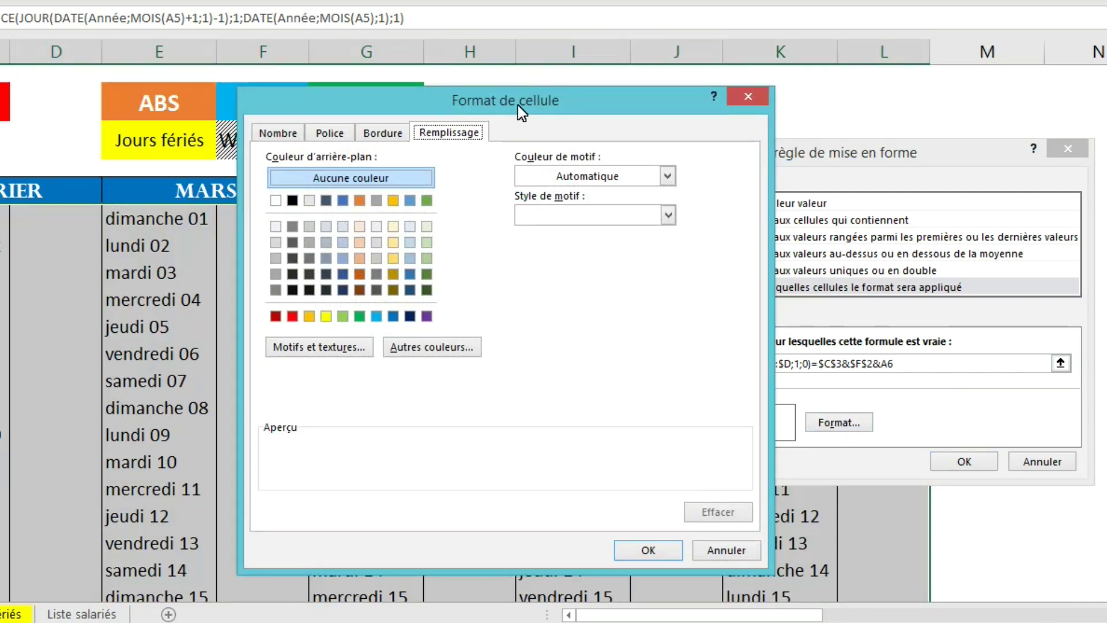
pyautogui.moveTo(518, 106); pyautogui.dragTo(390, 199)
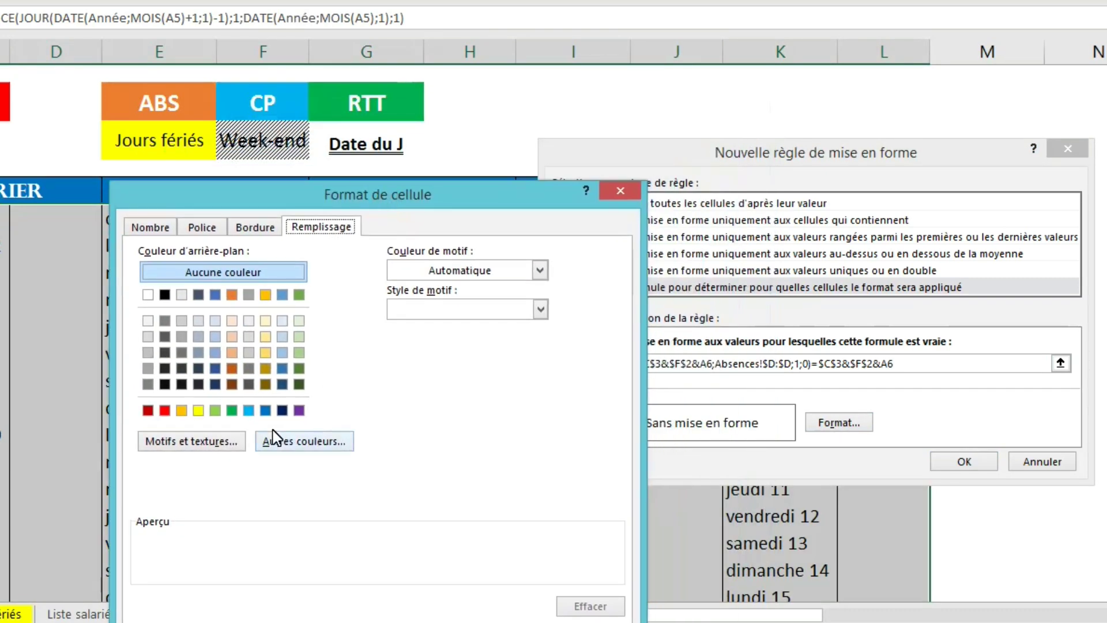
pyautogui.click(249, 410)
pyautogui.moveTo(513, 187); pyautogui.dragTo(847, 61)
pyautogui.click(930, 552)
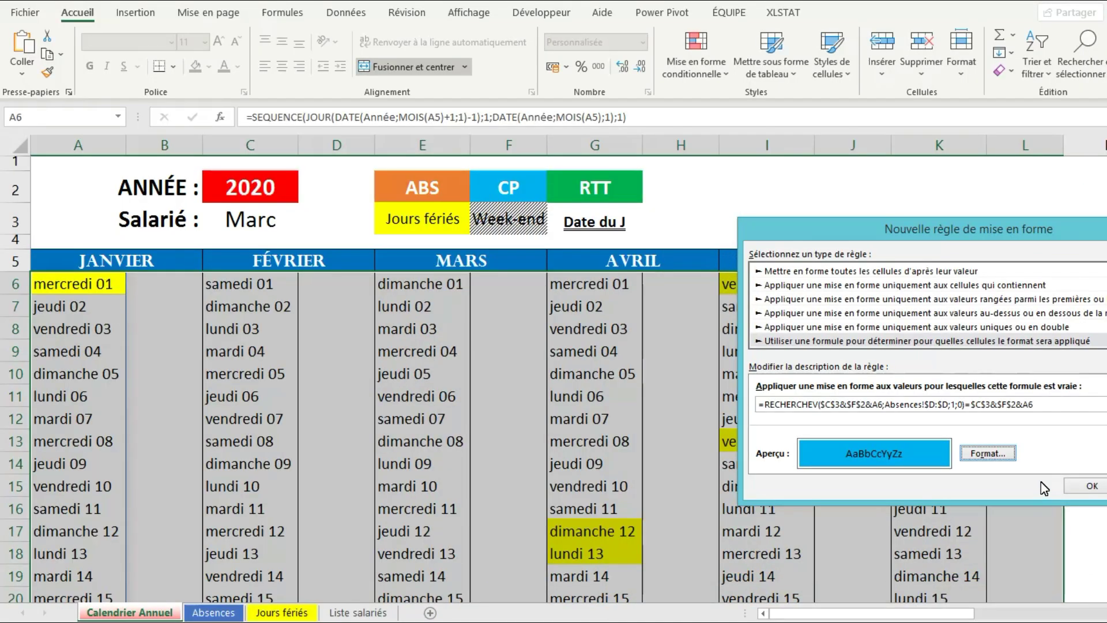
pyautogui.click(1091, 485)
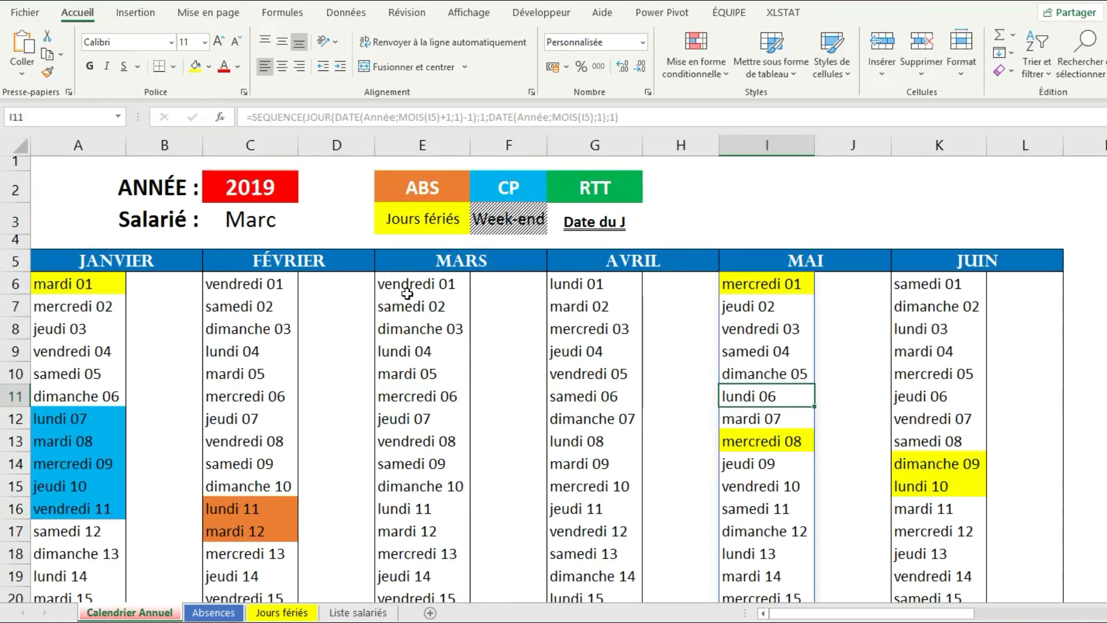
# Start another formula-based conditional formatting rule on the calendar range A6:L68 for the RTT absences
pyautogui.click(598, 196)
pyautogui.moveTo(61, 285); pyautogui.dragTo(1021, 560)
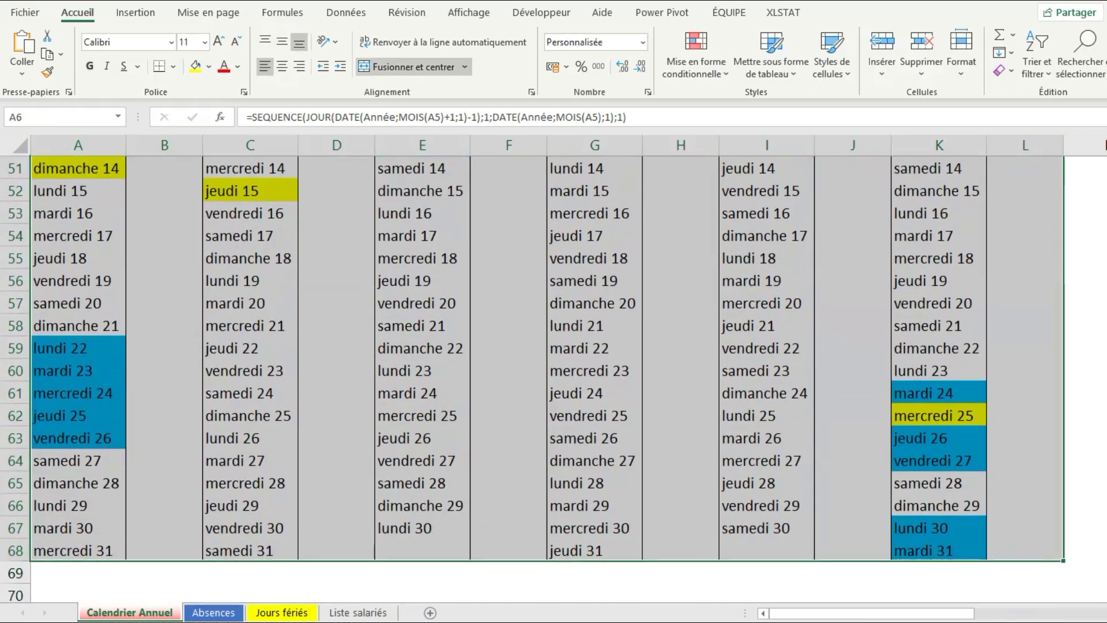
pyautogui.scroll(17, 547, 379)
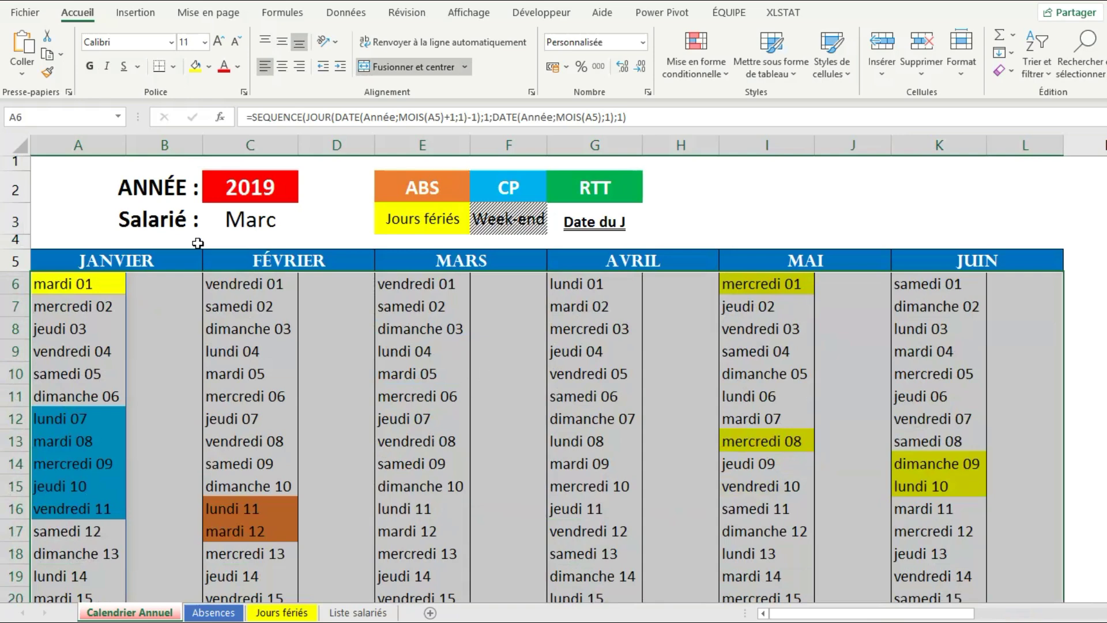
pyautogui.click(704, 75)
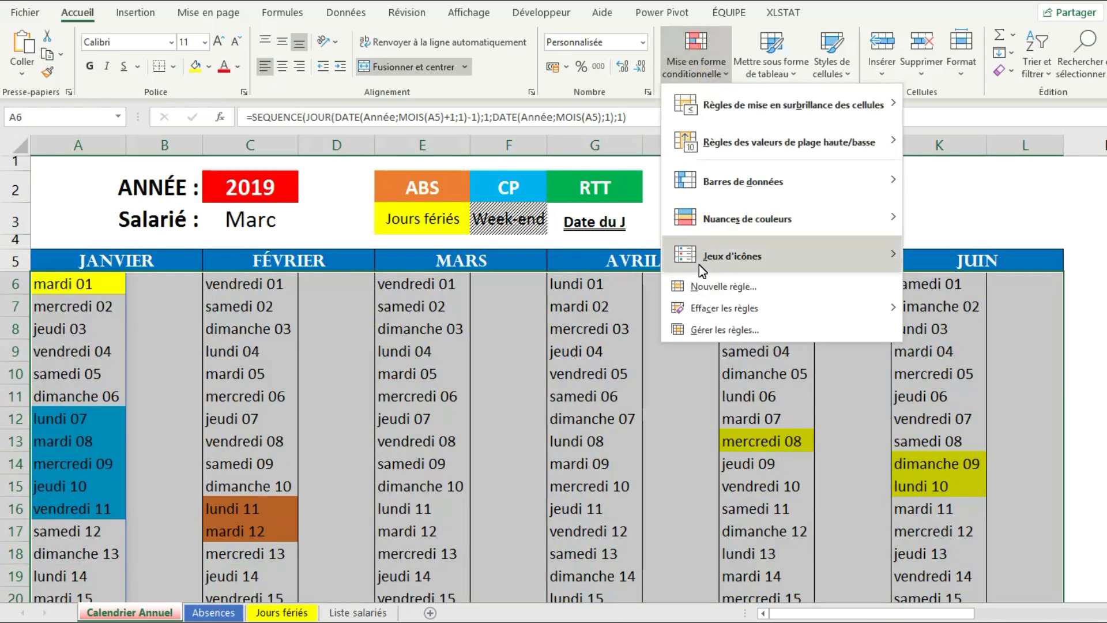
pyautogui.click(704, 284)
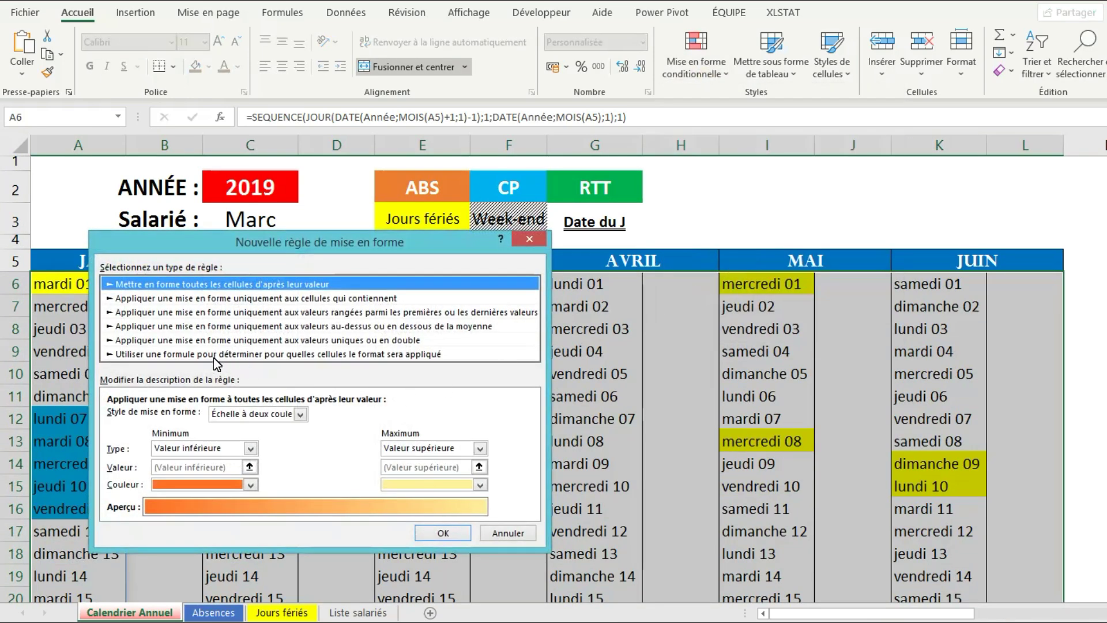
pyautogui.click(214, 355)
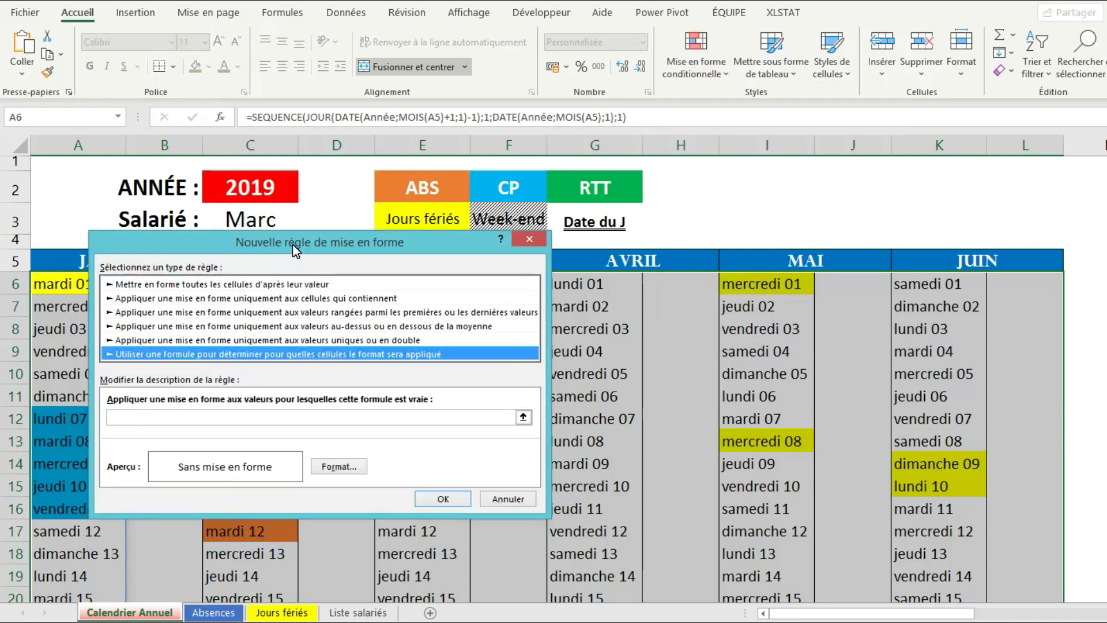
pyautogui.moveTo(295, 249); pyautogui.dragTo(765, 257)
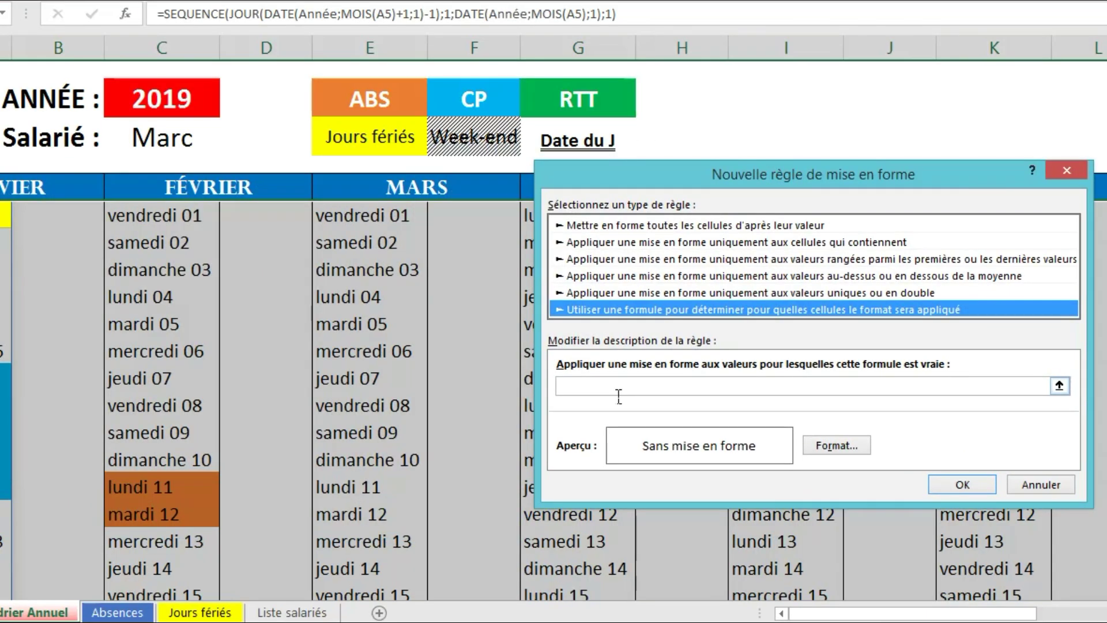
pyautogui.click(628, 430)
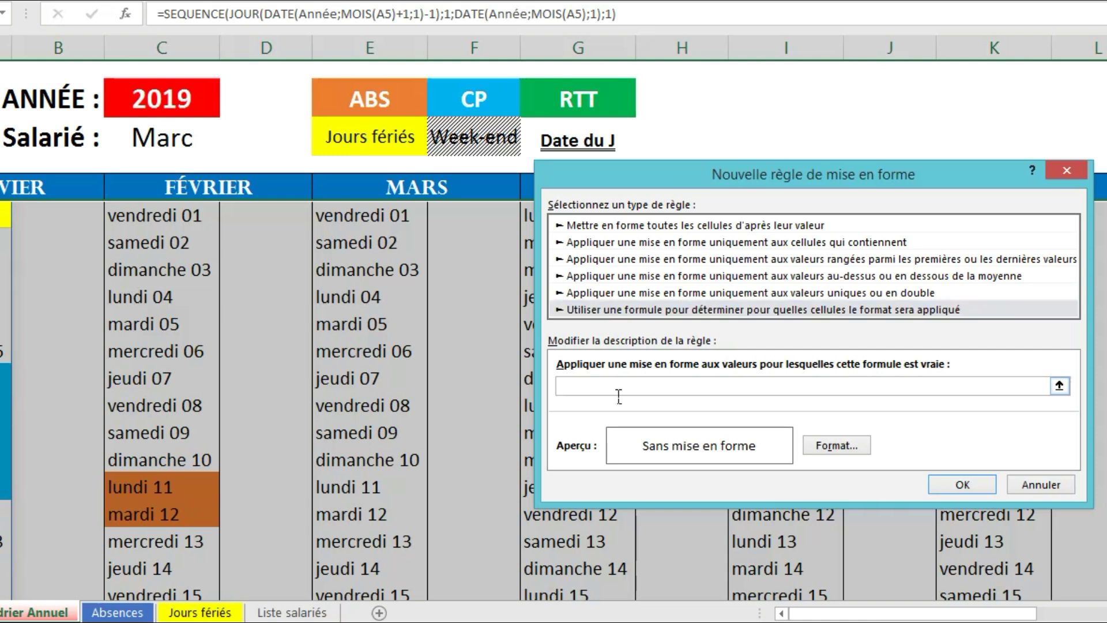
# Begin the RTT rule formula with RECHERCHEV using the lookup key $C$3&$G$2&A6, with the date reference made relative
pyautogui.write('=RECHERCHEV(')
pyautogui.click(167, 146)
pyautogui.write('&')
pyautogui.click(607, 106)
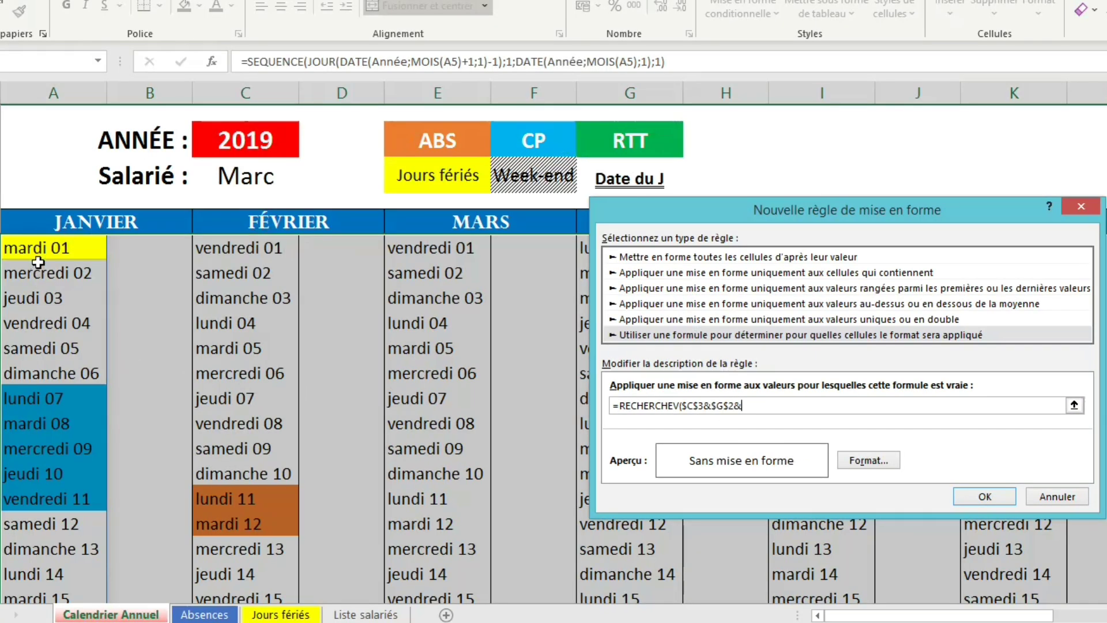
pyautogui.write('&')
pyautogui.click(5, 215)
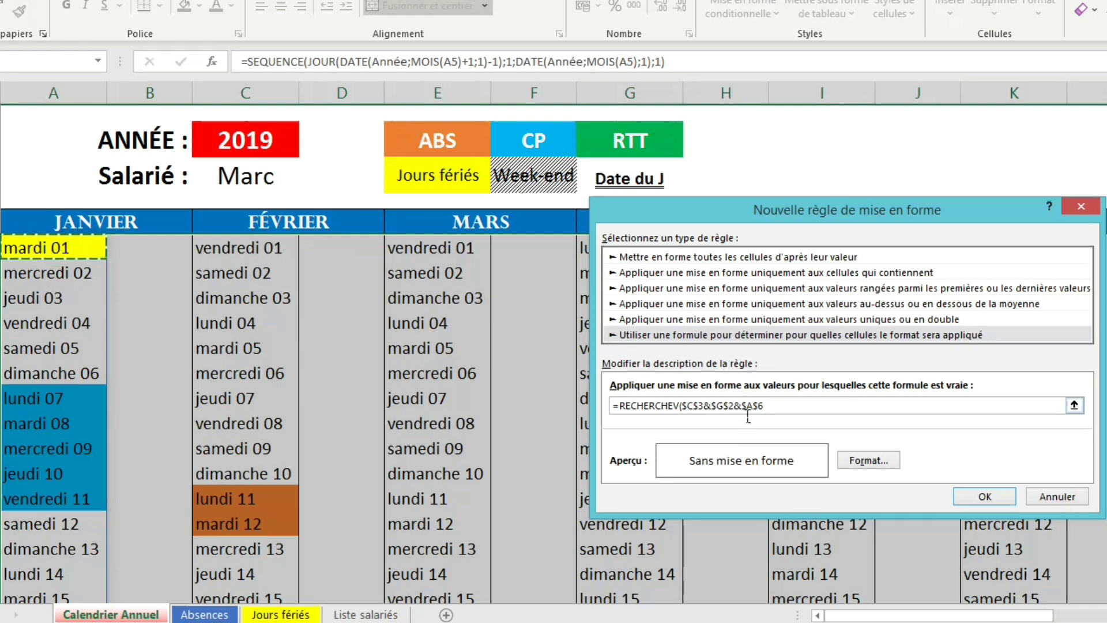
pyautogui.moveTo(742, 406); pyautogui.dragTo(773, 410)
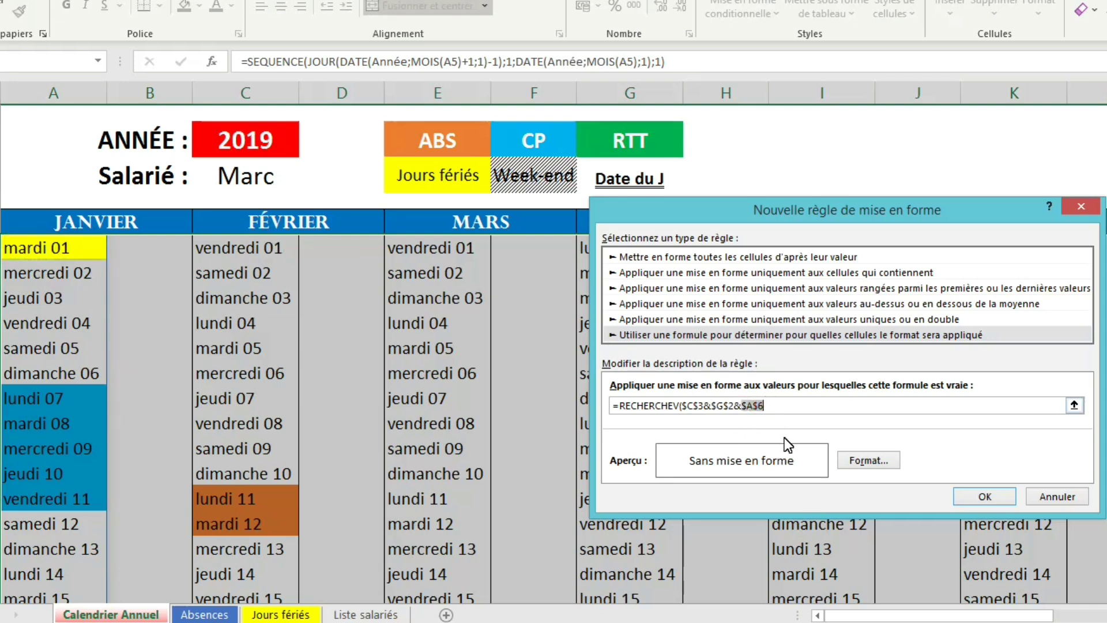
pyautogui.press('F4')
pyautogui.press('F4')
pyautogui.press('F4')
pyautogui.click(771, 406)
pyautogui.write(';')
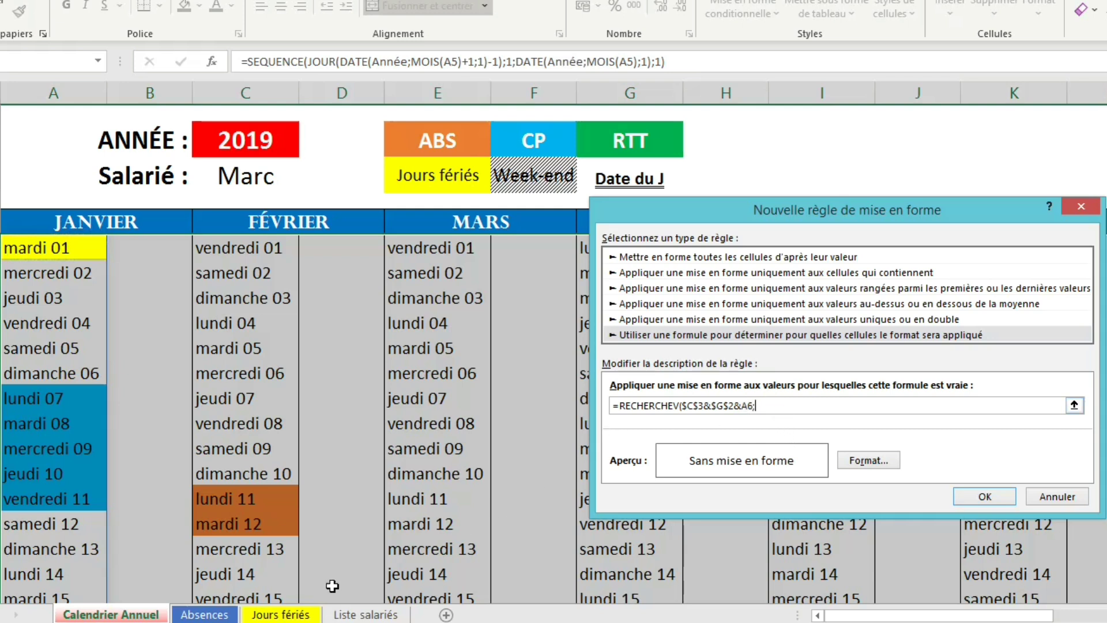
# Complete the RTT rule's RECHERCHEV with the Recherche column Absences!$D:$D, column index 1 and exact match 0, followed by an equals sign
pyautogui.click(218, 611)
pyautogui.moveTo(706, 219); pyautogui.dragTo(165, 228)
pyautogui.click(722, 109)
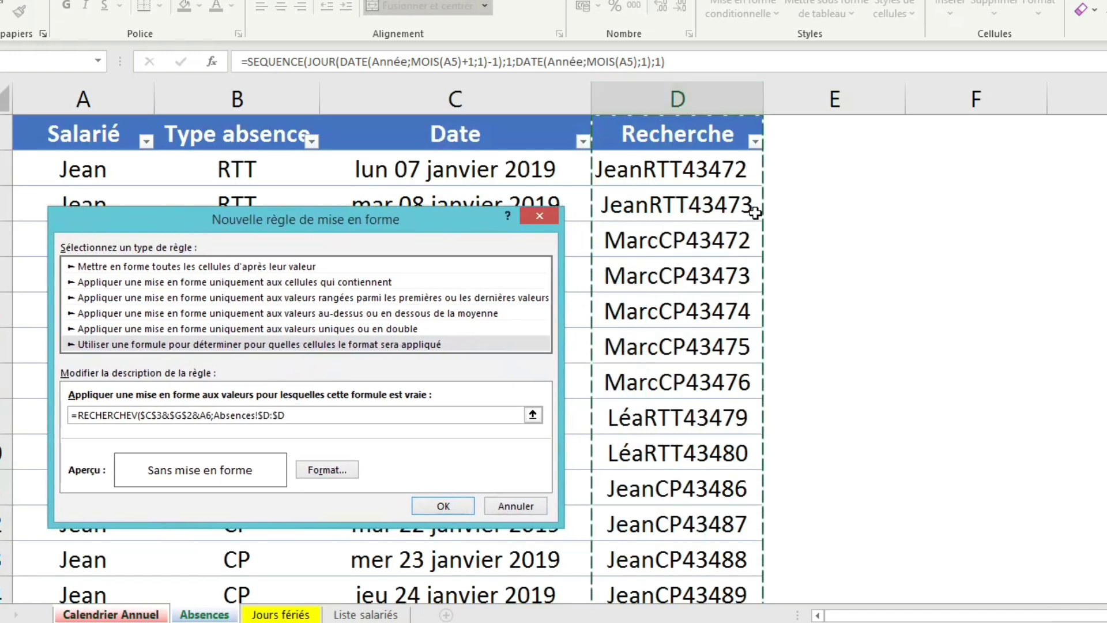
pyautogui.write(';1')
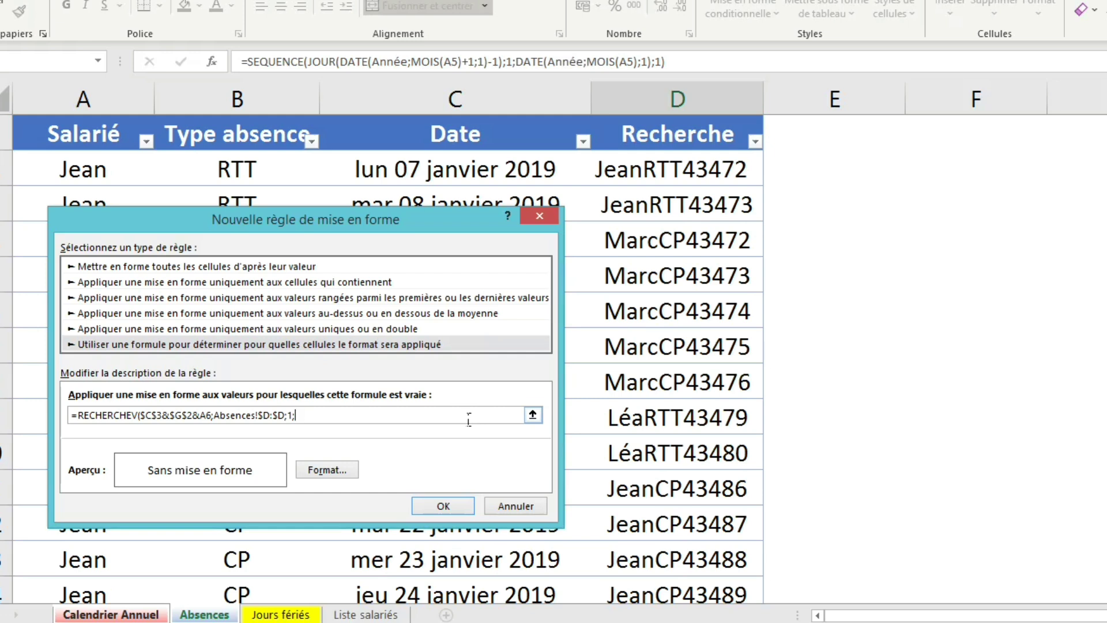
pyautogui.write(')=')
# Complete the RTT rule's formula by repeating the lookup key $C$3&$G$2&A6 after the equals sign
pyautogui.moveTo(141, 416); pyautogui.dragTo(209, 414)
pyautogui.hotkey('ctrl', 'c')
pyautogui.click(350, 416)
pyautogui.hotkey('ctrl', 'v')
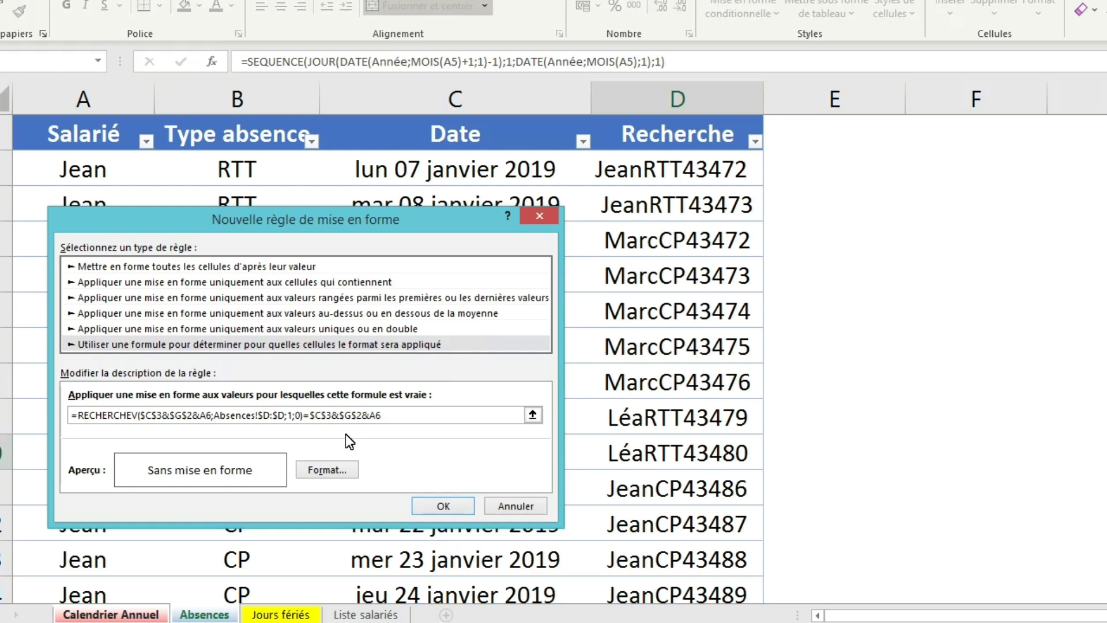
# Give the RTT absence rule a green fill and apply it to the calendar
pyautogui.click(345, 472)
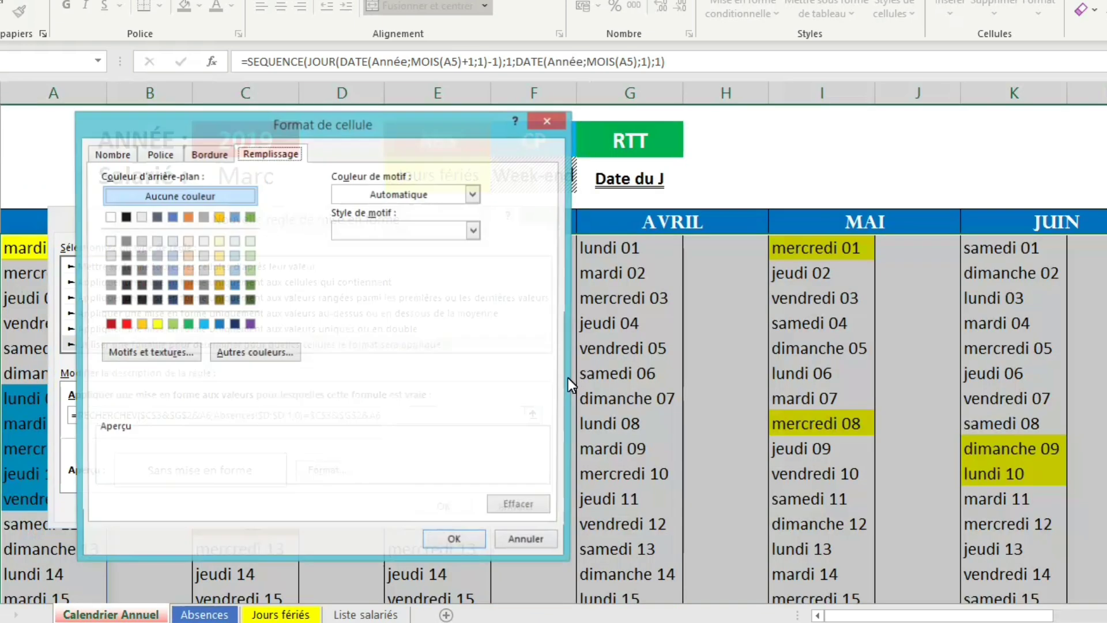
pyautogui.moveTo(435, 131); pyautogui.dragTo(974, 212)
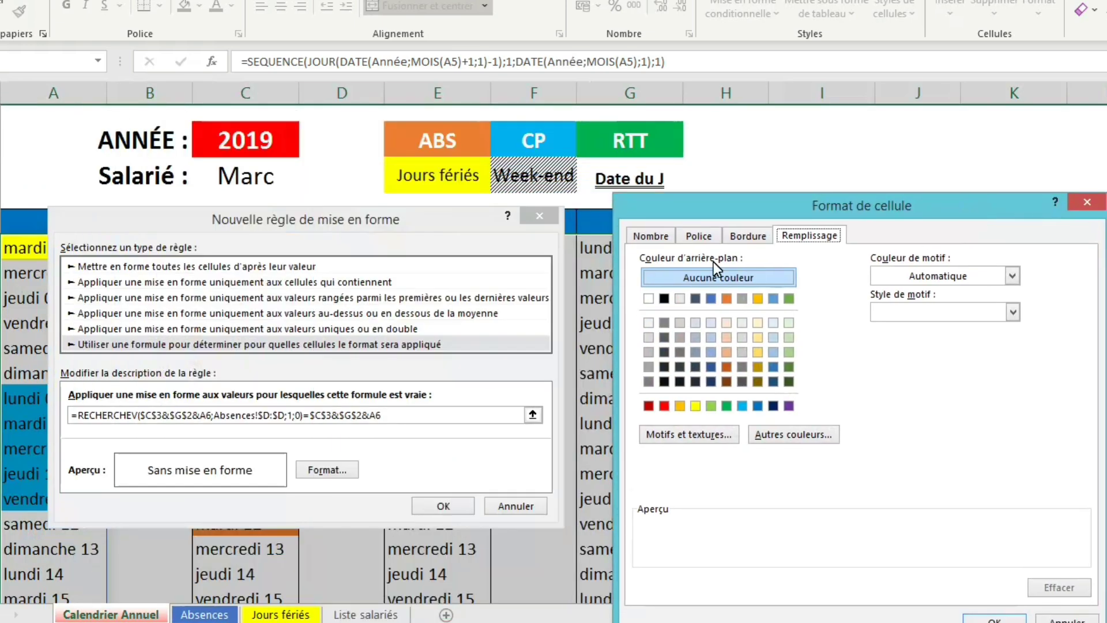
pyautogui.click(727, 406)
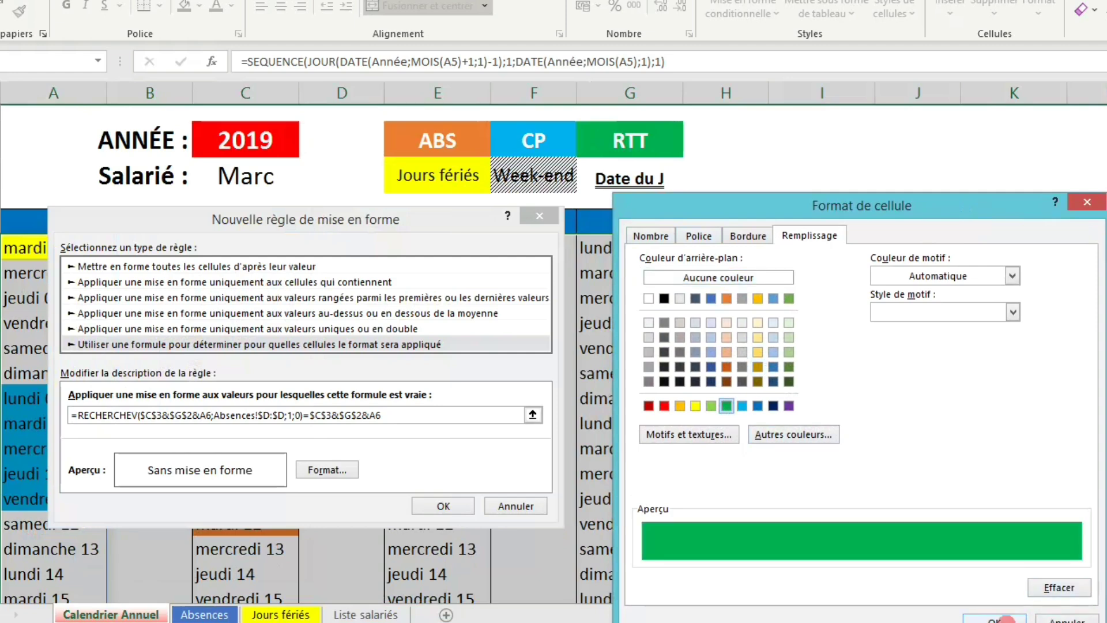
pyautogui.click(998, 619)
pyautogui.click(443, 505)
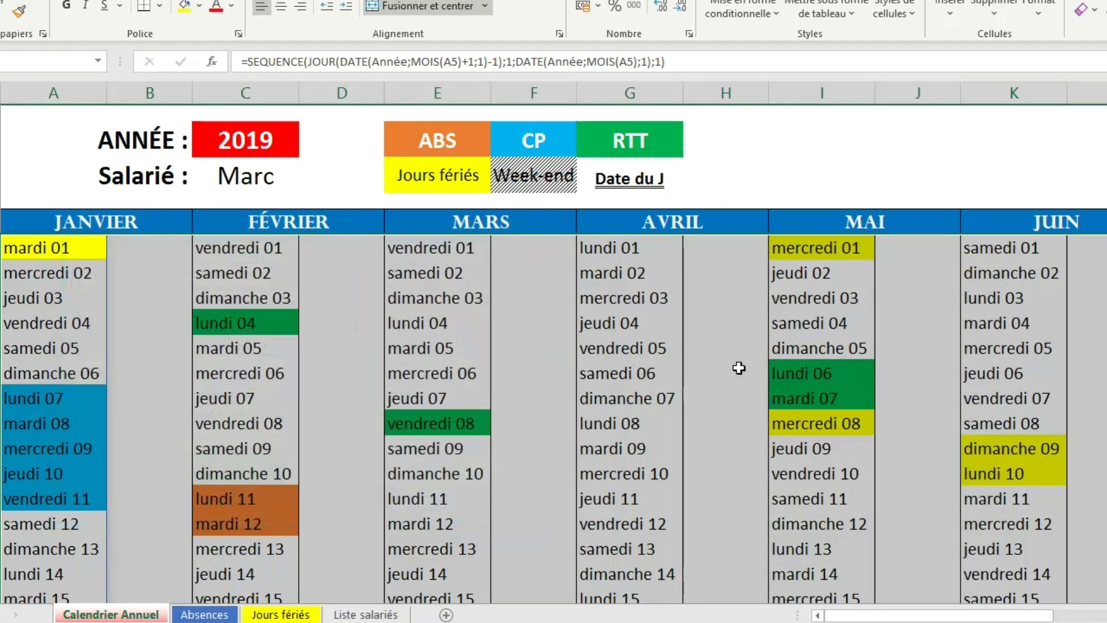
# Compare the calendar's 4 February 2019 cell with the matching RTT row in the Absences sheet
pyautogui.click(276, 324)
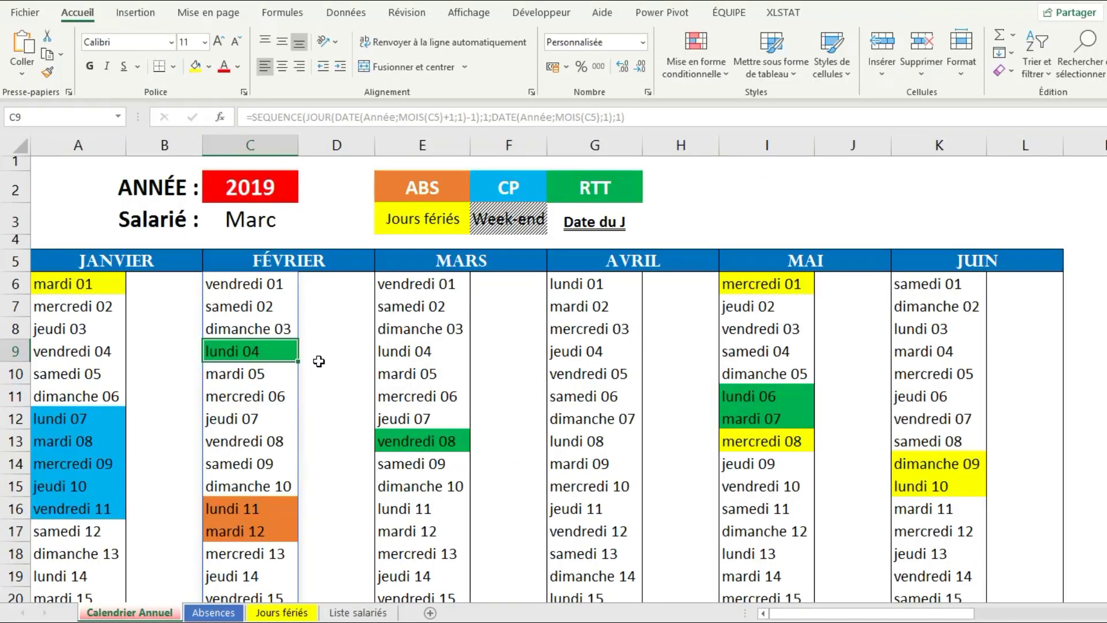
pyautogui.click(213, 612)
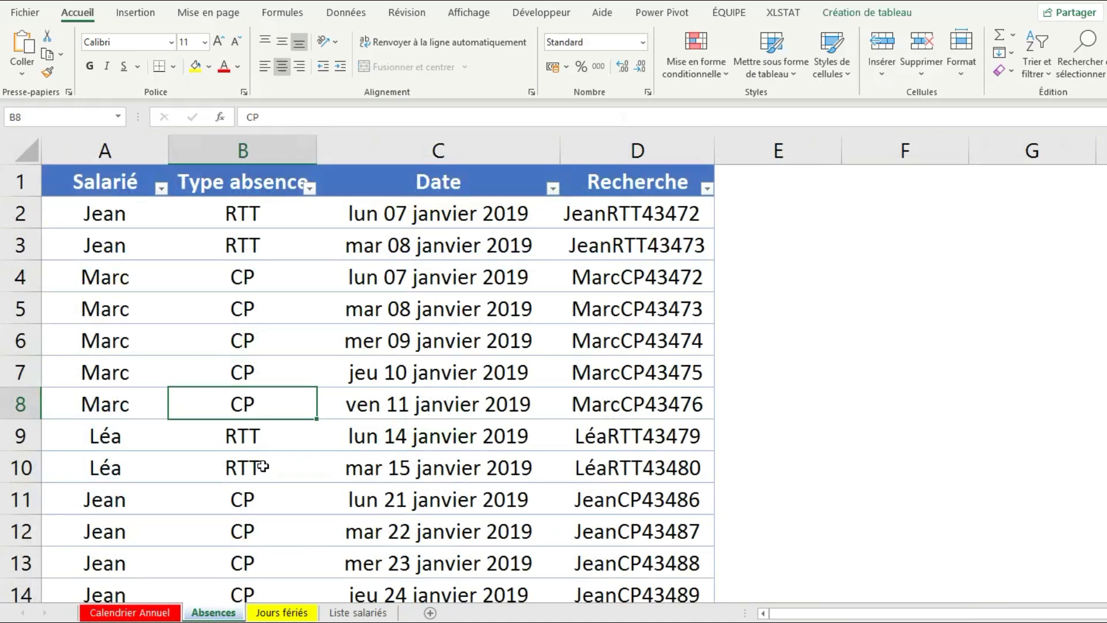
pyautogui.scroll(-3, 223, 437)
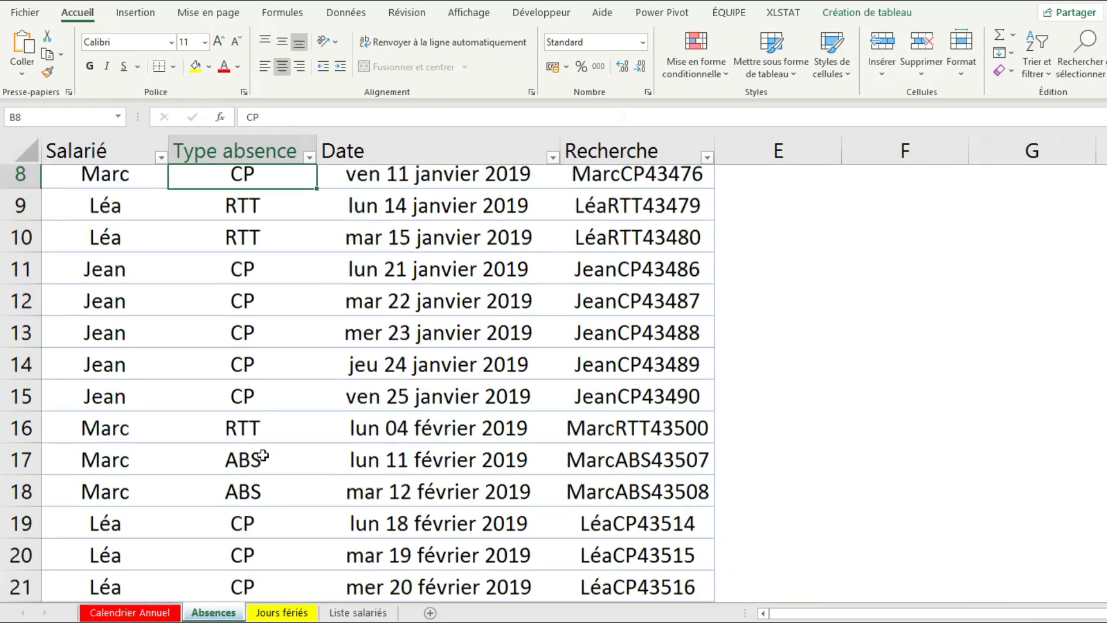
pyautogui.moveTo(103, 383); pyautogui.dragTo(615, 376)
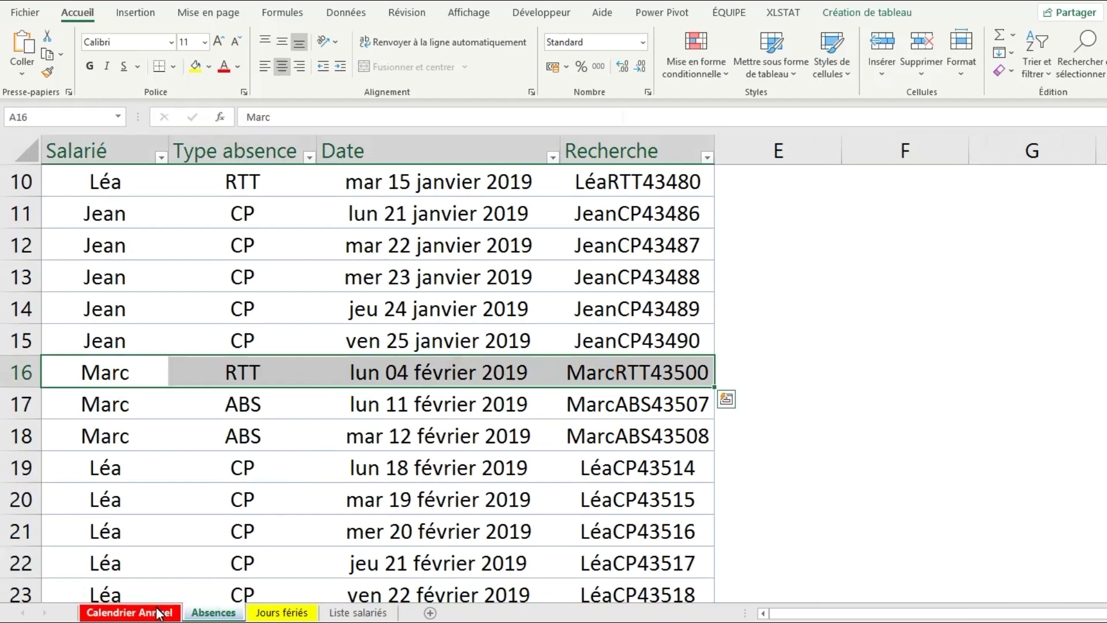
pyautogui.click(130, 612)
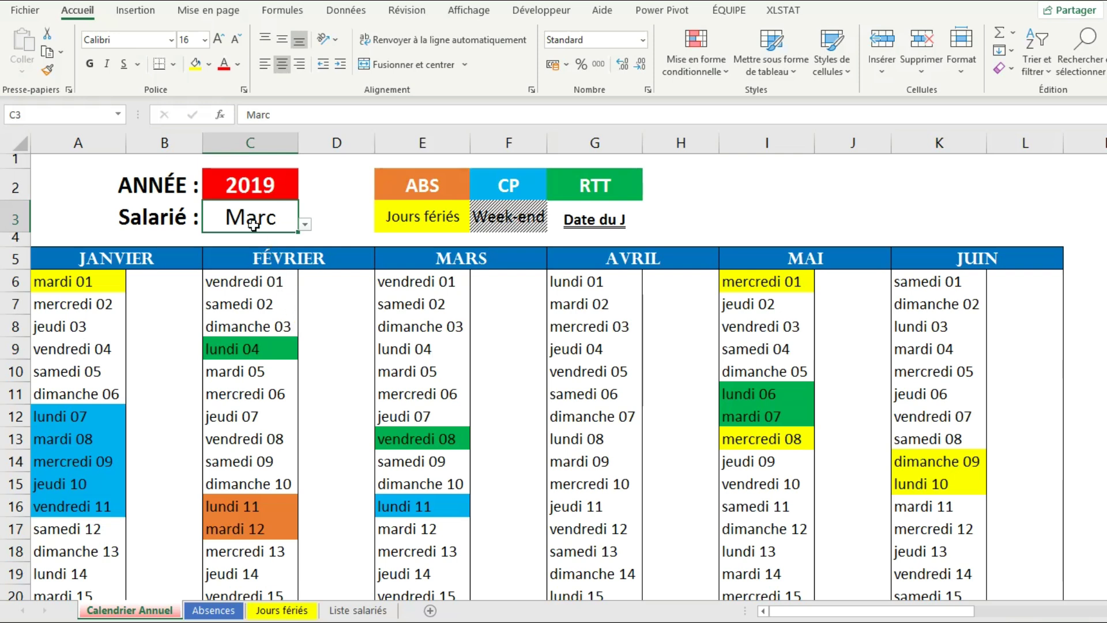
# Set the calendar year to 2020 and select the days from 15 to 19 June
pyautogui.click(256, 184)
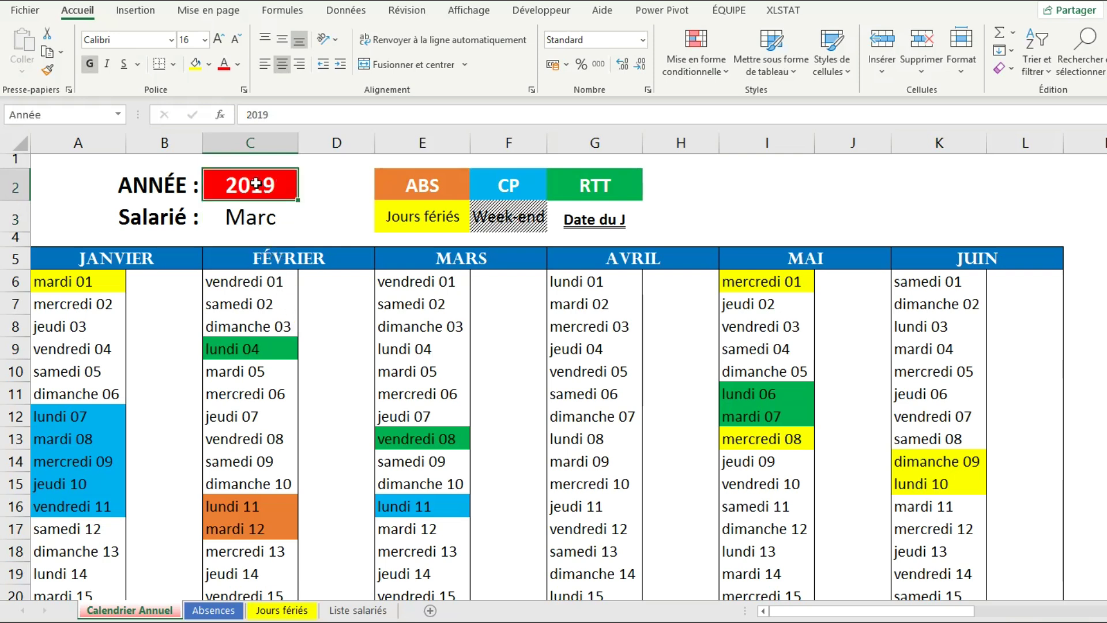
pyautogui.write('2020')
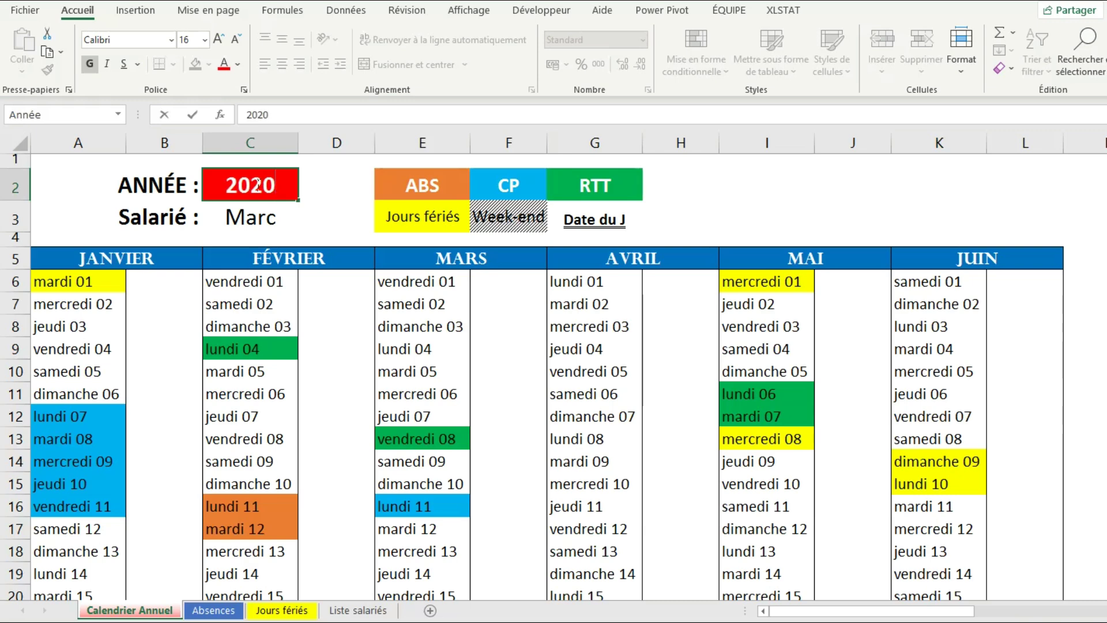
pyautogui.press('Return')
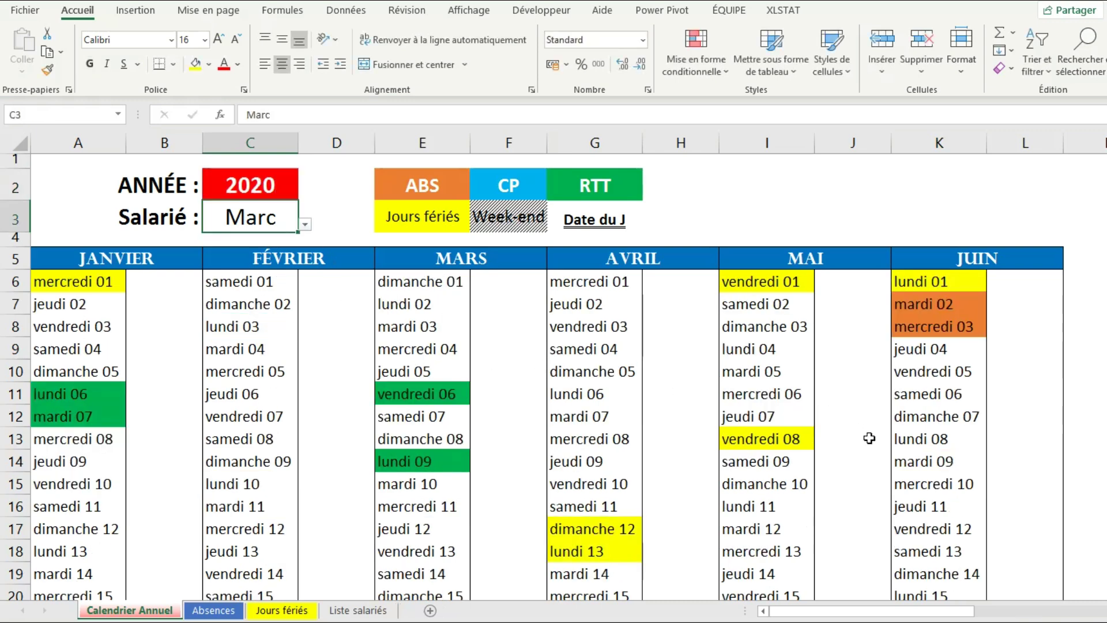
pyautogui.scroll(-2, 922, 452)
pyautogui.scroll(2, 888, 425)
pyautogui.scroll(-2, 893, 425)
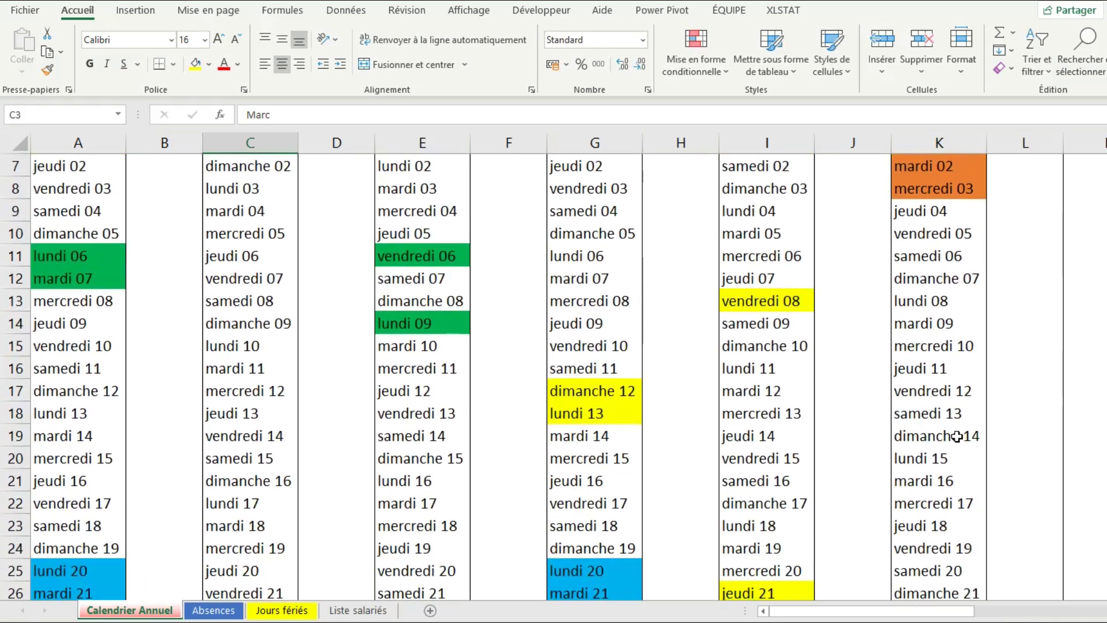
pyautogui.moveTo(939, 463); pyautogui.dragTo(952, 546)
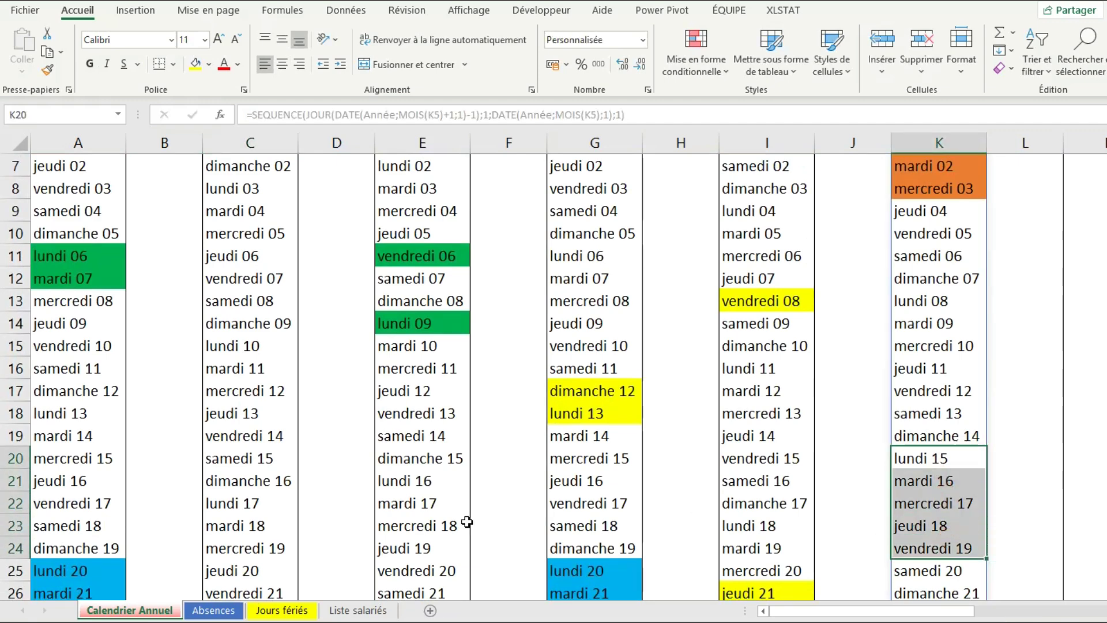
# Add a CP absence dated 15/06/2020 for the calendar's selected employee in row 204, below the last entry of the Absences table
pyautogui.click(213, 611)
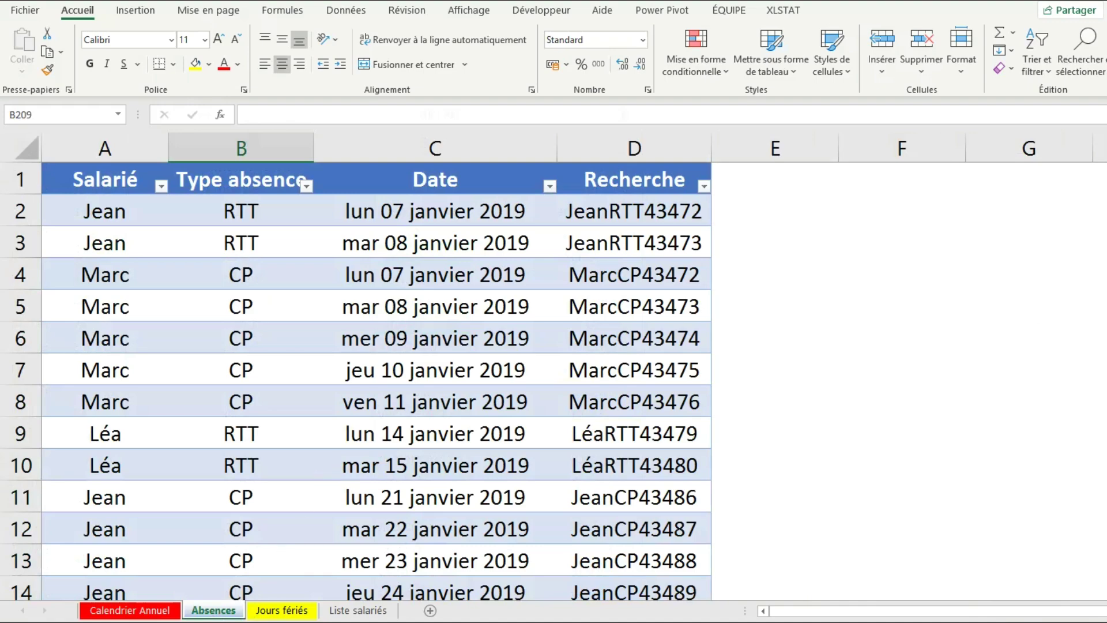
pyautogui.scroll(-20, 356, 380)
pyautogui.scroll(-12, 1018, 484)
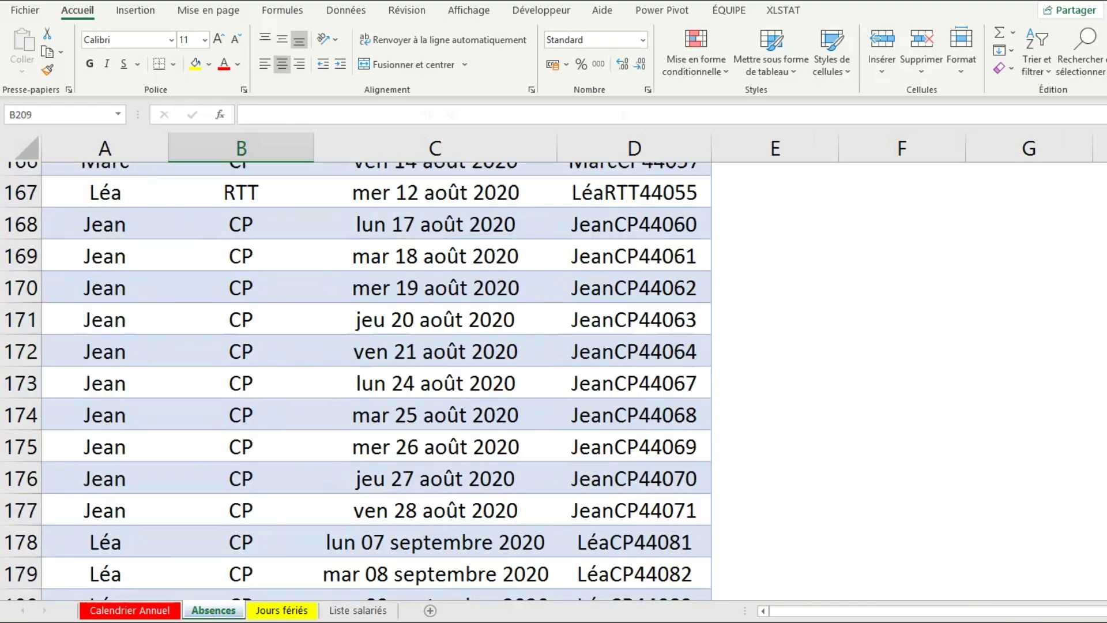
pyautogui.click(128, 407)
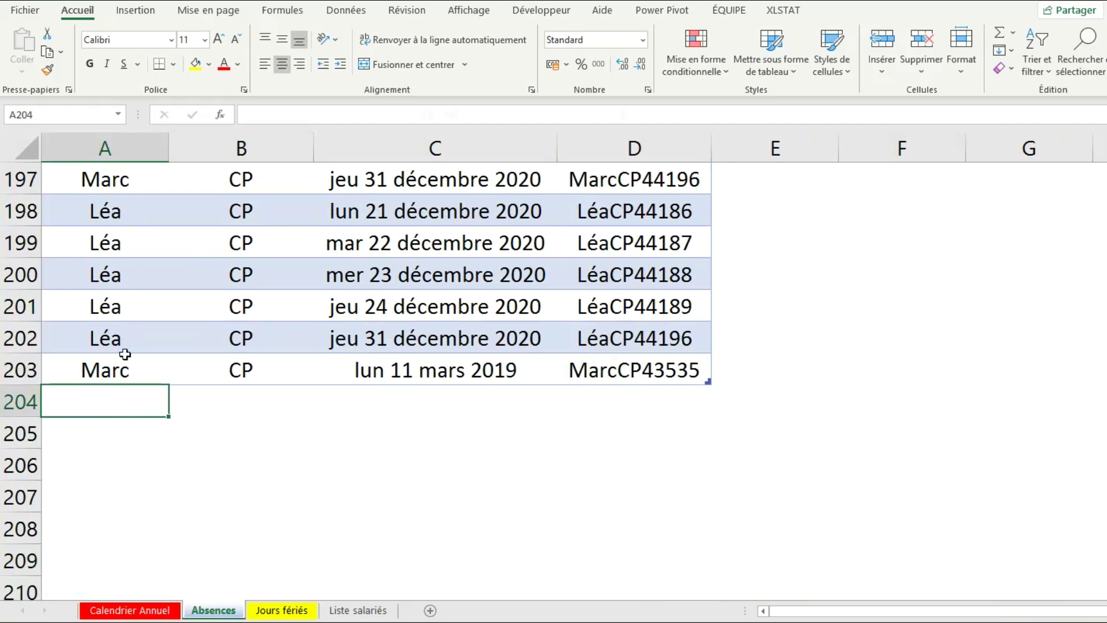
pyautogui.write('Marc')
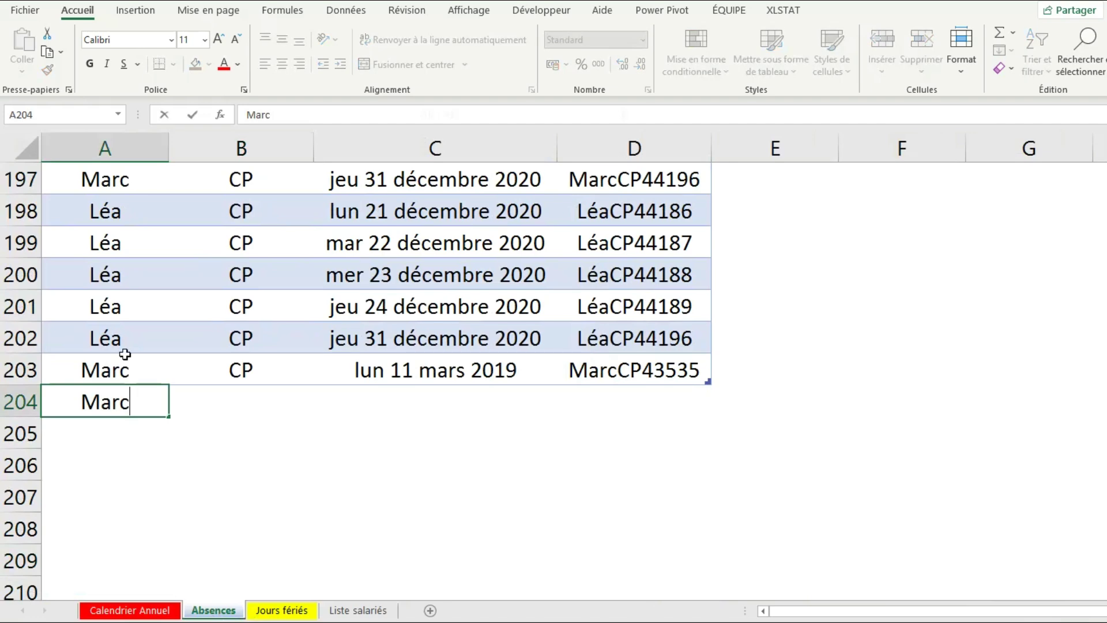
pyautogui.press('Tab')
pyautogui.write('CP')
pyautogui.press('Tab')
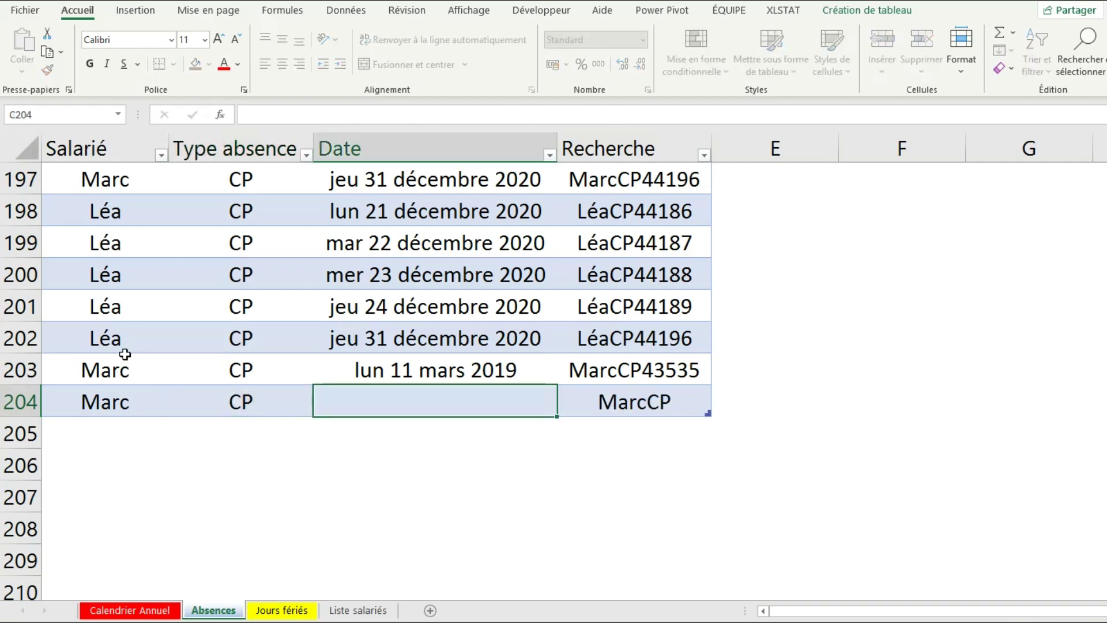
pyautogui.write('1')
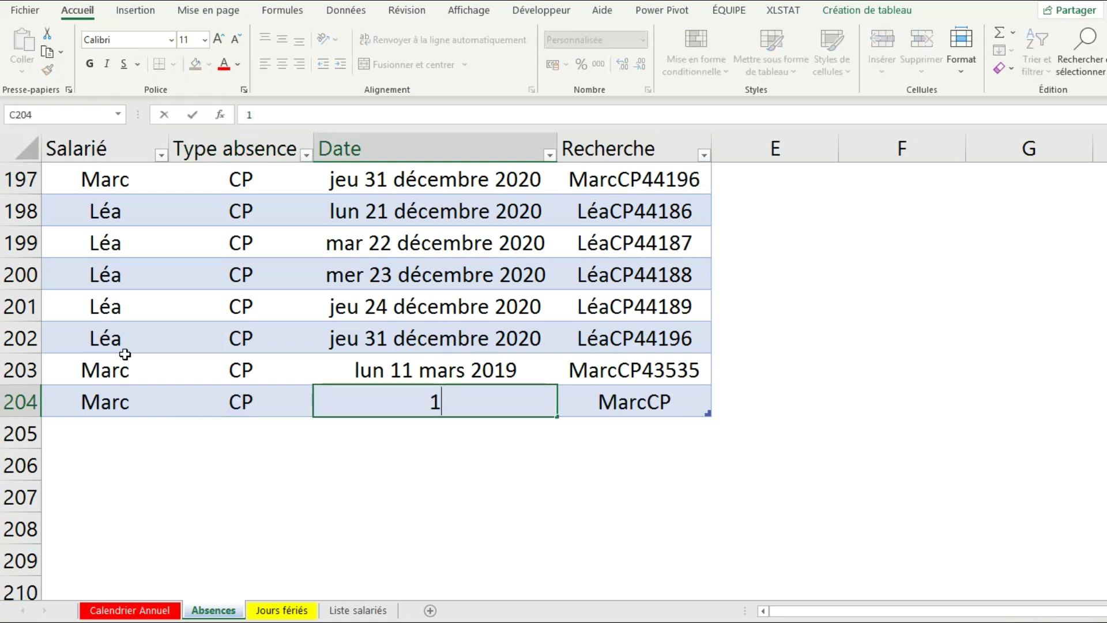
pyautogui.write('5/06/2020')
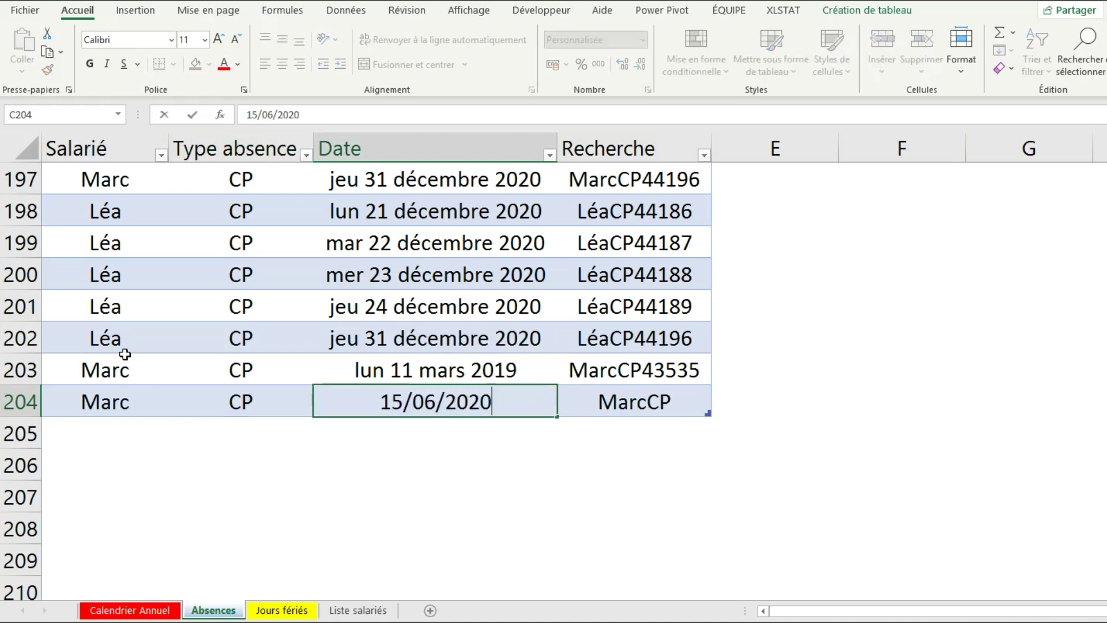
pyautogui.press('Return')
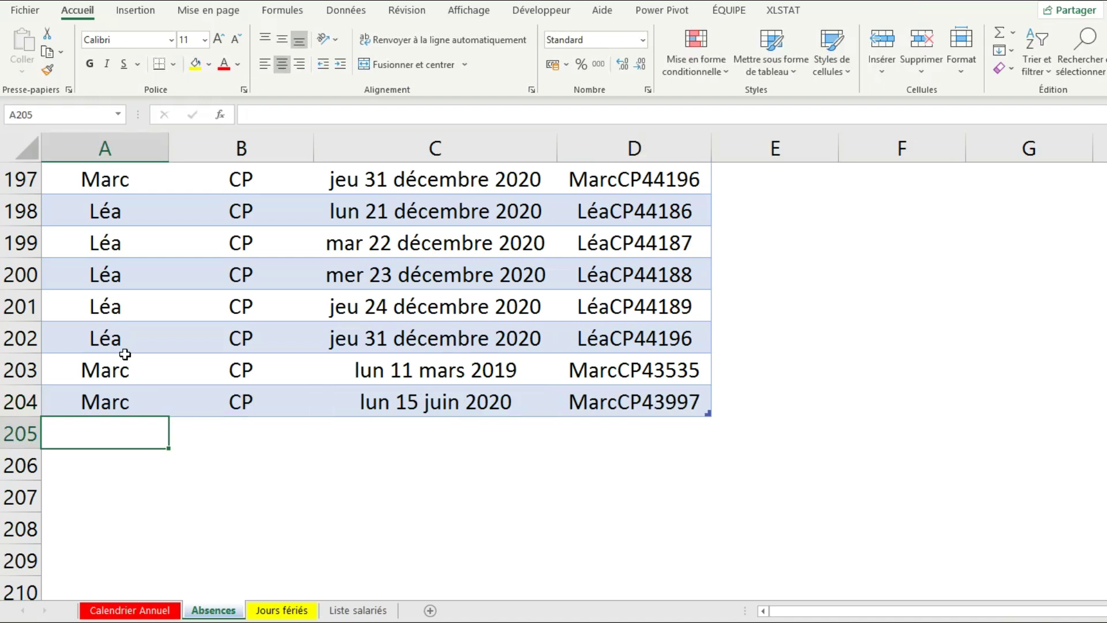
# Fill the new CP absence down to row 208, covering 15 to 19 June 2020, and return to the Calendrier Annuel sheet
pyautogui.moveTo(118, 414); pyautogui.dragTo(522, 409)
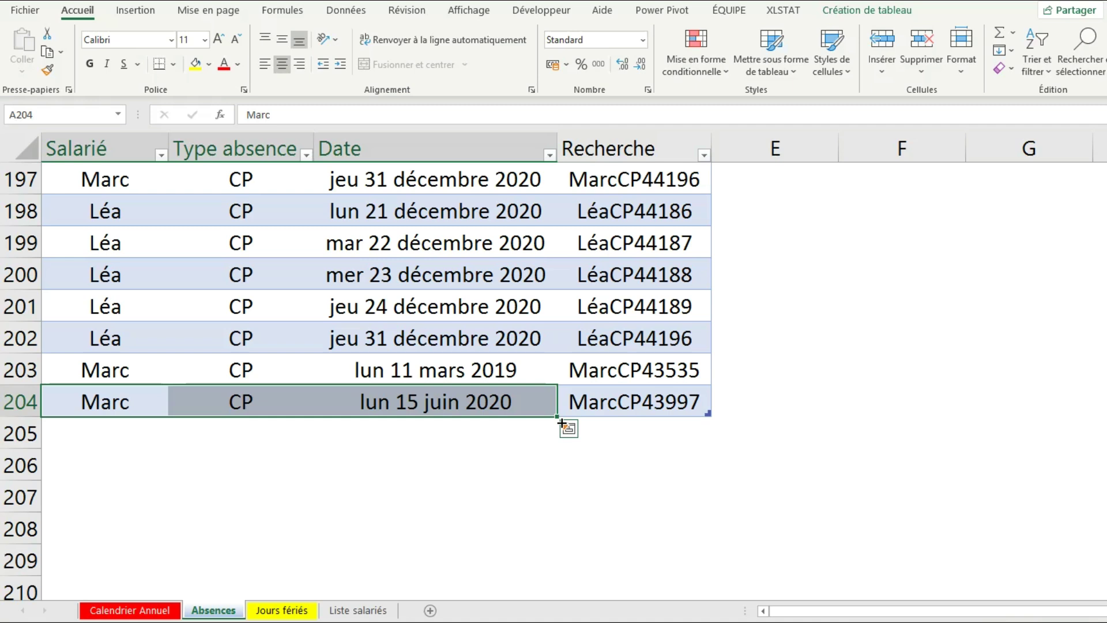
pyautogui.moveTo(562, 424)
pyautogui.mouseDown()
pyautogui.moveTo(538, 512)
pyautogui.moveTo(545, 557)
pyautogui.mouseUp()
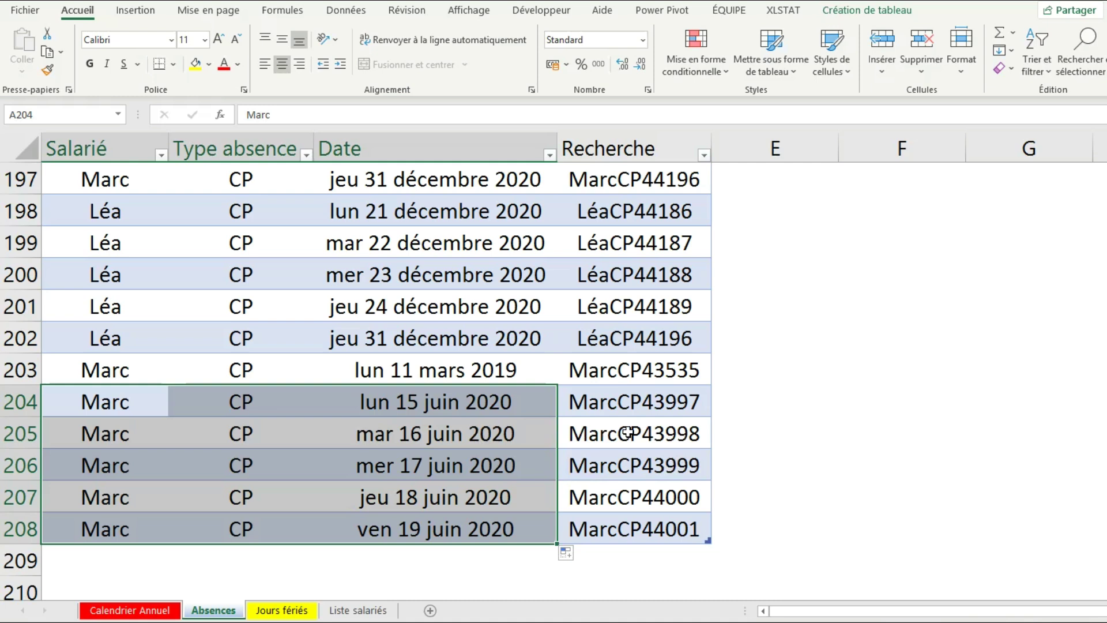
pyautogui.click(155, 612)
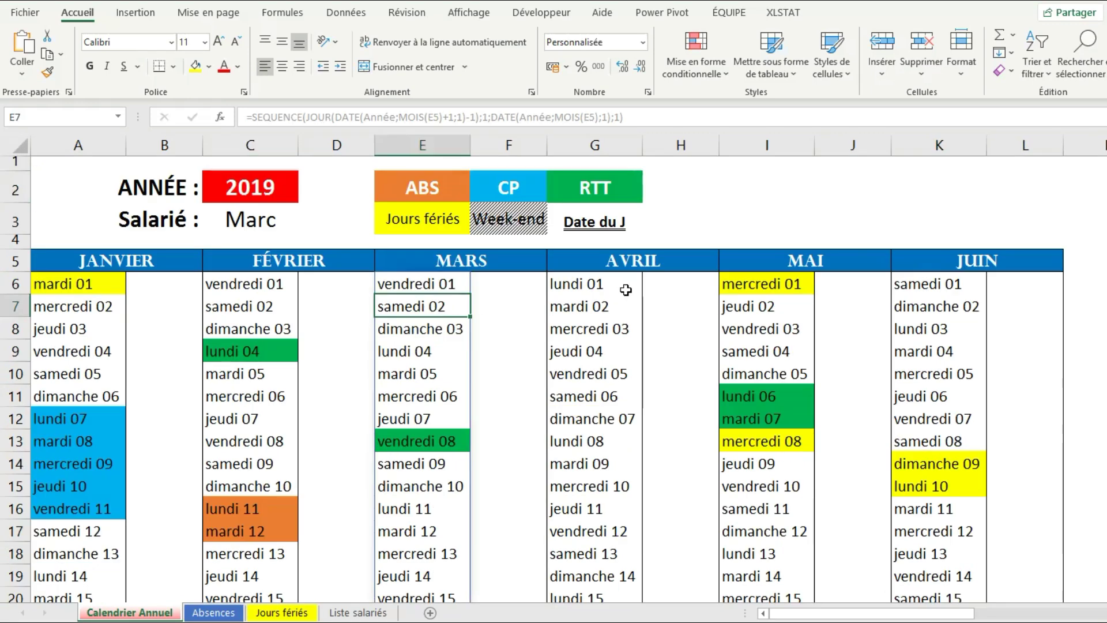
# Enter =JOURSEM(A6;2) in cell I2 to number the weekday of the first January date from 1 (lundi) to 7 (dimanche)
pyautogui.click(770, 199)
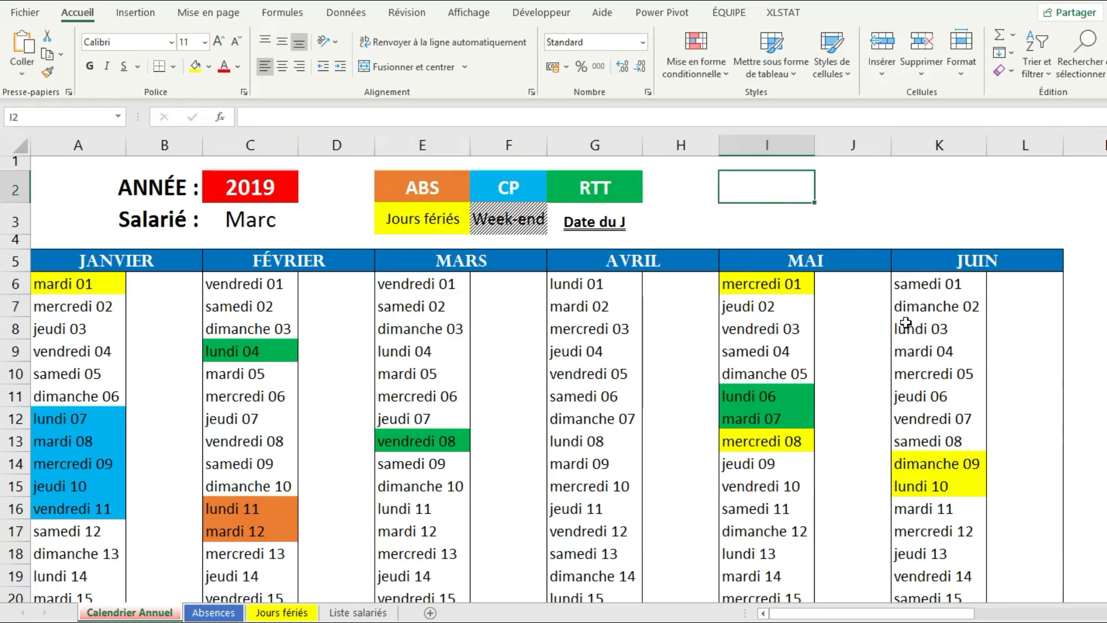
pyautogui.write('=JO')
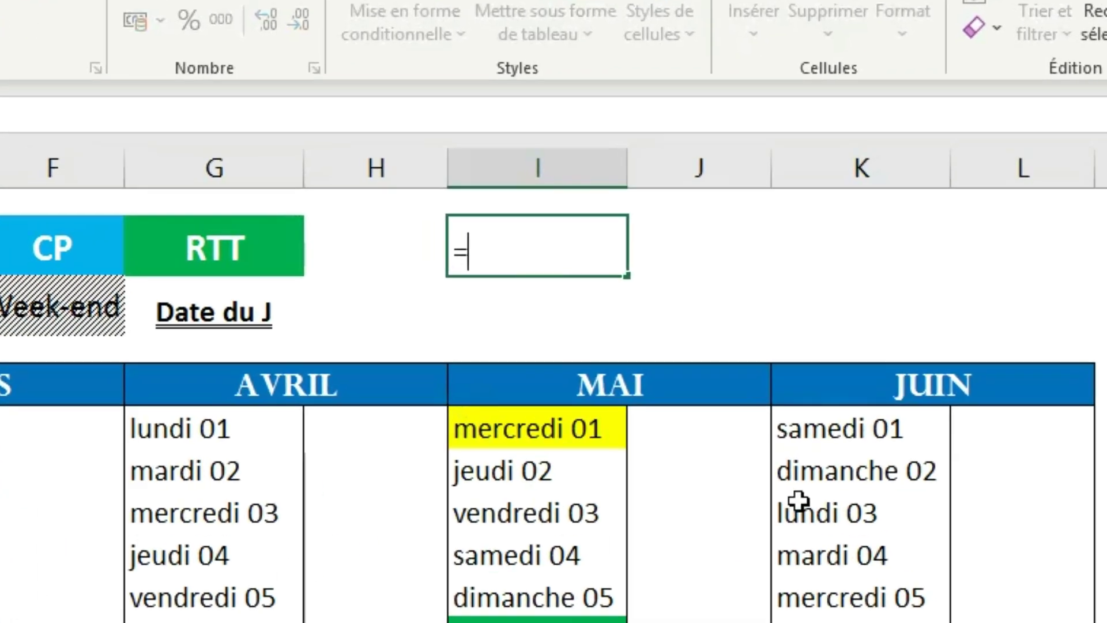
pyautogui.write('U')
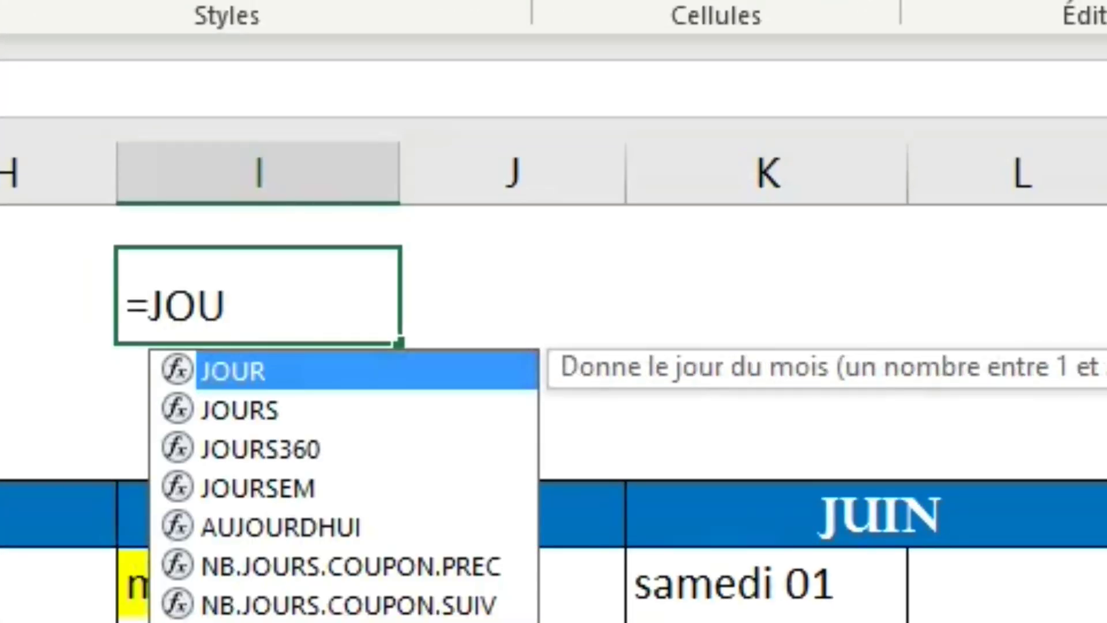
pyautogui.click(312, 489)
pyautogui.doubleClick(311, 489)
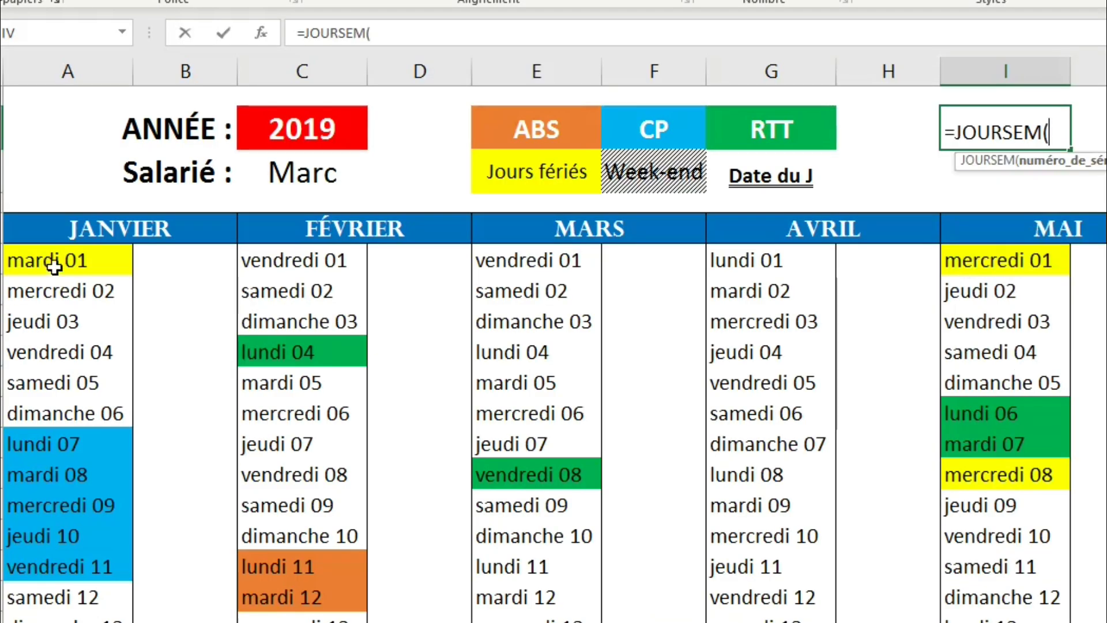
pyautogui.click(51, 263)
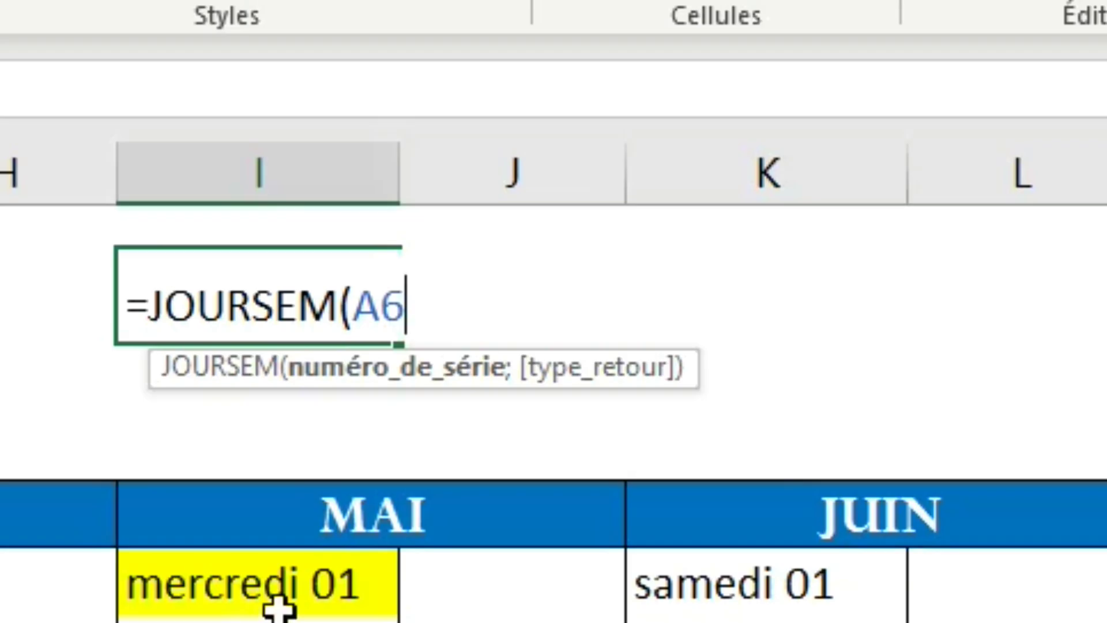
pyautogui.write(';')
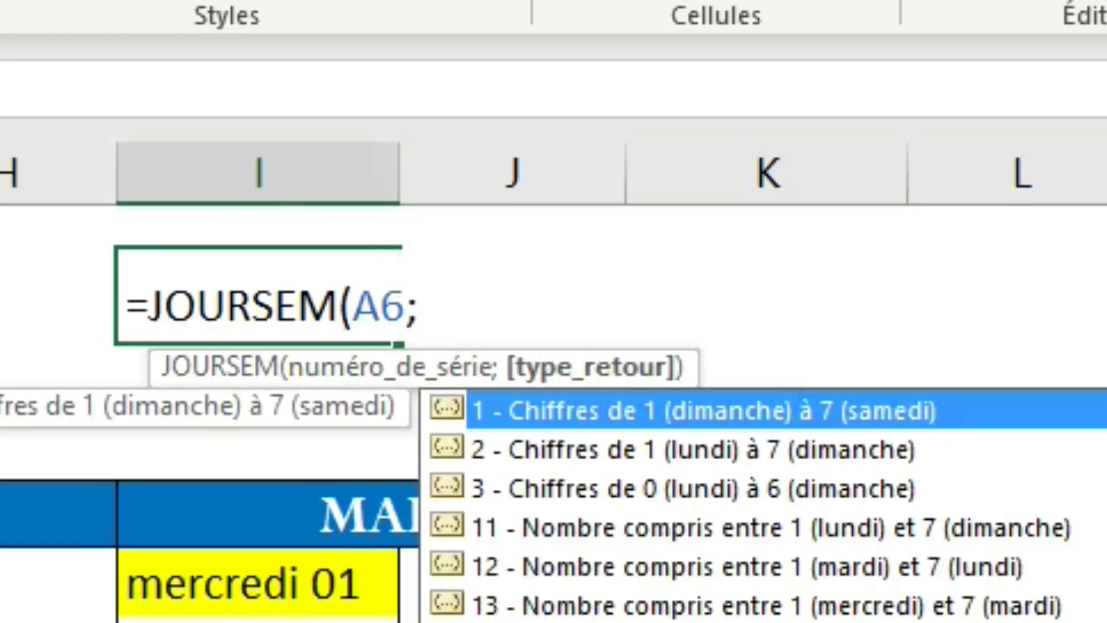
pyautogui.click(599, 455)
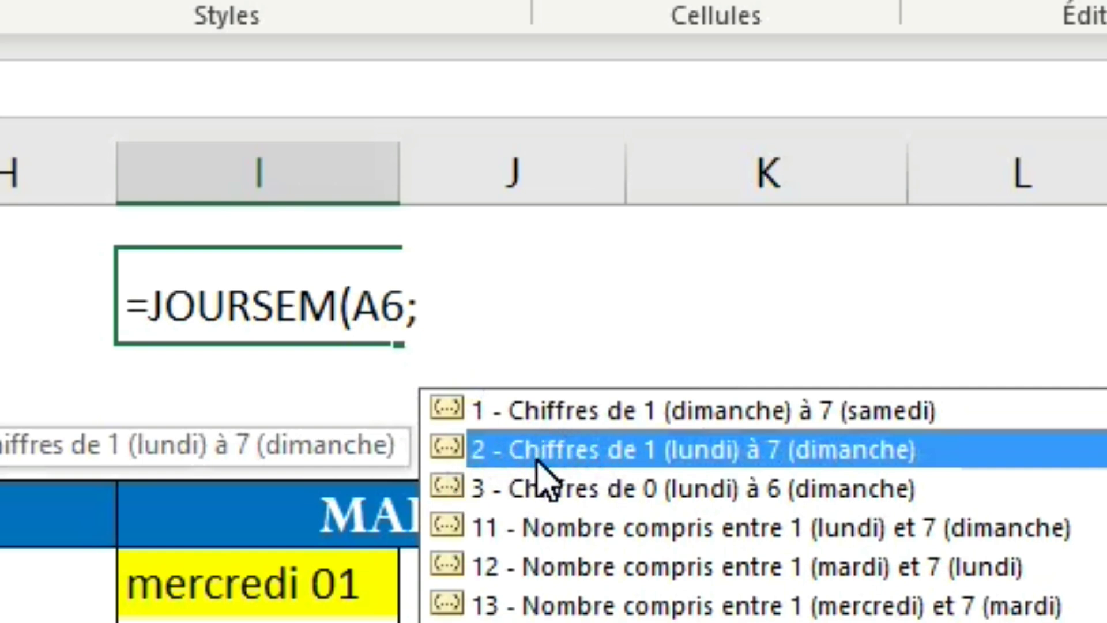
pyautogui.doubleClick(576, 461)
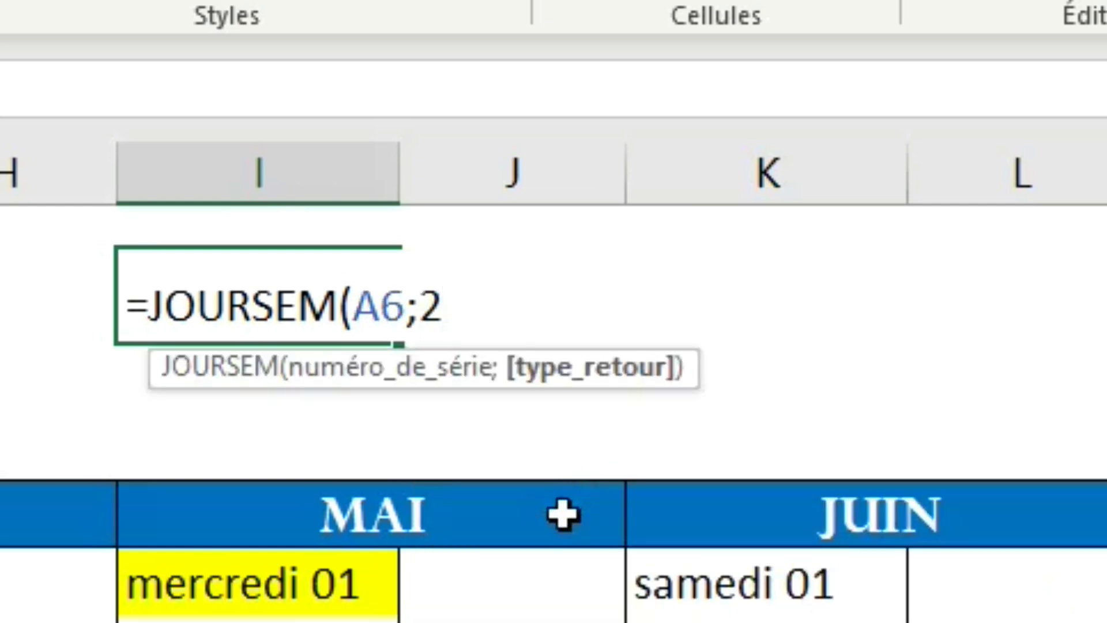
pyautogui.write(')')
pyautogui.press('Return')
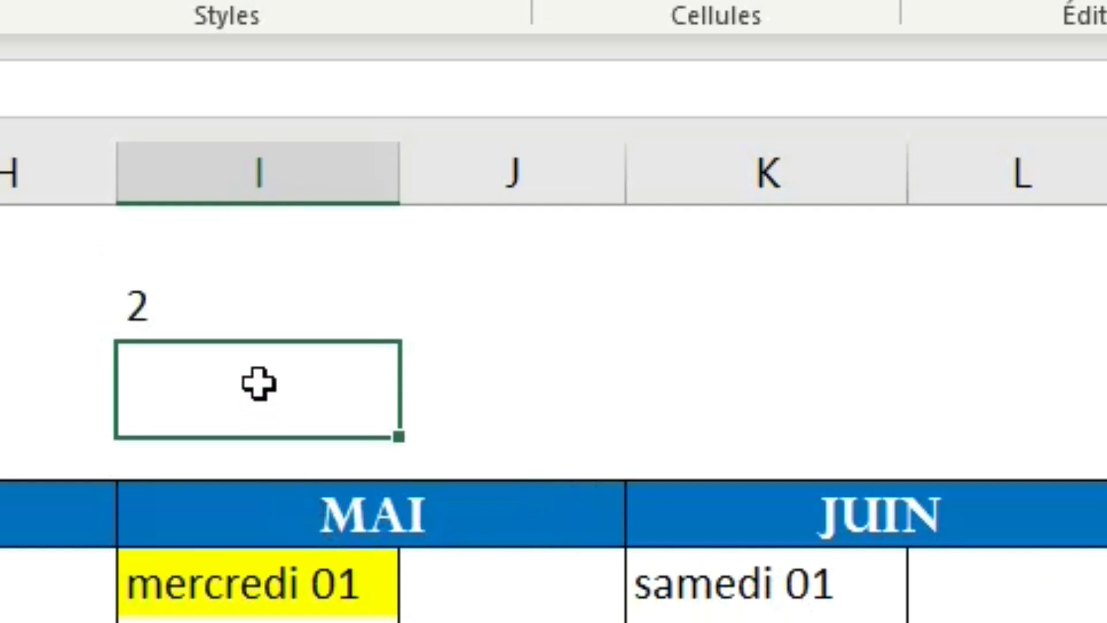
# Point the JOURSEM formula in I2 to the dimanche 06 date in A11 as a test, and clear the cell
pyautogui.click(288, 320)
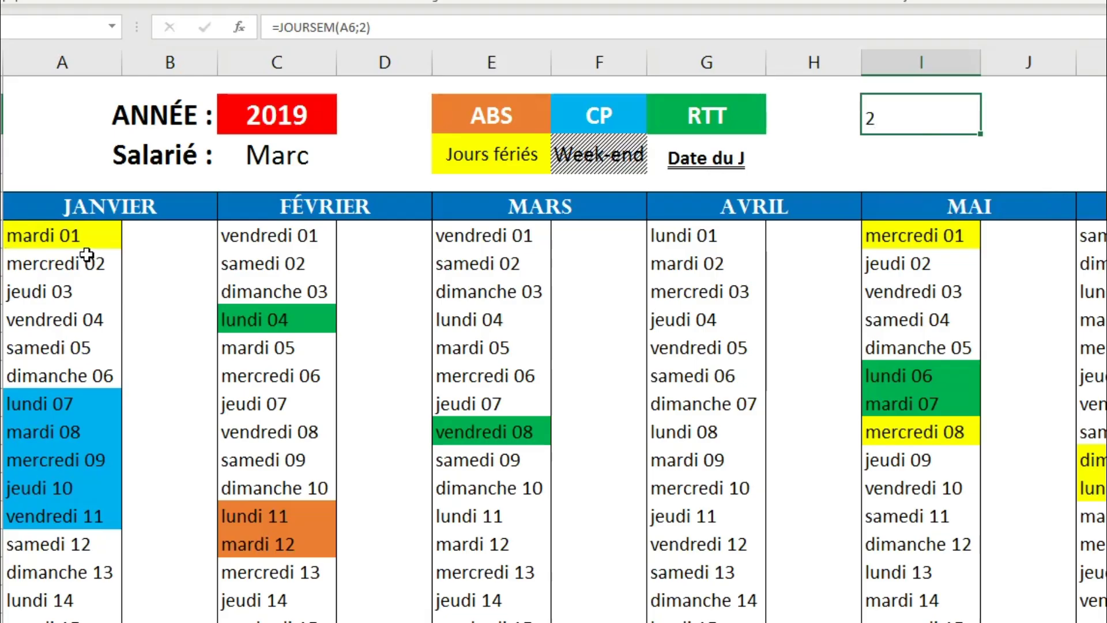
pyautogui.click(82, 244)
pyautogui.click(894, 119)
pyautogui.click(355, 28)
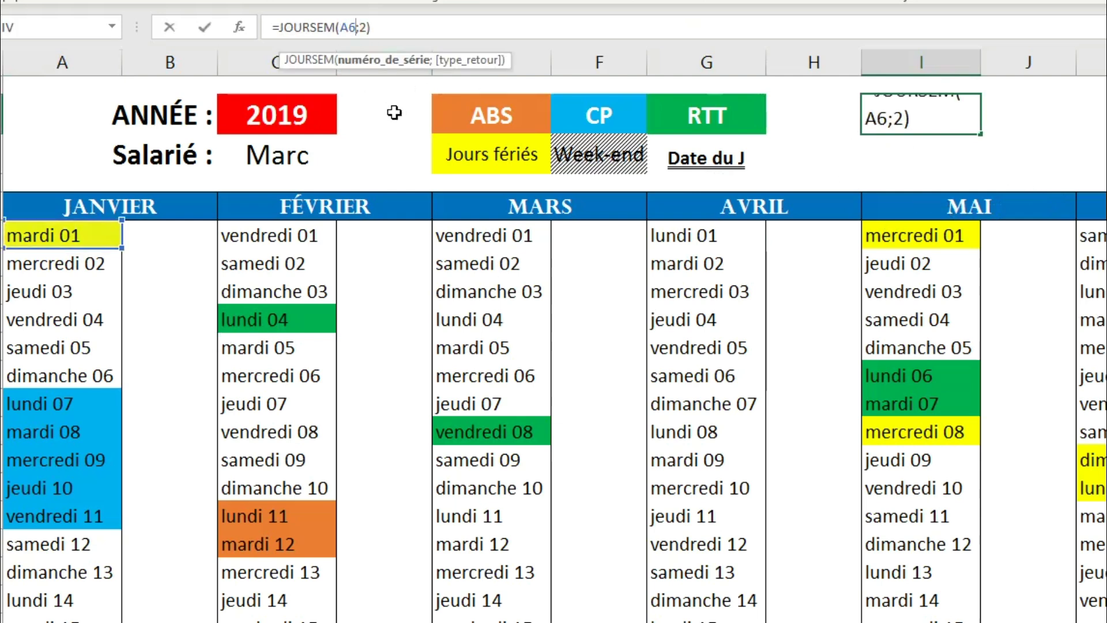
pyautogui.press('BackSpace')
pyautogui.press('BackSpace')
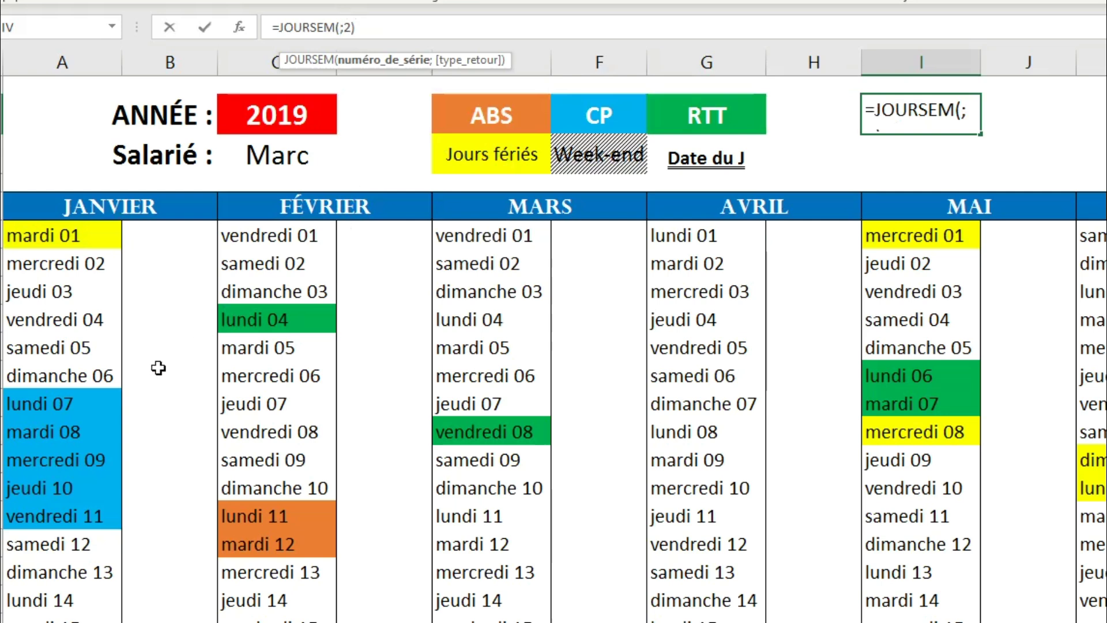
pyautogui.click(81, 382)
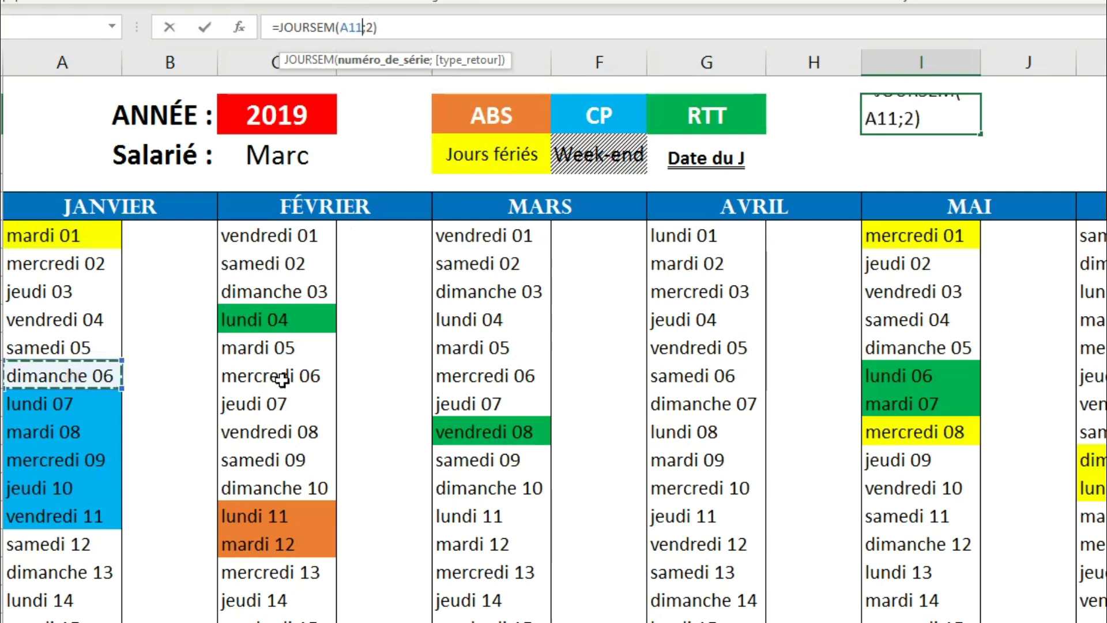
pyautogui.press('Return')
pyautogui.click(928, 124)
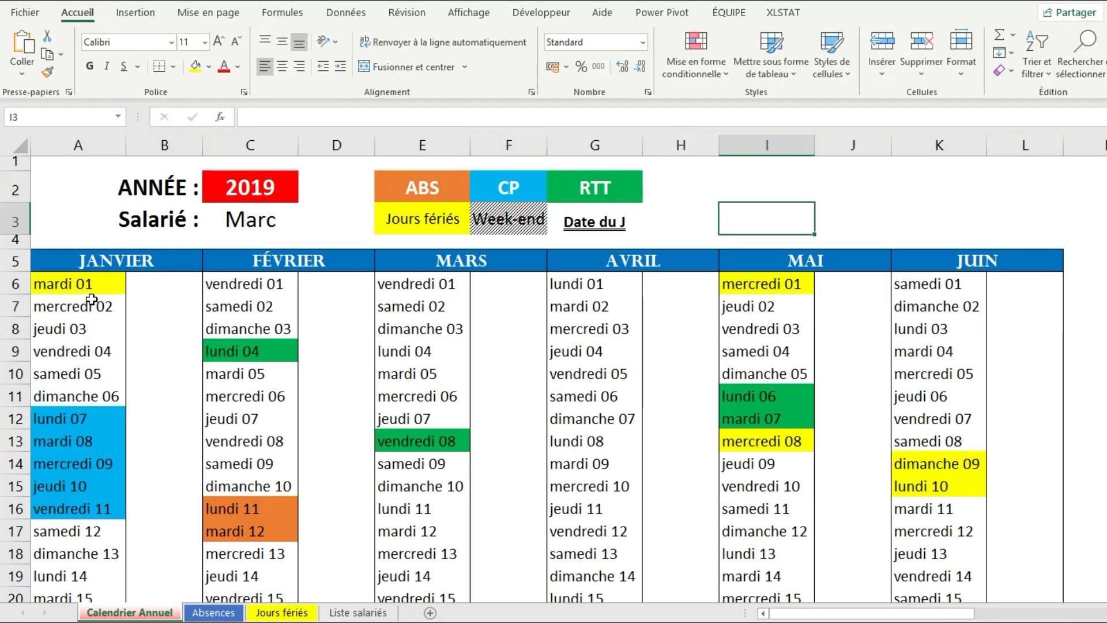
# Select the calendar range A6:L68 and start a new formula-based conditional formatting rule for it
pyautogui.moveTo(67, 285); pyautogui.dragTo(980, 548)
pyautogui.scroll(17, 533, 380)
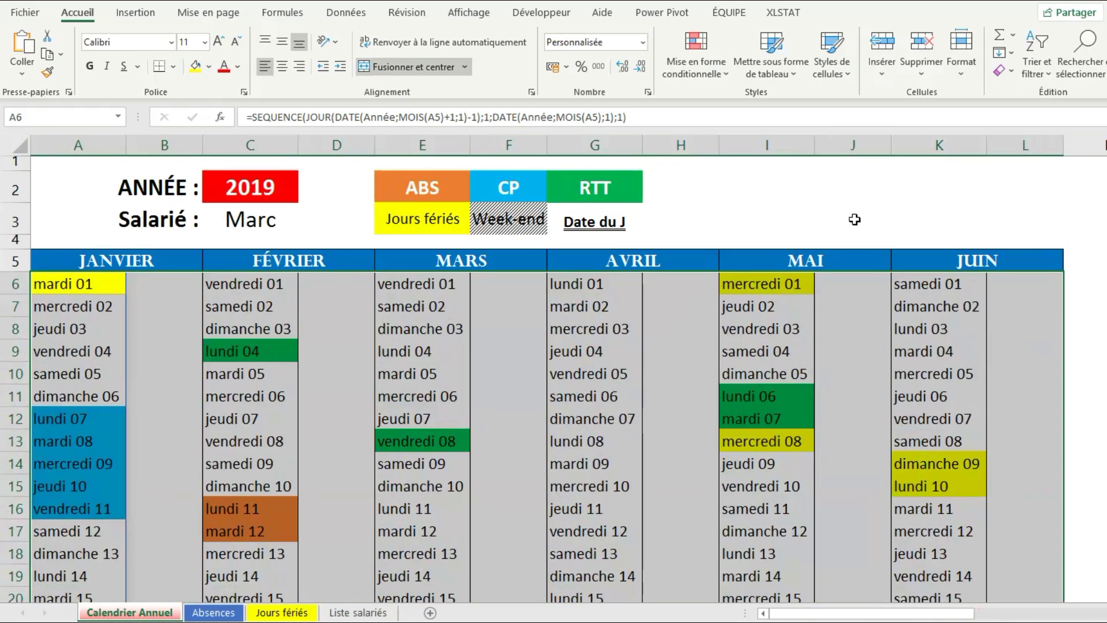
pyautogui.click(719, 75)
pyautogui.click(758, 283)
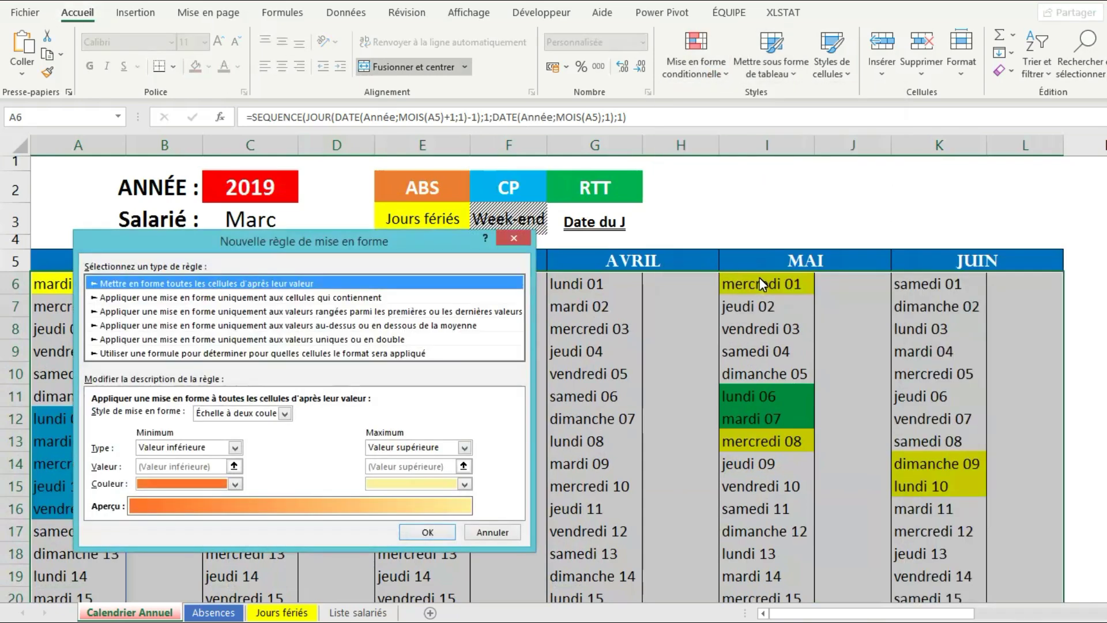
pyautogui.click(287, 353)
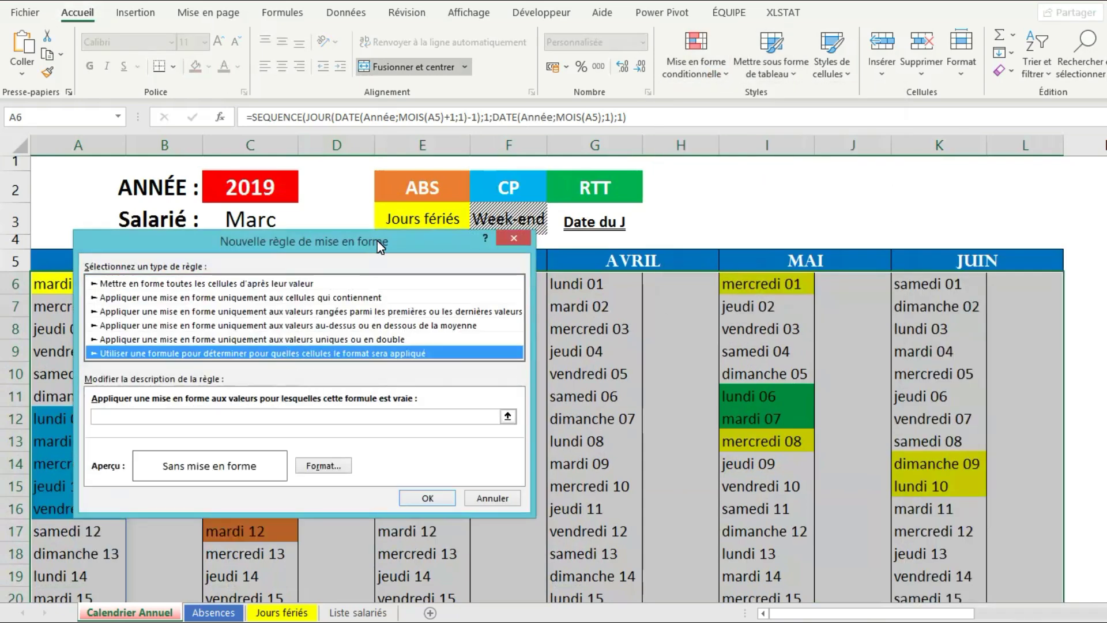
pyautogui.moveTo(399, 236); pyautogui.dragTo(878, 268)
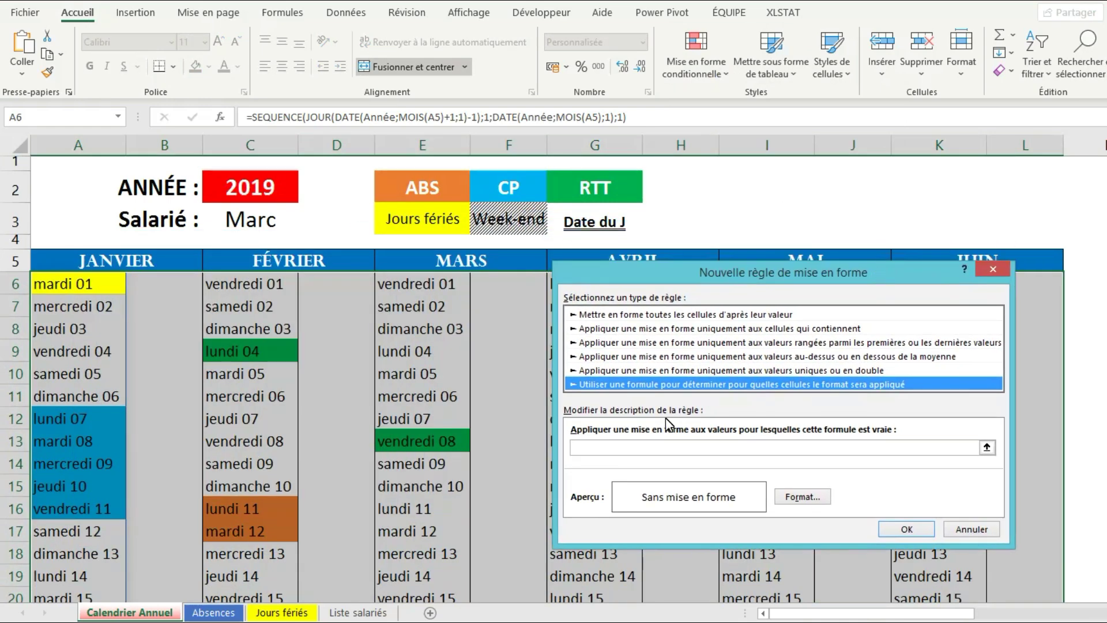
# Enter the rule formula =ET(A6<>"";OU(JOURSEM(A6;2)=6;JOURSEM(A6;2)=7)) to target non-empty Saturday and Sunday cells
pyautogui.click(622, 448)
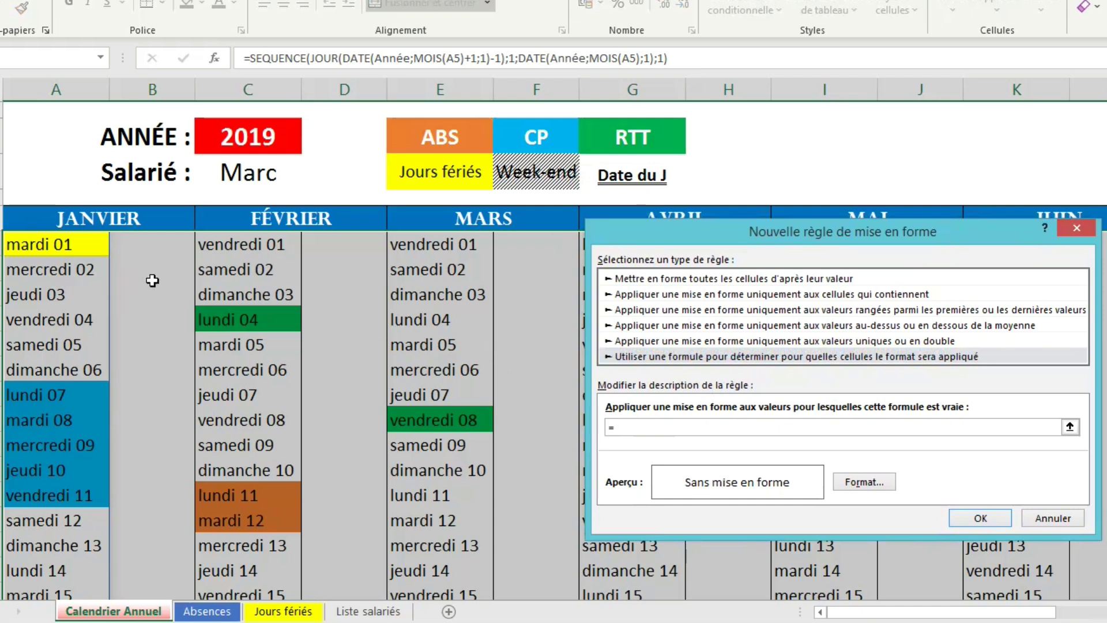
pyautogui.write('=ET(')
pyautogui.click(39, 248)
pyautogui.press('F4')
pyautogui.press('F4')
pyautogui.press('F4')
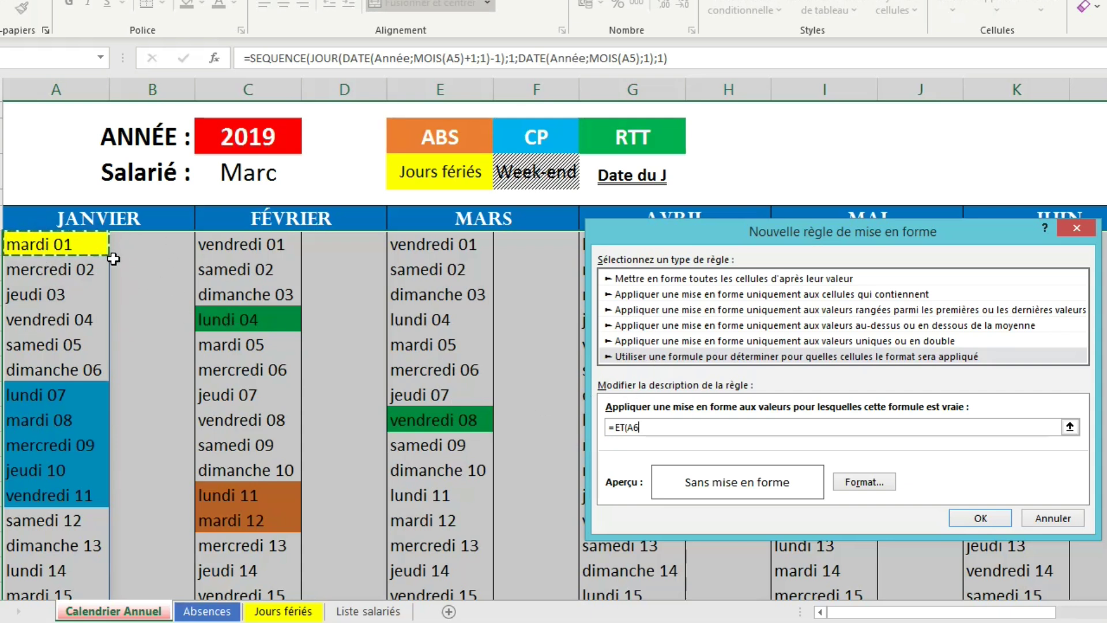
pyautogui.write('<')
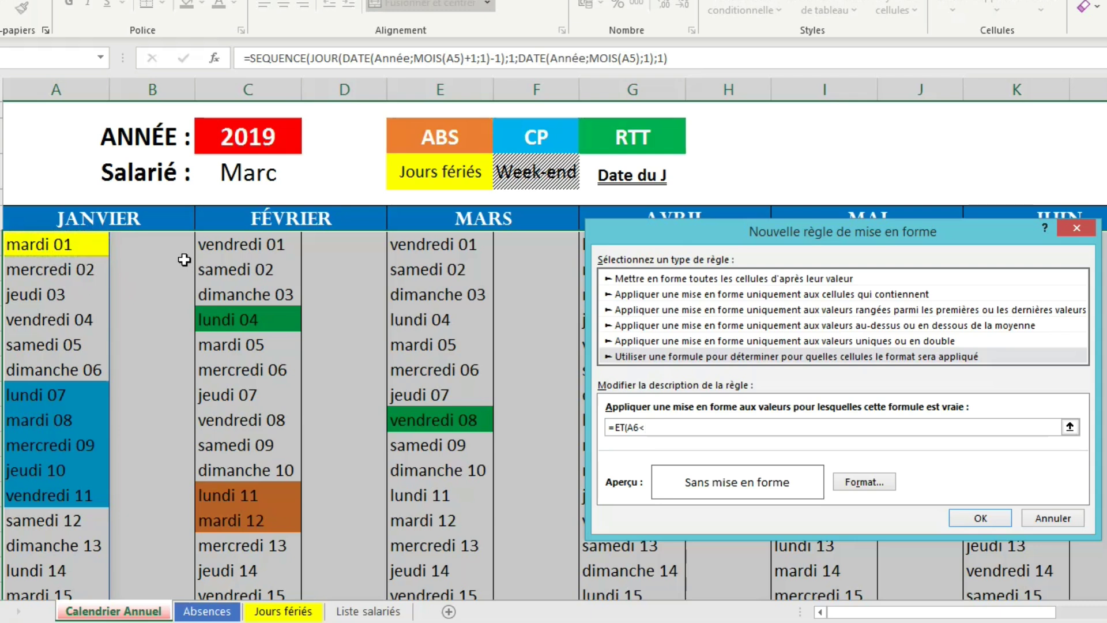
pyautogui.write('>"";OU(JOURSEM(')
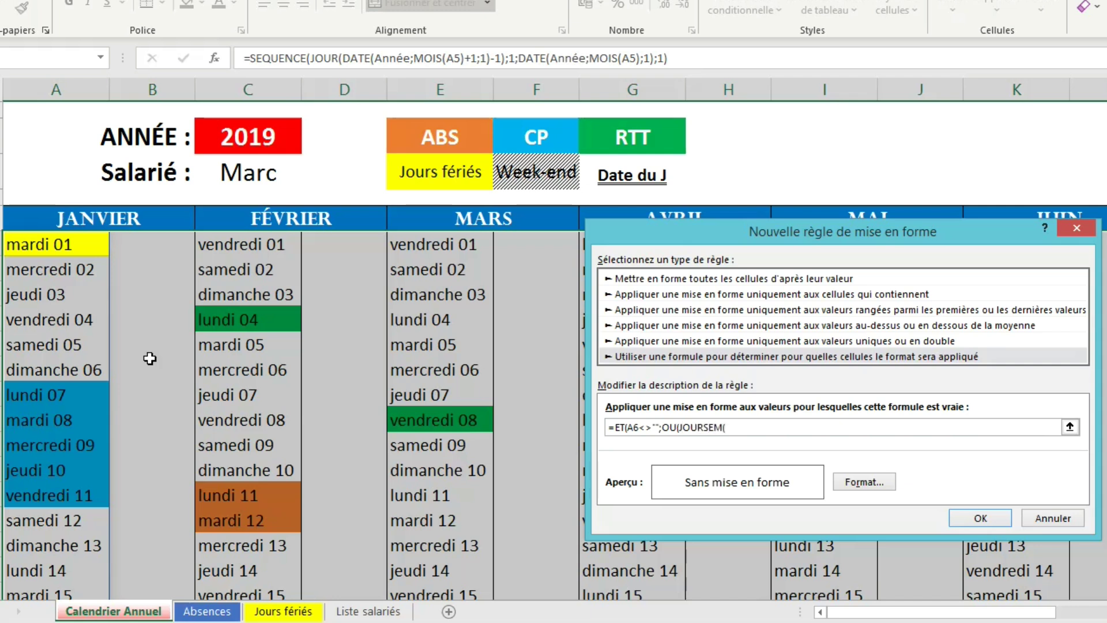
pyautogui.click(68, 246)
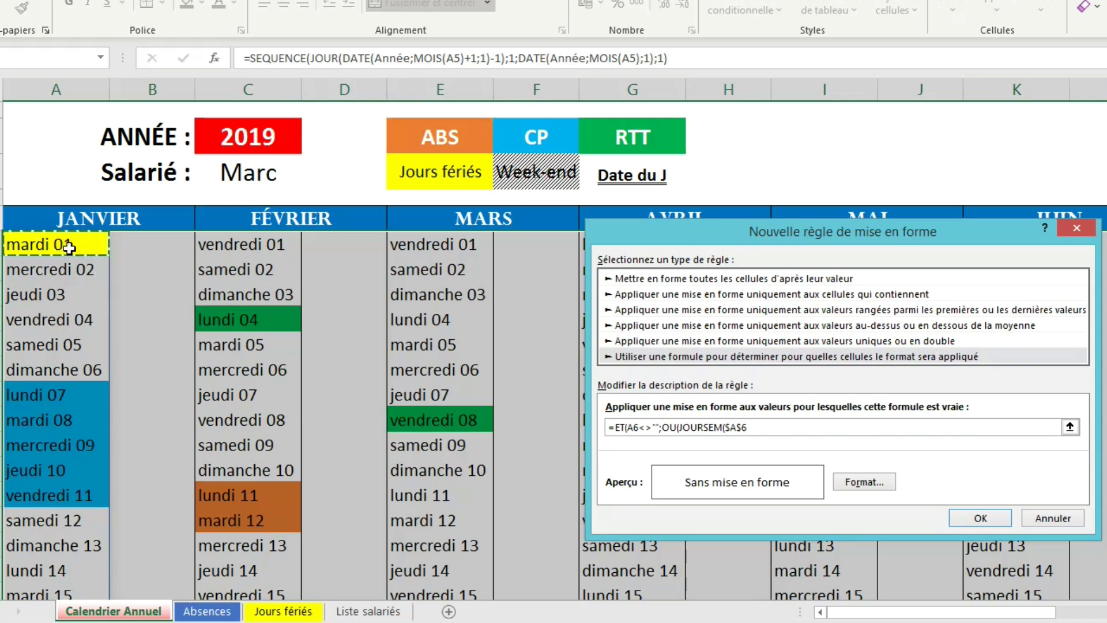
pyautogui.doubleClick(767, 432)
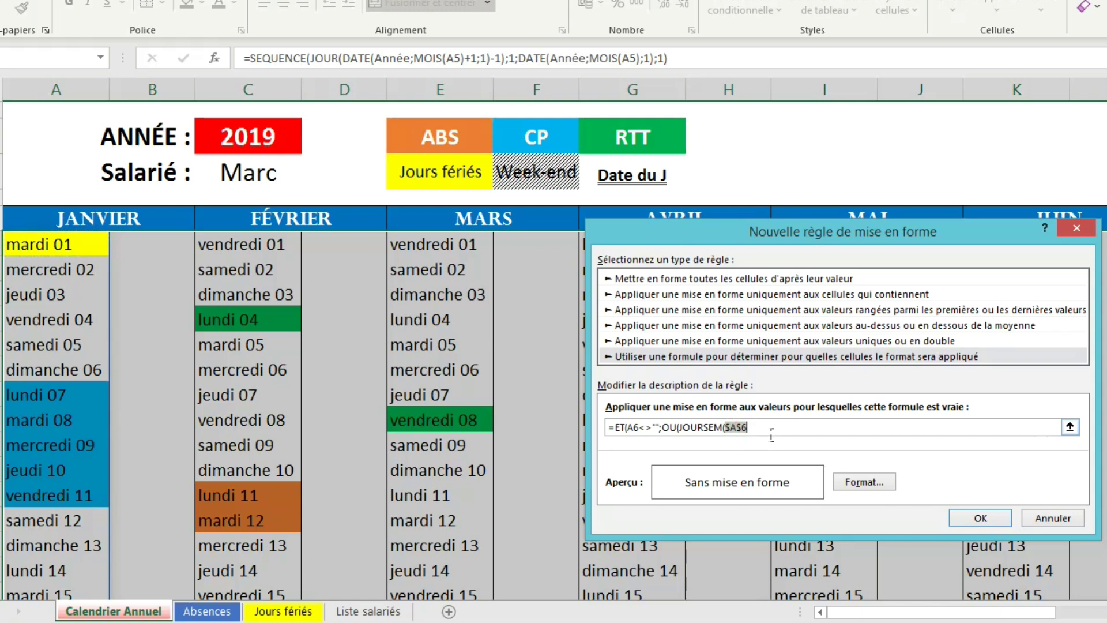
pyautogui.press('F4')
pyautogui.press('F4')
pyautogui.write(';2')
pyautogui.write(')=6')
pyautogui.write(';JOURSEM(A6;2)=6')
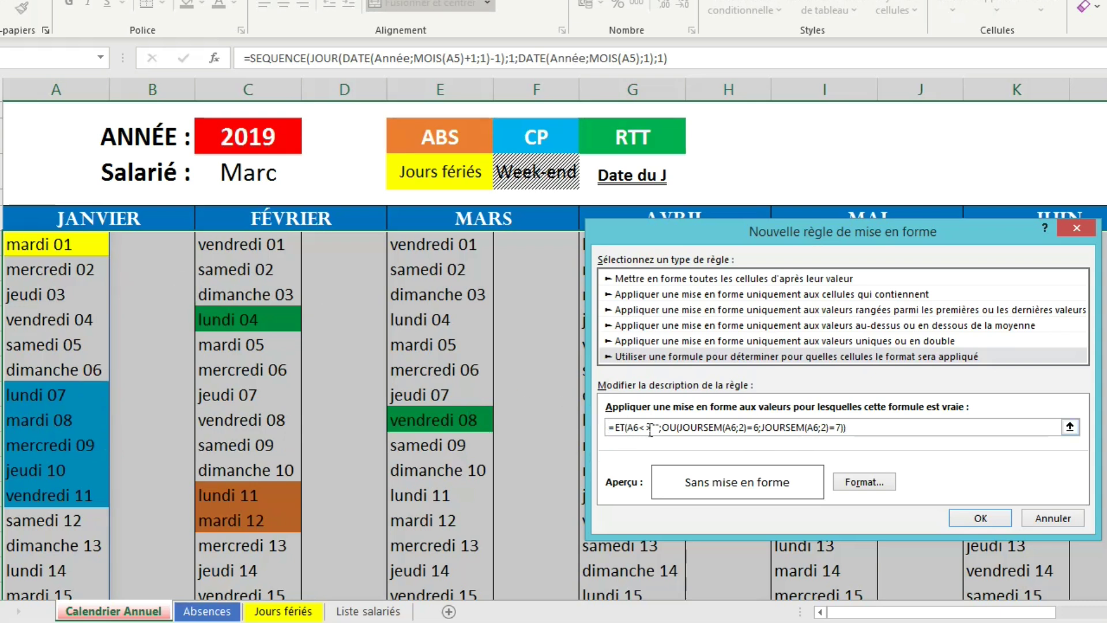
# Format the weekend rule with a thick diagonal stripe pattern on the lightest grey background, and apply it to the calendar
pyautogui.click(883, 482)
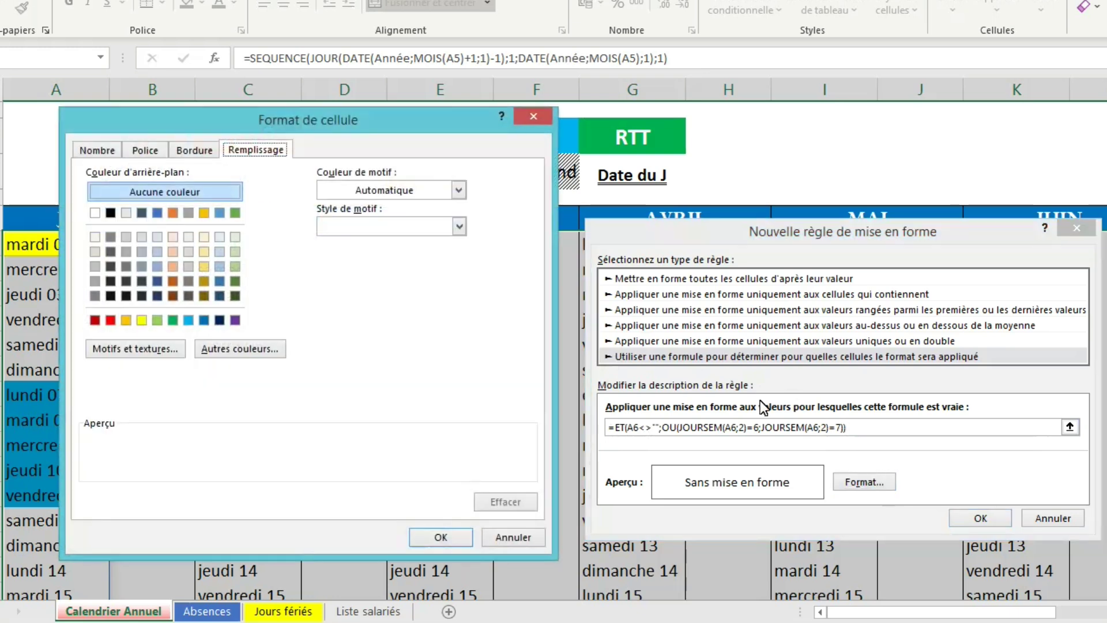
pyautogui.moveTo(424, 124); pyautogui.dragTo(868, 229)
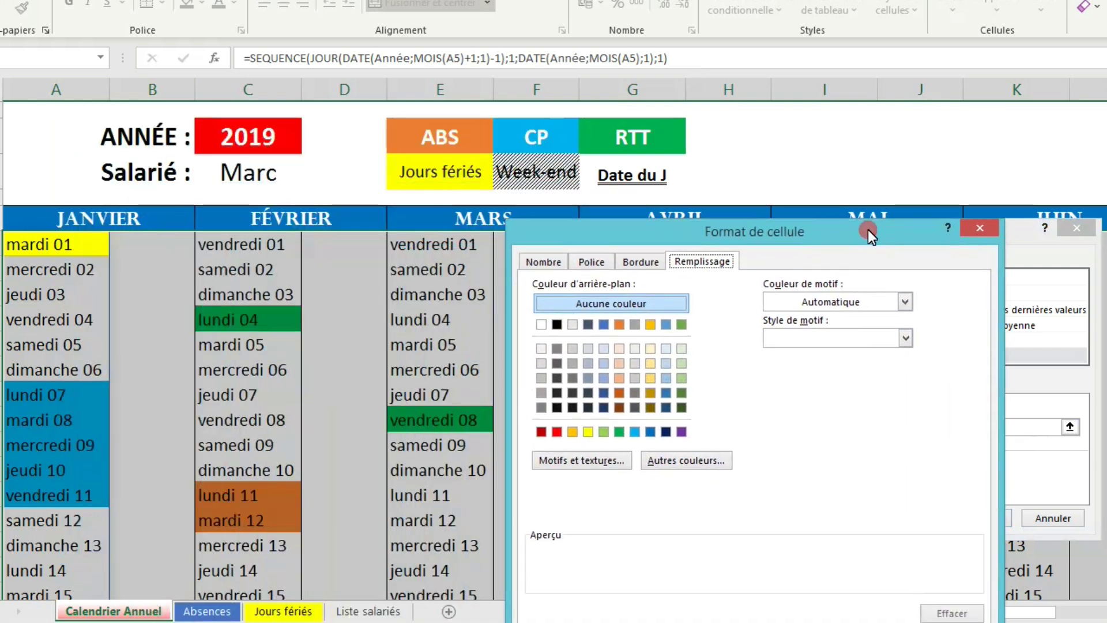
pyautogui.click(839, 337)
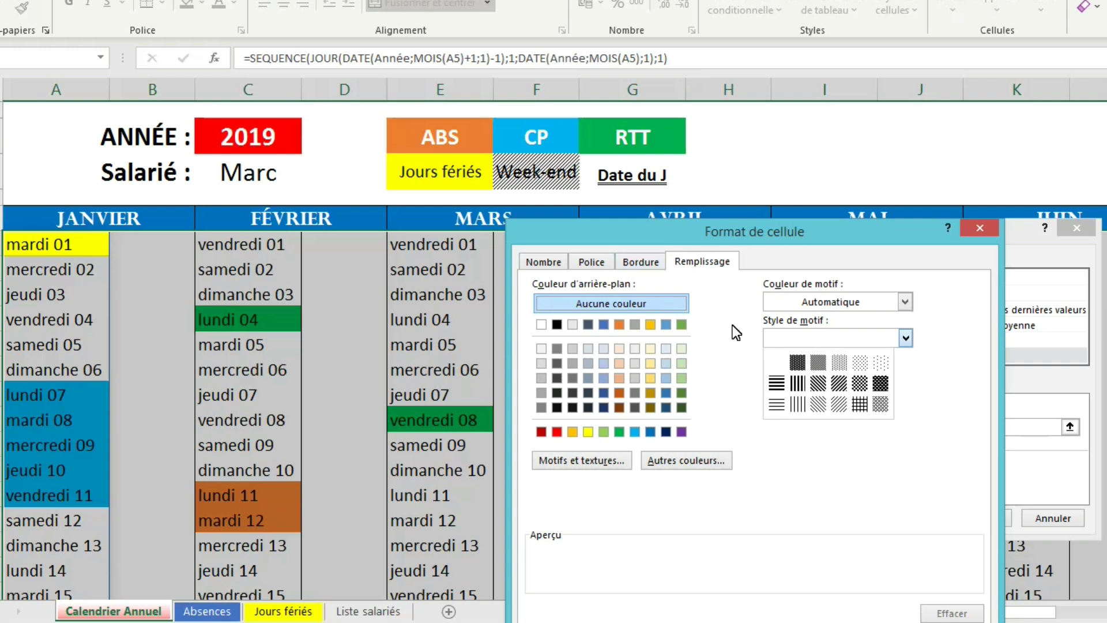
pyautogui.click(841, 384)
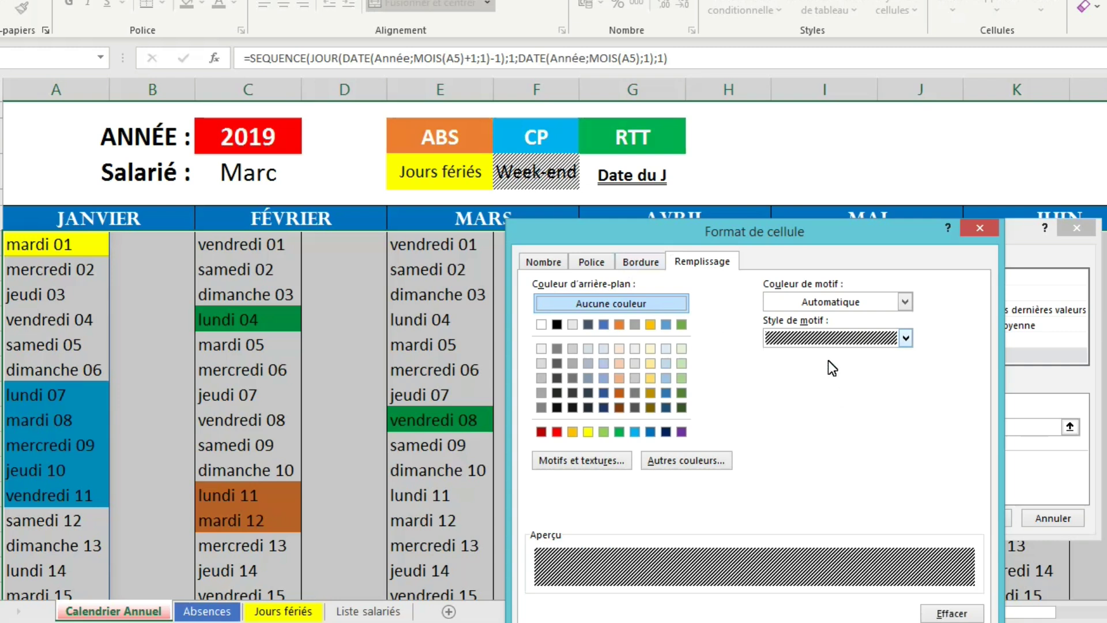
pyautogui.click(542, 348)
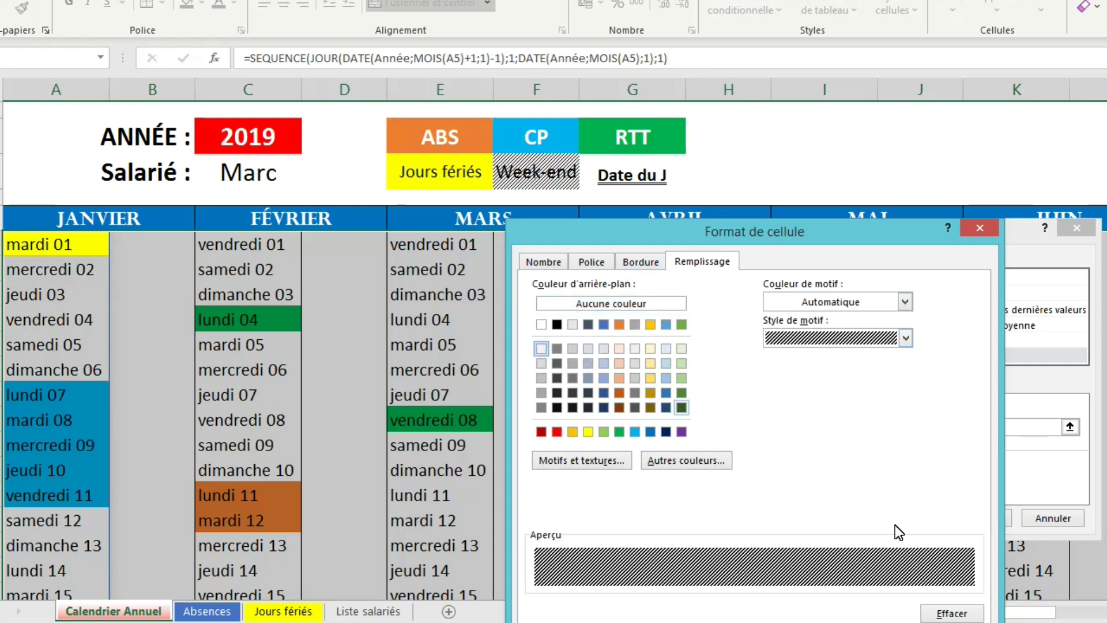
pyautogui.moveTo(810, 233); pyautogui.dragTo(795, 119)
pyautogui.click(872, 534)
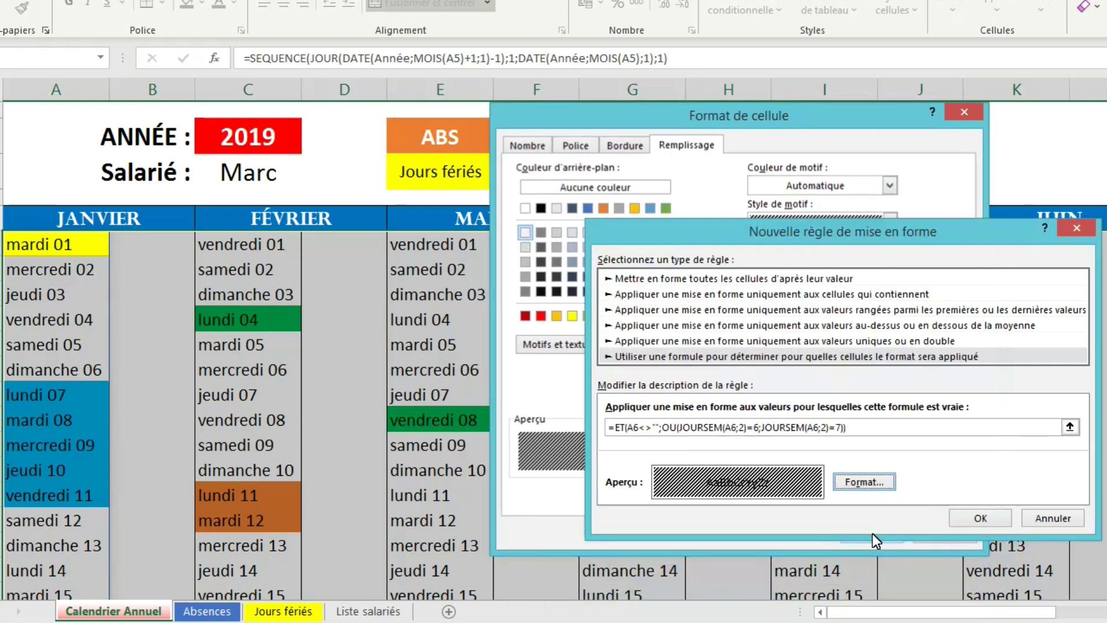
pyautogui.click(979, 523)
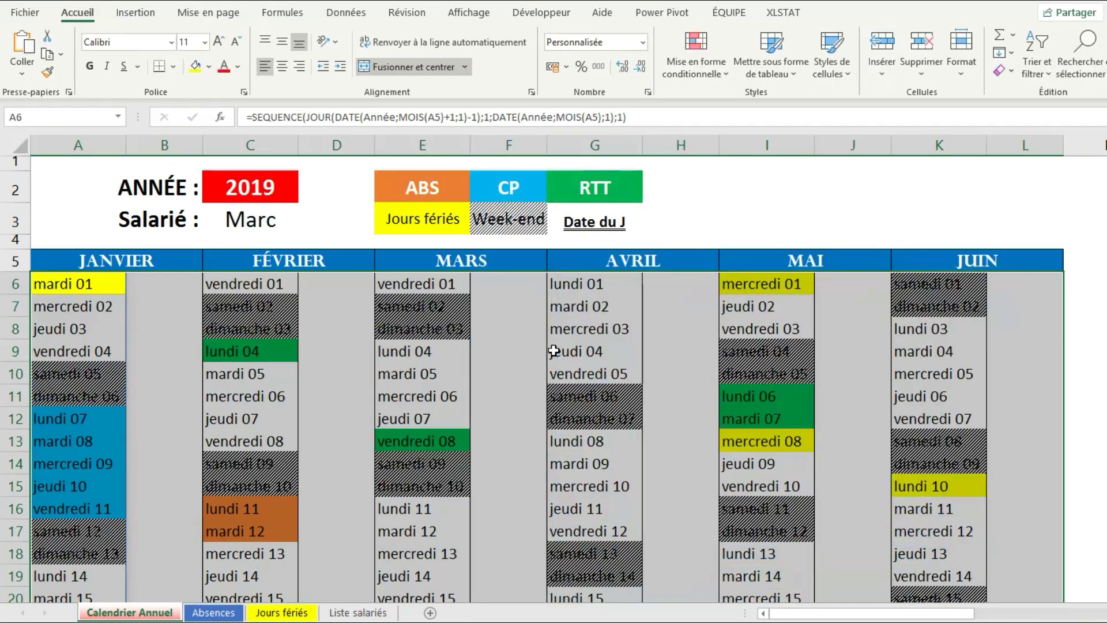
# Review the weekend formatting down the calendar and set the year to 2020
pyautogui.scroll(-3, 628, 415)
pyautogui.scroll(-1, 627, 416)
pyautogui.scroll(4, 628, 415)
pyautogui.click(248, 192)
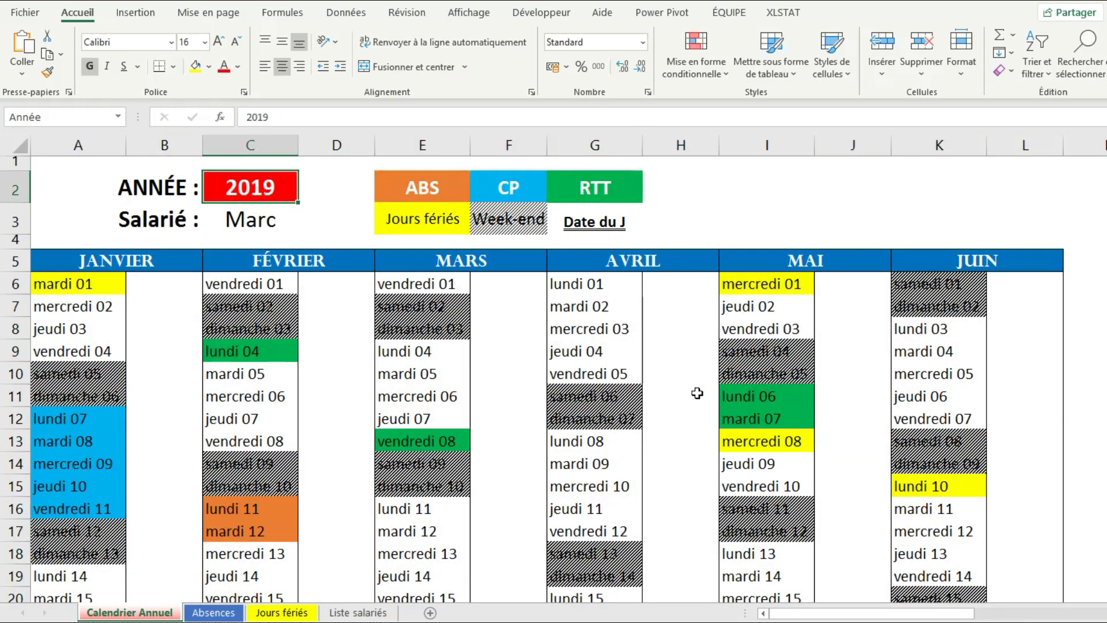
pyautogui.write('2020')
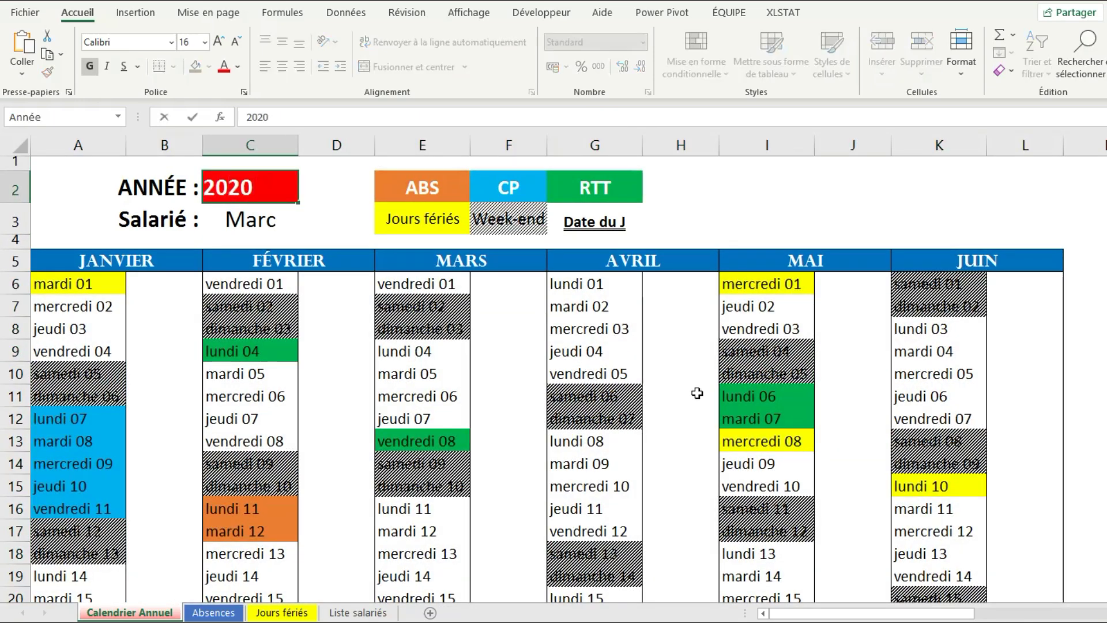
pyautogui.press('Return')
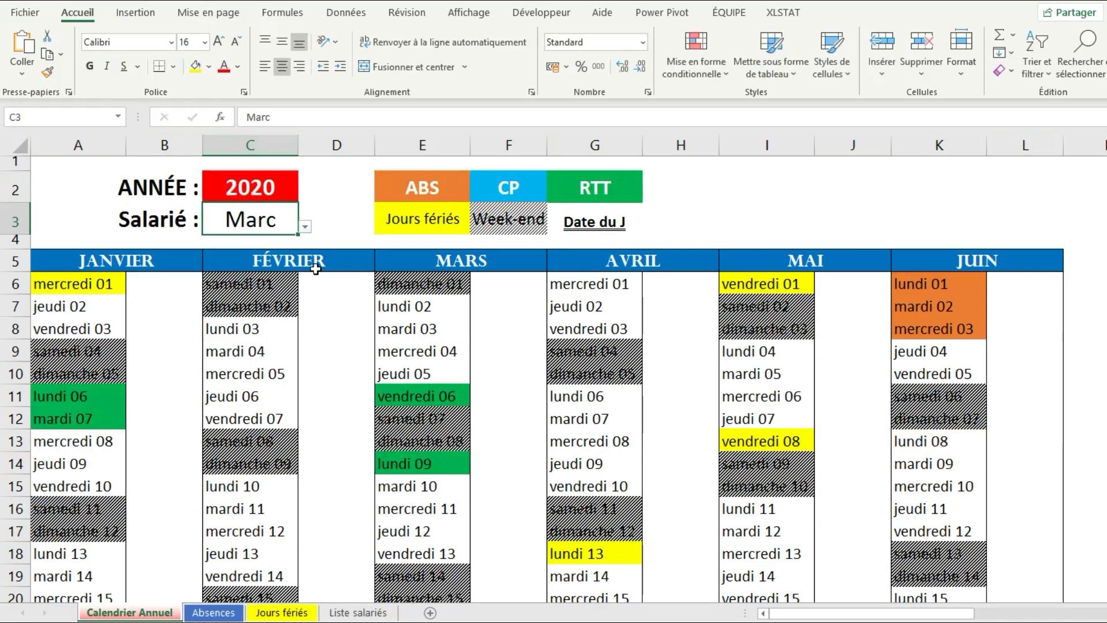
# Compare the dimanche 12 cell in April with the Pâques date on the Jours fériés sheet, and return to Calendrier Annuel
pyautogui.click(599, 534)
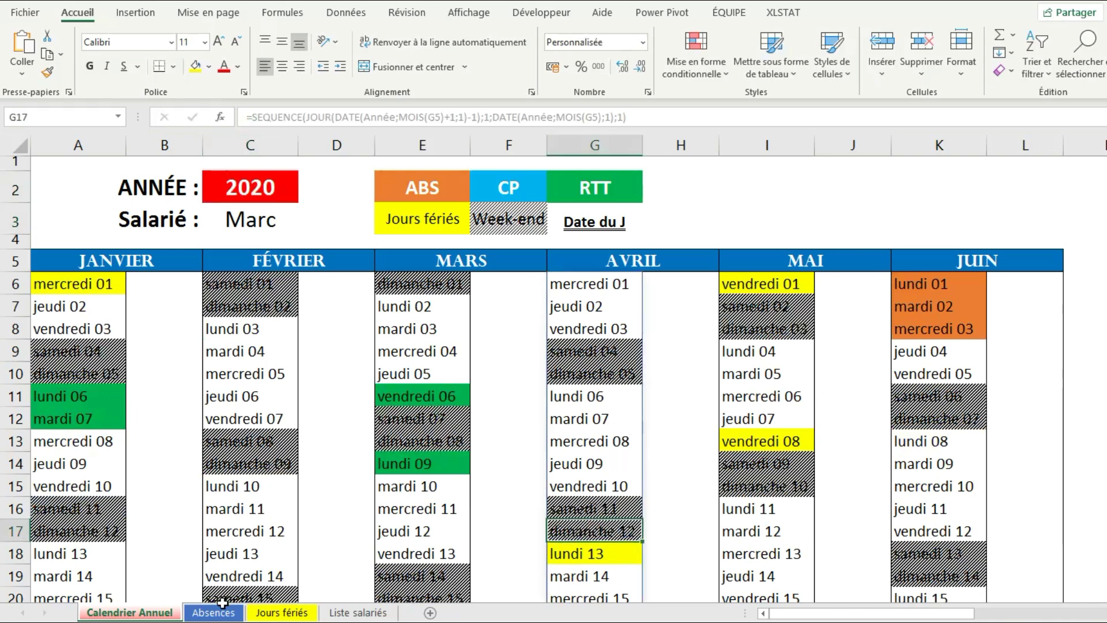
pyautogui.click(275, 613)
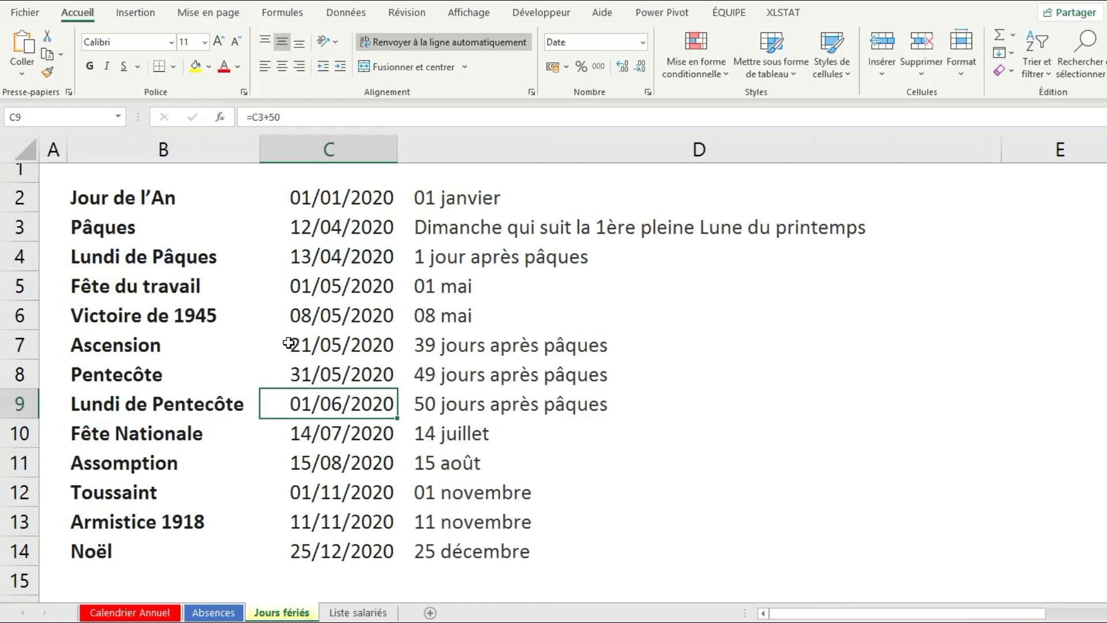
pyautogui.moveTo(147, 236); pyautogui.dragTo(346, 233)
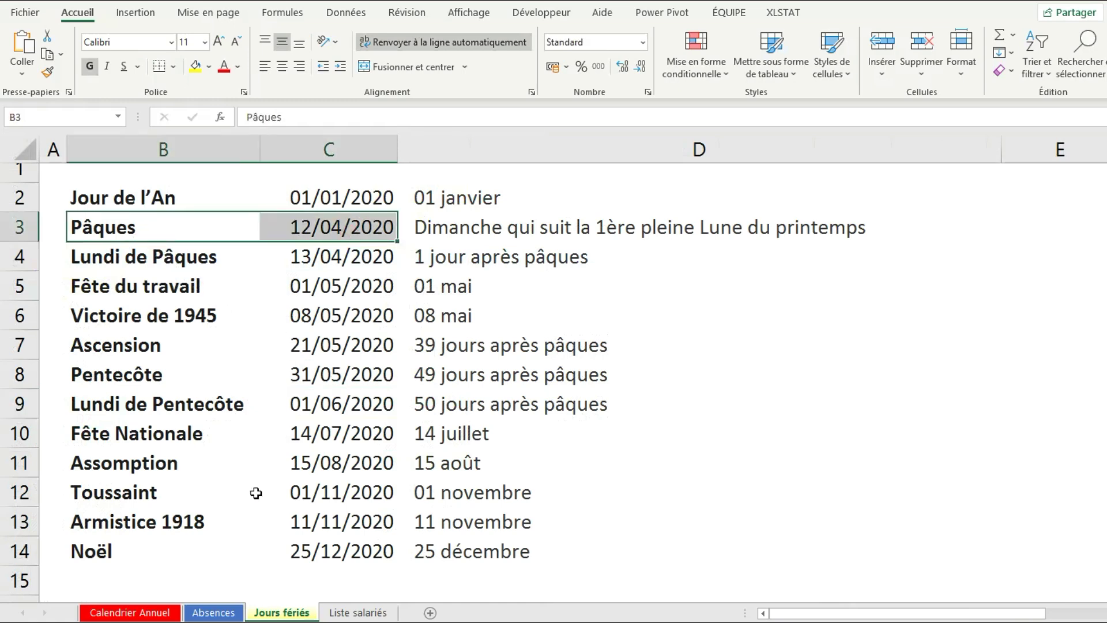
pyautogui.click(156, 605)
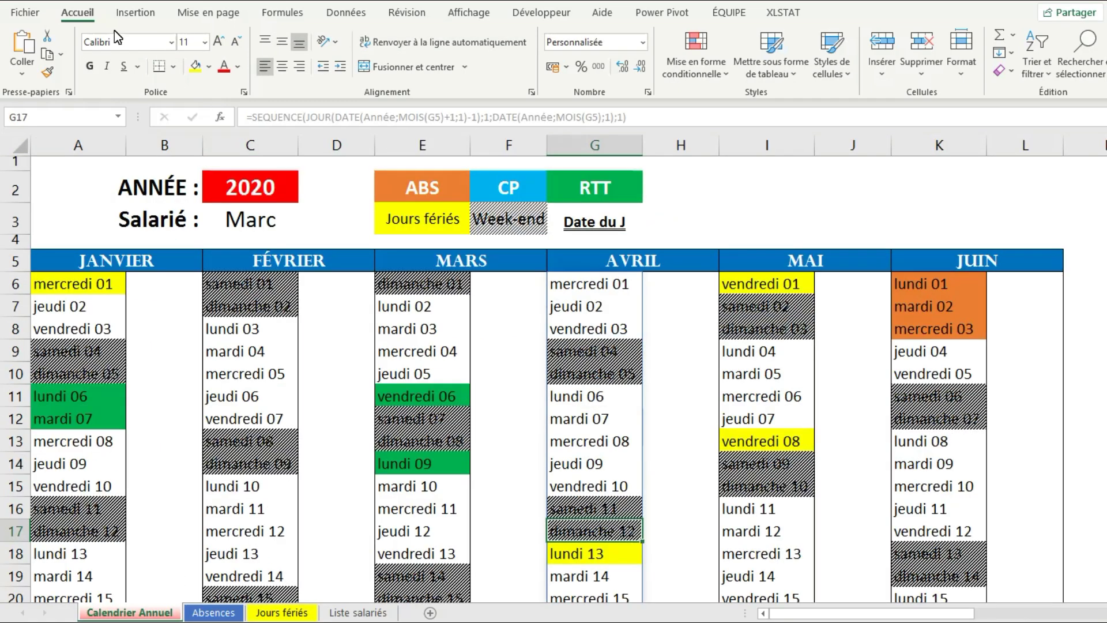
# Open the conditional formatting rules manager and list the rules for Cette feuille de calcul
pyautogui.click(690, 71)
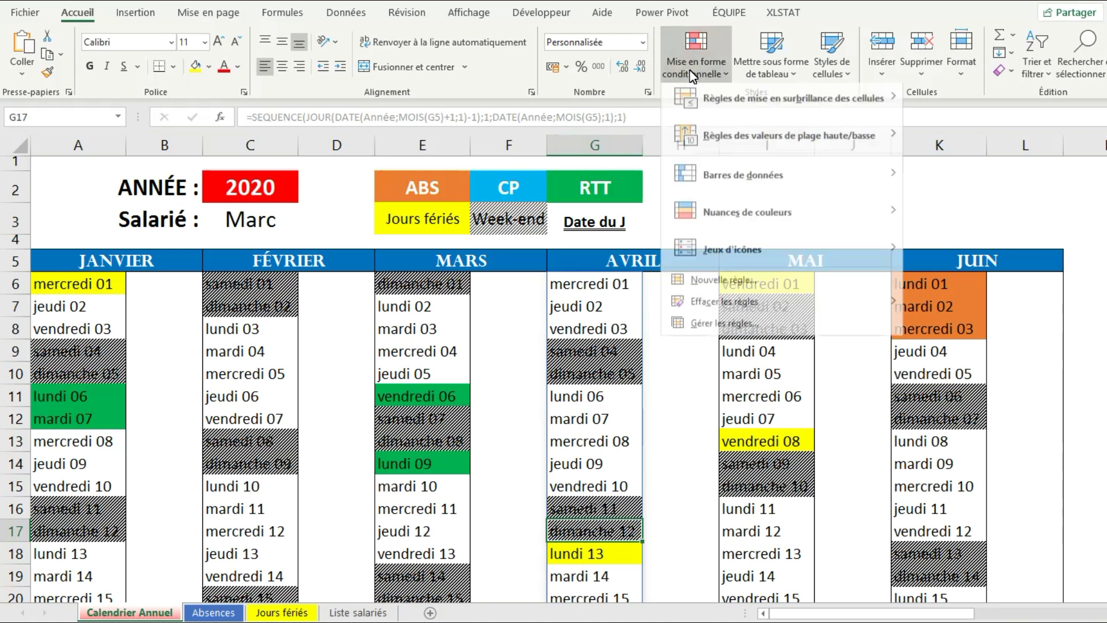
pyautogui.click(733, 330)
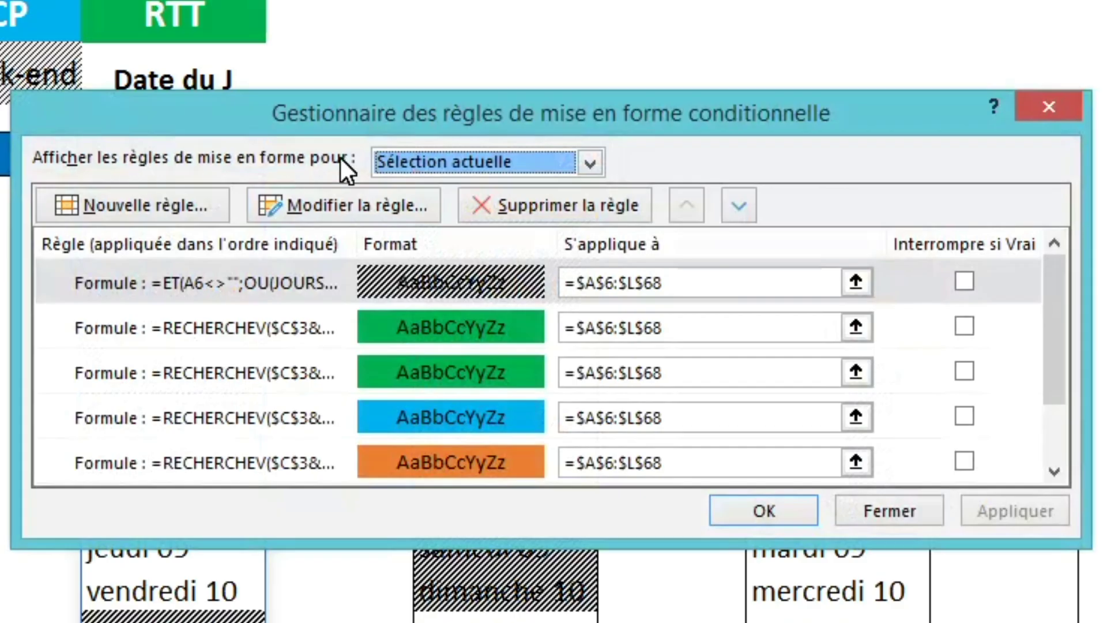
pyautogui.click(411, 159)
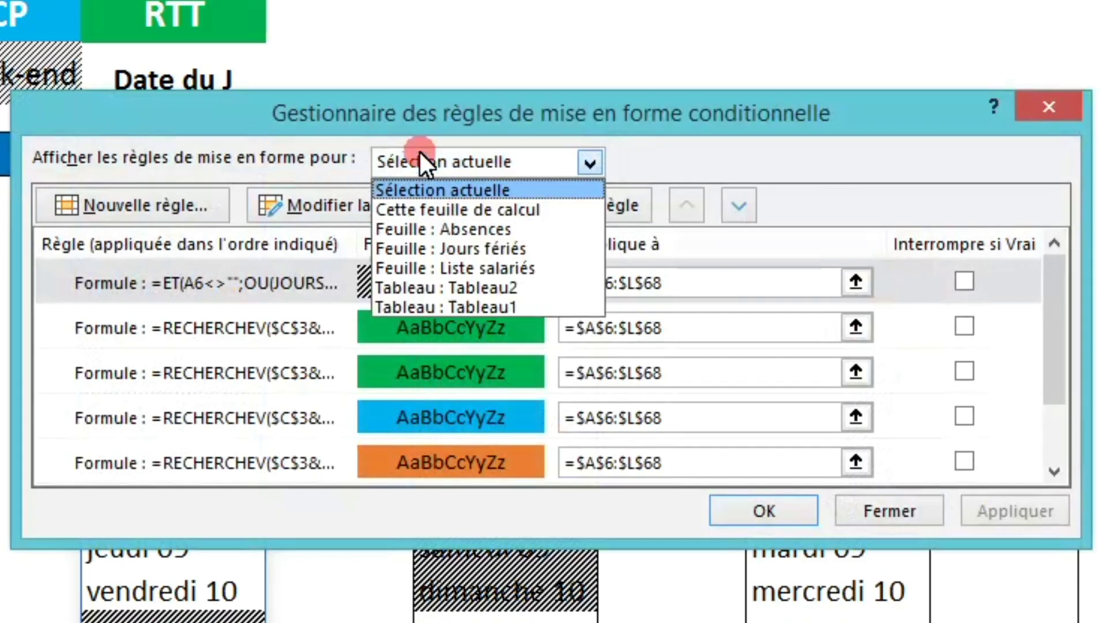
pyautogui.click(444, 210)
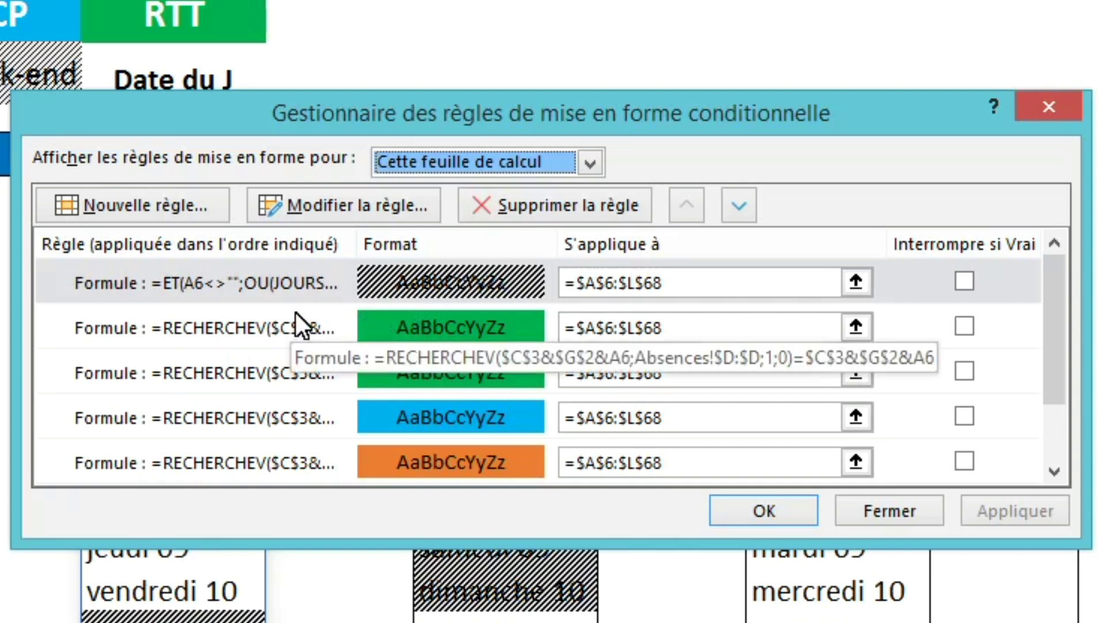
# Move the yellow public holiday rule to the highest priority, above the striped weekend rule, and apply the new order
pyautogui.click(231, 293)
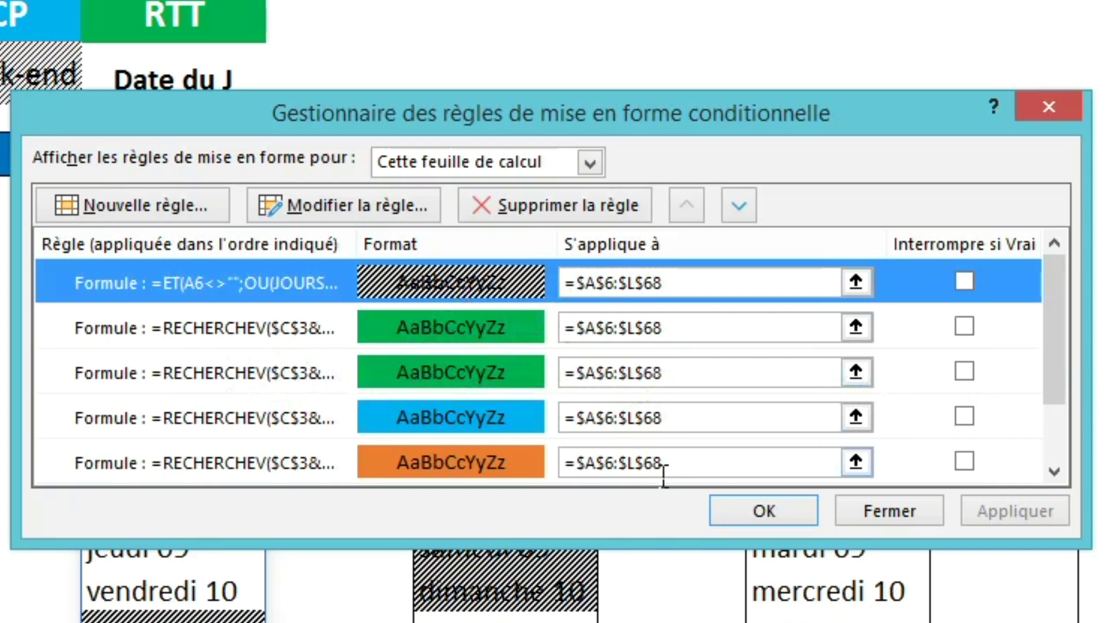
pyautogui.moveTo(1053, 348); pyautogui.dragTo(1053, 401)
pyautogui.click(283, 420)
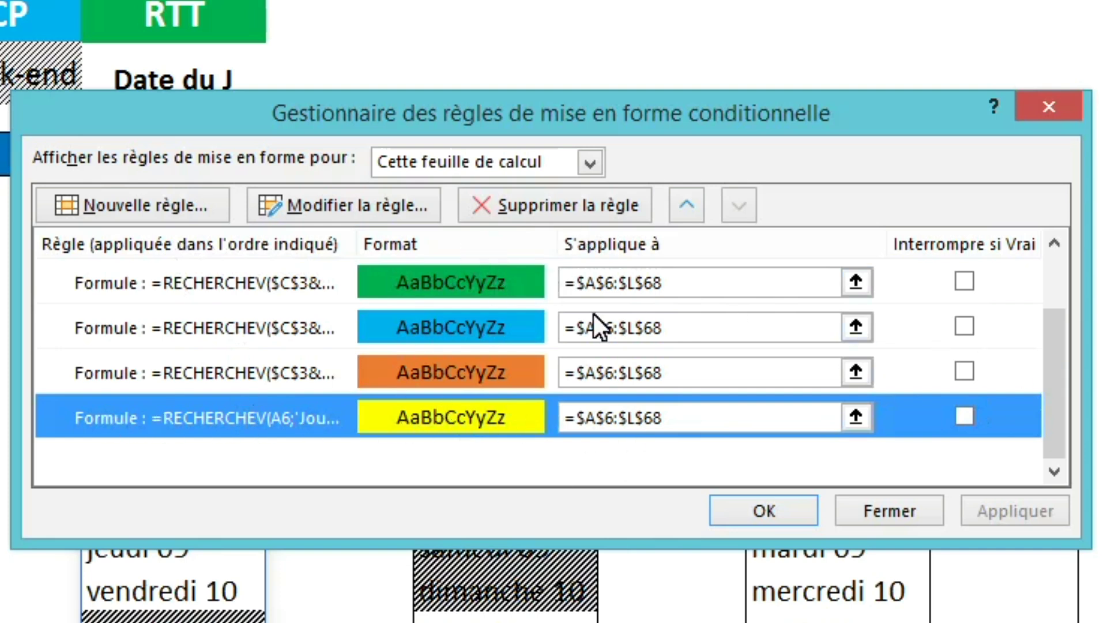
pyautogui.click(690, 208)
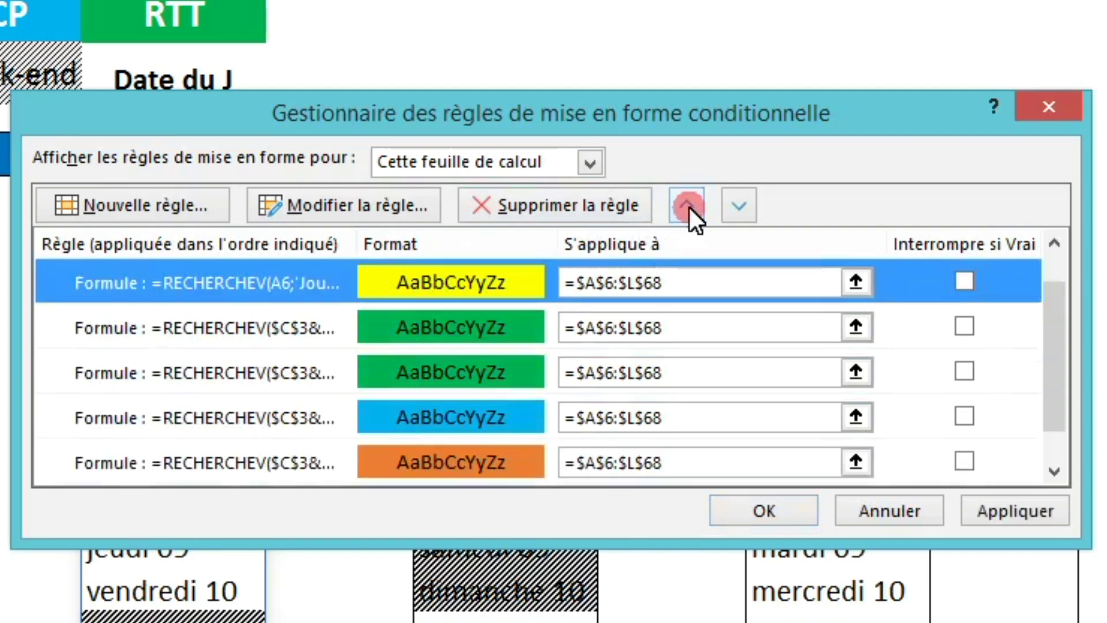
pyautogui.click(690, 207)
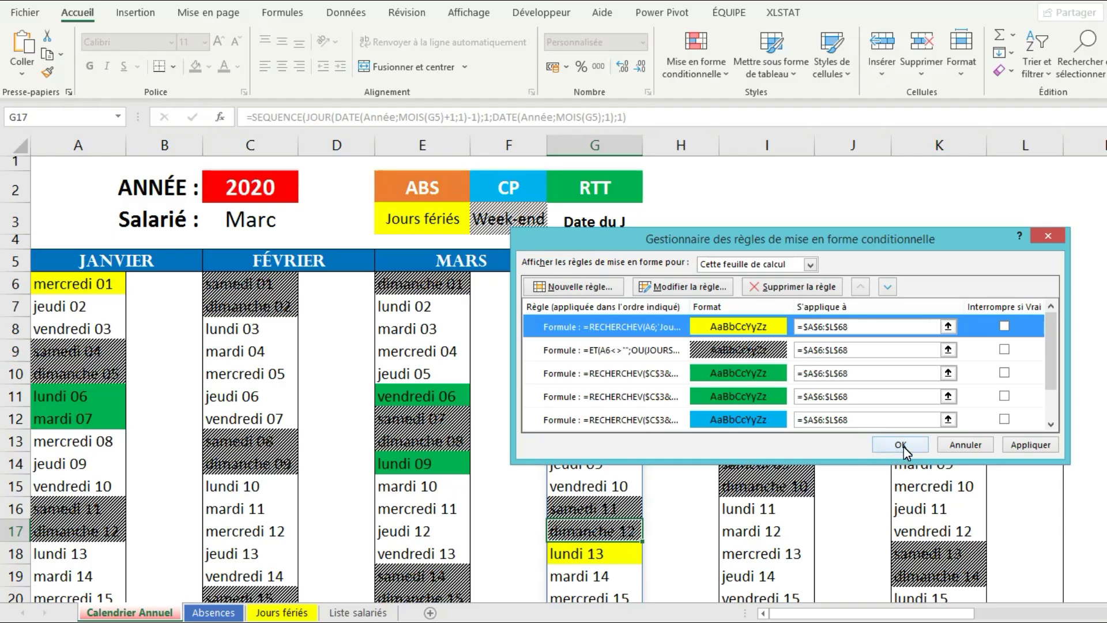
pyautogui.click(901, 445)
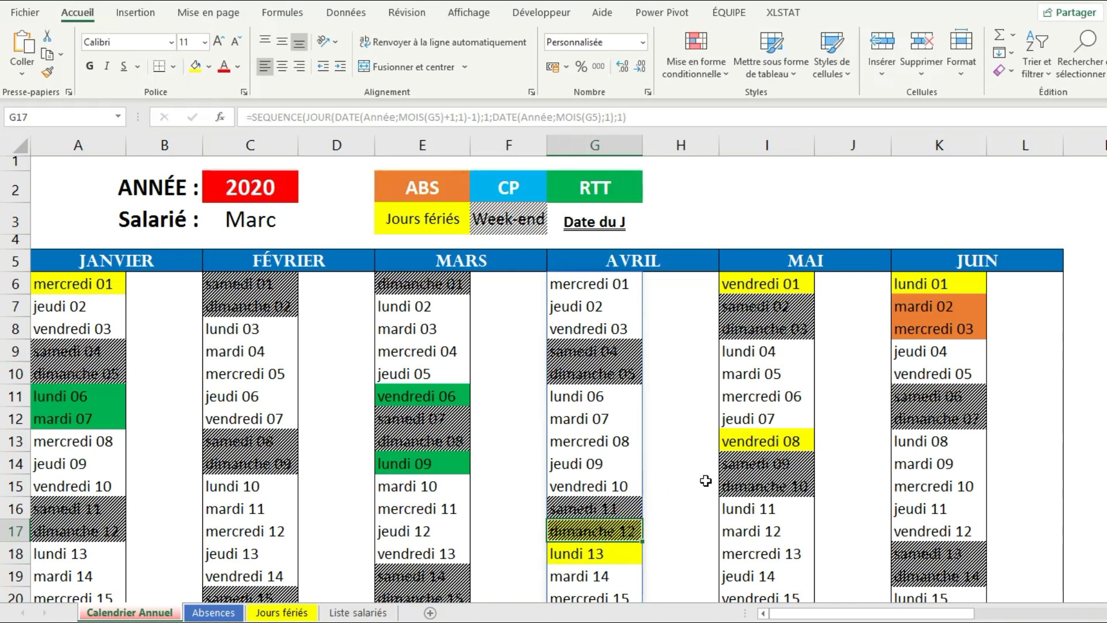
pyautogui.click(852, 396)
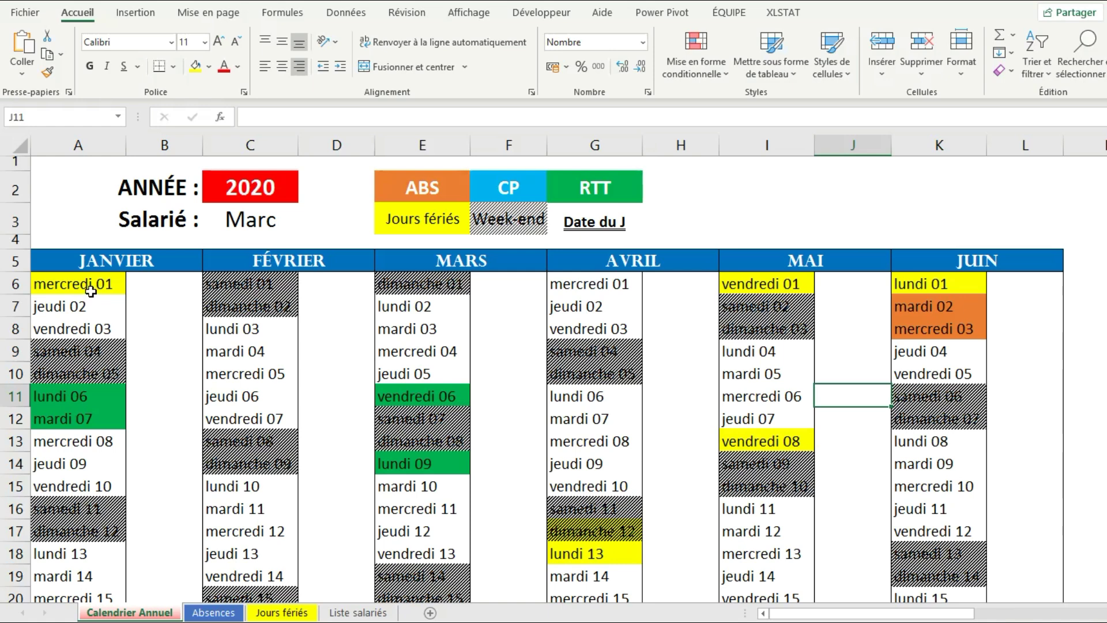
# Create a new formula-based conditional formatting rule for all calendar cells from A6 through column L
pyautogui.moveTo(91, 291); pyautogui.dragTo(976, 563)
pyautogui.scroll(17, 547, 377)
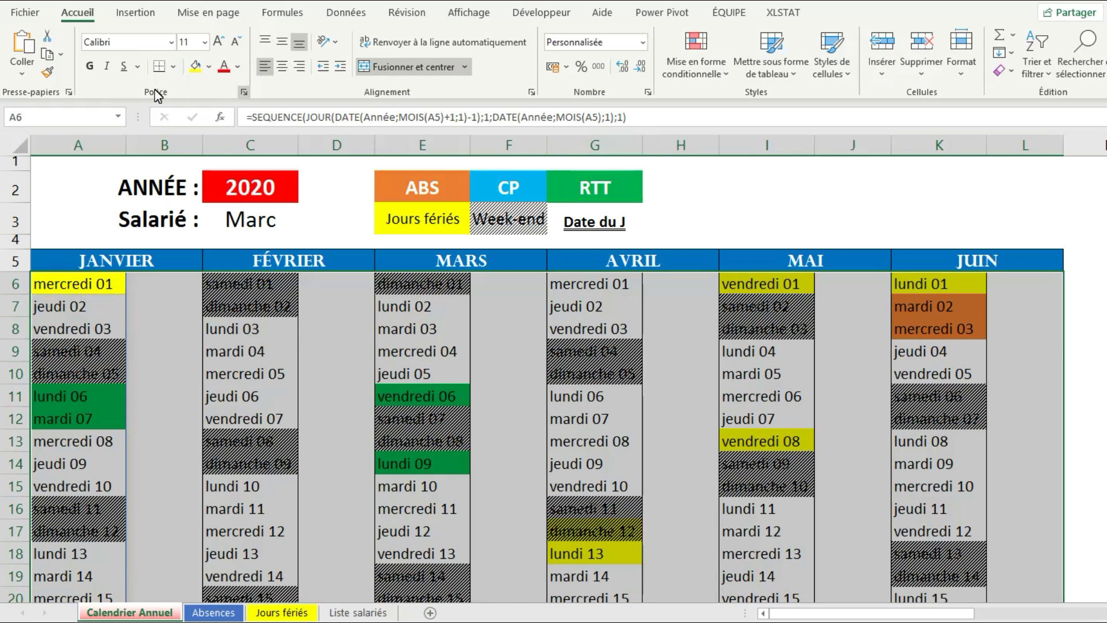
pyautogui.click(695, 72)
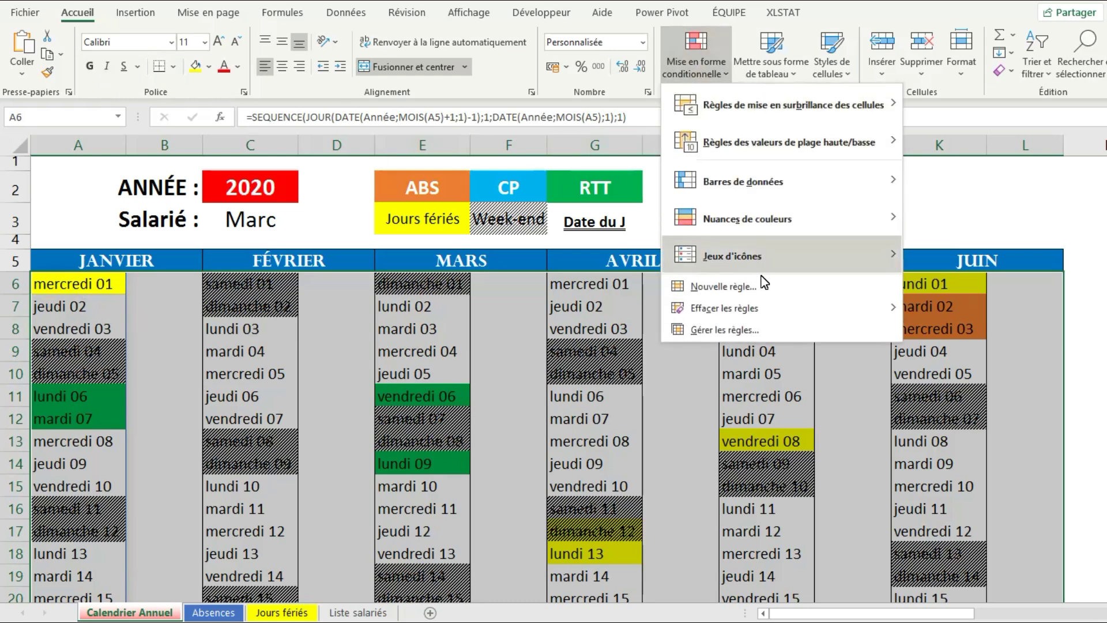
pyautogui.click(724, 286)
pyautogui.click(391, 304)
pyautogui.click(396, 364)
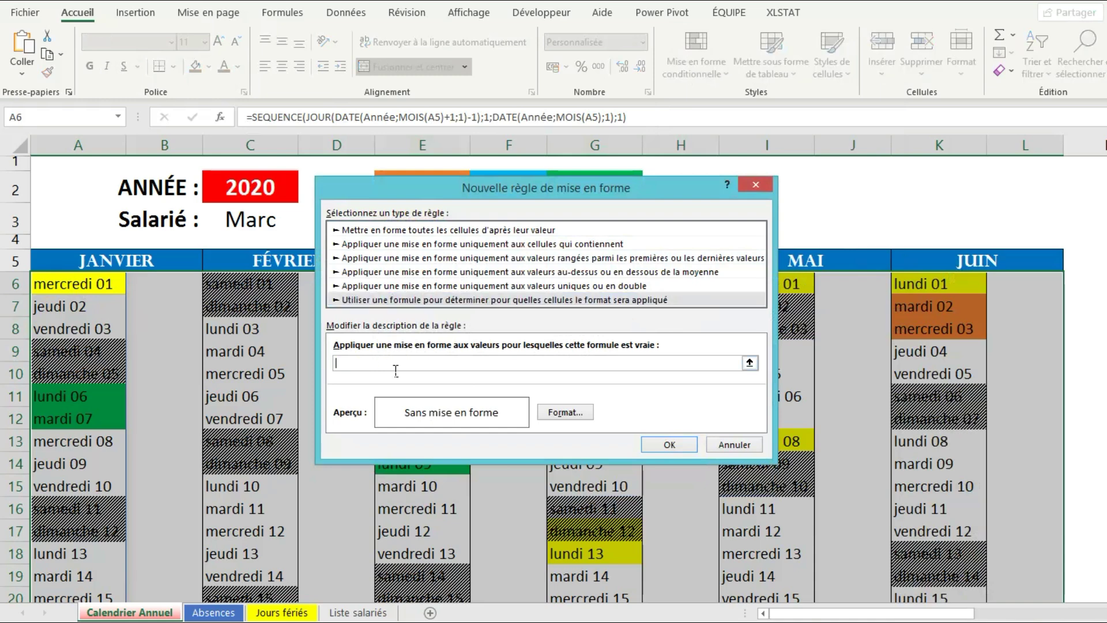
# Enter the rule formula =AUJOURDHUI()=A6 with a fully relative cell reference to target the current date
pyautogui.write('=AU')
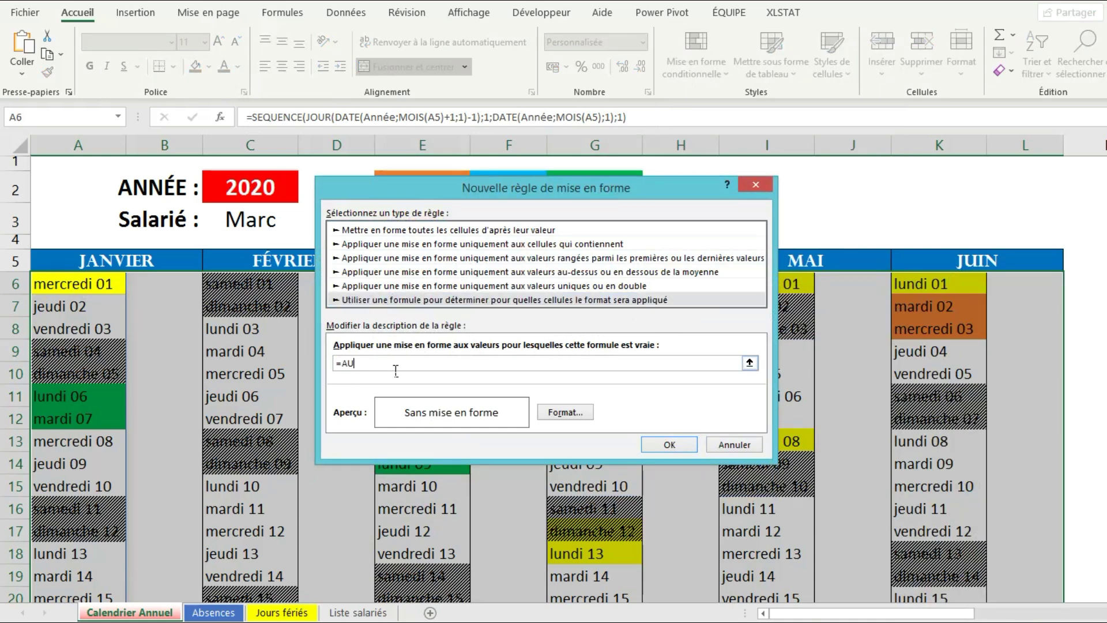
pyautogui.write('JOURDHUI()')
pyautogui.write('=')
pyautogui.click(106, 294)
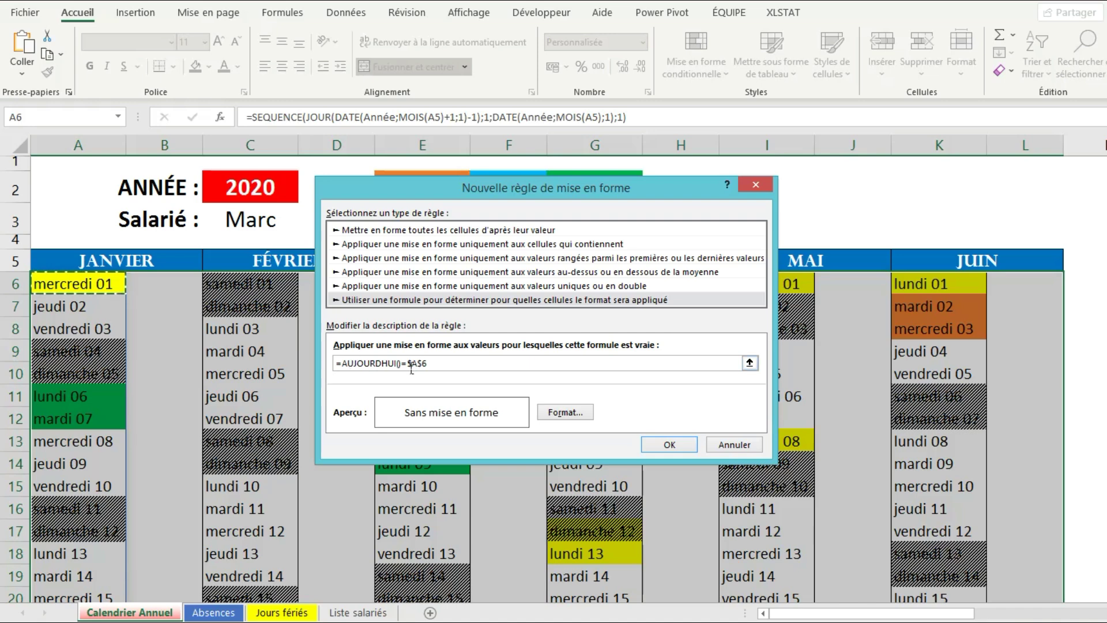
pyautogui.moveTo(408, 363); pyautogui.dragTo(452, 371)
pyautogui.press('F4')
pyautogui.press('F4')
pyautogui.press('F4')
pyautogui.click(450, 370)
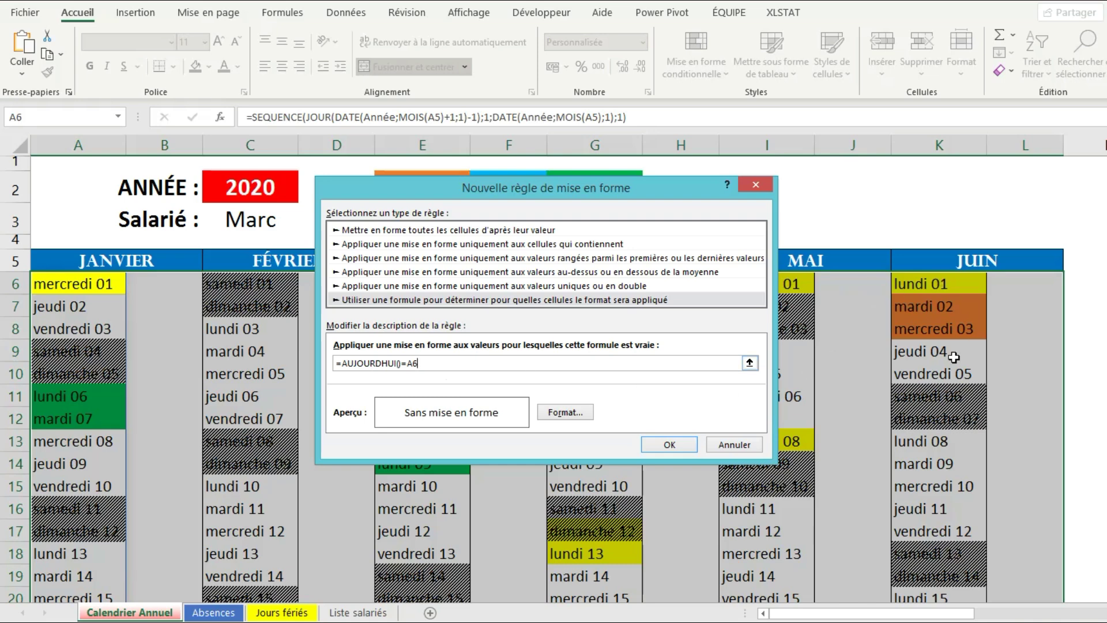
# Format the current-date rule with bold, double-underlined text and apply it to the calendar
pyautogui.moveTo(613, 194); pyautogui.dragTo(622, 285)
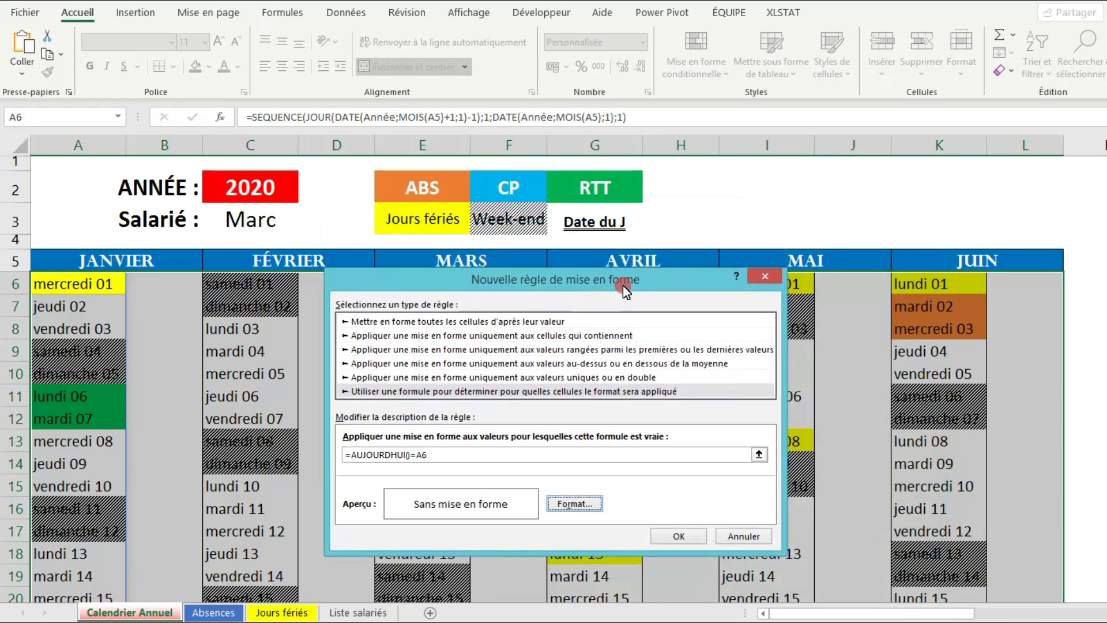
pyautogui.click(584, 512)
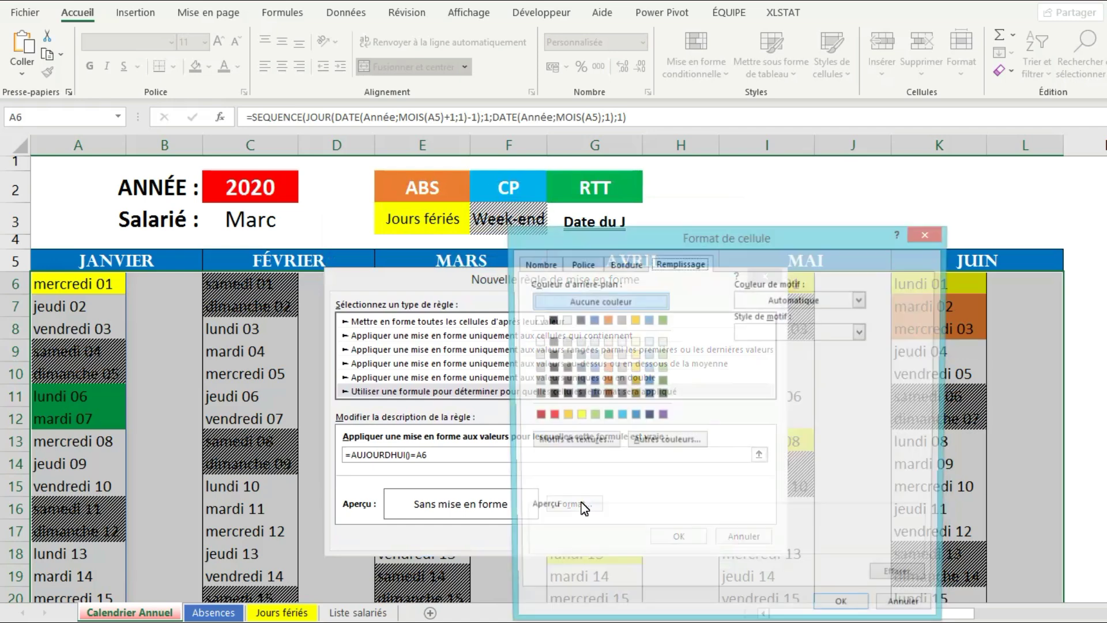
pyautogui.moveTo(560, 236); pyautogui.dragTo(588, 255)
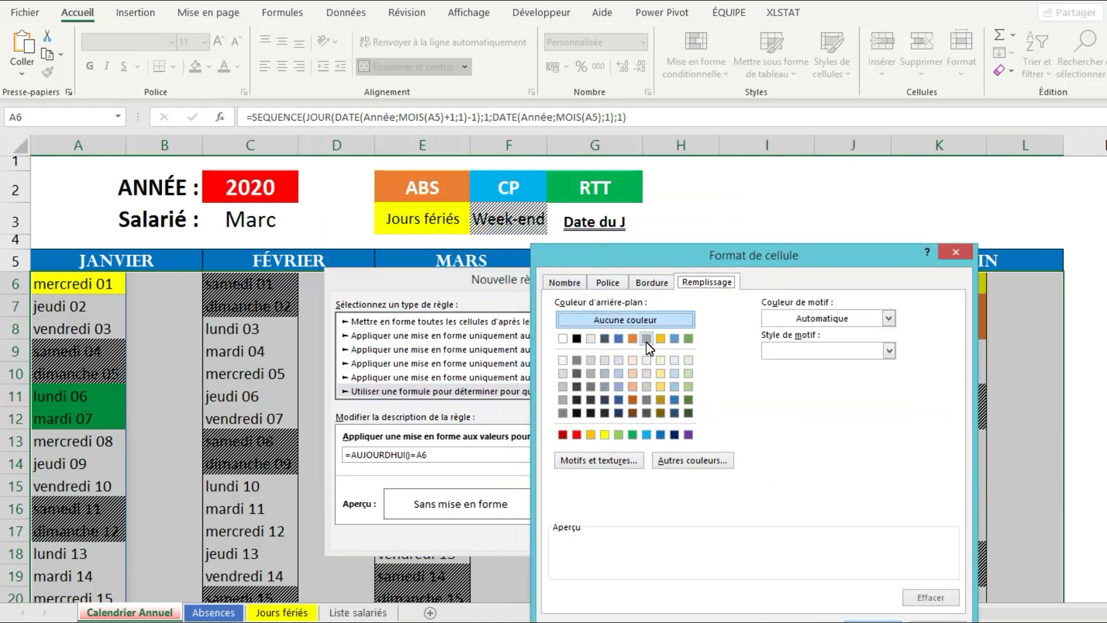
pyautogui.click(599, 282)
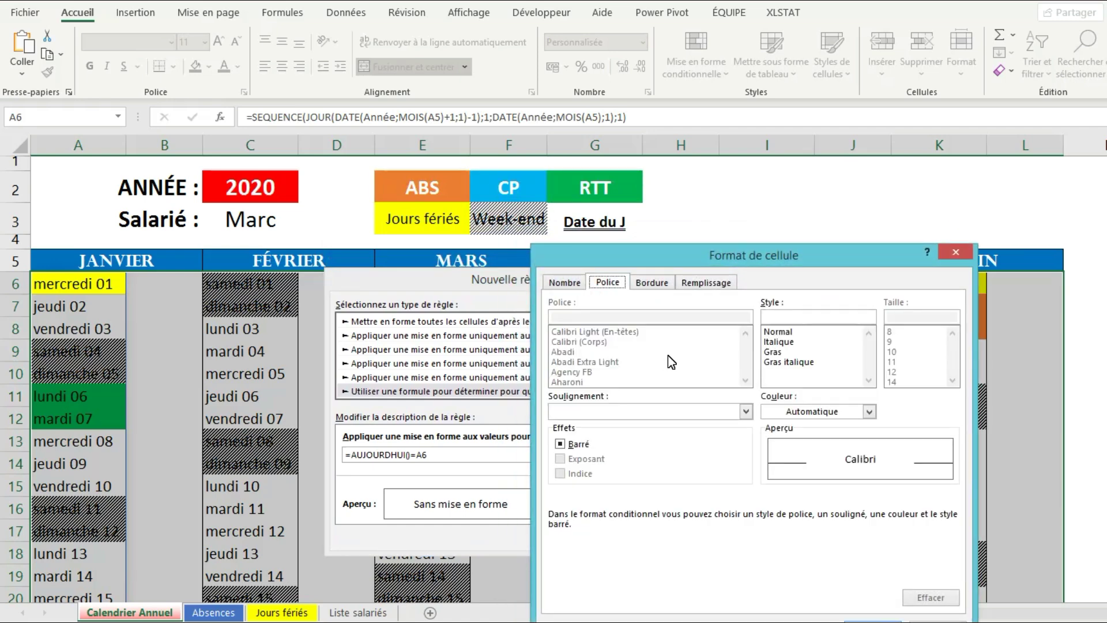
pyautogui.click(614, 417)
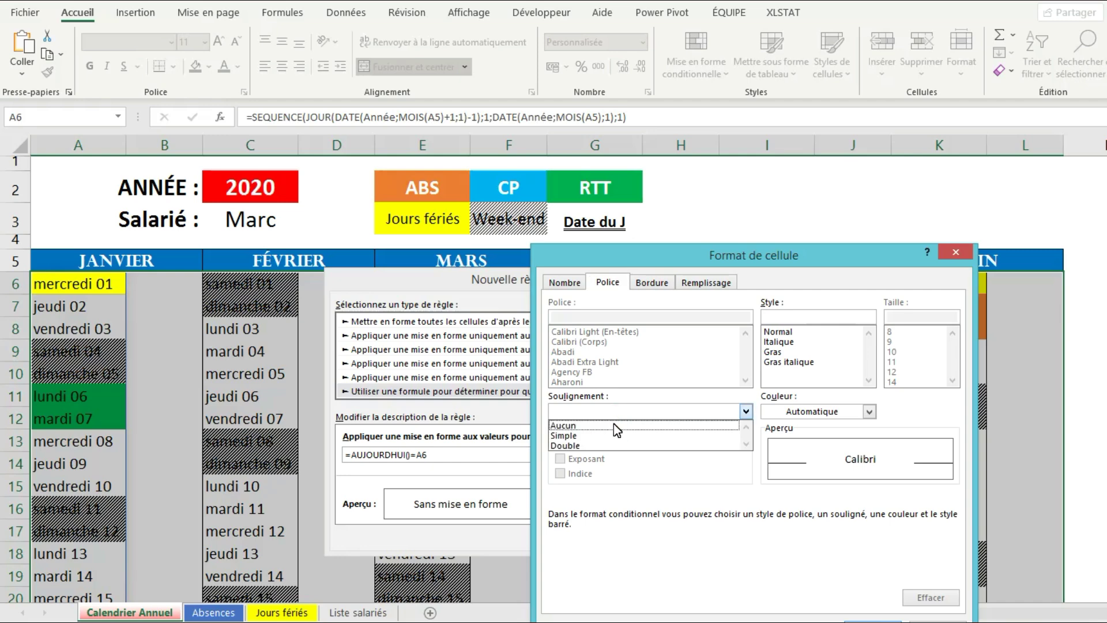
pyautogui.click(605, 448)
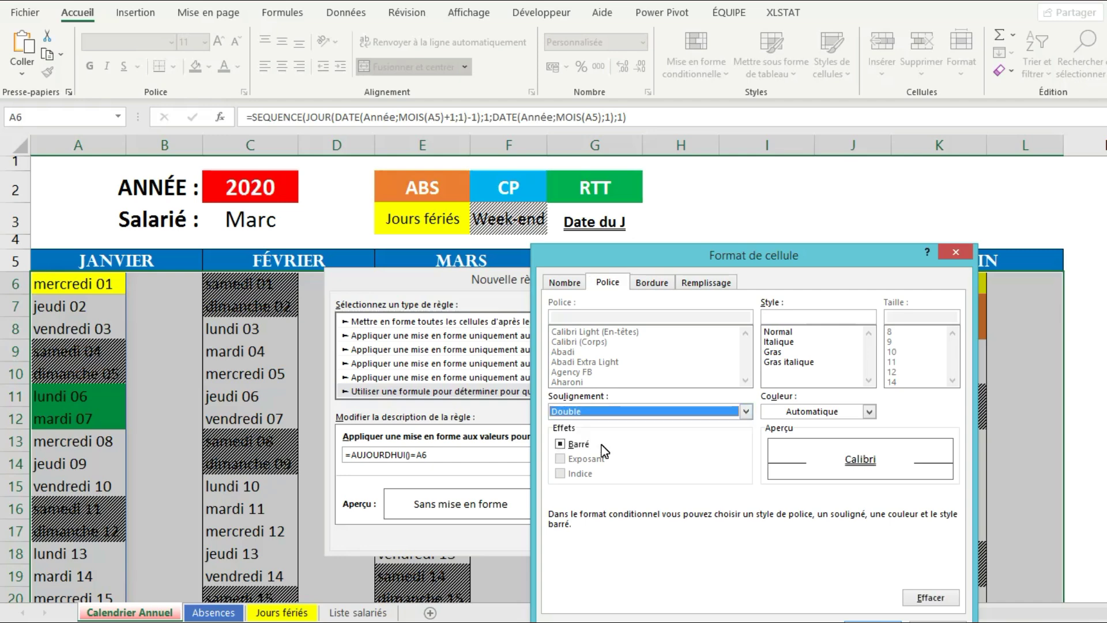
pyautogui.click(779, 352)
pyautogui.click(872, 620)
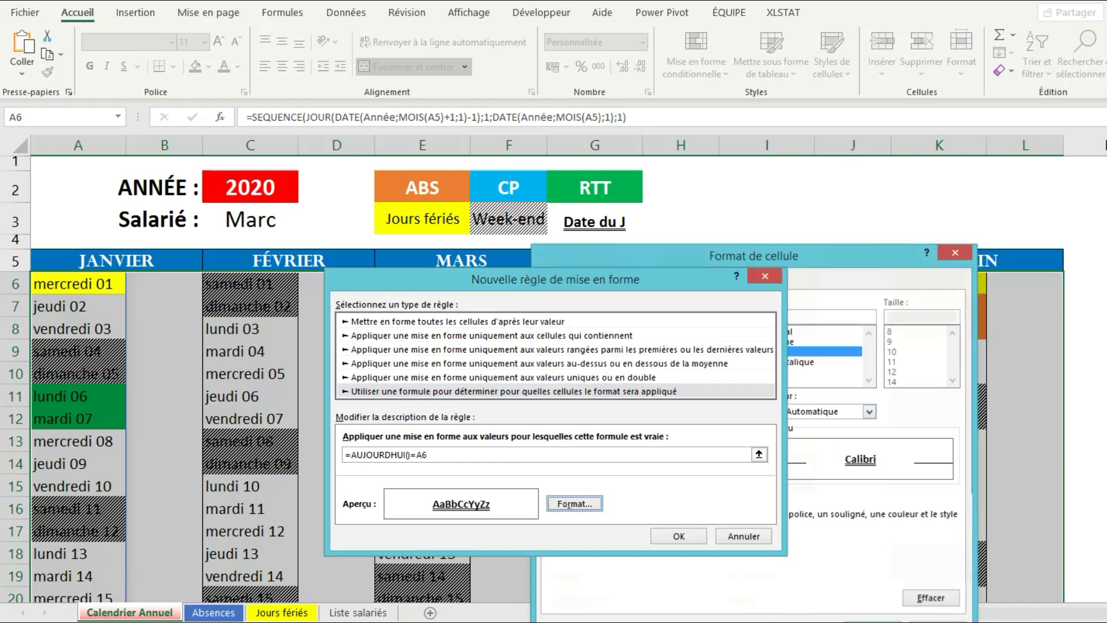
pyautogui.click(678, 535)
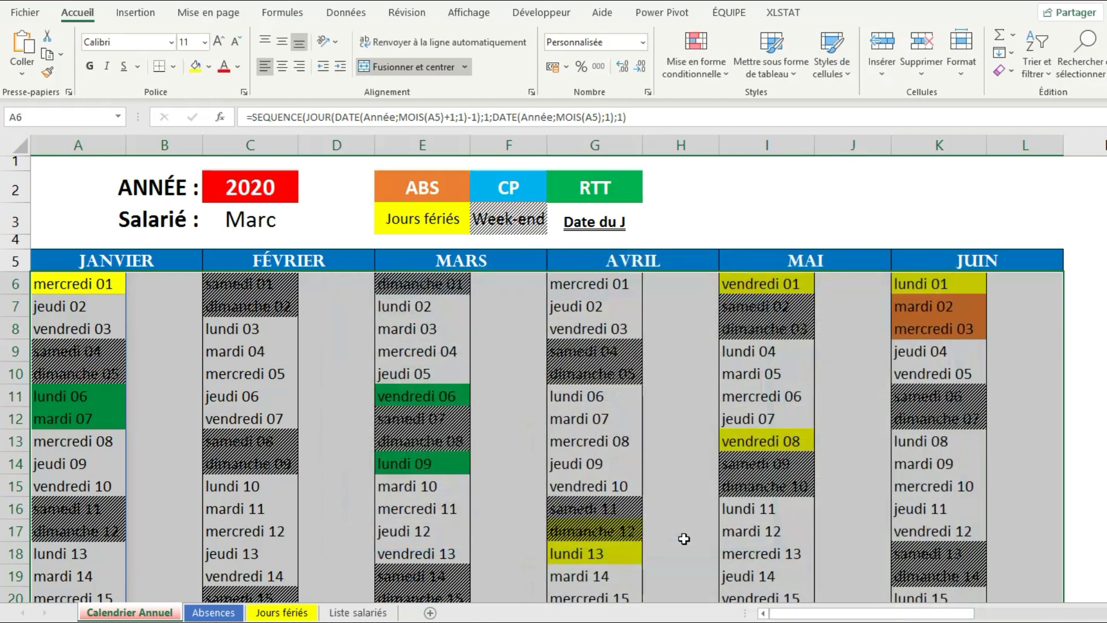
# Check the current-date formatting on samedi 16 in May against the cells for the two following days
pyautogui.scroll(-2, 693, 440)
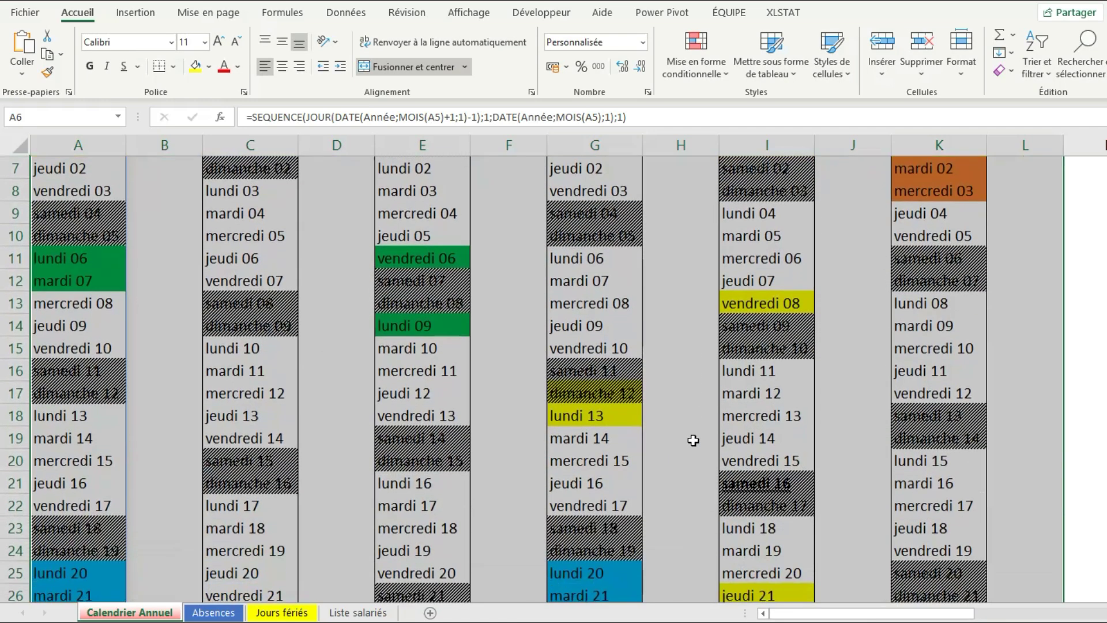
pyautogui.click(775, 490)
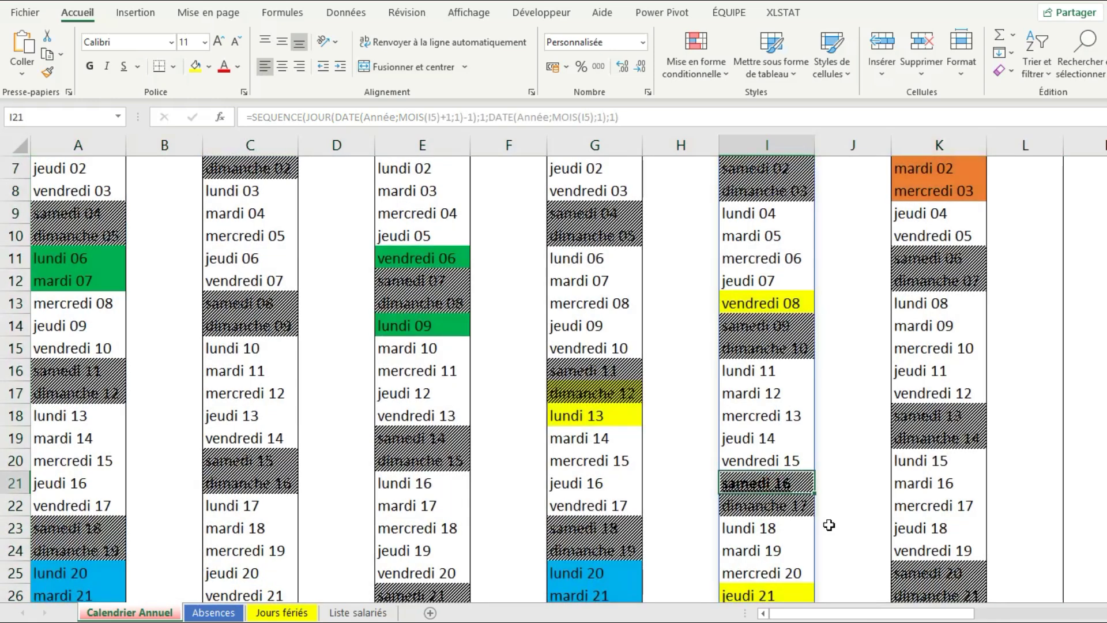
pyautogui.click(785, 512)
pyautogui.click(766, 537)
pyautogui.scroll(2, 772, 364)
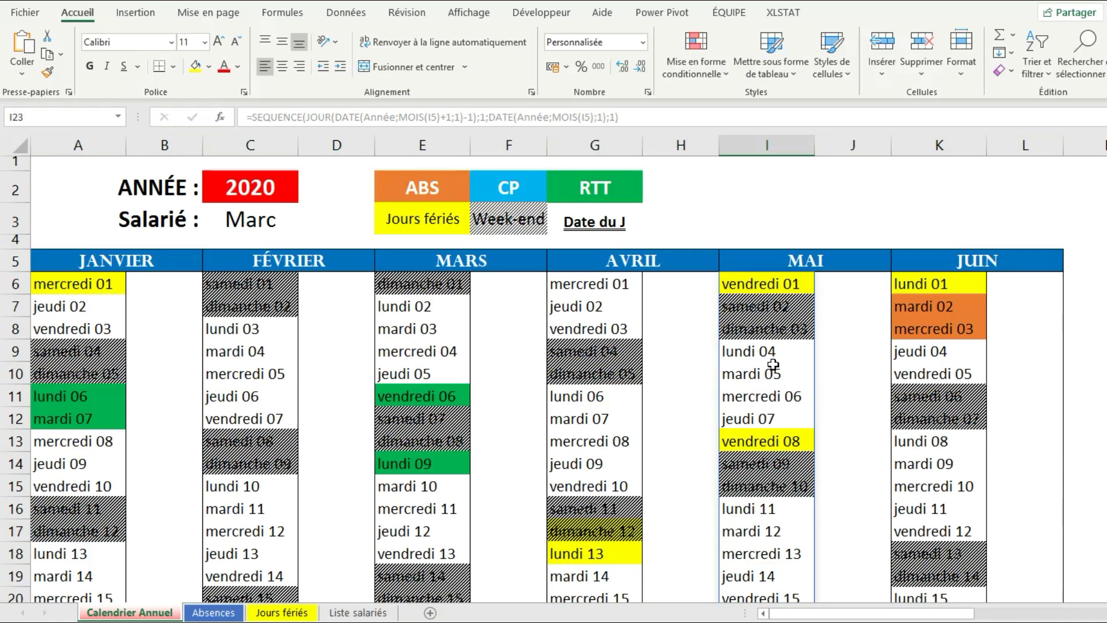